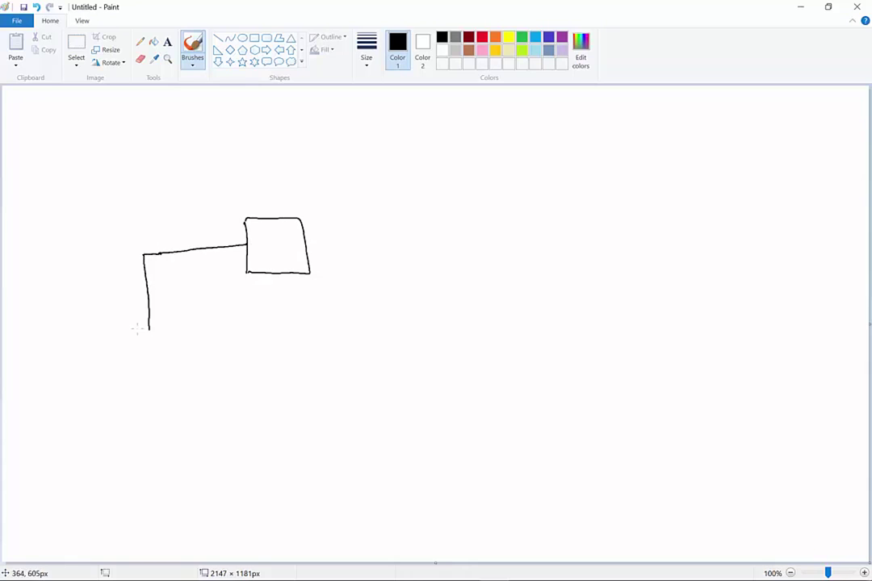
# Draw a cylinder linked to a box, and a line down to a bottom line with small boxes at each end.
pyautogui.moveTo(98, 298)
pyautogui.mouseDown()
pyautogui.moveTo(53, 373)
pyautogui.moveTo(104, 370)
pyautogui.mouseUp()
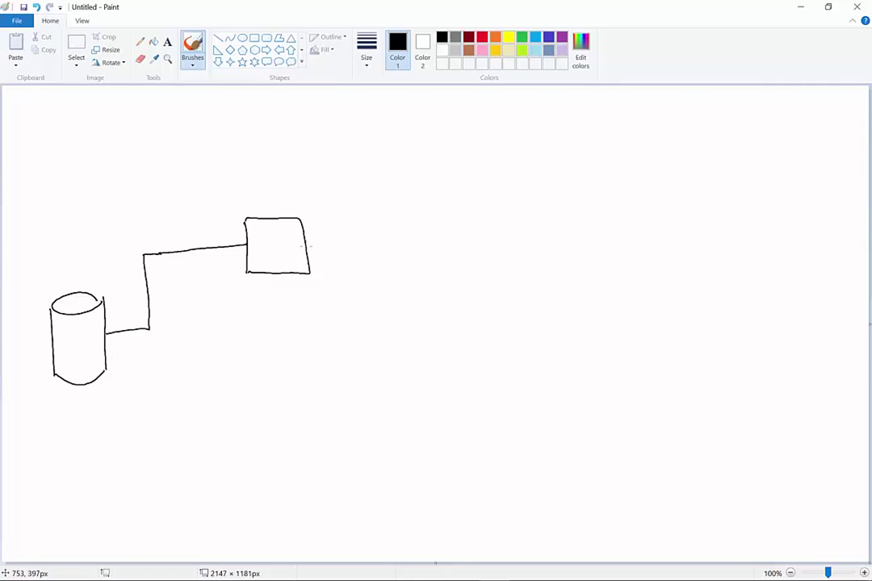
pyautogui.moveTo(270, 275)
pyautogui.mouseDown()
pyautogui.moveTo(271, 311)
pyautogui.moveTo(203, 413)
pyautogui.moveTo(203, 495)
pyautogui.mouseUp()
pyautogui.moveTo(95, 494); pyautogui.dragTo(403, 477)
pyautogui.moveTo(94, 477)
pyautogui.mouseDown()
pyautogui.moveTo(72, 515)
pyautogui.moveTo(95, 478)
pyautogui.mouseUp()
pyautogui.moveTo(404, 463); pyautogui.dragTo(402, 496)
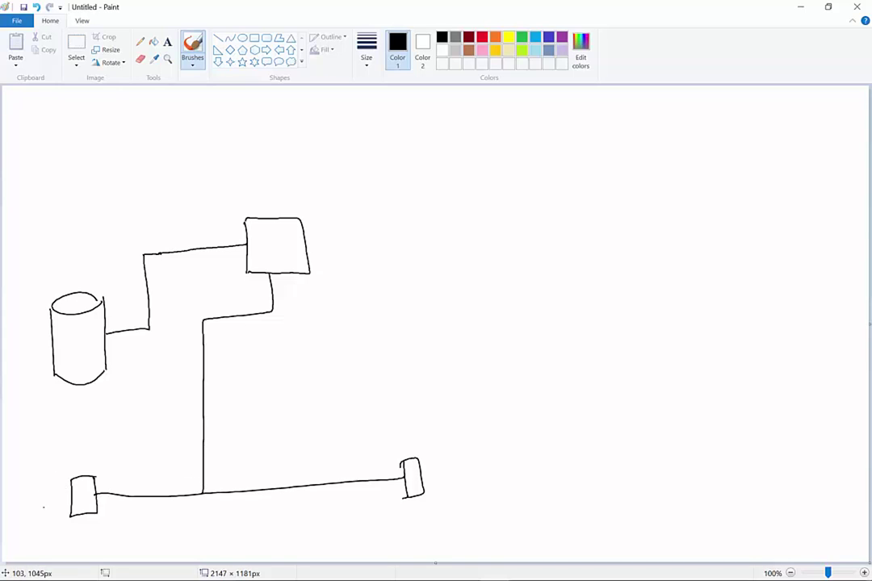
# Ring the lower-left small box in green and label it Subnet.
pyautogui.click(521, 36)
pyautogui.moveTo(45, 472)
pyautogui.mouseDown()
pyautogui.moveTo(53, 537)
pyautogui.moveTo(92, 459)
pyautogui.moveTo(171, 424)
pyautogui.moveTo(237, 488)
pyautogui.moveTo(150, 536)
pyautogui.moveTo(55, 541)
pyautogui.mouseUp()
pyautogui.moveTo(98, 519)
pyautogui.mouseDown()
pyautogui.moveTo(90, 534)
pyautogui.moveTo(115, 521)
pyautogui.moveTo(133, 531)
pyautogui.moveTo(178, 514)
pyautogui.mouseUp()
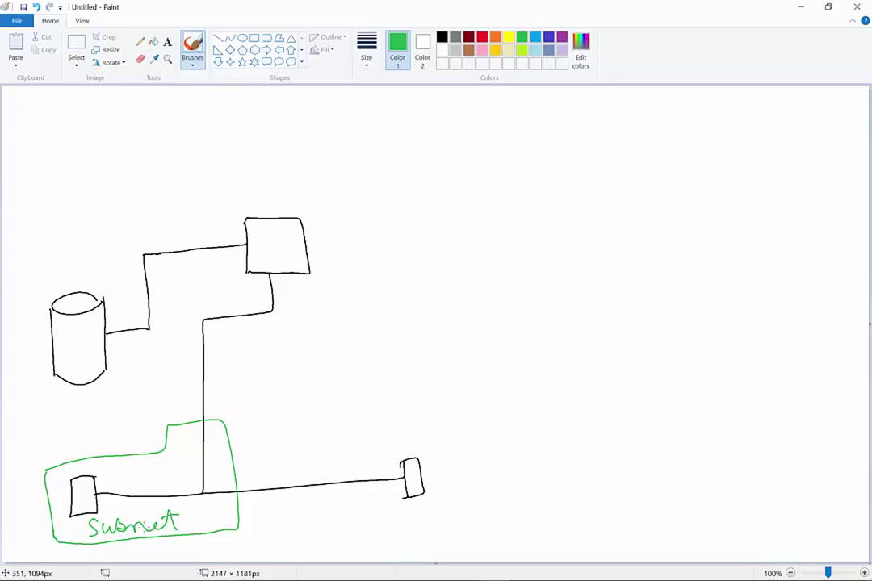
# Draw an orange AVSET outline, then in black add a second box, disk symbols, and its connecting line.
pyautogui.click(495, 36)
pyautogui.moveTo(210, 195)
pyautogui.mouseDown()
pyautogui.moveTo(242, 190)
pyautogui.moveTo(358, 215)
pyautogui.moveTo(380, 399)
pyautogui.moveTo(282, 415)
pyautogui.moveTo(240, 384)
pyautogui.moveTo(225, 217)
pyautogui.moveTo(213, 196)
pyautogui.moveTo(234, 165)
pyautogui.moveTo(240, 182)
pyautogui.moveTo(277, 158)
pyautogui.moveTo(298, 179)
pyautogui.moveTo(306, 162)
pyautogui.mouseUp()
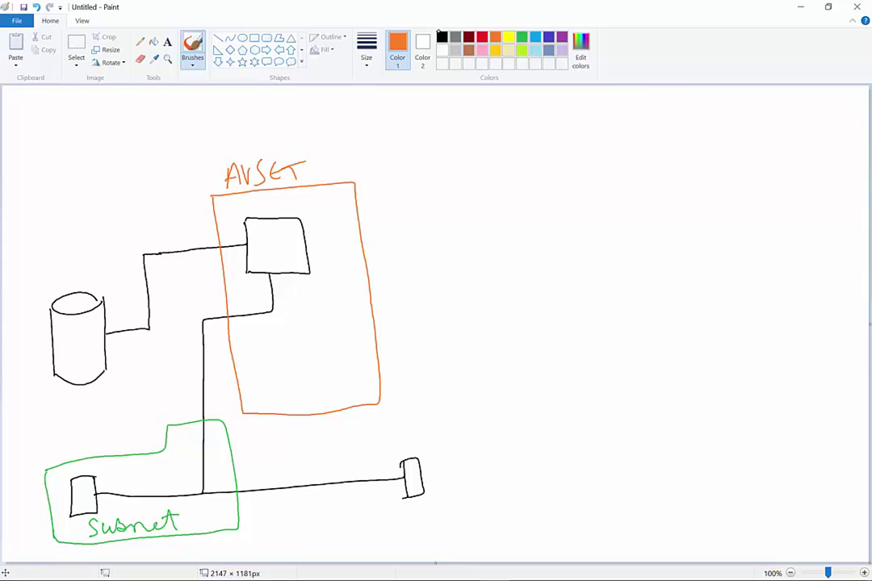
pyautogui.click(442, 38)
pyautogui.moveTo(267, 335)
pyautogui.mouseDown()
pyautogui.moveTo(267, 386)
pyautogui.moveTo(316, 357)
pyautogui.moveTo(274, 388)
pyautogui.moveTo(164, 344)
pyautogui.moveTo(105, 348)
pyautogui.mouseUp()
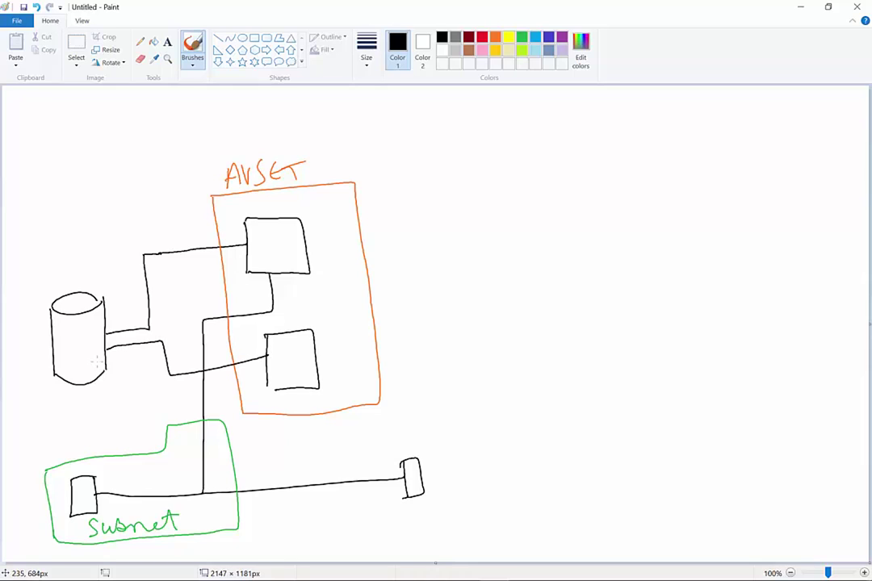
pyautogui.moveTo(63, 322)
pyautogui.mouseDown()
pyautogui.moveTo(59, 336)
pyautogui.moveTo(69, 321)
pyautogui.moveTo(77, 366)
pyautogui.mouseUp()
pyautogui.moveTo(291, 389)
pyautogui.mouseDown()
pyautogui.moveTo(291, 430)
pyautogui.moveTo(218, 448)
pyautogui.moveTo(222, 483)
pyautogui.mouseUp()
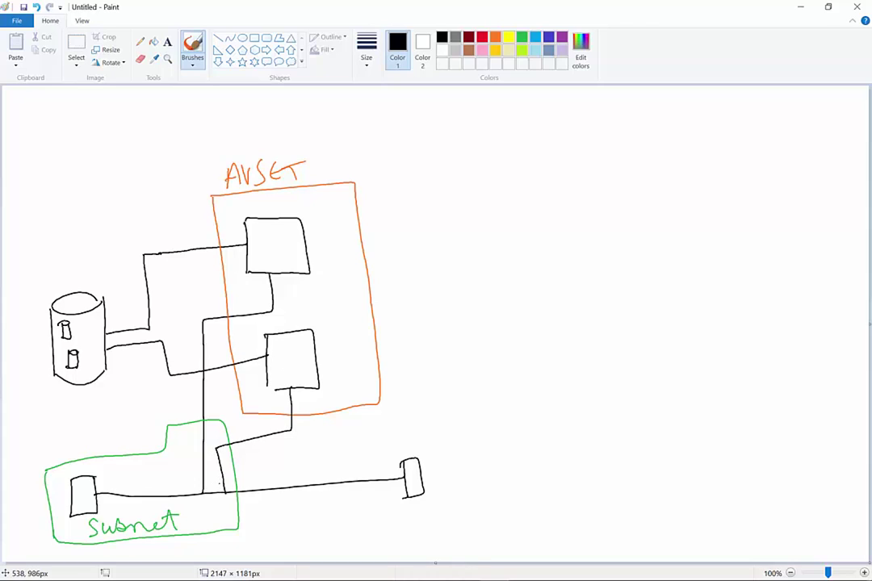
# Label the boxes VM0 and VM1 and draw a cloud on the right.
pyautogui.moveTo(254, 238)
pyautogui.mouseDown()
pyautogui.moveTo(256, 252)
pyautogui.moveTo(266, 240)
pyautogui.moveTo(283, 252)
pyautogui.mouseUp()
pyautogui.moveTo(288, 237); pyautogui.dragTo(281, 255)
pyautogui.moveTo(271, 349)
pyautogui.mouseDown()
pyautogui.moveTo(274, 360)
pyautogui.moveTo(278, 348)
pyautogui.mouseUp()
pyautogui.moveTo(282, 364)
pyautogui.mouseDown()
pyautogui.moveTo(284, 350)
pyautogui.moveTo(301, 363)
pyautogui.mouseUp()
pyautogui.click(301, 348)
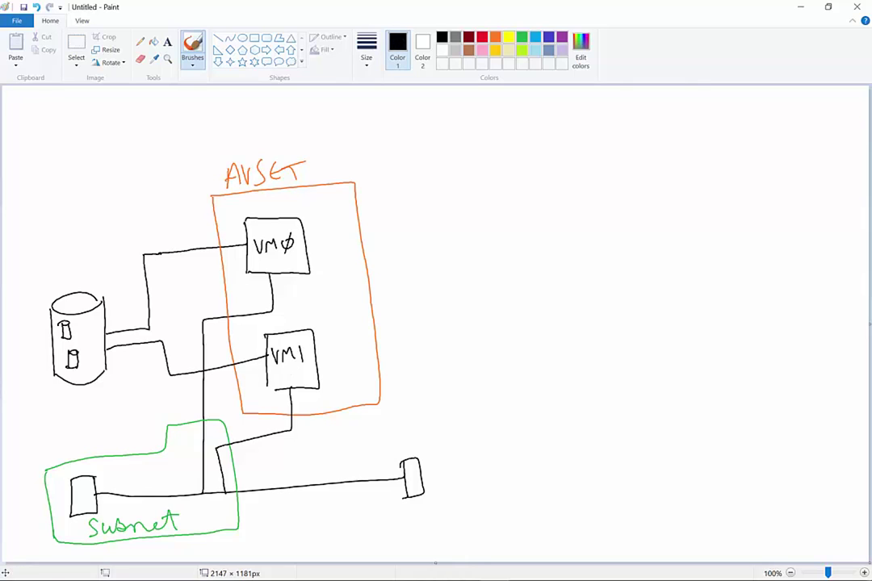
pyautogui.moveTo(846, 168)
pyautogui.mouseDown()
pyautogui.moveTo(800, 167)
pyautogui.moveTo(709, 323)
pyautogui.moveTo(779, 410)
pyautogui.moveTo(835, 362)
pyautogui.moveTo(825, 242)
pyautogui.moveTo(845, 197)
pyautogui.moveTo(838, 186)
pyautogui.mouseUp()
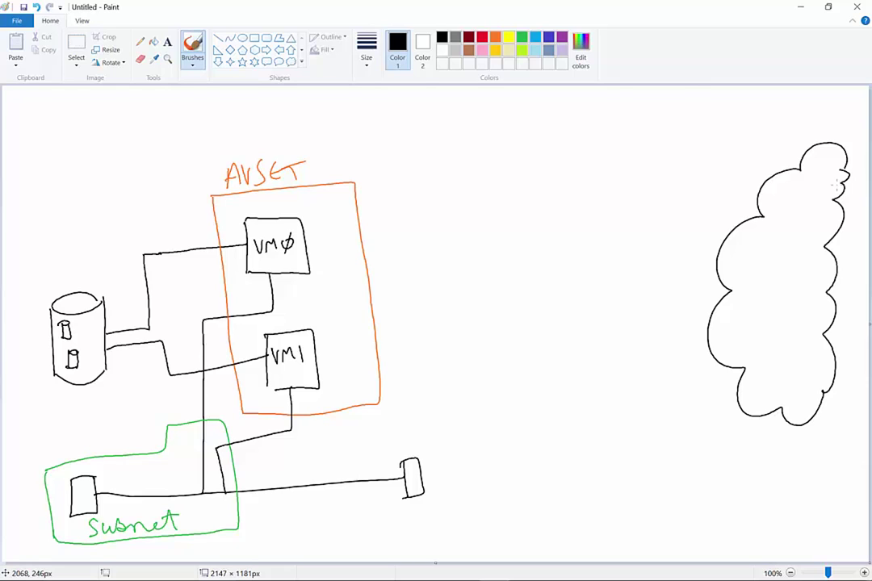
# Label both VMs IIS and link VM0's red-filled corner to a dot on the cloud.
pyautogui.moveTo(256, 224); pyautogui.dragTo(268, 237)
pyautogui.moveTo(275, 336)
pyautogui.mouseDown()
pyautogui.moveTo(275, 345)
pyautogui.moveTo(287, 346)
pyautogui.mouseUp()
pyautogui.moveTo(724, 205); pyautogui.dragTo(777, 197)
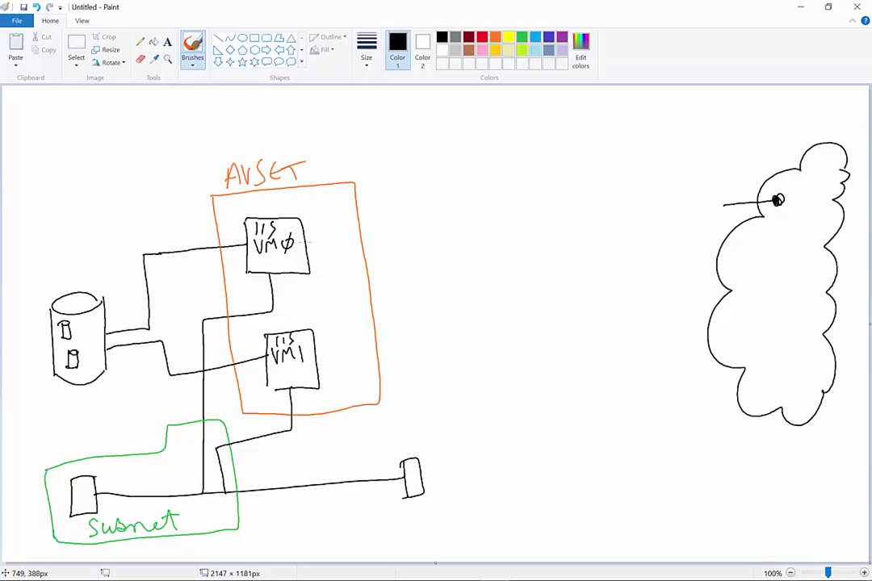
pyautogui.moveTo(309, 263); pyautogui.dragTo(724, 204)
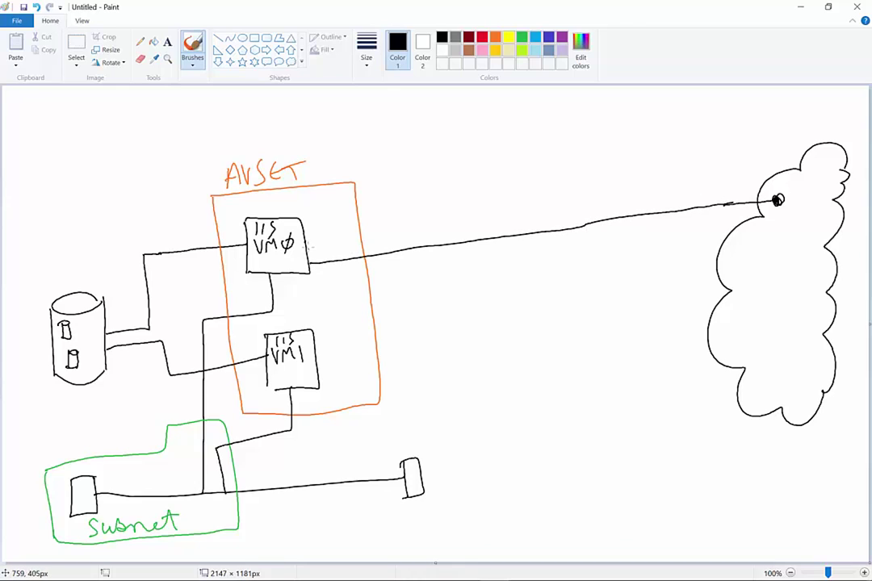
pyautogui.moveTo(306, 248)
pyautogui.mouseDown()
pyautogui.moveTo(289, 254)
pyautogui.moveTo(291, 266)
pyautogui.mouseUp()
pyautogui.click(481, 37)
pyautogui.moveTo(292, 252)
pyautogui.mouseDown()
pyautogui.moveTo(305, 271)
pyautogui.moveTo(289, 265)
pyautogui.moveTo(300, 272)
pyautogui.mouseUp()
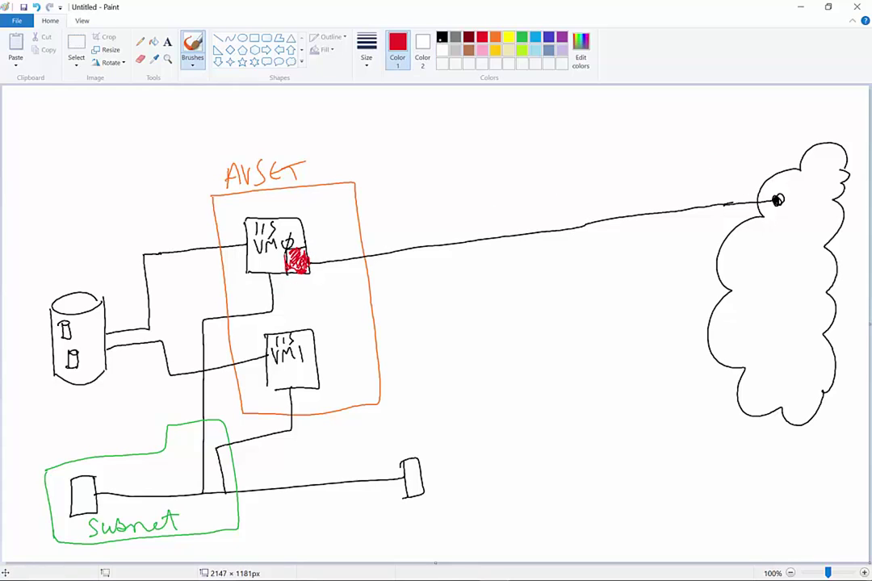
# Write PUBLIC IP above the cloud in black and label VM0's cloud link rdp.
pyautogui.click(442, 37)
pyautogui.moveTo(701, 126)
pyautogui.mouseDown()
pyautogui.moveTo(704, 134)
pyautogui.moveTo(723, 125)
pyautogui.moveTo(727, 138)
pyautogui.moveTo(745, 138)
pyautogui.mouseUp()
pyautogui.moveTo(748, 120)
pyautogui.mouseDown()
pyautogui.moveTo(763, 138)
pyautogui.moveTo(782, 133)
pyautogui.mouseUp()
pyautogui.moveTo(789, 127); pyautogui.dragTo(792, 121)
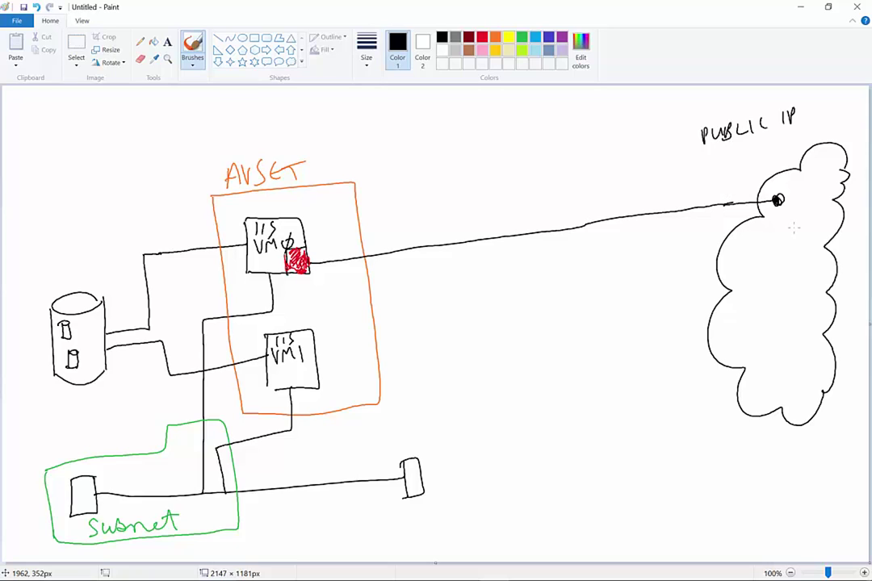
pyautogui.moveTo(681, 185)
pyautogui.mouseDown()
pyautogui.moveTo(681, 197)
pyautogui.moveTo(687, 185)
pyautogui.mouseUp()
pyautogui.moveTo(694, 197)
pyautogui.mouseDown()
pyautogui.moveTo(695, 179)
pyautogui.moveTo(701, 191)
pyautogui.mouseUp()
# Fill VM1's corner red and link it to the cloud with a line labelled rdp.
pyautogui.moveTo(298, 388)
pyautogui.mouseDown()
pyautogui.moveTo(298, 362)
pyautogui.moveTo(317, 362)
pyautogui.mouseUp()
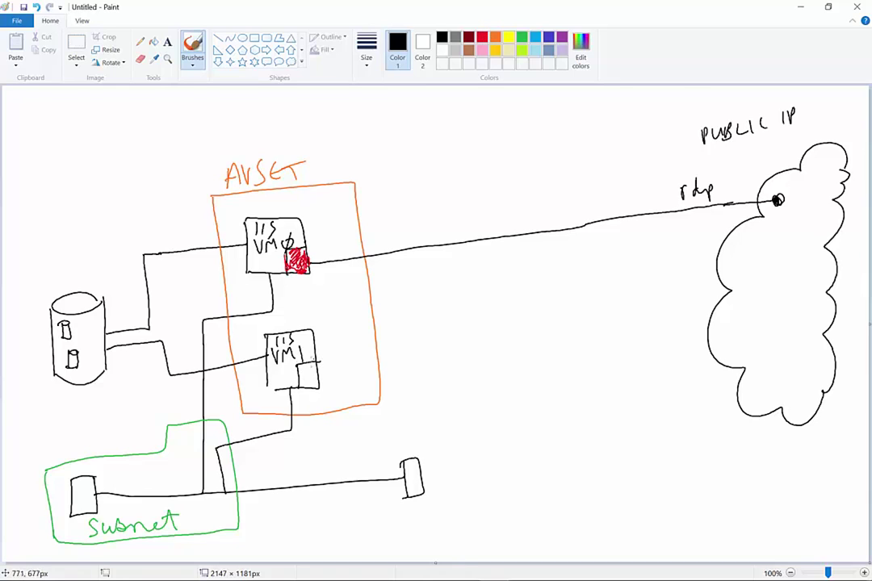
pyautogui.click(482, 37)
pyautogui.click(300, 366)
pyautogui.moveTo(304, 365)
pyautogui.mouseDown()
pyautogui.moveTo(304, 381)
pyautogui.moveTo(315, 384)
pyautogui.mouseUp()
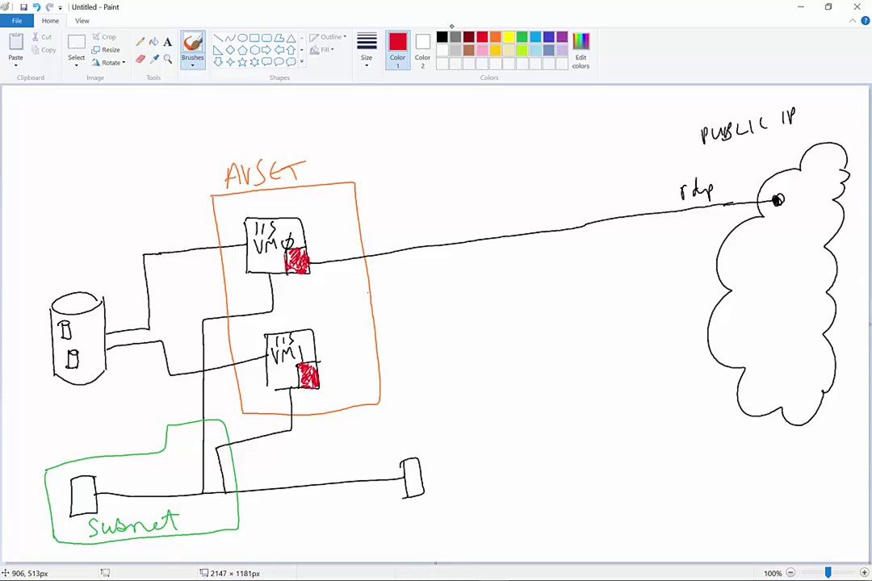
pyautogui.click(442, 37)
pyautogui.moveTo(319, 372)
pyautogui.mouseDown()
pyautogui.moveTo(637, 339)
pyautogui.moveTo(742, 345)
pyautogui.mouseUp()
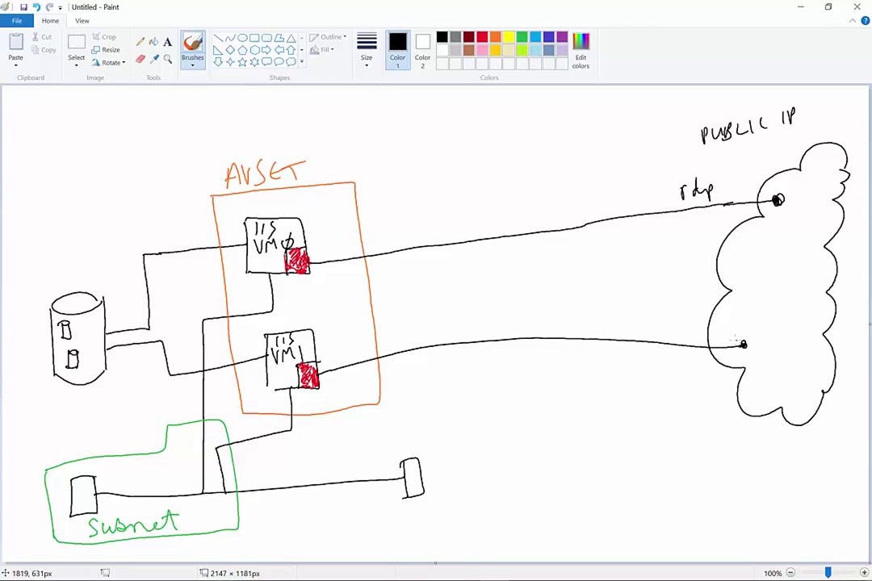
pyautogui.moveTo(647, 322)
pyautogui.mouseDown()
pyautogui.moveTo(665, 320)
pyautogui.moveTo(681, 336)
pyautogui.mouseUp()
# Add a middle line into the cloud and a green load-balancer circle beside it.
pyautogui.moveTo(660, 274); pyautogui.dragTo(754, 269)
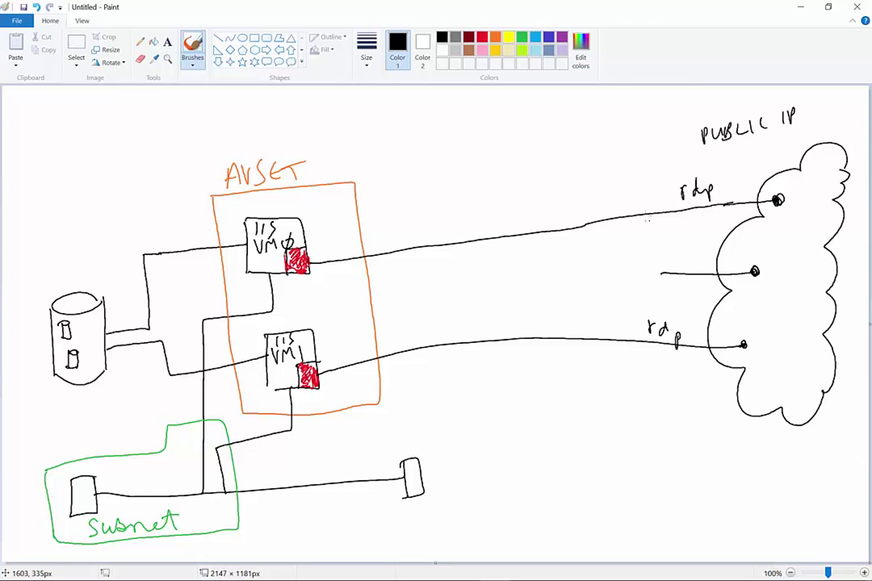
pyautogui.click(523, 40)
pyautogui.moveTo(606, 245)
pyautogui.mouseDown()
pyautogui.moveTo(659, 264)
pyautogui.moveTo(649, 296)
pyautogui.moveTo(598, 289)
pyautogui.moveTo(610, 246)
pyautogui.mouseUp()
pyautogui.moveTo(611, 257)
pyautogui.mouseDown()
pyautogui.moveTo(619, 273)
pyautogui.moveTo(645, 270)
pyautogui.moveTo(603, 275)
pyautogui.mouseUp()
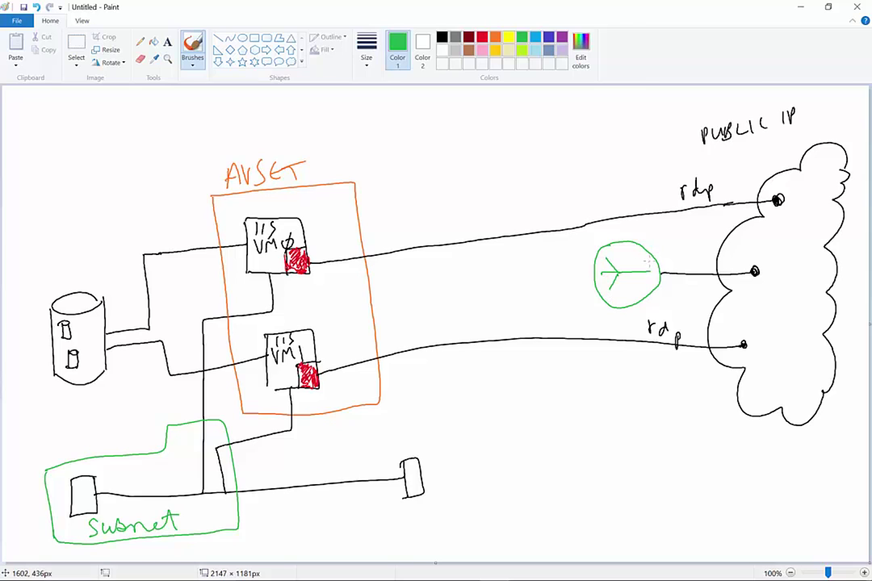
# Draw a green frontendpool arrow into the cloud and a green backendpool box.
pyautogui.moveTo(658, 258); pyautogui.dragTo(737, 258)
pyautogui.moveTo(725, 253)
pyautogui.mouseDown()
pyautogui.moveTo(725, 262)
pyautogui.moveTo(760, 240)
pyautogui.moveTo(789, 239)
pyautogui.moveTo(797, 227)
pyautogui.moveTo(827, 234)
pyautogui.mouseUp()
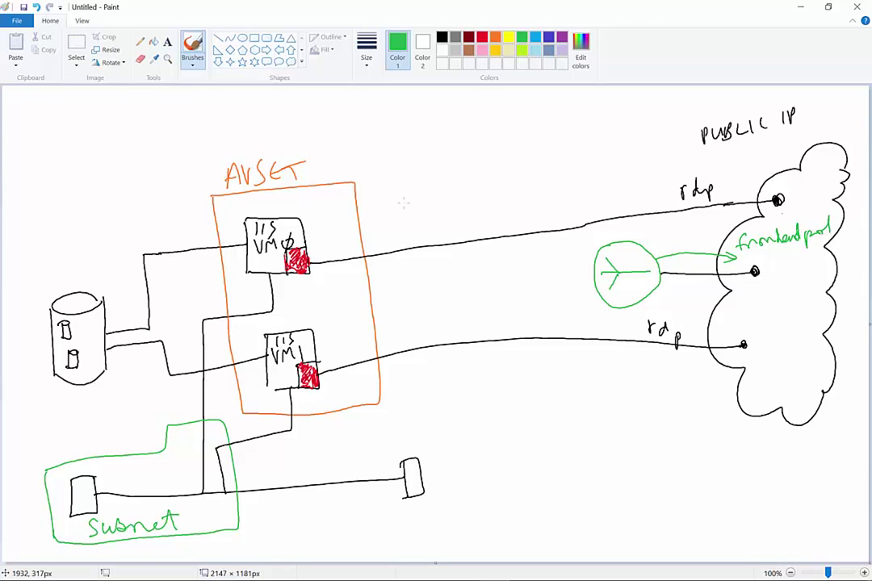
pyautogui.moveTo(385, 185); pyautogui.dragTo(423, 401)
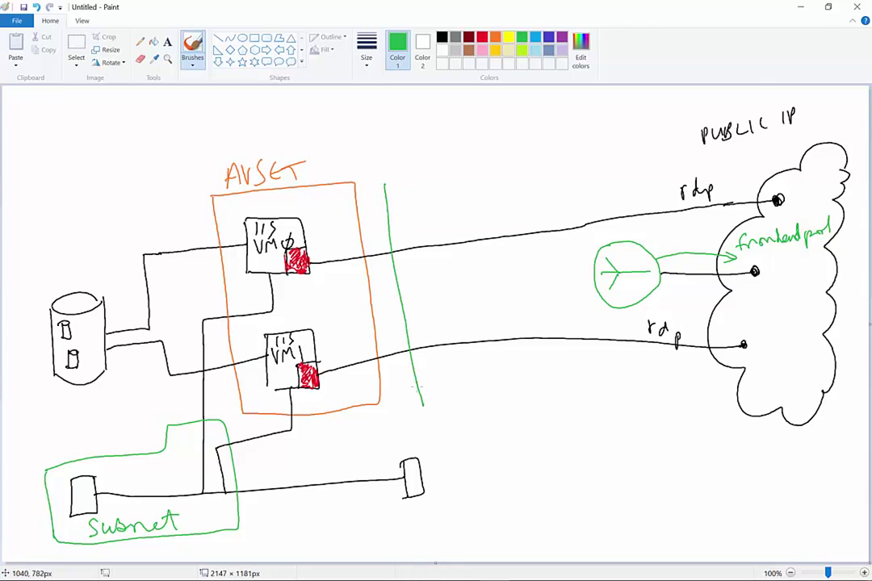
pyautogui.moveTo(385, 185)
pyautogui.mouseDown()
pyautogui.moveTo(463, 173)
pyautogui.moveTo(542, 289)
pyautogui.moveTo(533, 392)
pyautogui.moveTo(422, 404)
pyautogui.moveTo(450, 420)
pyautogui.moveTo(557, 413)
pyautogui.mouseUp()
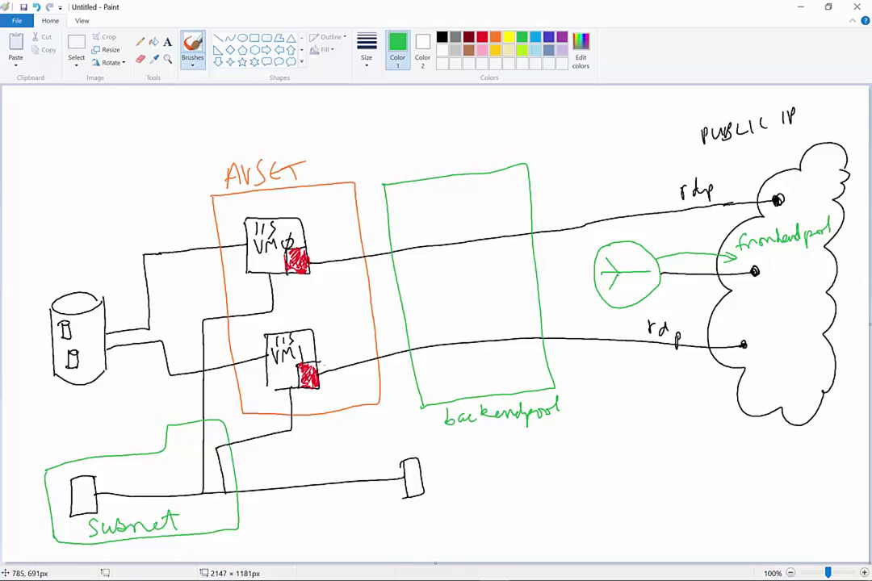
# Connect VM1, VM0 and the load balancer to the backendpool box.
pyautogui.moveTo(320, 368); pyautogui.dragTo(447, 316)
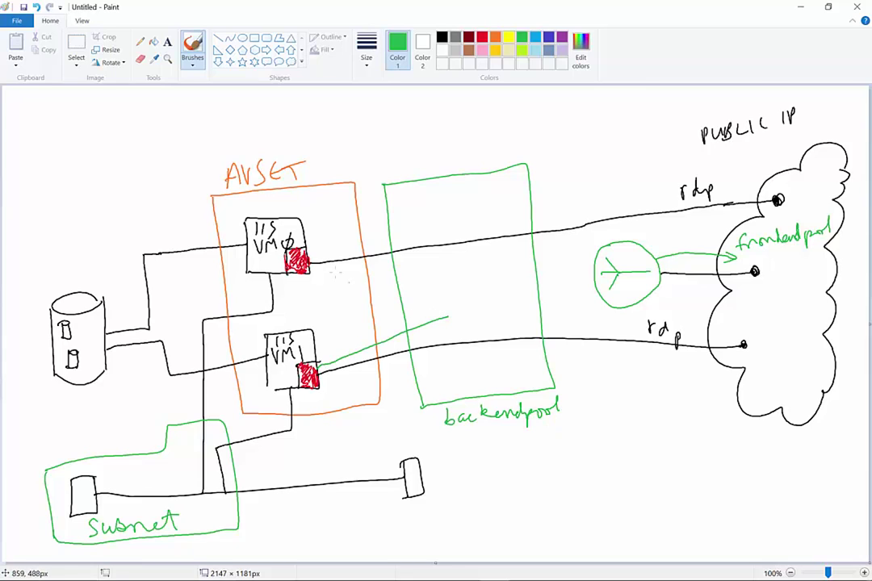
pyautogui.moveTo(307, 256); pyautogui.dragTo(435, 276)
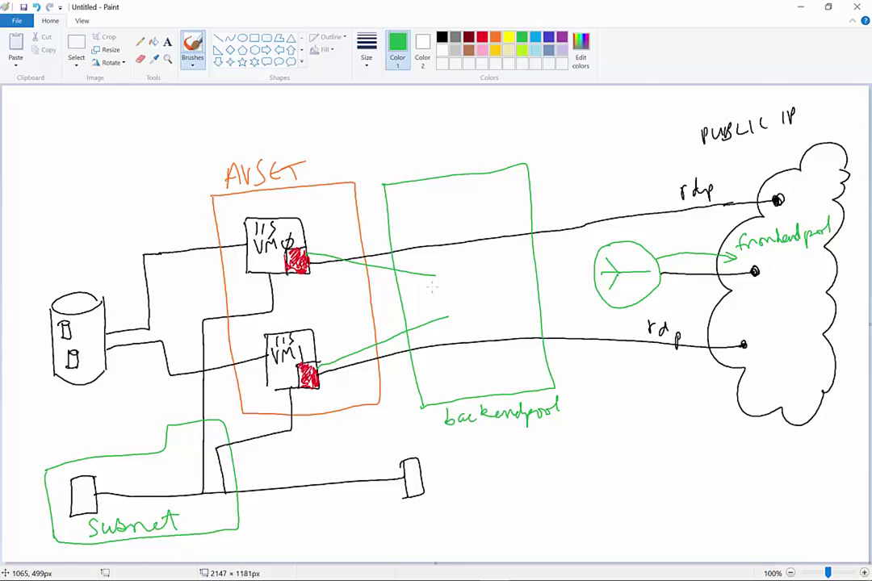
pyautogui.moveTo(595, 275); pyautogui.dragTo(502, 290)
# Draw a purple client device below the cloud with a purple path through the load balancer to VM0.
pyautogui.click(562, 37)
pyautogui.moveTo(791, 442)
pyautogui.mouseDown()
pyautogui.moveTo(783, 442)
pyautogui.moveTo(780, 468)
pyautogui.moveTo(805, 442)
pyautogui.moveTo(762, 482)
pyautogui.moveTo(804, 468)
pyautogui.mouseUp()
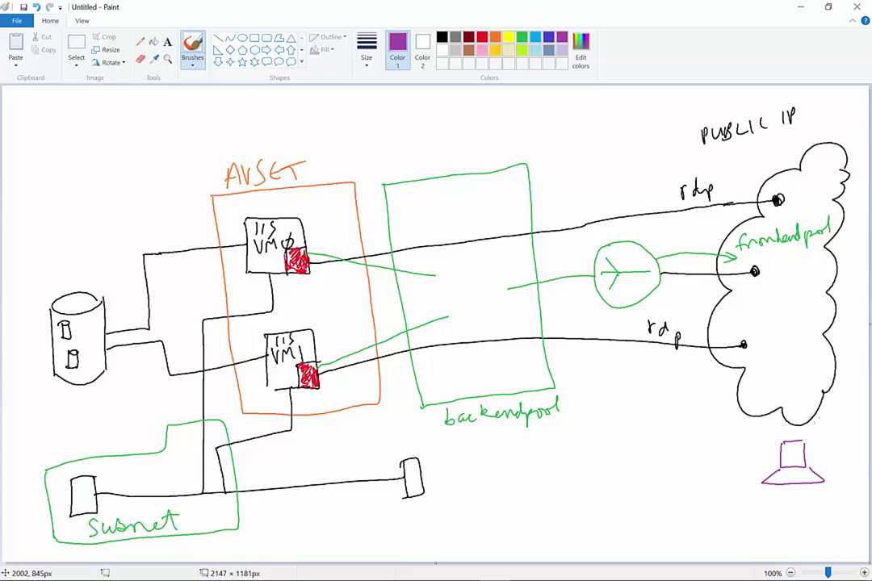
pyautogui.moveTo(794, 450)
pyautogui.mouseDown()
pyautogui.moveTo(800, 344)
pyautogui.moveTo(758, 273)
pyautogui.moveTo(764, 277)
pyautogui.mouseUp()
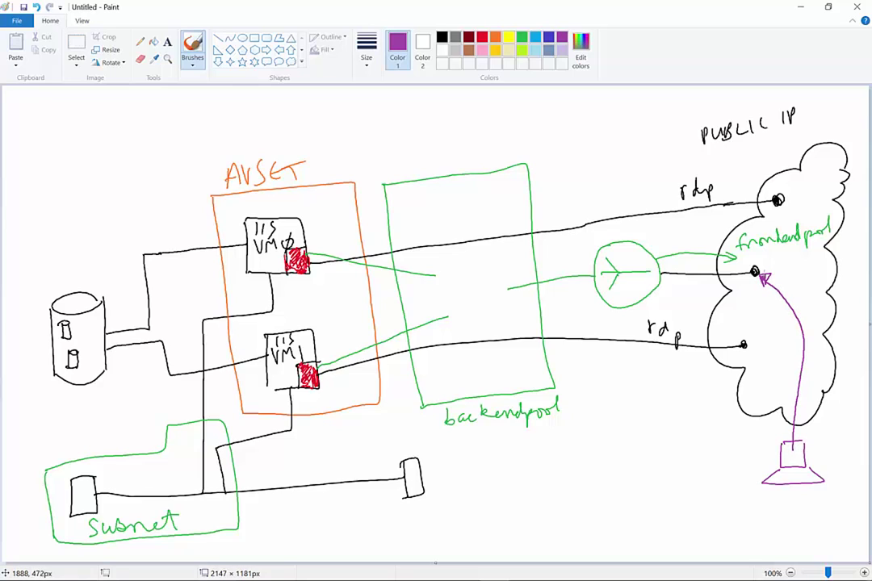
pyautogui.moveTo(755, 274)
pyautogui.mouseDown()
pyautogui.moveTo(691, 290)
pyautogui.moveTo(458, 295)
pyautogui.moveTo(276, 264)
pyautogui.moveTo(280, 243)
pyautogui.moveTo(275, 258)
pyautogui.mouseUp()
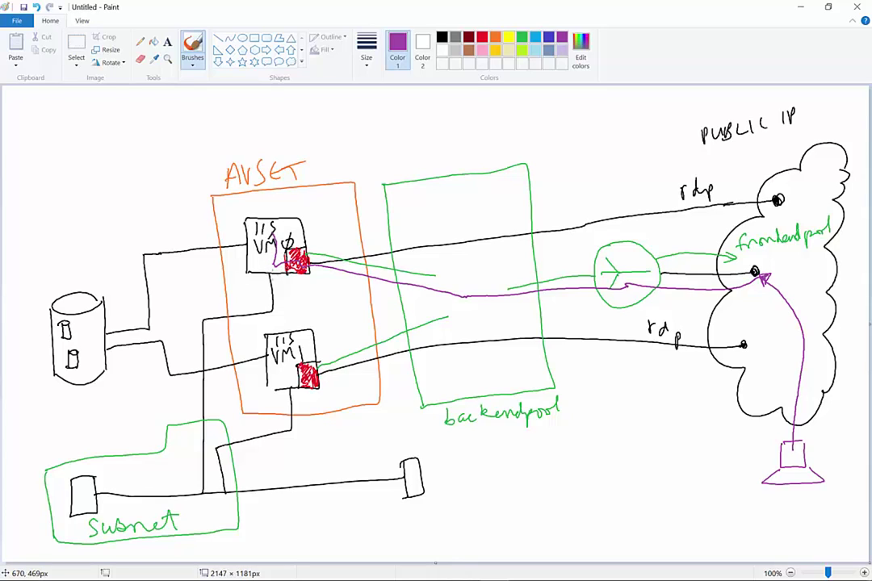
pyautogui.moveTo(272, 250)
pyautogui.mouseDown()
pyautogui.moveTo(268, 235)
pyautogui.moveTo(301, 267)
pyautogui.moveTo(412, 293)
pyautogui.moveTo(540, 304)
pyautogui.moveTo(717, 282)
pyautogui.moveTo(782, 418)
pyautogui.moveTo(788, 466)
pyautogui.mouseUp()
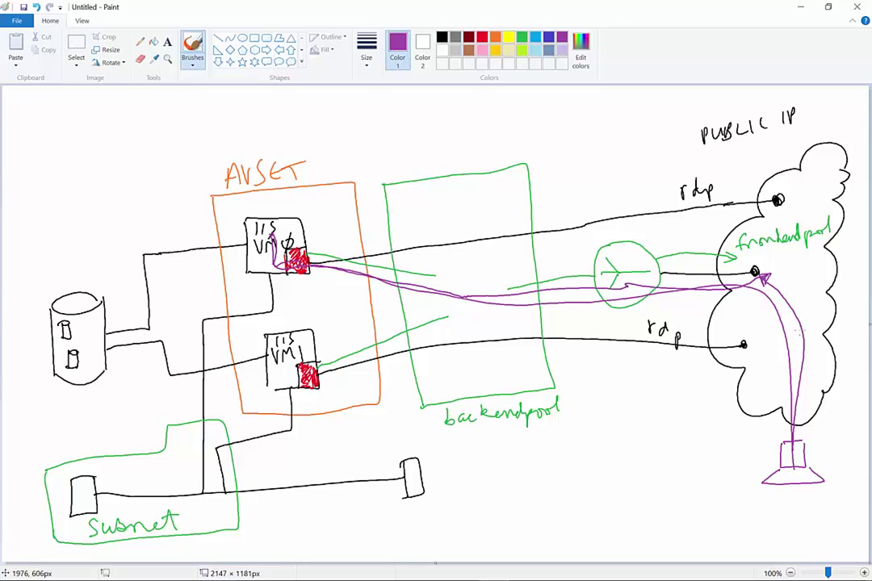
# Add a blue path from the device to VM1 and a black 'This is VM0' callout.
pyautogui.click(549, 37)
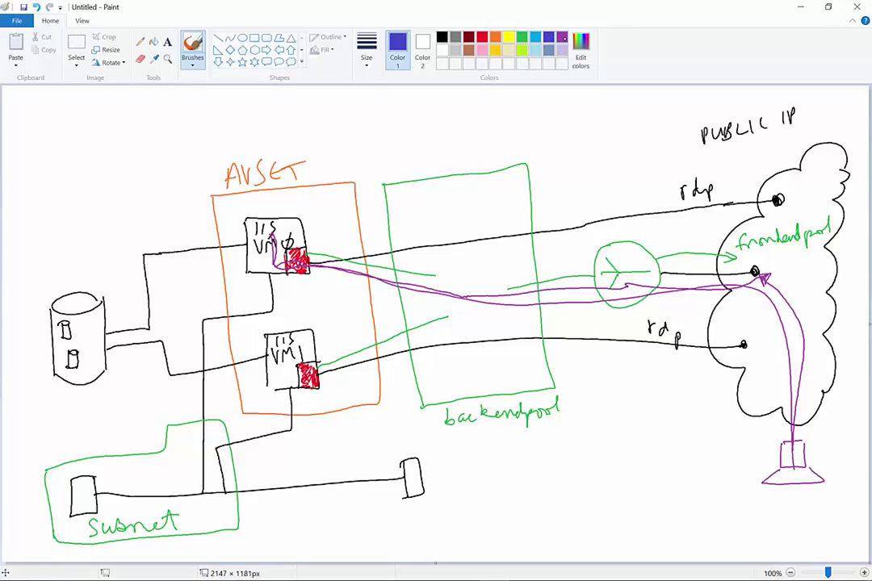
pyautogui.moveTo(786, 461)
pyautogui.mouseDown()
pyautogui.moveTo(805, 335)
pyautogui.moveTo(775, 272)
pyautogui.moveTo(758, 269)
pyautogui.moveTo(632, 271)
pyautogui.moveTo(416, 320)
pyautogui.moveTo(313, 367)
pyautogui.moveTo(274, 367)
pyautogui.moveTo(276, 347)
pyautogui.mouseUp()
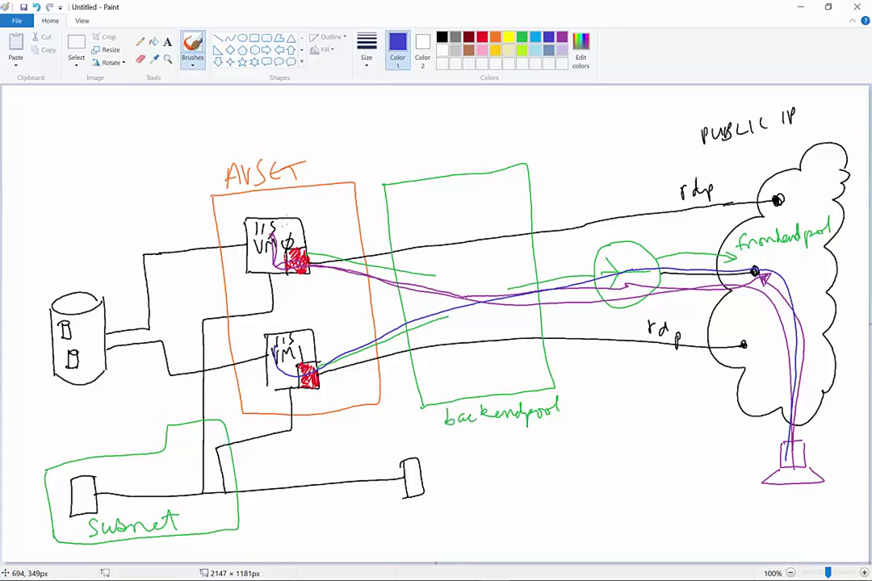
pyautogui.click(442, 37)
pyautogui.moveTo(281, 227)
pyautogui.mouseDown()
pyautogui.moveTo(347, 137)
pyautogui.moveTo(441, 103)
pyautogui.moveTo(471, 101)
pyautogui.moveTo(467, 120)
pyautogui.mouseUp()
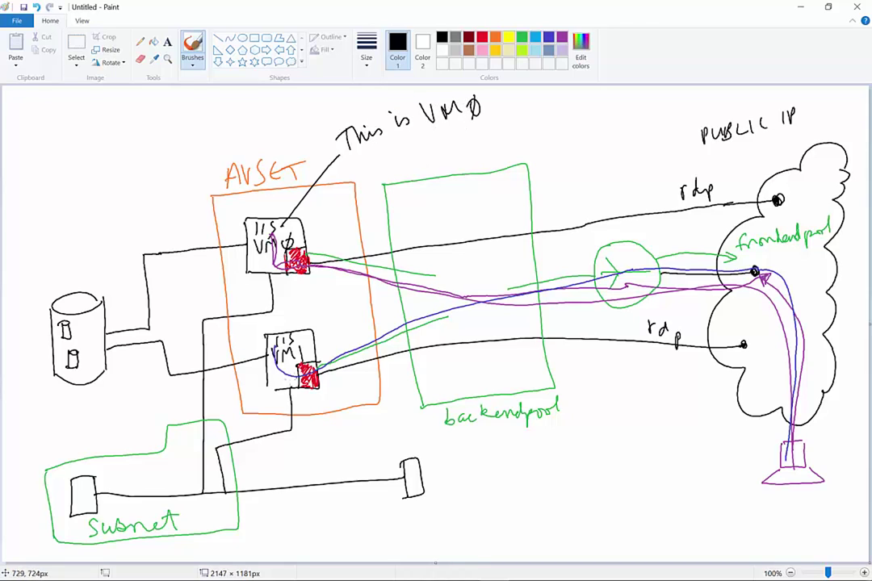
# Annotate VM1 with 'This is VM1' and trace a second blue path from VM1 to the device.
pyautogui.moveTo(290, 388)
pyautogui.mouseDown()
pyautogui.moveTo(297, 440)
pyautogui.moveTo(284, 467)
pyautogui.moveTo(311, 460)
pyautogui.moveTo(339, 432)
pyautogui.moveTo(364, 431)
pyautogui.mouseUp()
pyautogui.moveTo(372, 424); pyautogui.dragTo(374, 436)
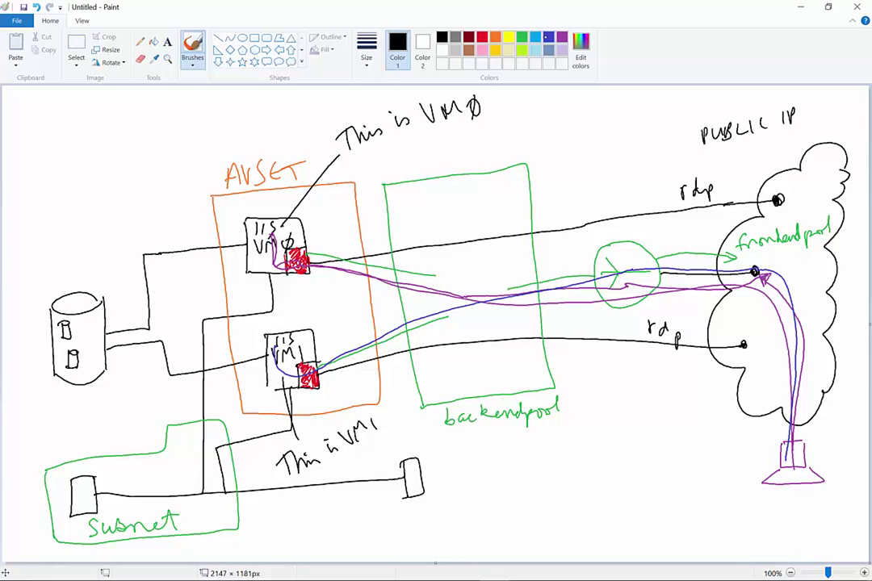
pyautogui.click(548, 37)
pyautogui.moveTo(277, 348)
pyautogui.mouseDown()
pyautogui.moveTo(279, 363)
pyautogui.moveTo(302, 372)
pyautogui.moveTo(461, 305)
pyautogui.moveTo(574, 282)
pyautogui.moveTo(704, 273)
pyautogui.moveTo(787, 292)
pyautogui.moveTo(794, 465)
pyautogui.mouseUp()
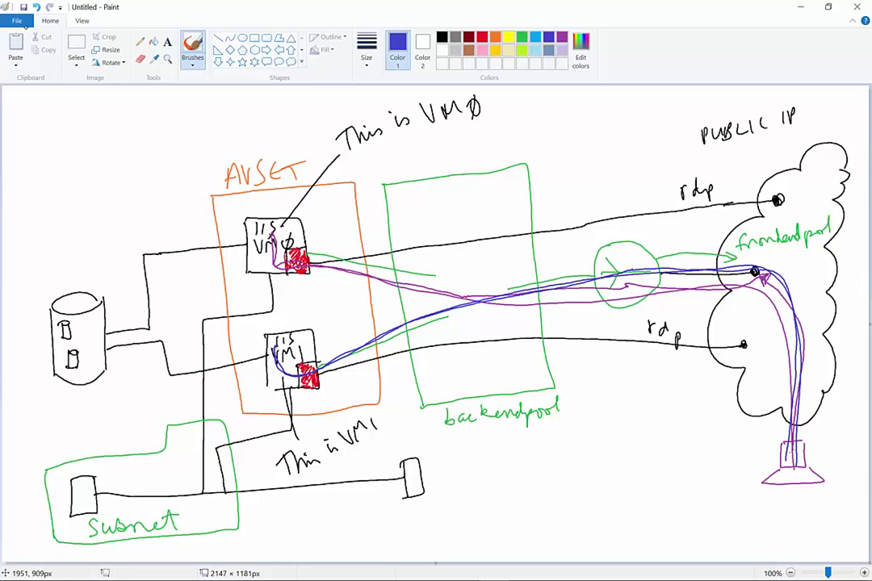
# Start a new blank Paint drawing, discarding the old diagram without saving.
pyautogui.click(16, 17)
pyautogui.click(32, 39)
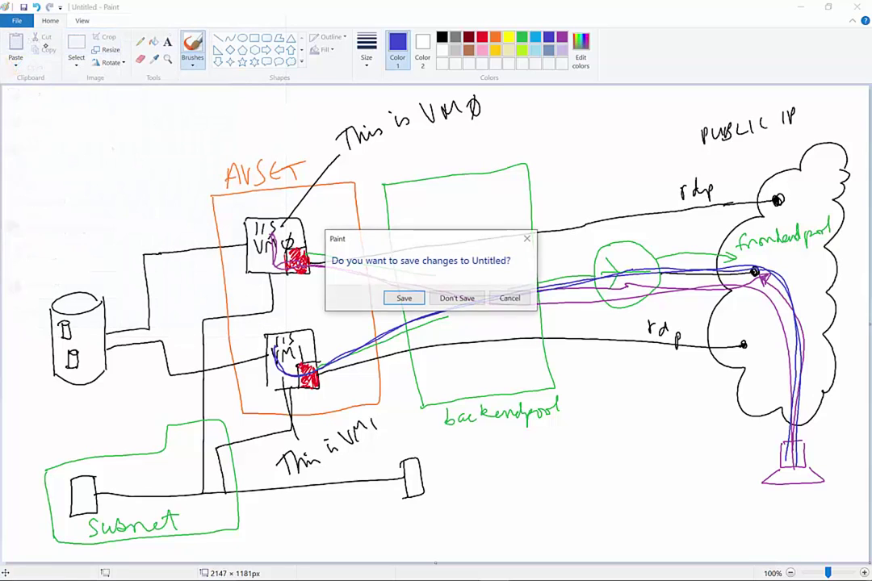
pyautogui.click(458, 298)
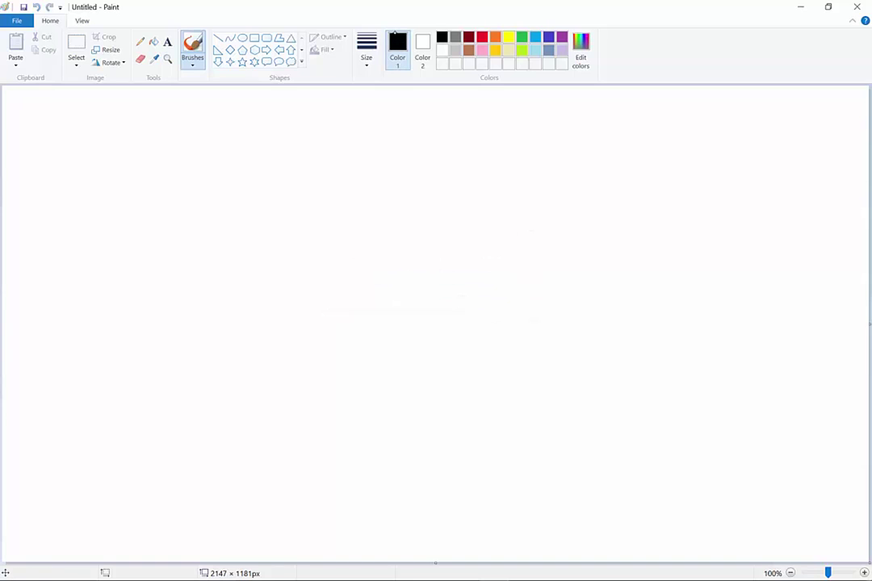
# Sketch a box, a cylinder linked to it, and a box below, then minimise Paint.
pyautogui.moveTo(282, 219)
pyautogui.mouseDown()
pyautogui.moveTo(328, 253)
pyautogui.moveTo(277, 263)
pyautogui.mouseUp()
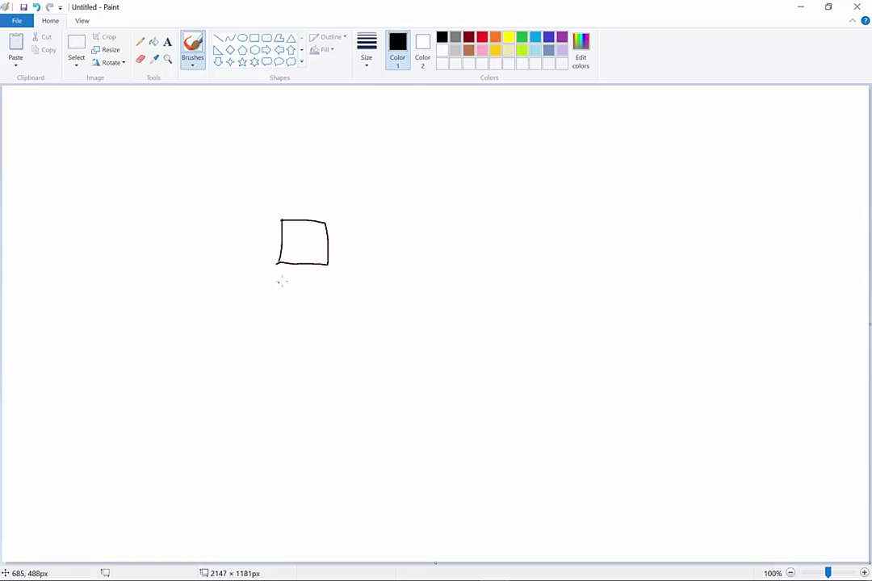
pyautogui.moveTo(48, 188)
pyautogui.mouseDown()
pyautogui.moveTo(81, 184)
pyautogui.moveTo(50, 190)
pyautogui.moveTo(49, 242)
pyautogui.moveTo(91, 276)
pyautogui.moveTo(122, 270)
pyautogui.mouseUp()
pyautogui.moveTo(119, 193); pyautogui.dragTo(121, 271)
pyautogui.moveTo(82, 218)
pyautogui.mouseDown()
pyautogui.moveTo(84, 232)
pyautogui.moveTo(85, 218)
pyautogui.moveTo(285, 232)
pyautogui.mouseUp()
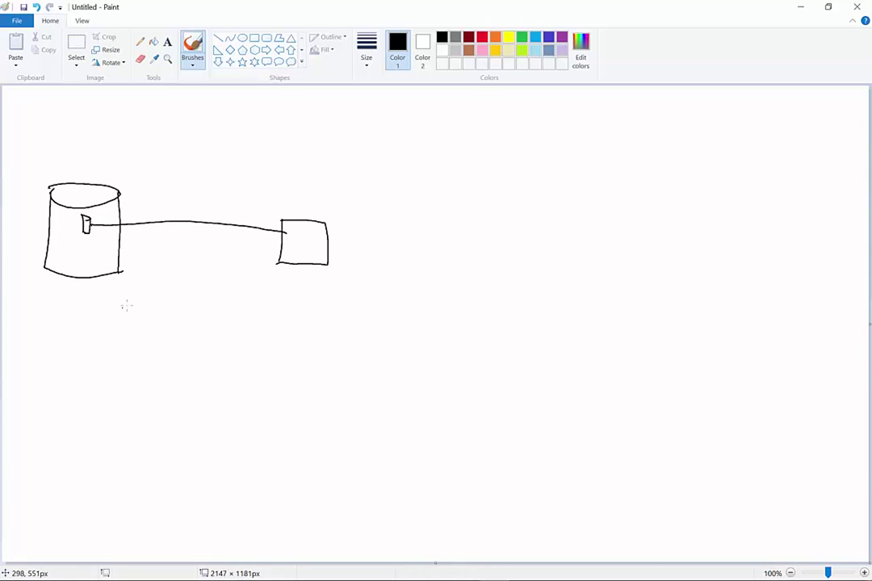
pyautogui.moveTo(80, 473)
pyautogui.mouseDown()
pyautogui.moveTo(80, 531)
pyautogui.moveTo(104, 529)
pyautogui.moveTo(80, 531)
pyautogui.moveTo(403, 485)
pyautogui.moveTo(429, 454)
pyautogui.moveTo(449, 449)
pyautogui.moveTo(439, 503)
pyautogui.mouseUp()
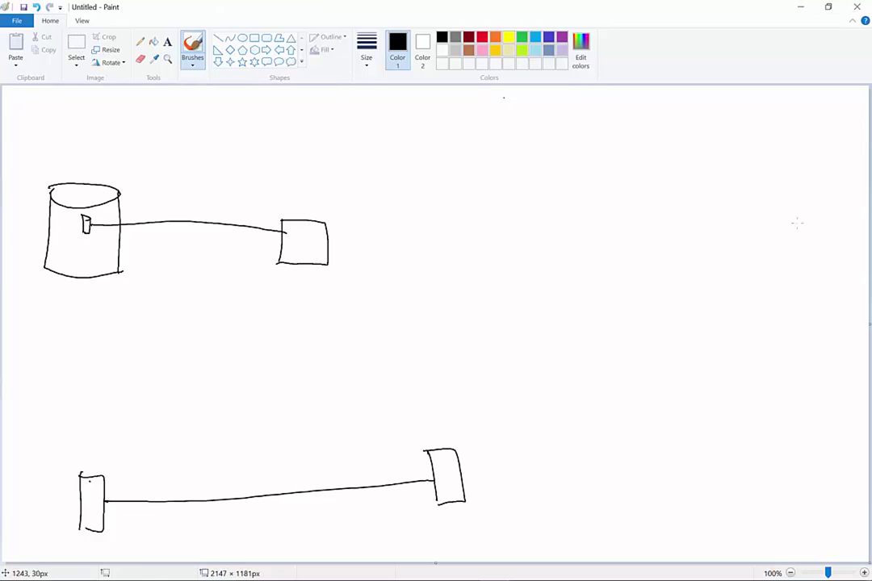
pyautogui.hotkey('ctrl', 'y')
pyautogui.hotkey('ctrl', 'y')
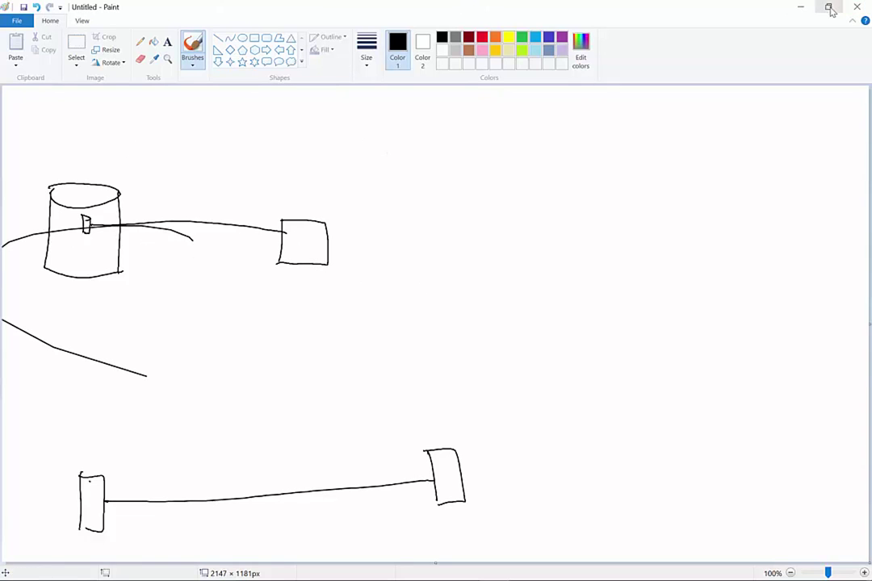
pyautogui.click(798, 11)
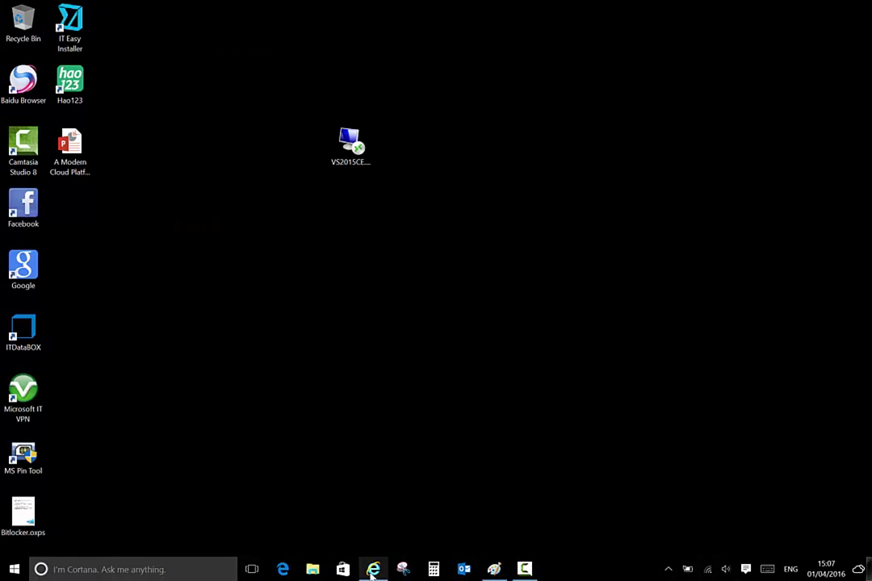
# Return to the Azure portal and start adding a new virtual machine.
pyautogui.click(374, 570)
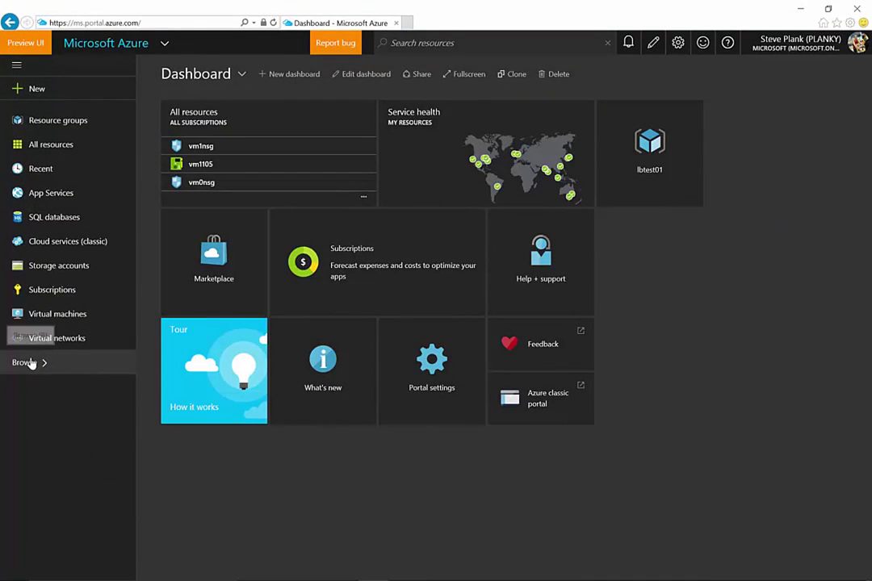
pyautogui.click(63, 318)
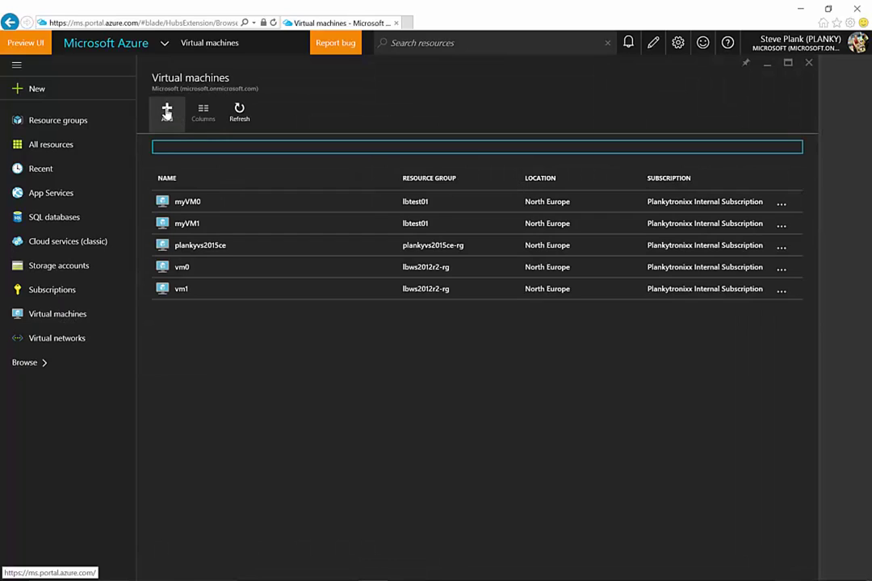
pyautogui.click(167, 113)
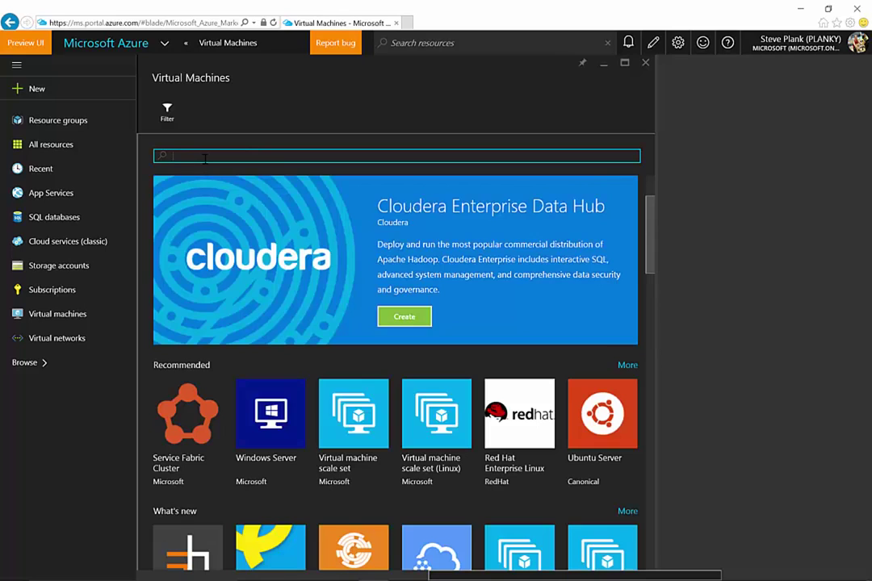
# Search the marketplace for 'visual studio 2015' and create a VM from Visual Studio Community 2015 Update 1.
pyautogui.write('isual s')
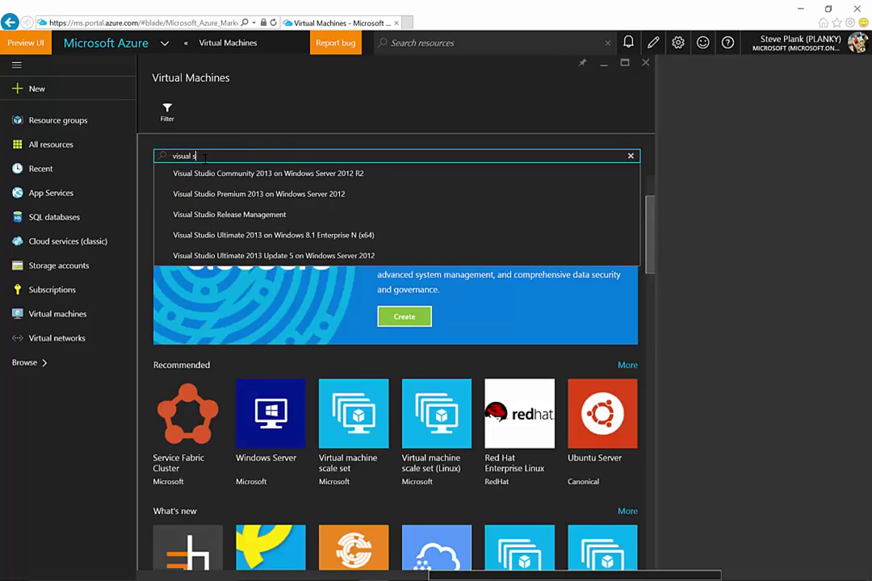
pyautogui.write('tudio 2015')
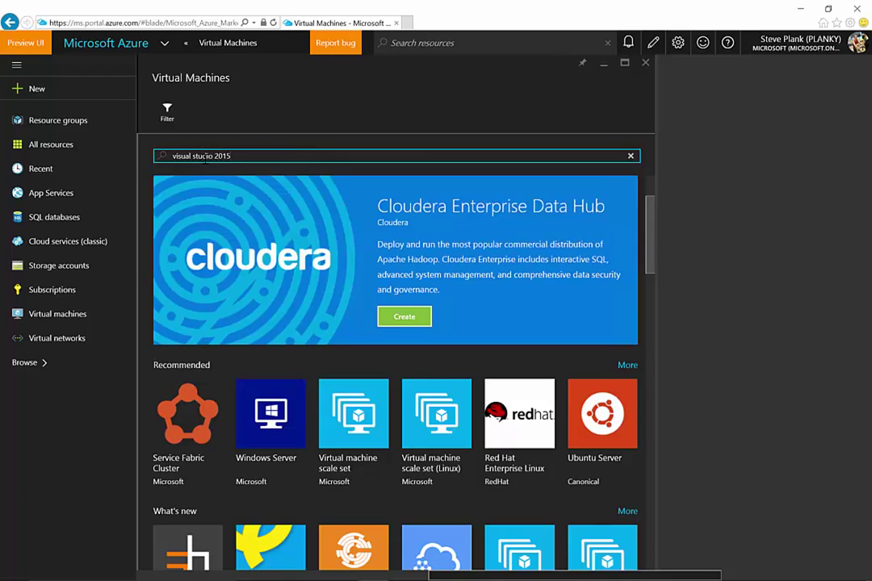
pyautogui.press('Return')
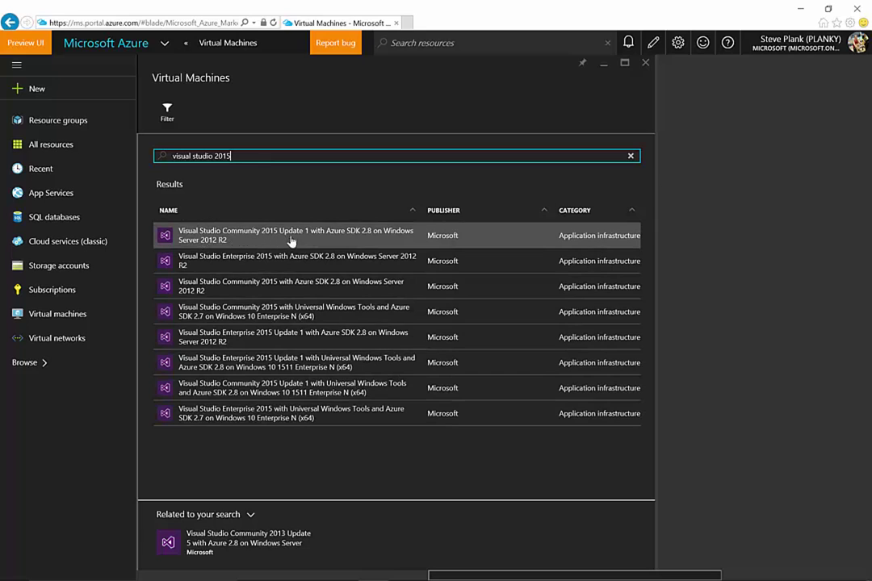
pyautogui.click(356, 235)
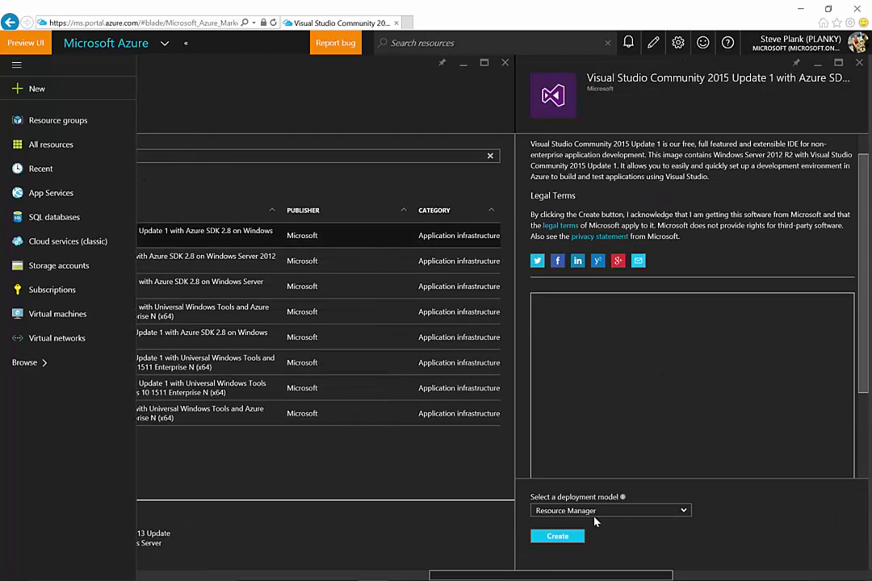
pyautogui.click(561, 536)
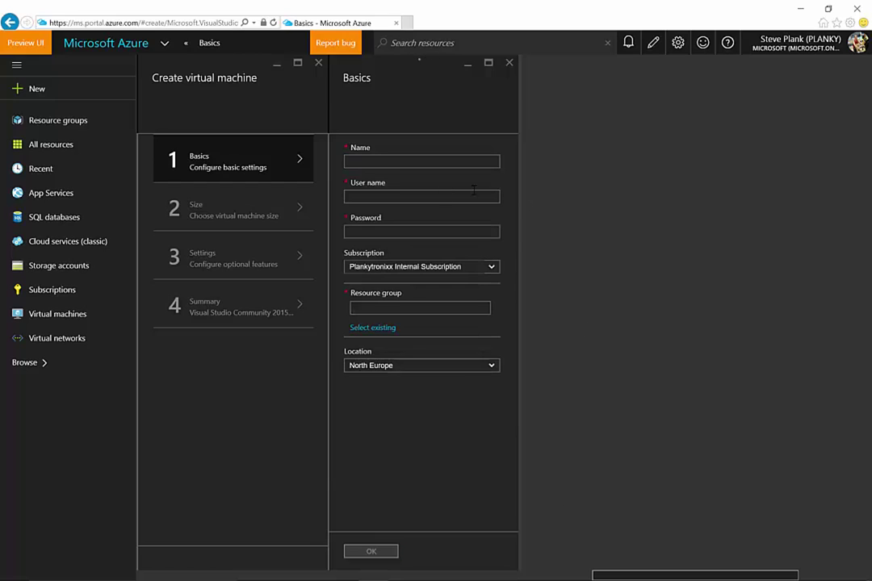
# Name the VM VM0, enter the admin user name and password, and create resource group vidtestplanky-rg.
pyautogui.click(378, 161)
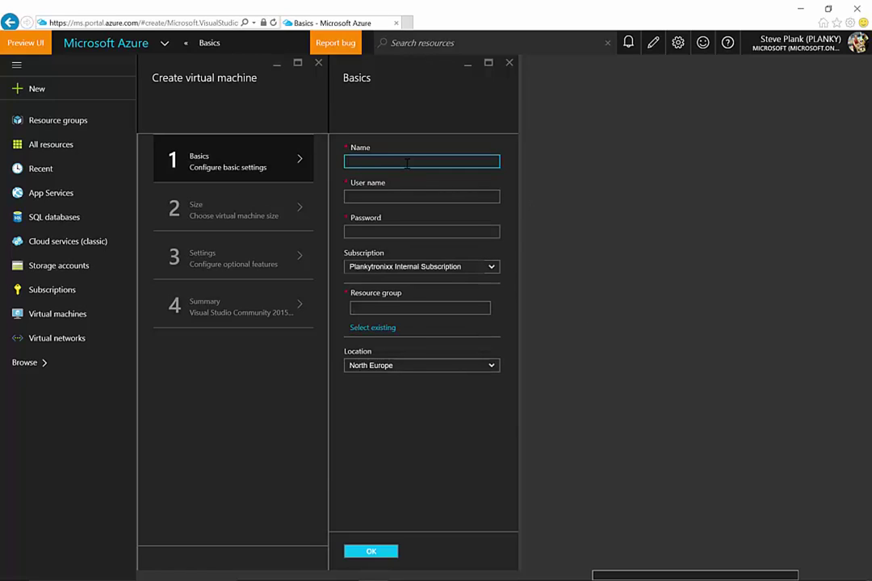
pyautogui.write('VM0')
pyautogui.click(379, 196)
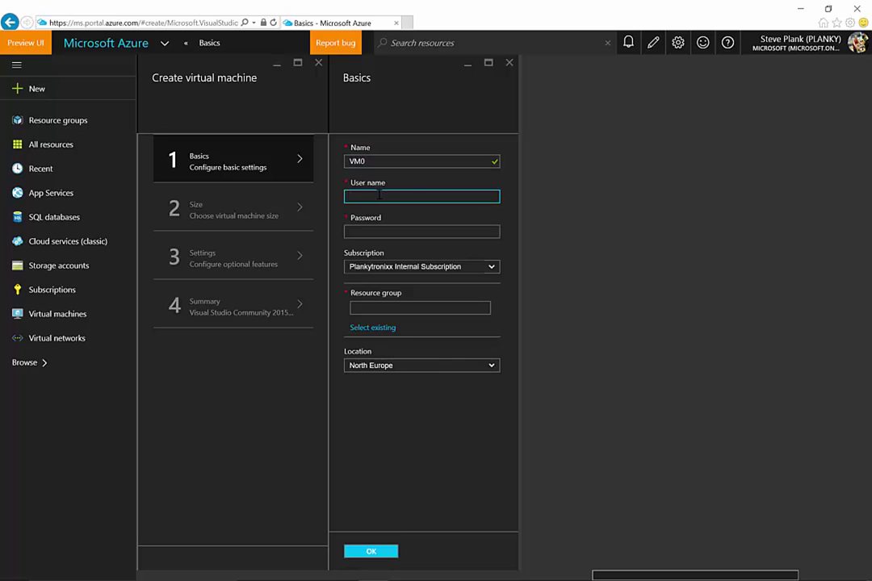
pyautogui.write('planky')
pyautogui.press('Tab')
pyautogui.write('••••')
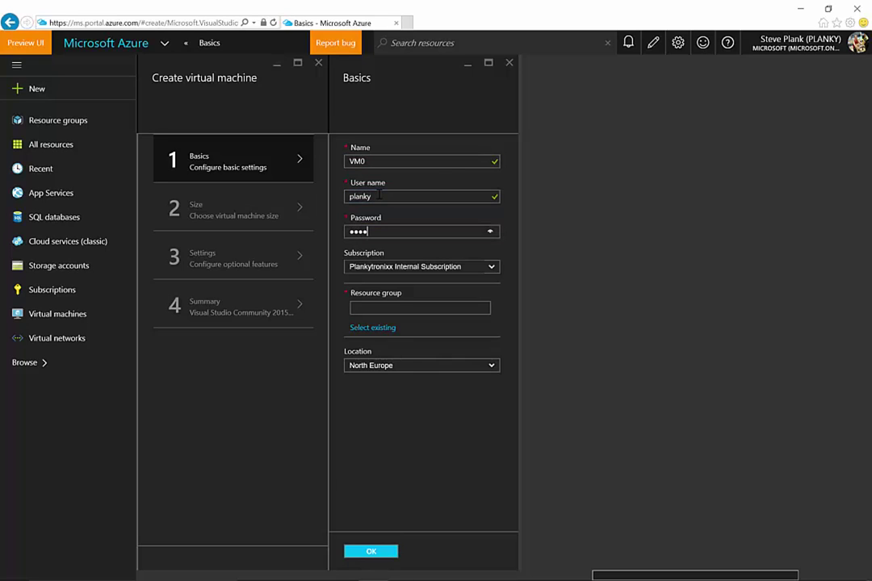
pyautogui.write('••')
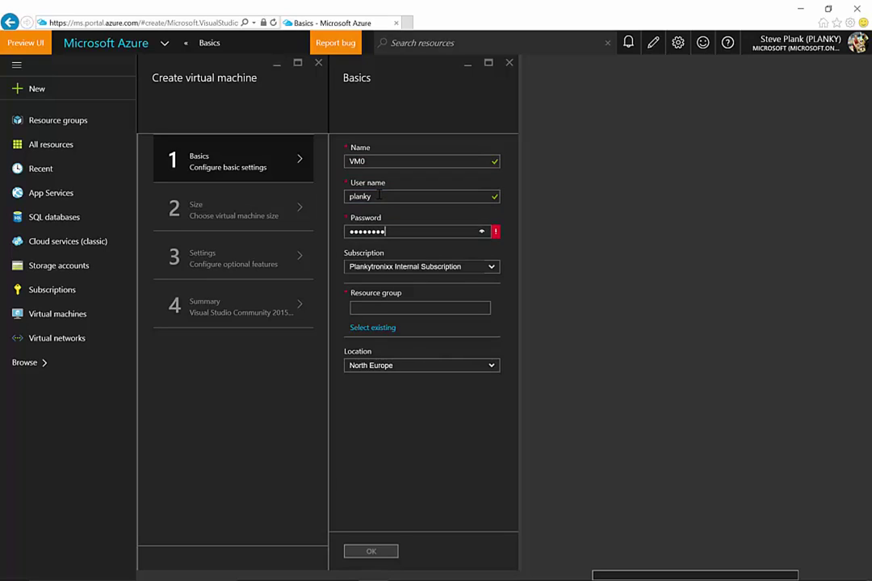
pyautogui.write('•')
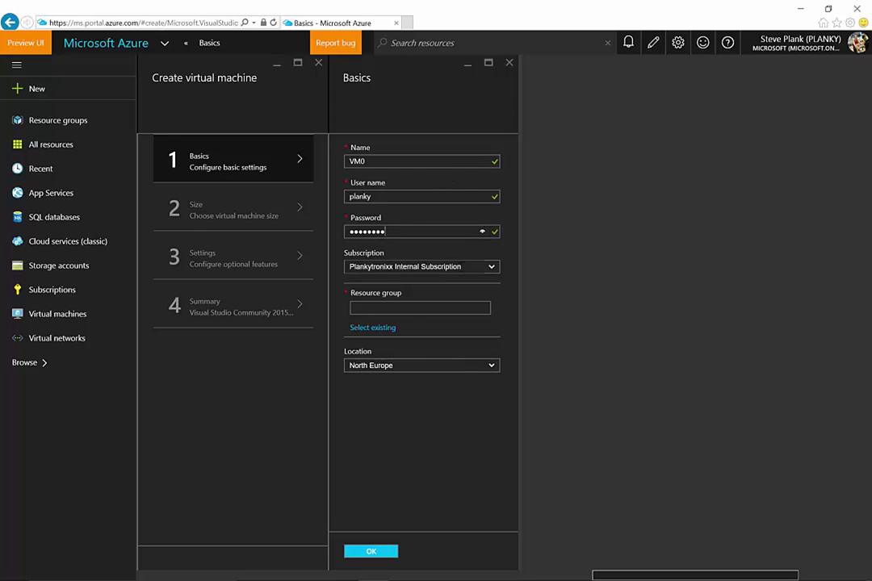
pyautogui.click(364, 308)
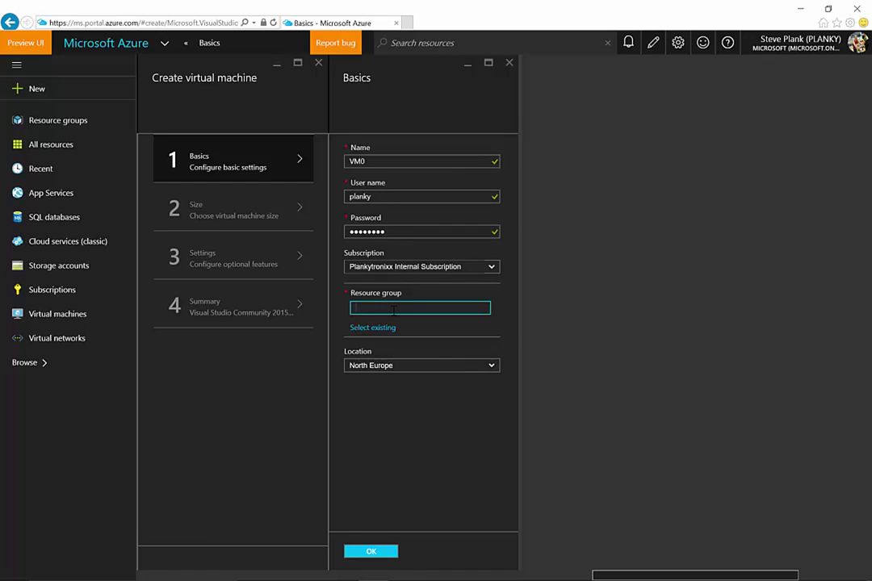
pyautogui.write('vidtestplanky-rg')
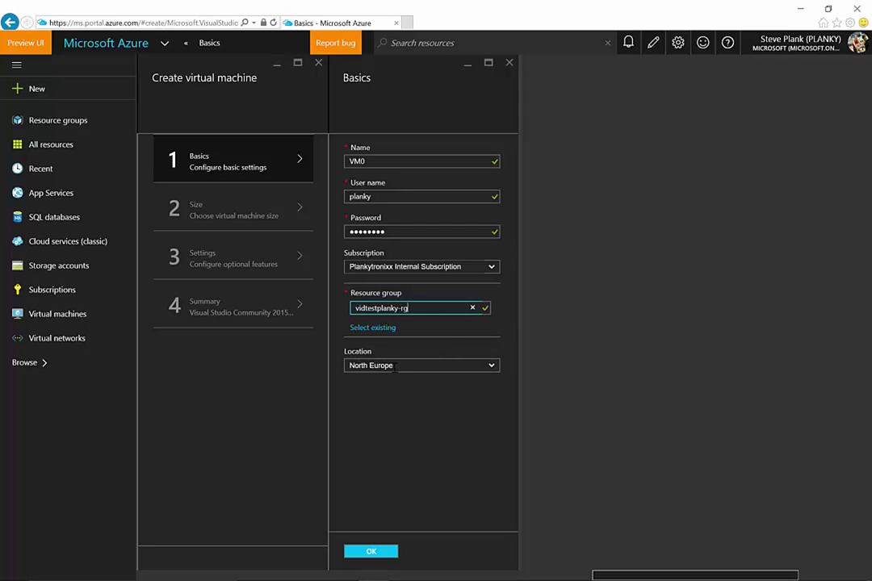
pyautogui.click(371, 553)
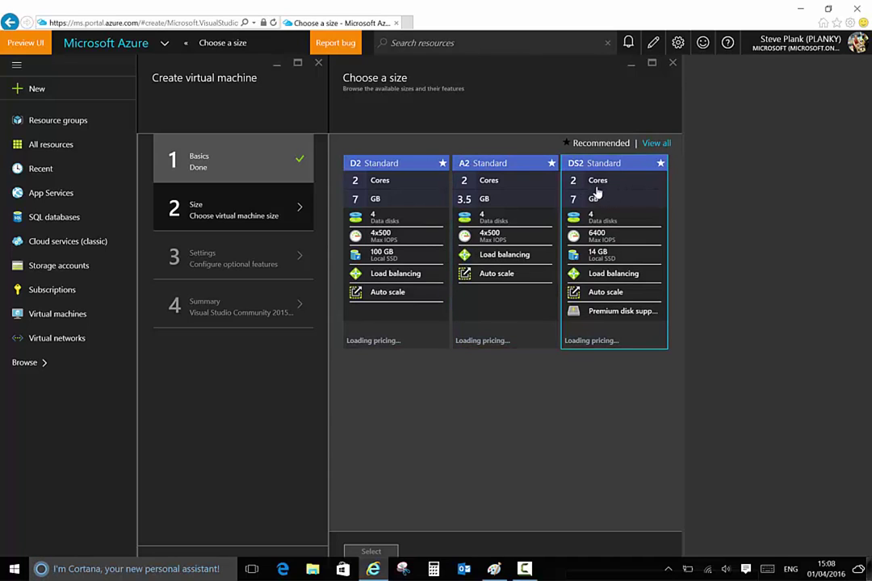
# Pick DS2 Standard as the virtual machine size.
pyautogui.click(615, 276)
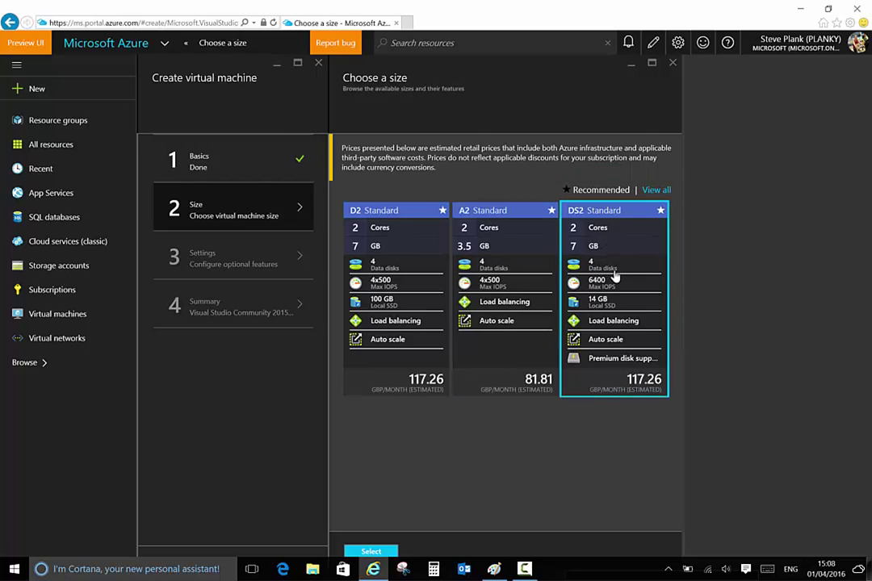
pyautogui.click(372, 552)
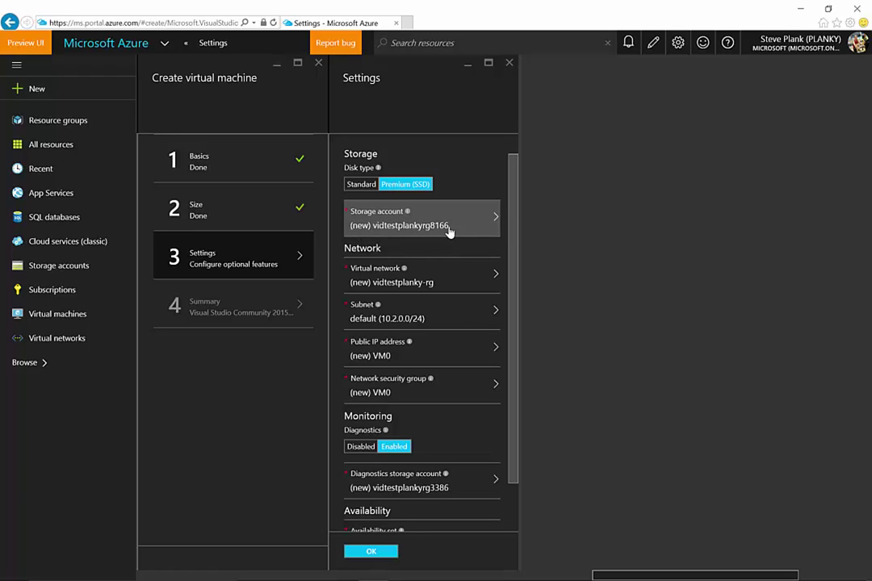
# Rename the new premium storage account to vidtestplankystore.
pyautogui.click(494, 220)
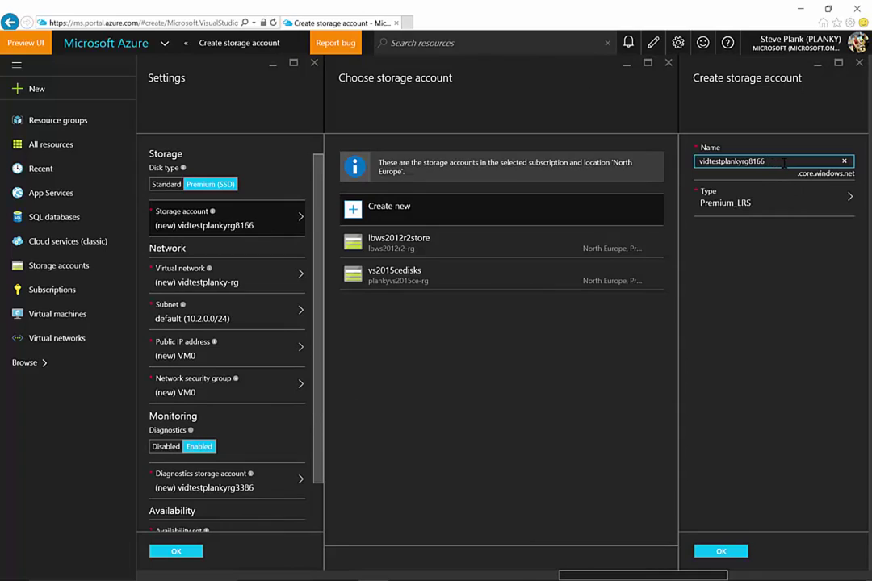
pyautogui.press('BackSpace')
pyautogui.press('BackSpace')
pyautogui.press('BackSpace')
pyautogui.write('store')
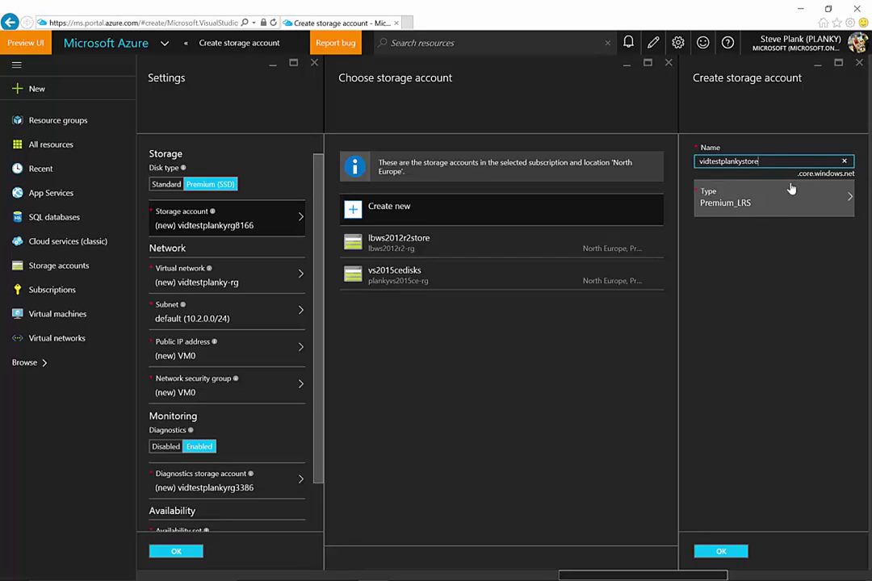
pyautogui.click(765, 258)
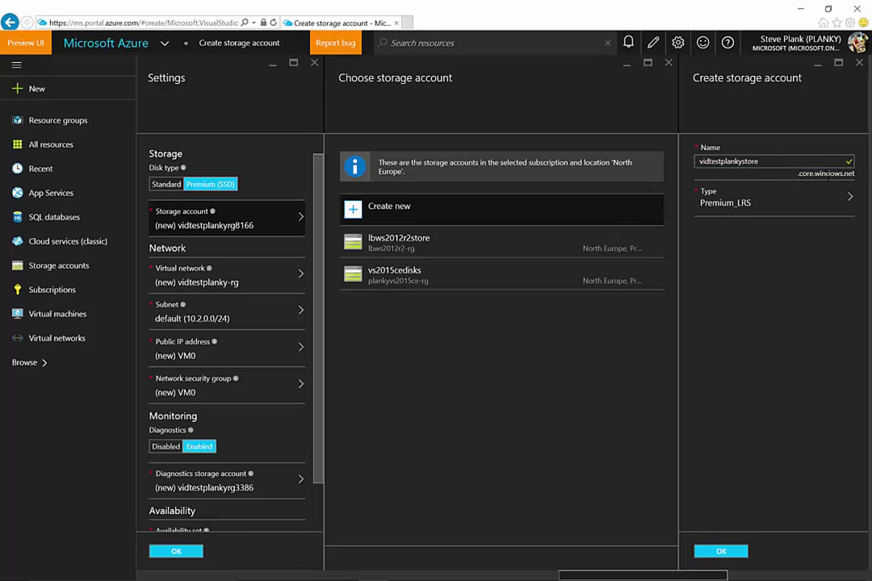
pyautogui.click(730, 549)
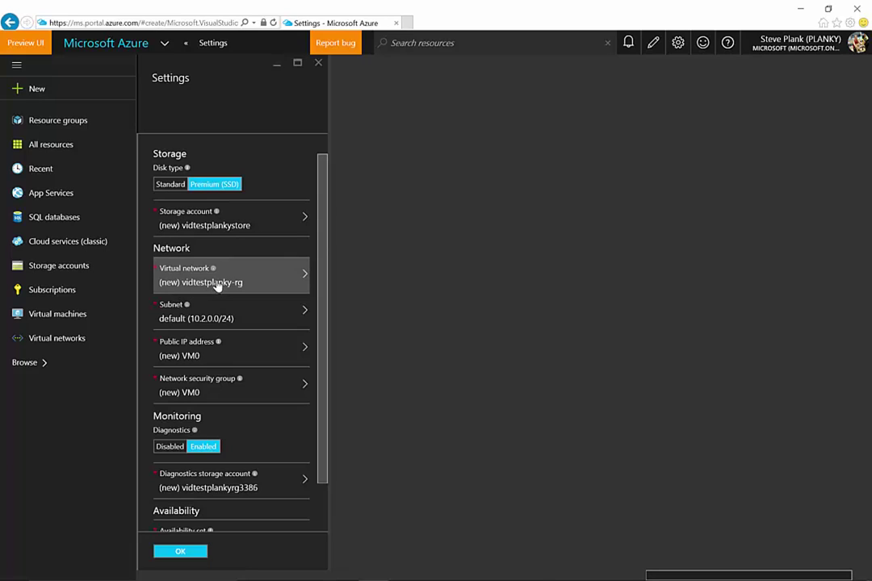
# Create virtual network vidtestplankynet with address space 10.2.0.0/16 and subnet default 10.2.0.0/24.
pyautogui.click(304, 276)
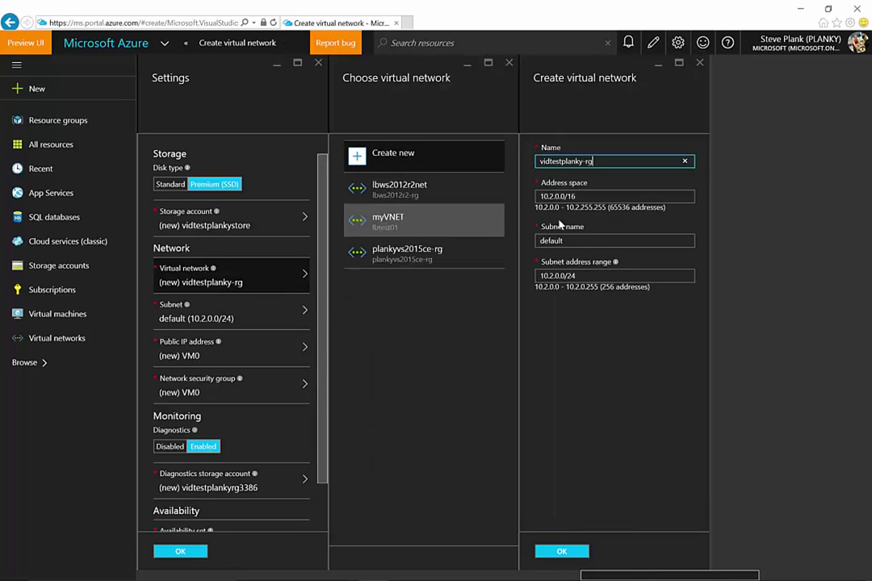
pyautogui.press('BackSpace')
pyautogui.press('BackSpace')
pyautogui.press('BackSpace')
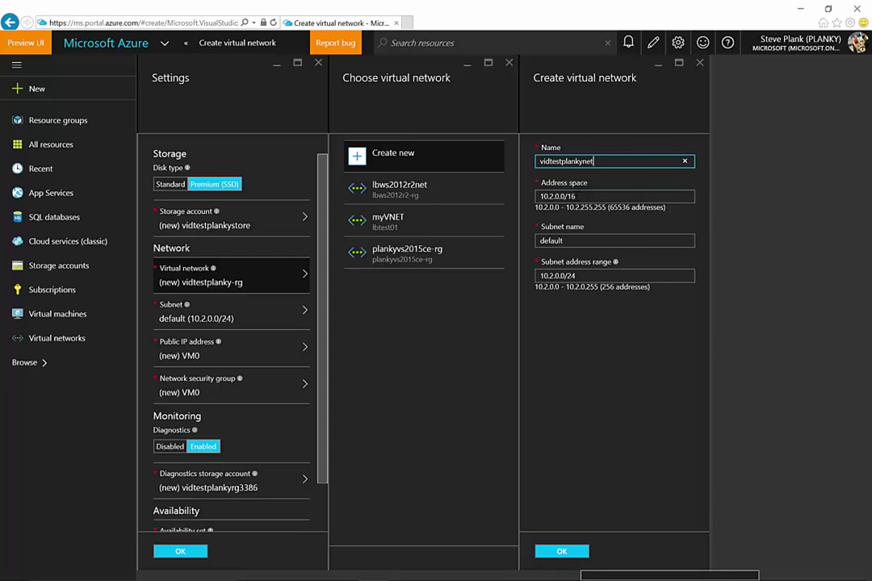
pyautogui.moveTo(539, 196); pyautogui.dragTo(553, 199)
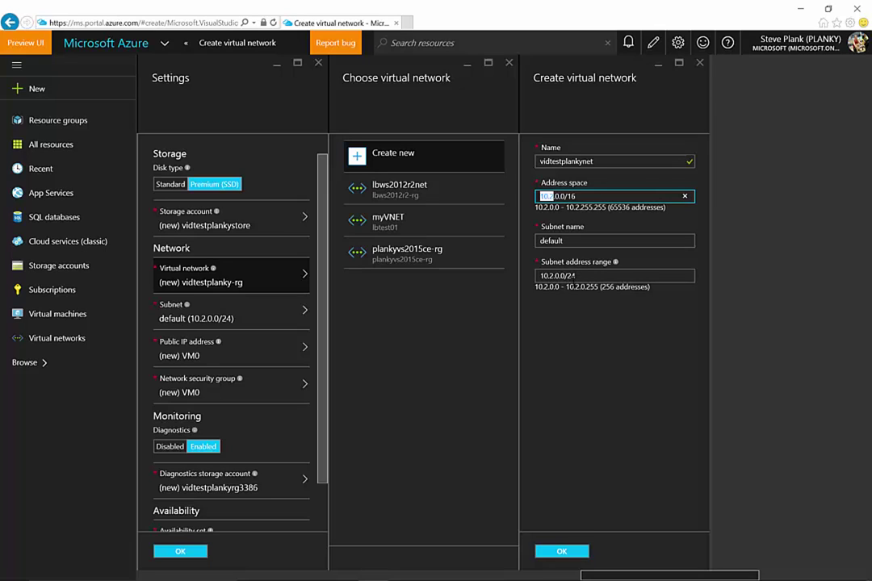
pyautogui.moveTo(540, 276); pyautogui.dragTo(550, 275)
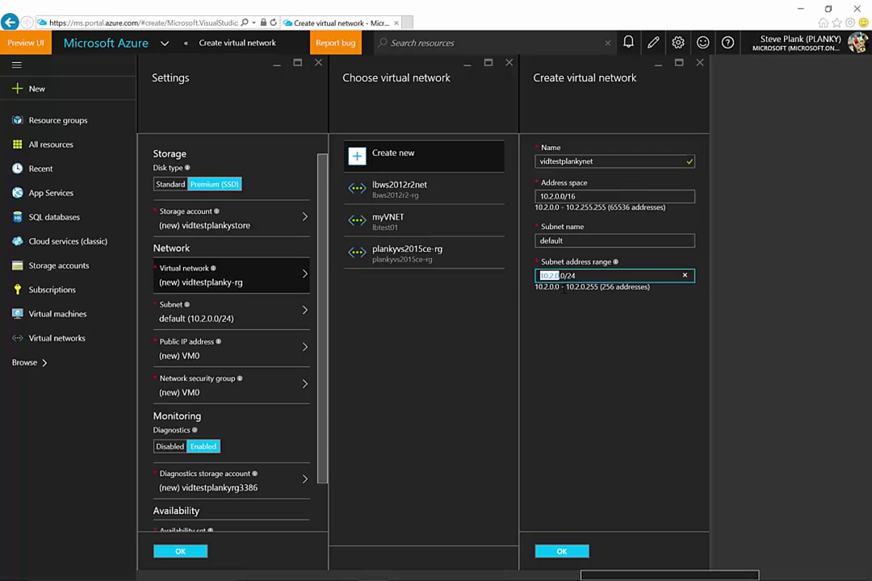
pyautogui.click(561, 320)
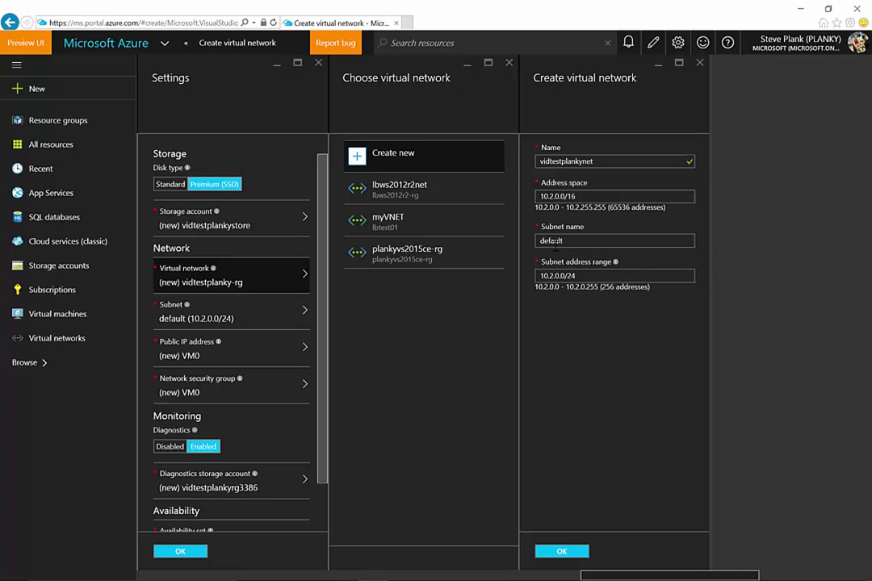
pyautogui.click(565, 551)
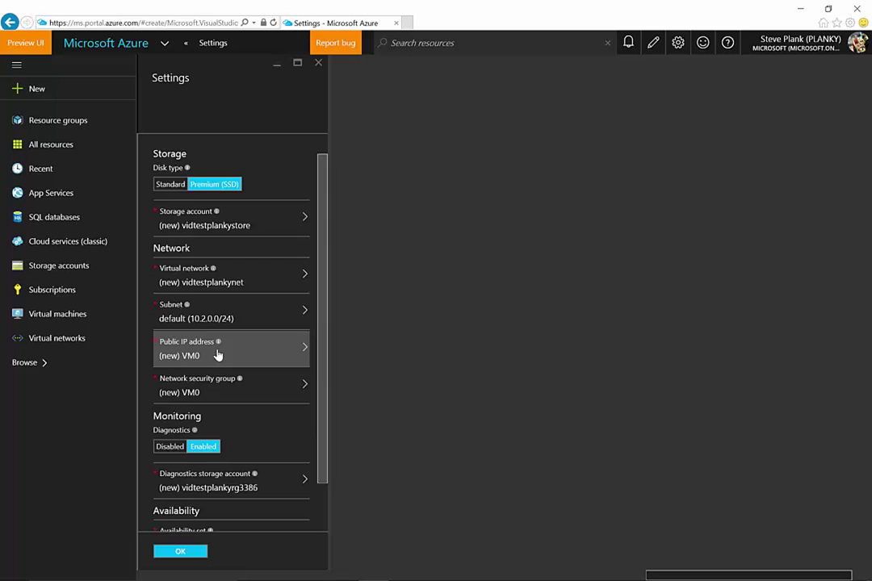
# Create a new dynamic public IP address named VM0pip.
pyautogui.click(305, 350)
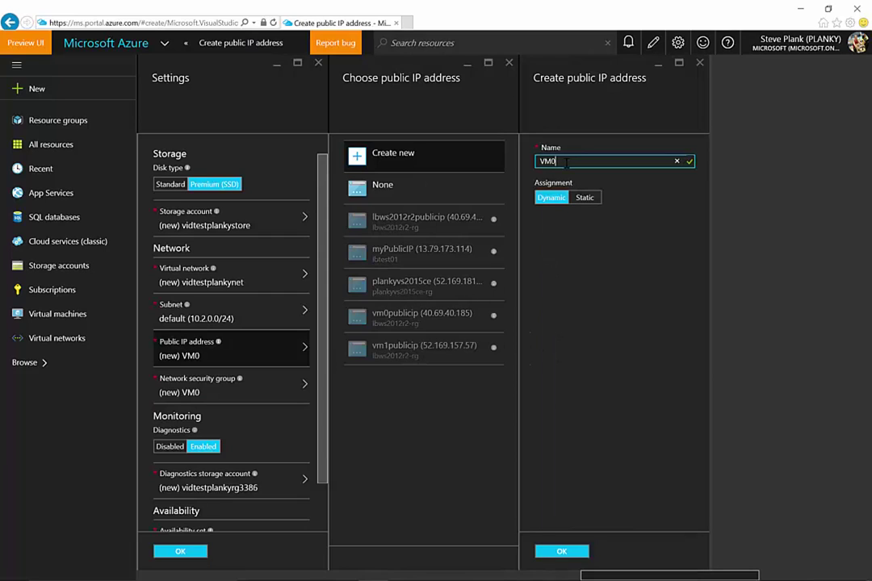
pyautogui.write('pip')
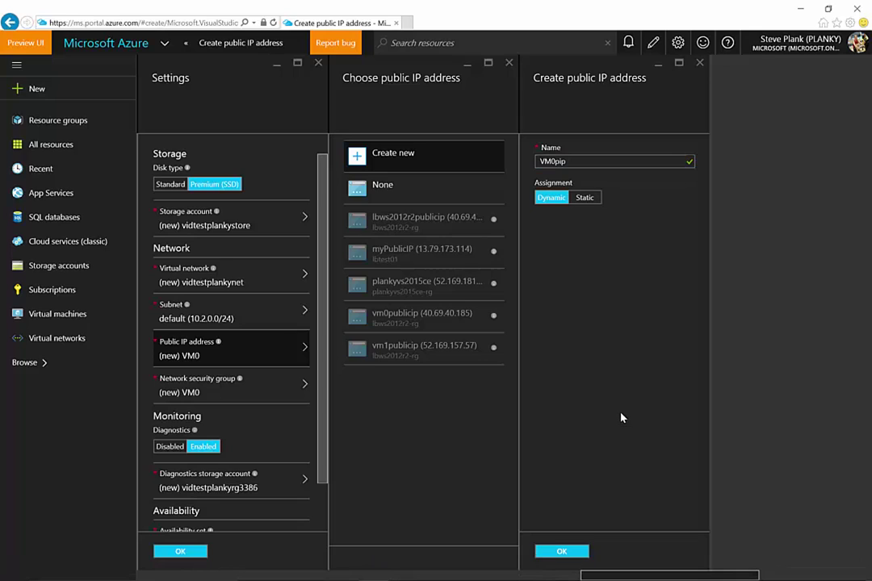
pyautogui.click(562, 551)
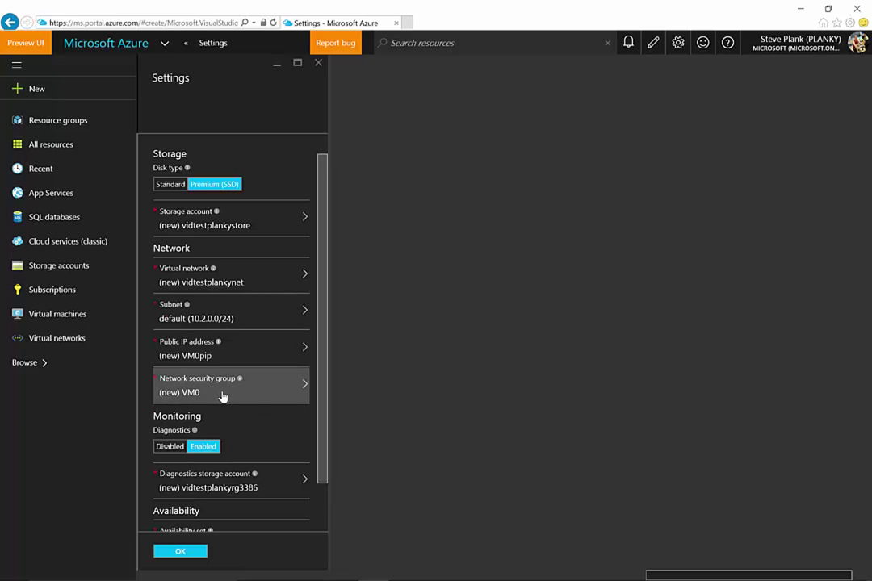
# Create network security group VM0nsg with the default RDP inbound rule, then recheck it.
pyautogui.click(305, 390)
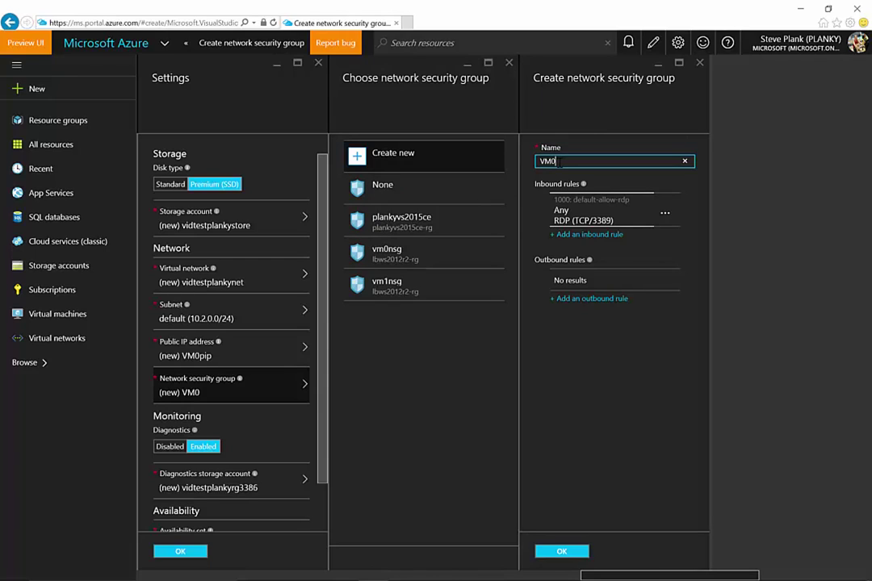
pyautogui.write('nsg')
pyautogui.click(563, 553)
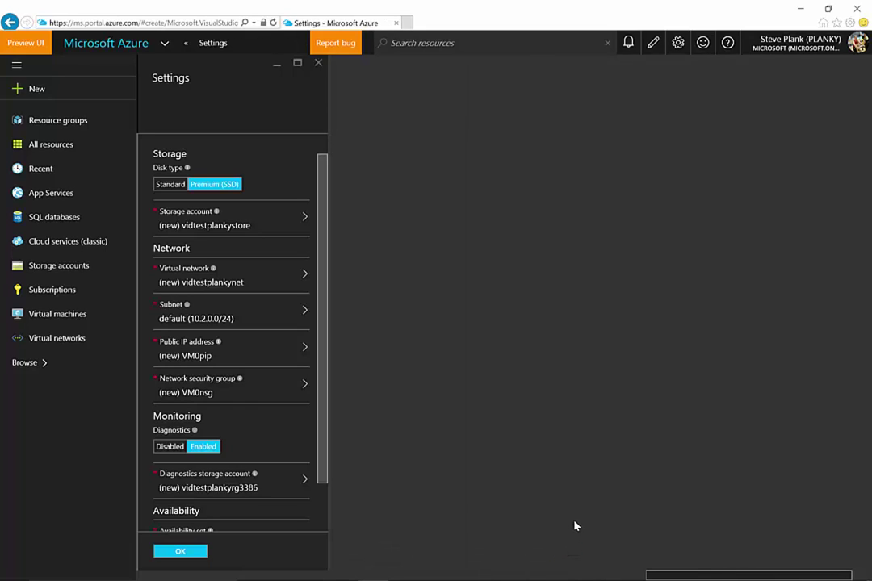
pyautogui.click(297, 393)
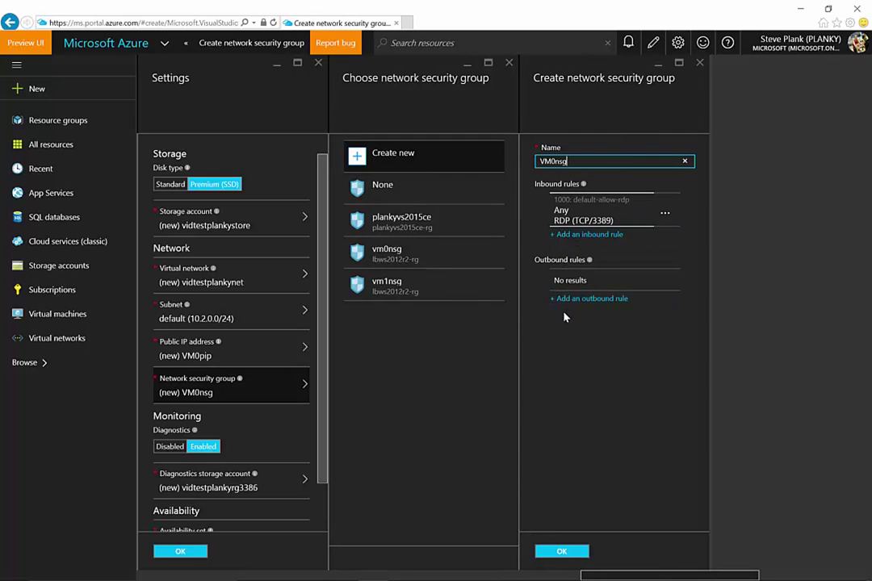
pyautogui.click(562, 551)
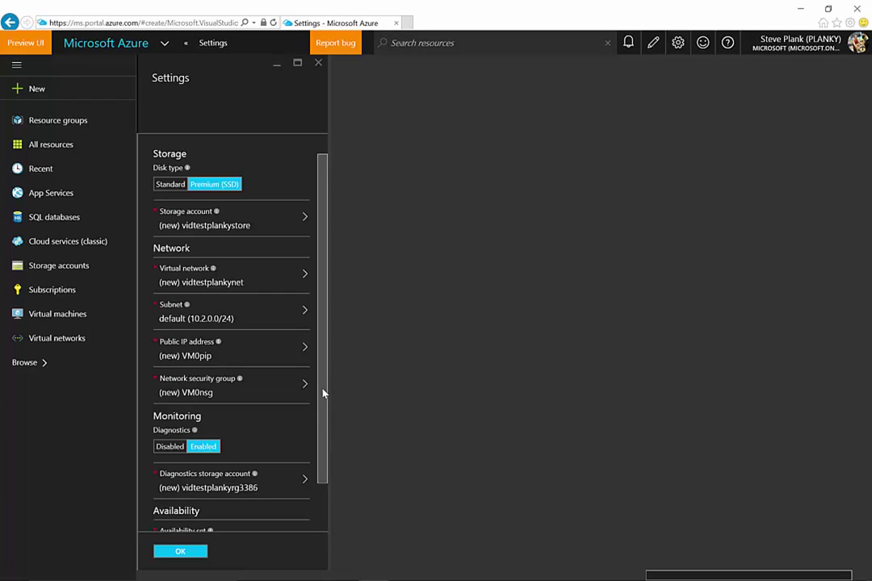
# Replace diagnostics storage account vidtestplankyrg3386 with a new one named vidtestplankydiag.
pyautogui.moveTo(322, 394); pyautogui.dragTo(321, 397)
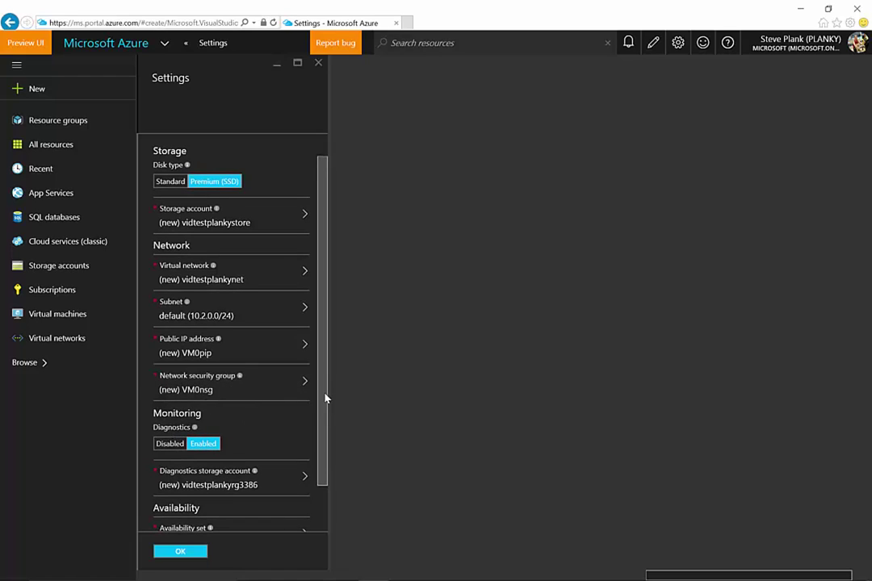
pyautogui.moveTo(324, 405); pyautogui.dragTo(317, 477)
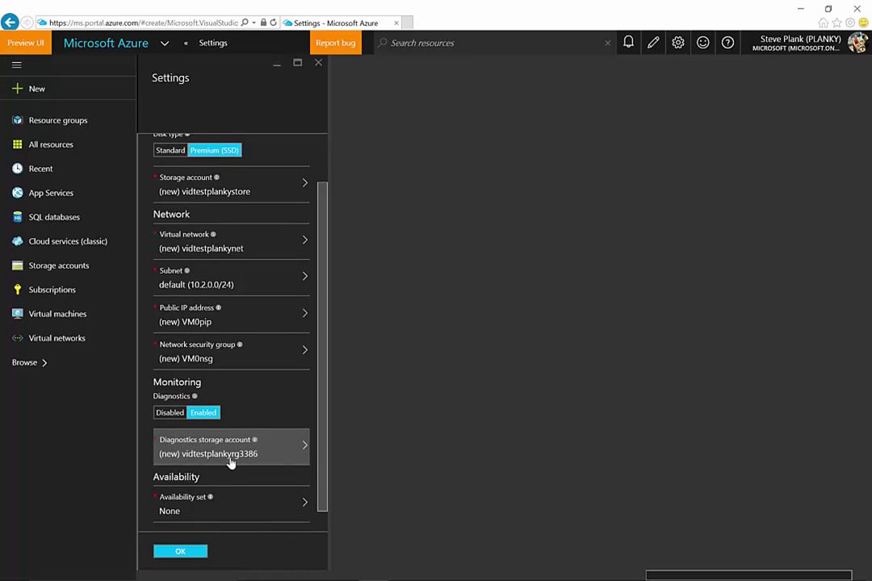
pyautogui.click(302, 448)
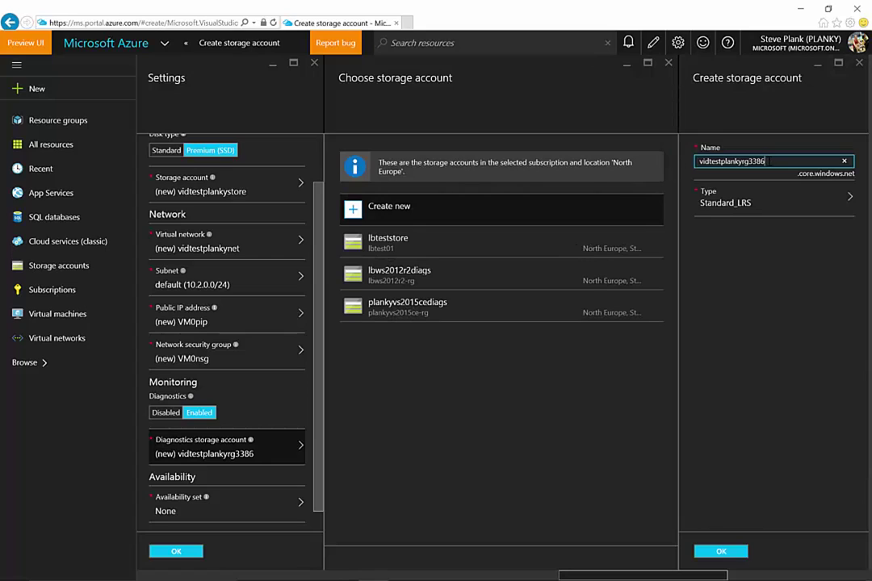
pyautogui.press('BackSpace')
pyautogui.press('BackSpace')
pyautogui.press('BackSpace')
pyautogui.press('BackSpace')
pyautogui.press('BackSpace')
pyautogui.press('BackSpace')
pyautogui.write('diag')
pyautogui.click(721, 551)
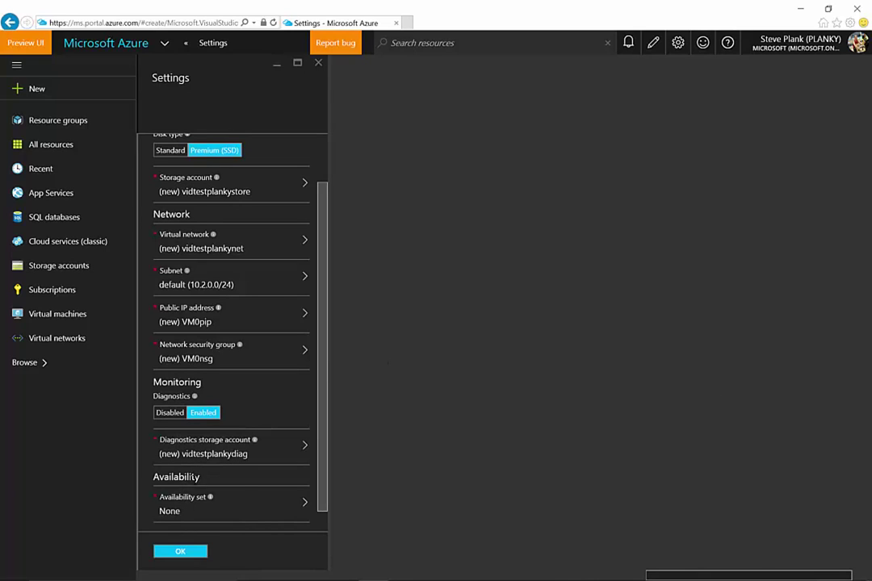
# Create availability set vidtestplankyavset with 5 update and 3 fault domains, and accept the settings.
pyautogui.click(304, 505)
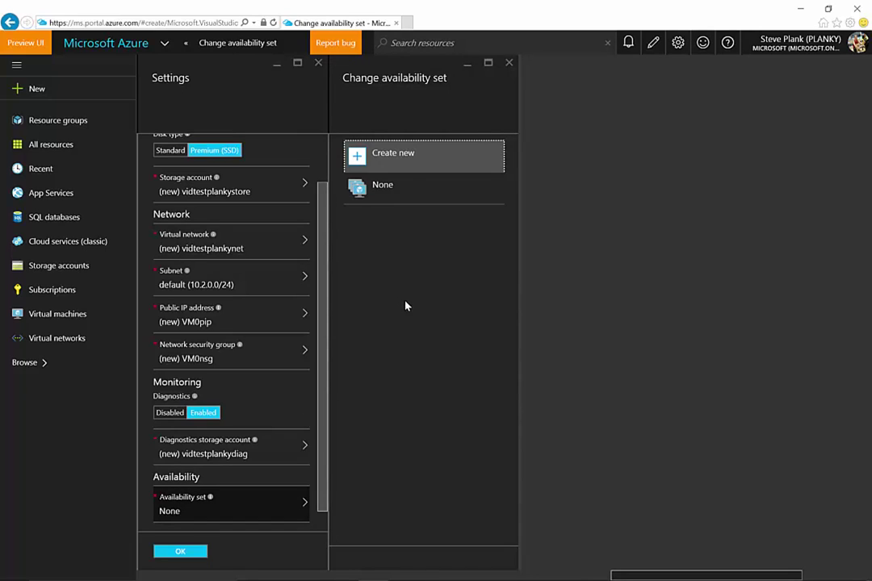
pyautogui.click(415, 162)
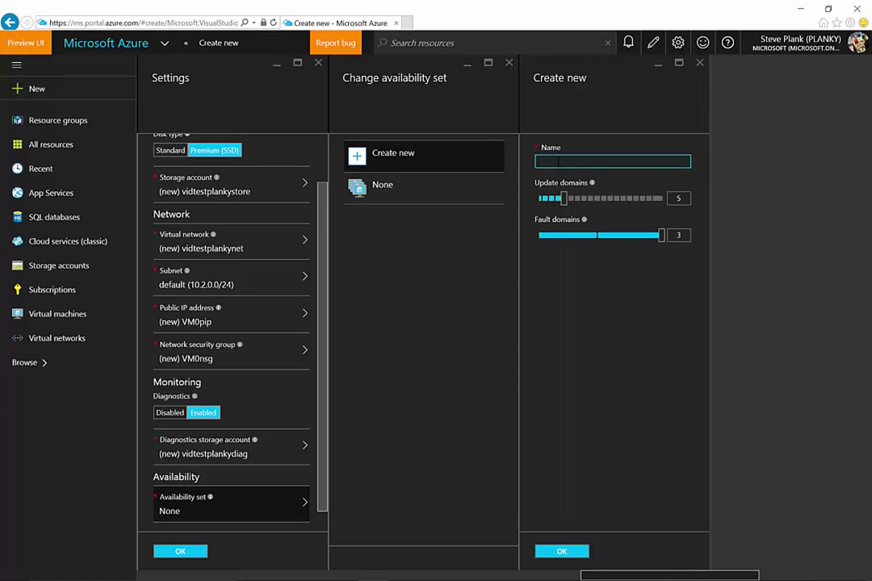
pyautogui.write('vidtestplankyavset')
pyautogui.click(661, 235)
pyautogui.moveTo(660, 236)
pyautogui.mouseDown()
pyautogui.moveTo(615, 236)
pyautogui.moveTo(658, 236)
pyautogui.mouseUp()
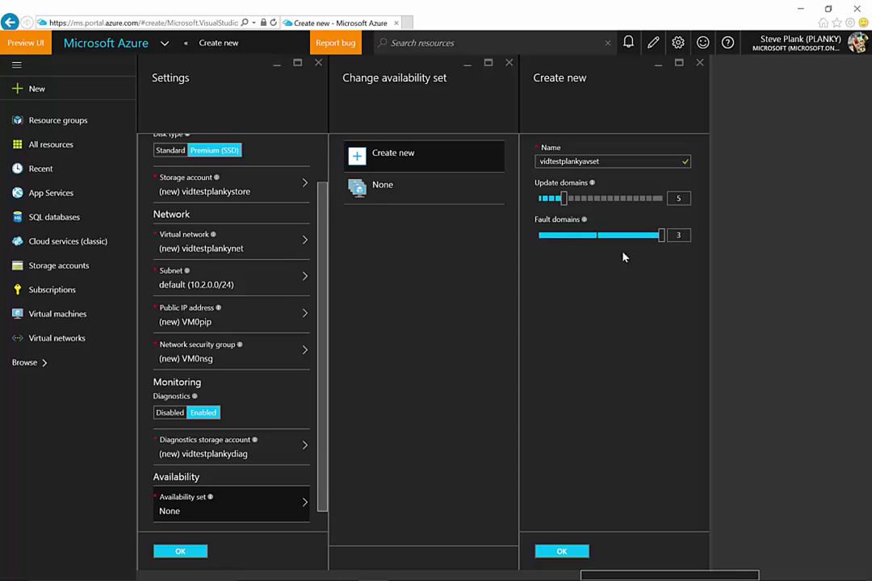
pyautogui.click(561, 552)
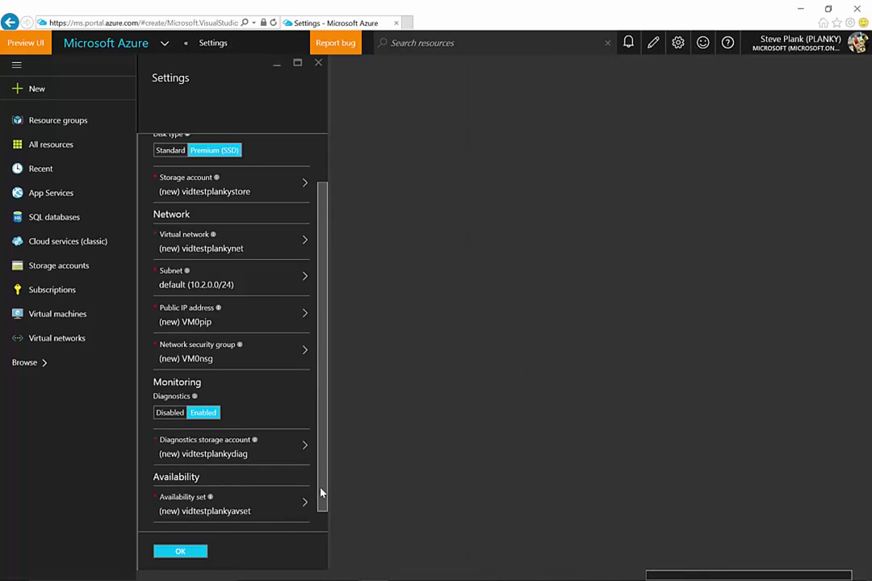
pyautogui.click(191, 554)
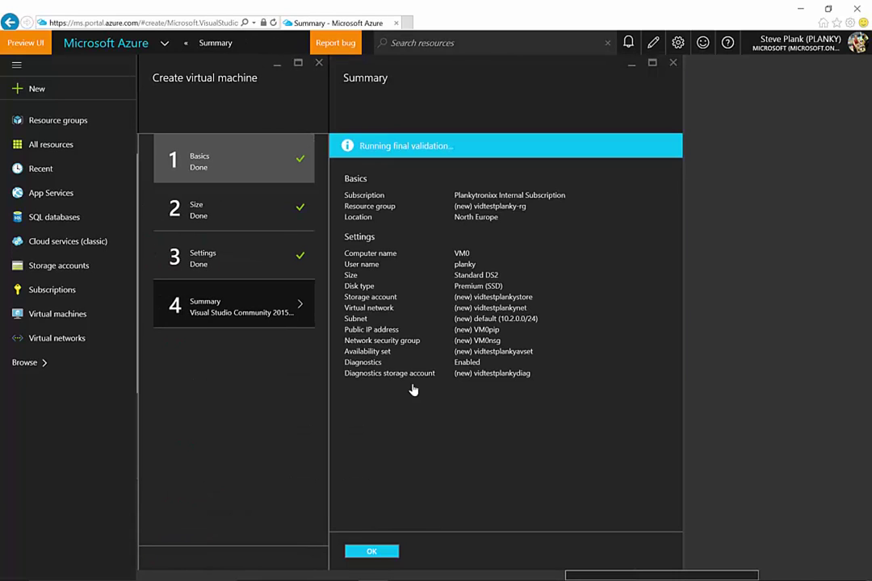
# Accept the summary to deploy VM0 into resource group vidtestplanky-rg.
pyautogui.click(371, 552)
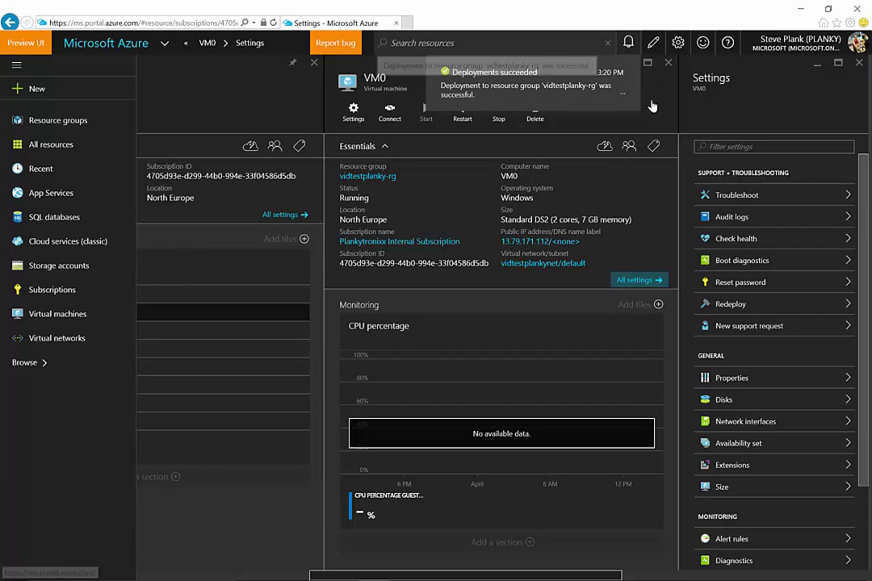
# Download VM0's RDP file and launch the connection, trusting its publisher.
pyautogui.click(390, 115)
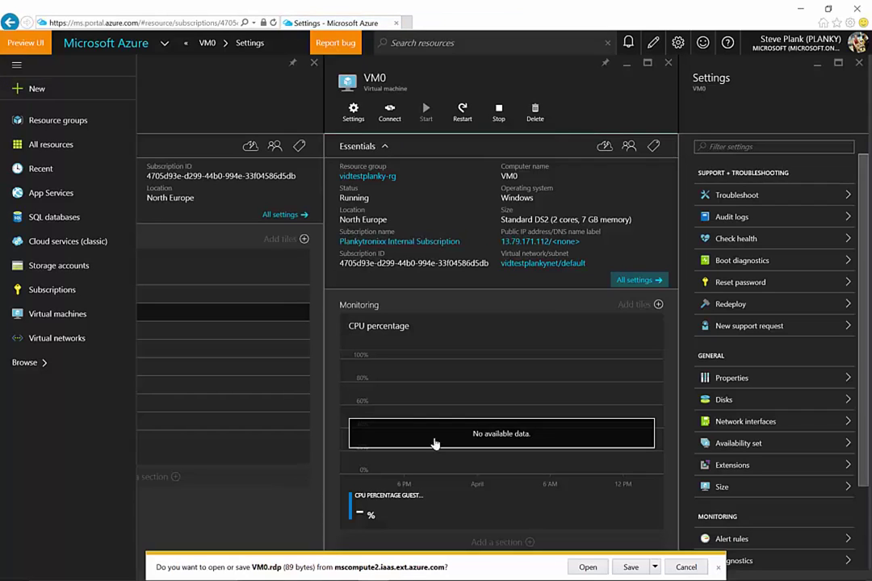
pyautogui.click(588, 567)
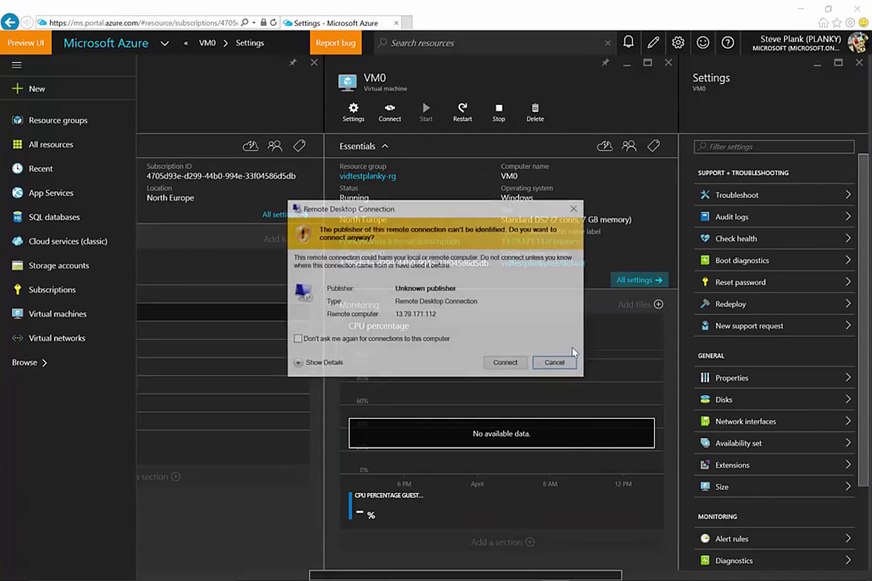
pyautogui.click(306, 339)
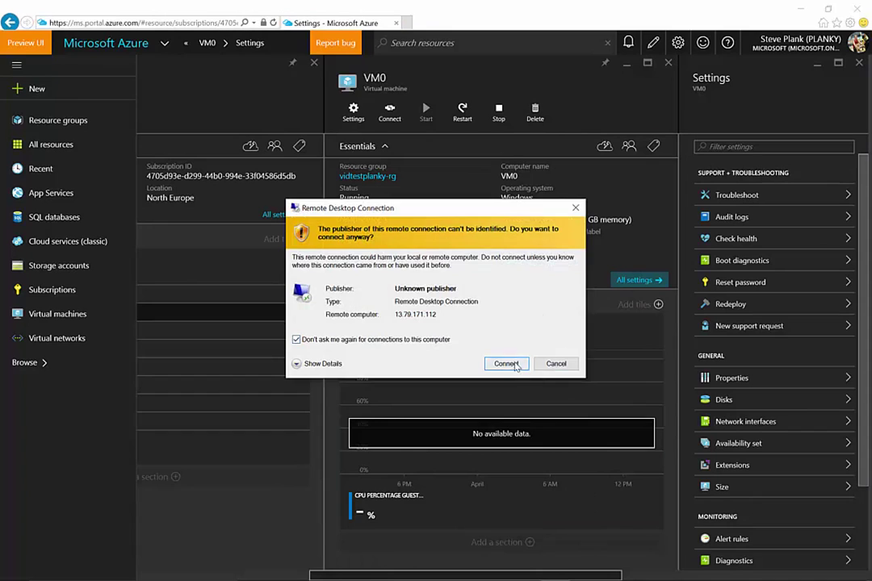
pyautogui.click(506, 364)
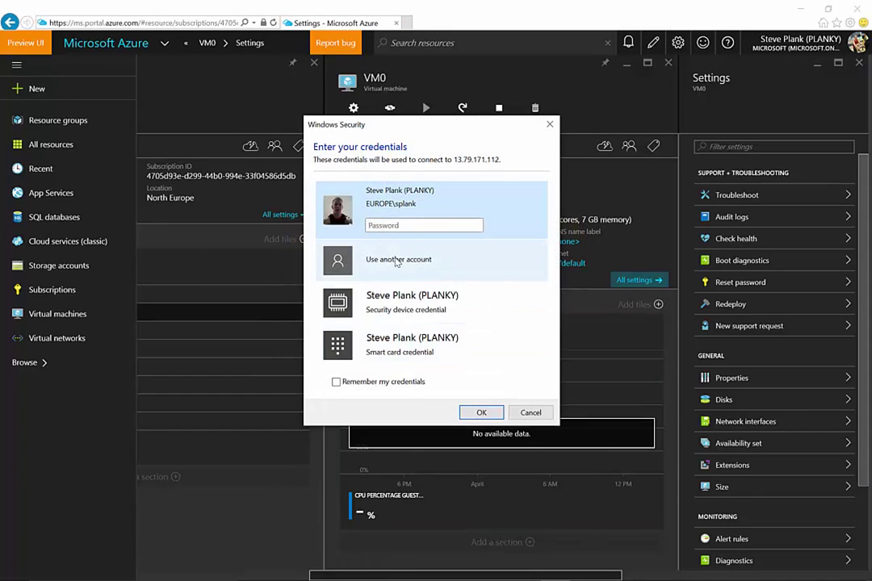
# Sign in with the VM's local admin account and accept the certificate warning.
pyautogui.click(396, 260)
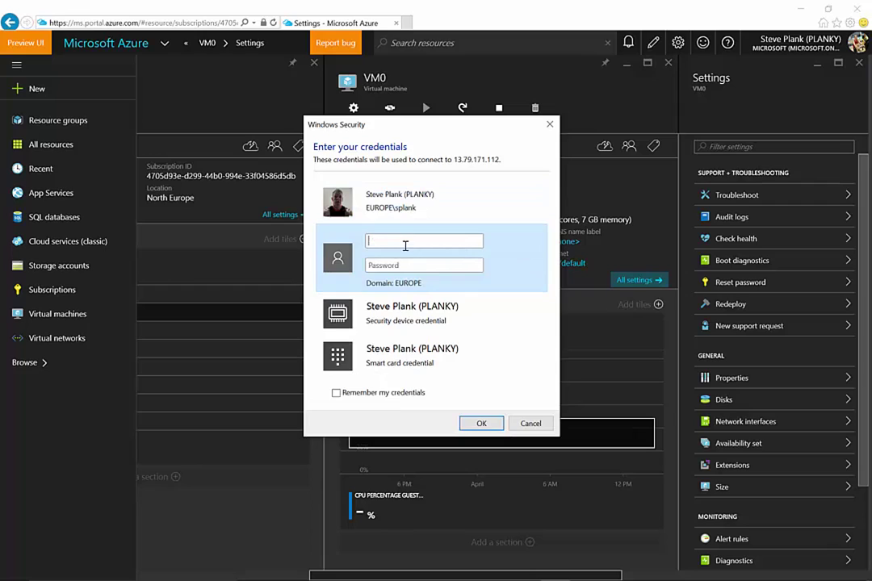
pyautogui.write('.\\planky')
pyautogui.press('Tab')
pyautogui.write('****')
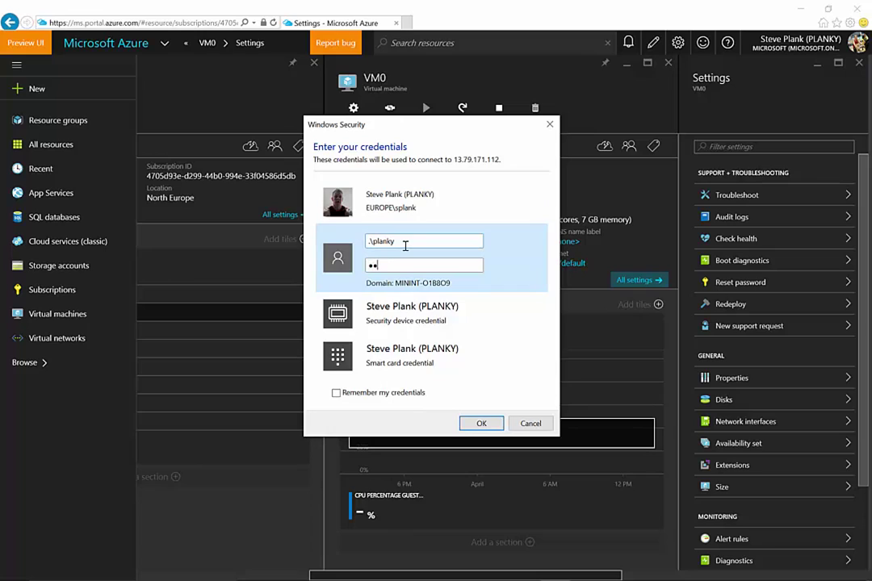
pyautogui.write('****')
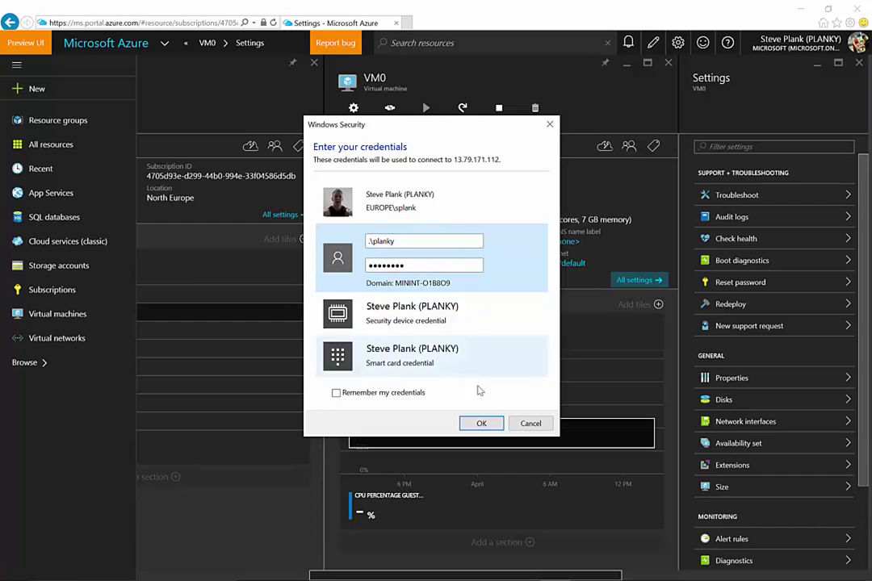
pyautogui.click(471, 424)
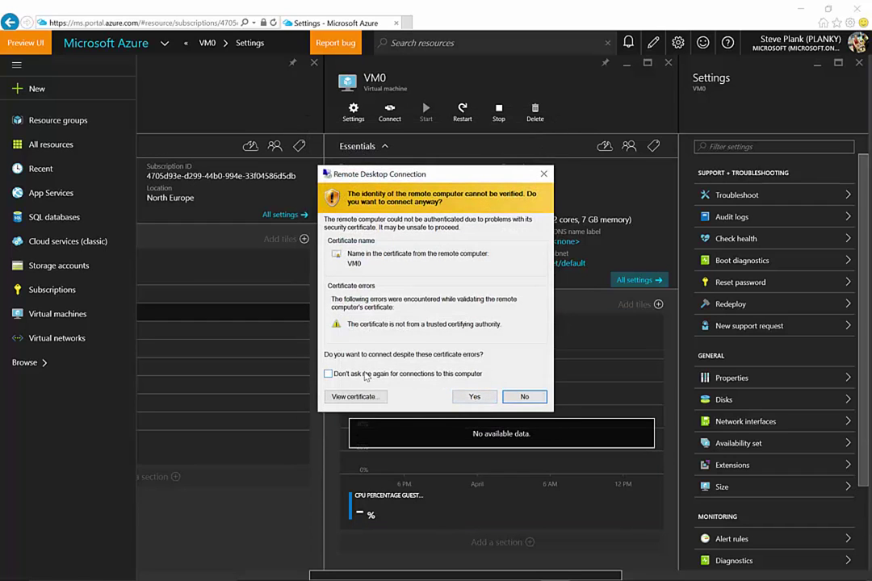
pyautogui.click(474, 397)
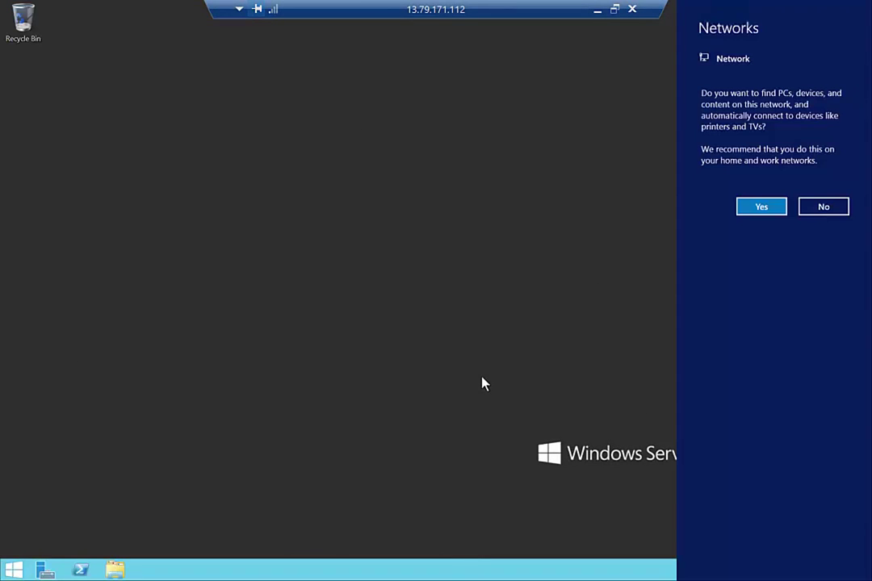
# Decline network discovery, then launch Add Roles and Features from Server Manager, skipping the intro page in future.
pyautogui.click(831, 209)
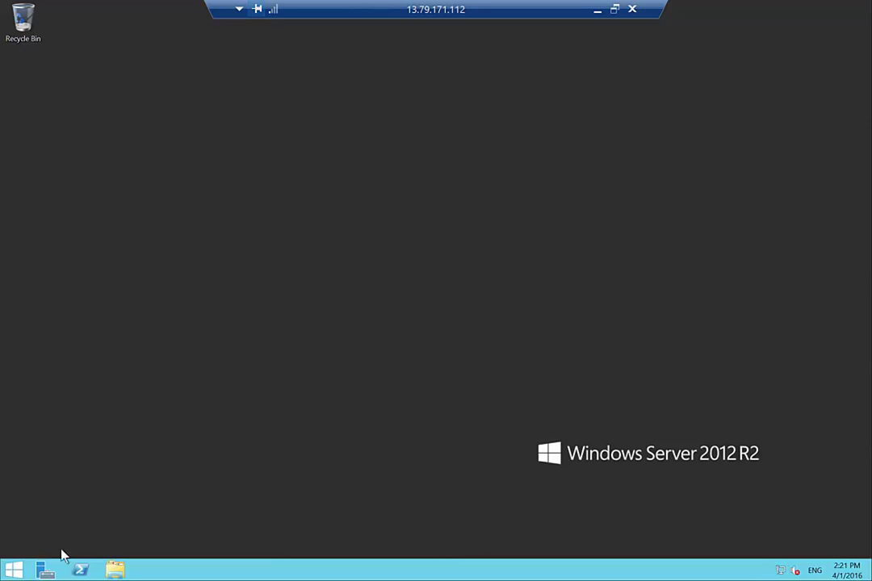
pyautogui.click(44, 569)
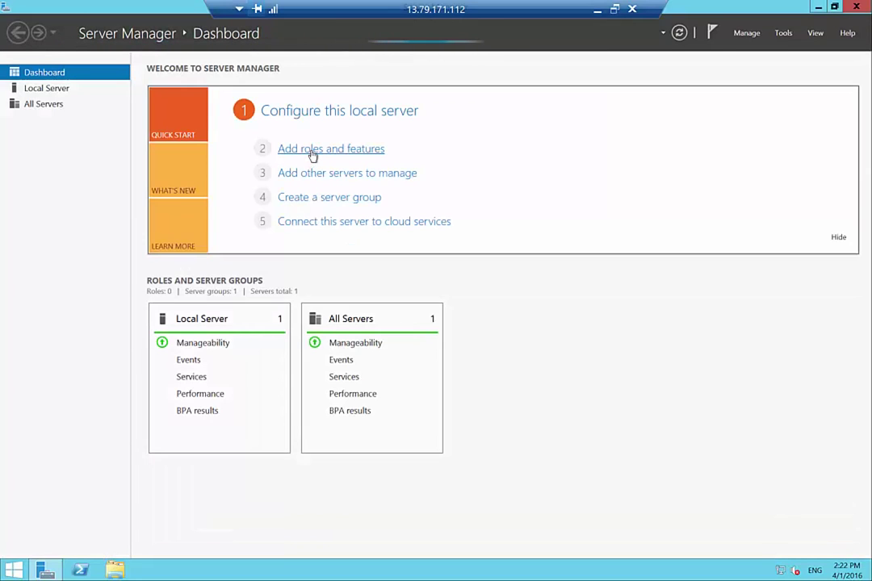
pyautogui.click(312, 156)
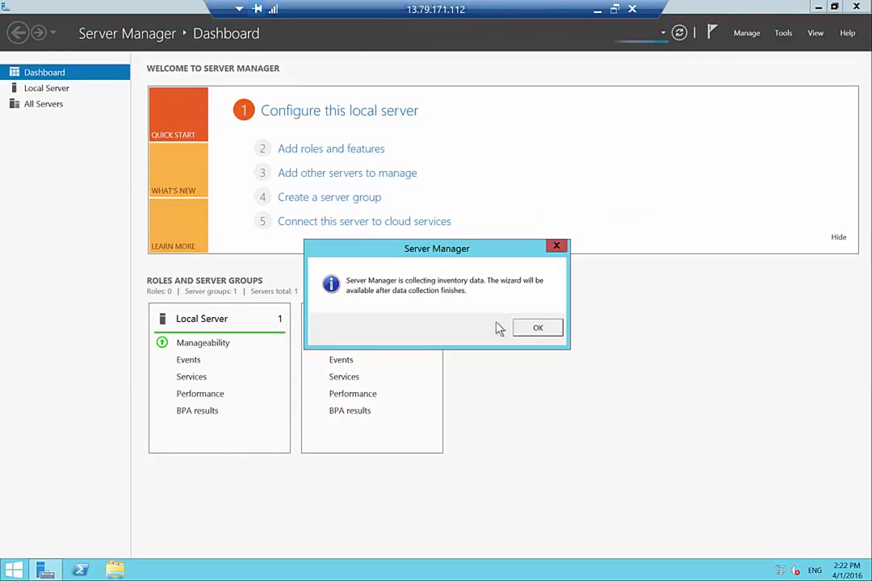
pyautogui.click(523, 328)
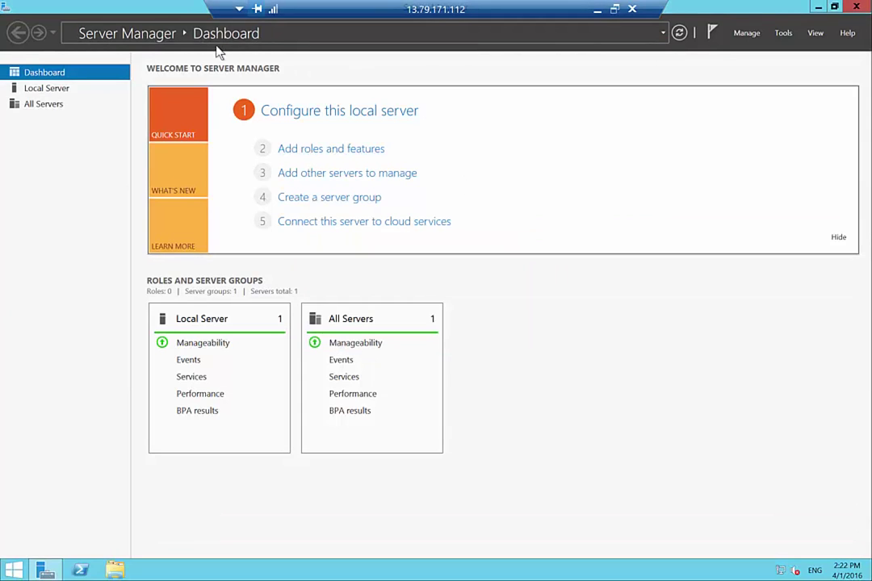
pyautogui.click(311, 153)
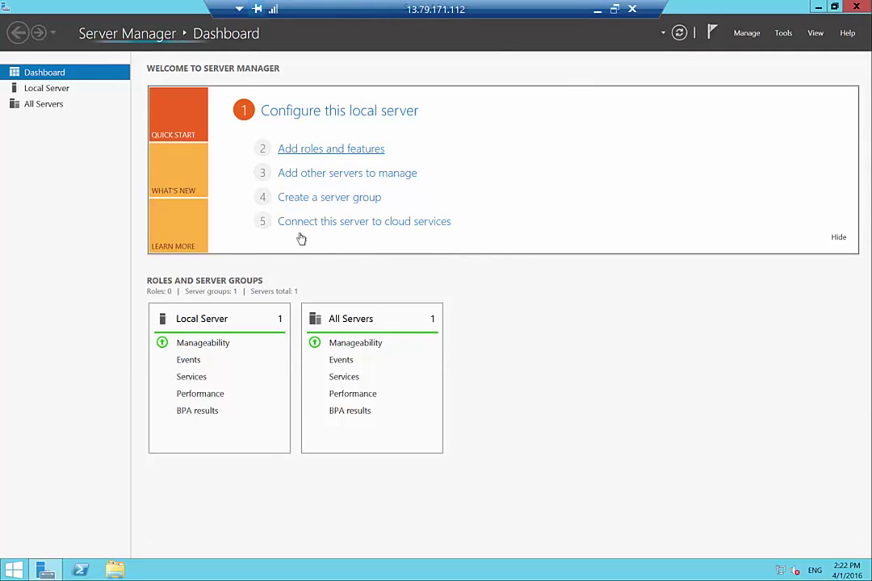
pyautogui.click(205, 315)
# Choose role-based installation on VM0 and select Web Server (IIS) with its required features.
pyautogui.click(340, 343)
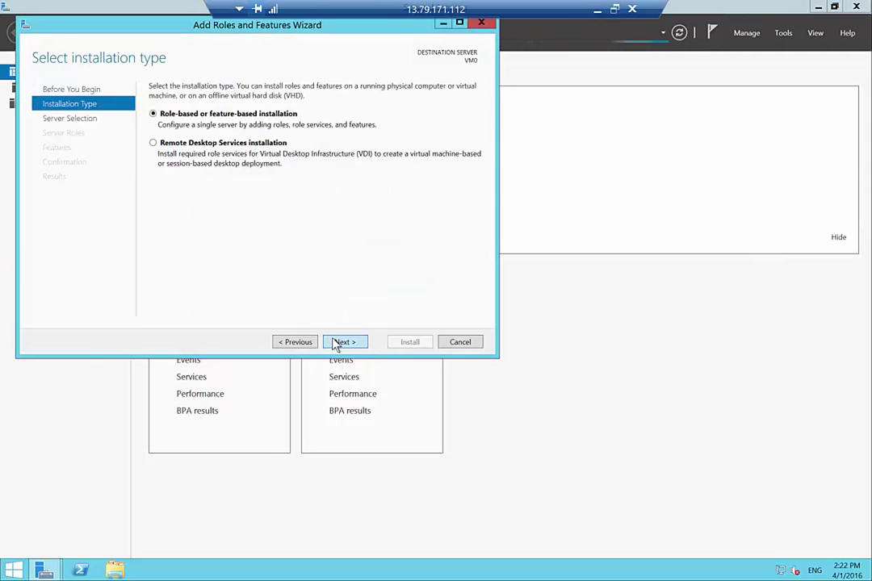
pyautogui.click(337, 344)
pyautogui.click(337, 344)
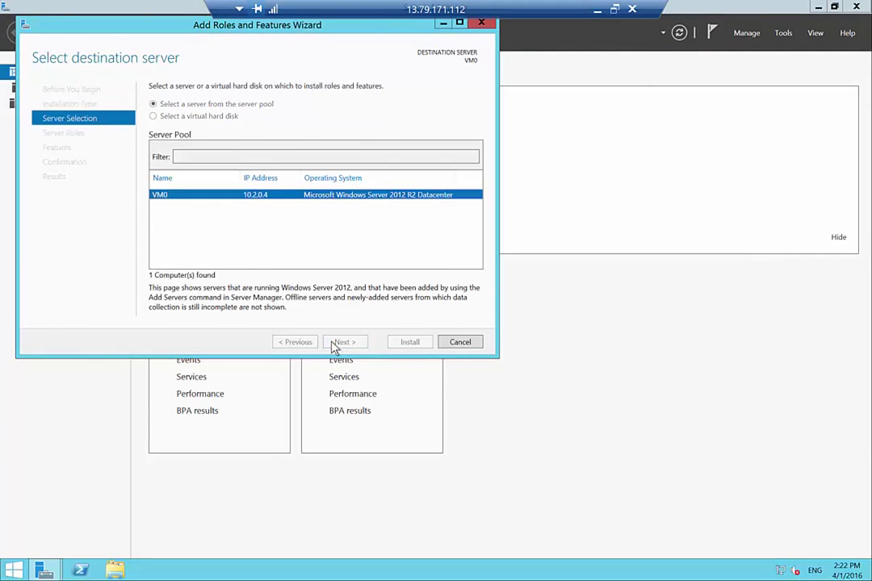
pyautogui.moveTo(340, 241); pyautogui.dragTo(338, 302)
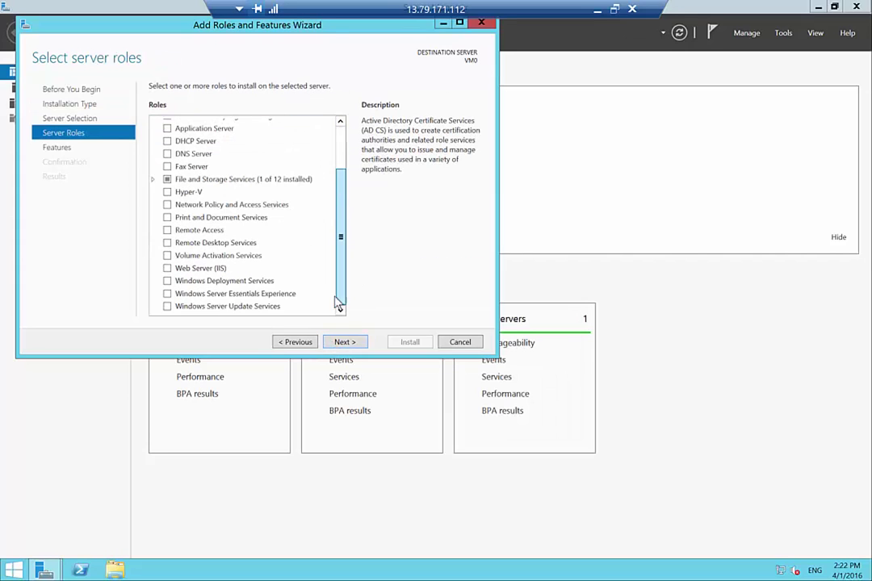
pyautogui.click(168, 268)
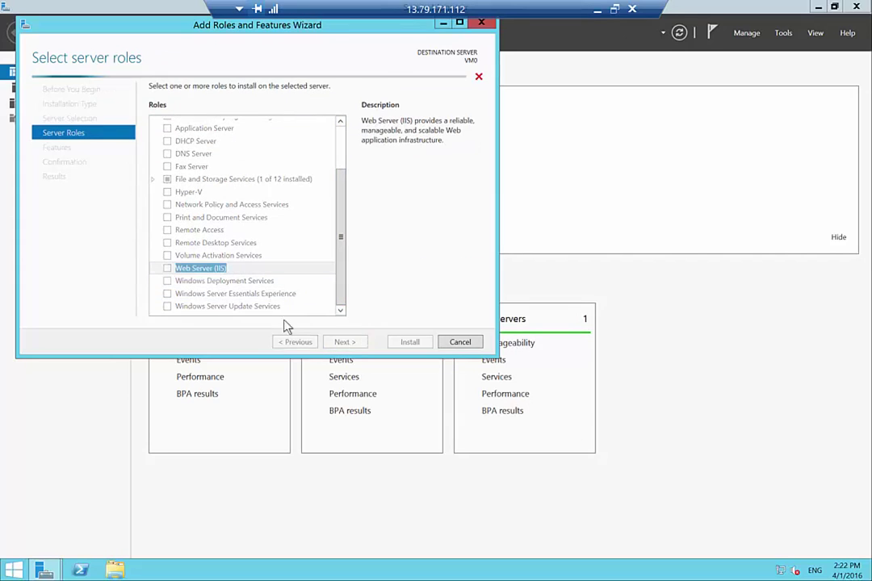
pyautogui.click(295, 287)
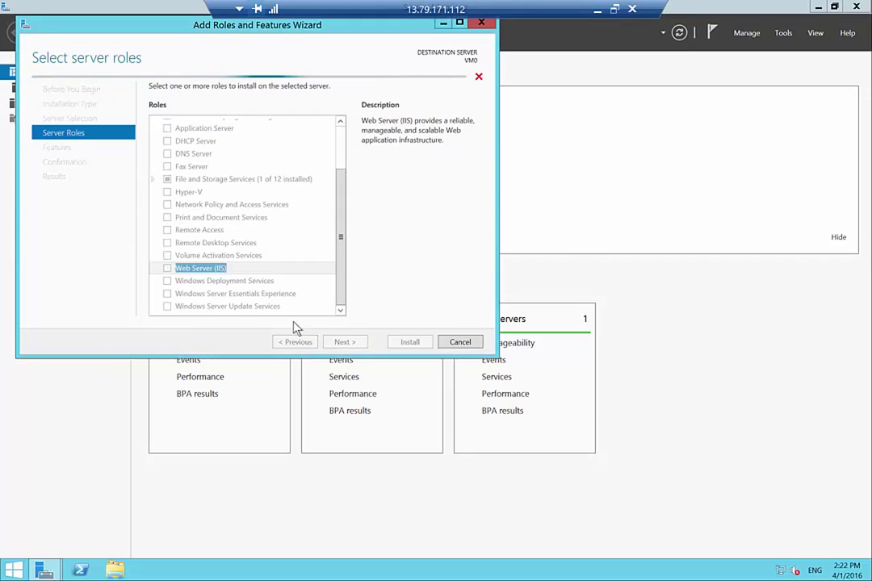
# Keep the default features and role services and install Web Server (IIS) on VM0.
pyautogui.click(343, 342)
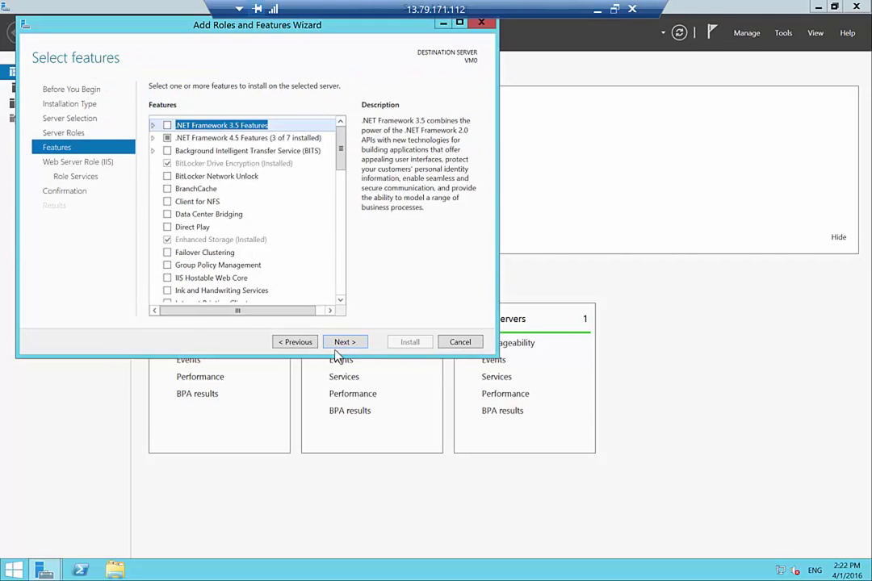
pyautogui.click(343, 342)
pyautogui.click(342, 342)
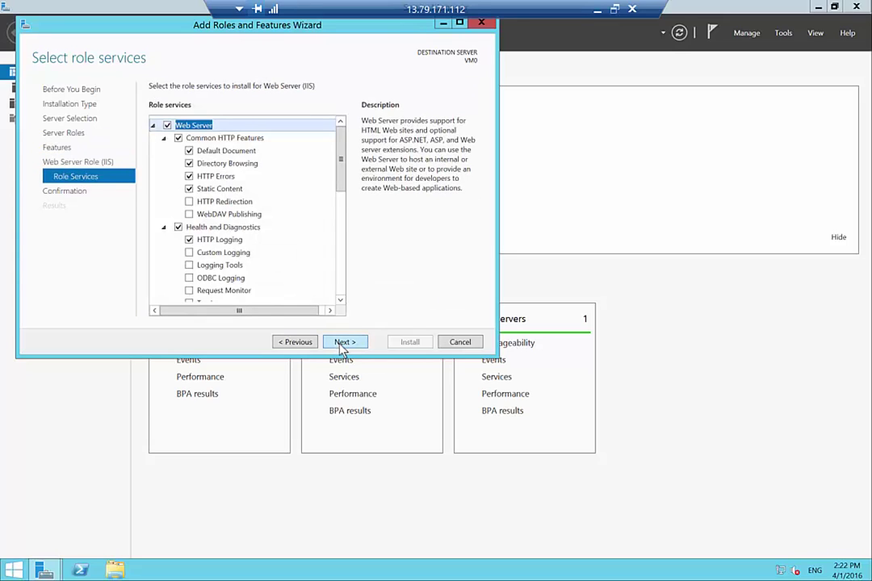
pyautogui.click(342, 342)
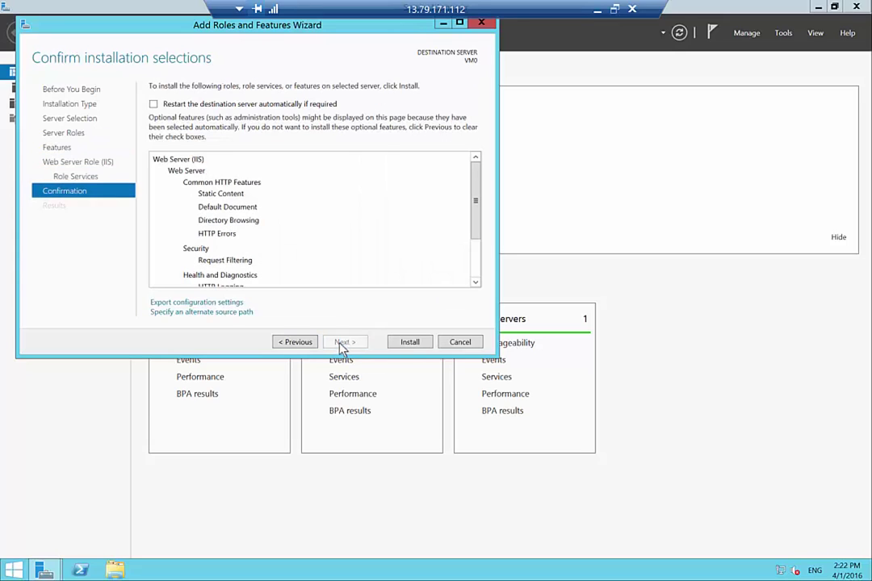
pyautogui.click(412, 345)
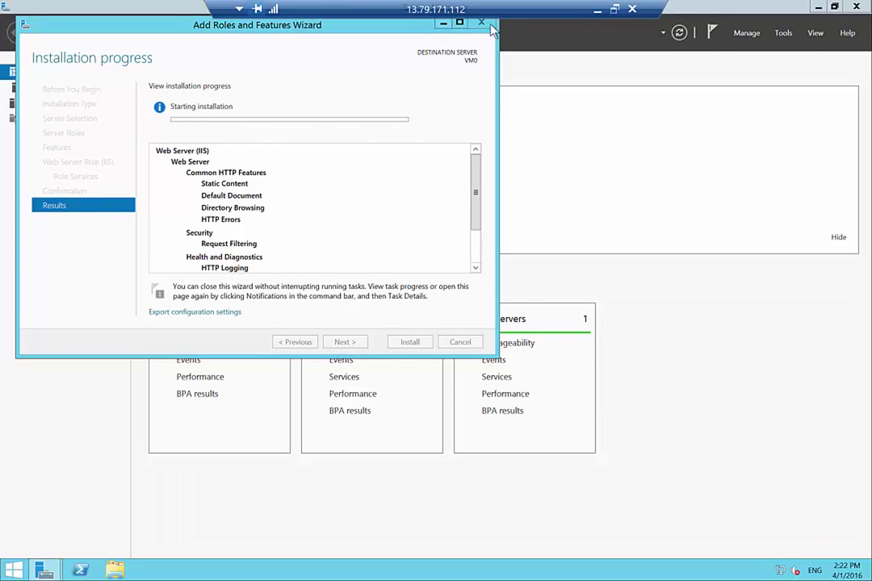
# Open and confirm the Server Manager Properties from the Manage menu.
pyautogui.click(747, 34)
pyautogui.click(682, 108)
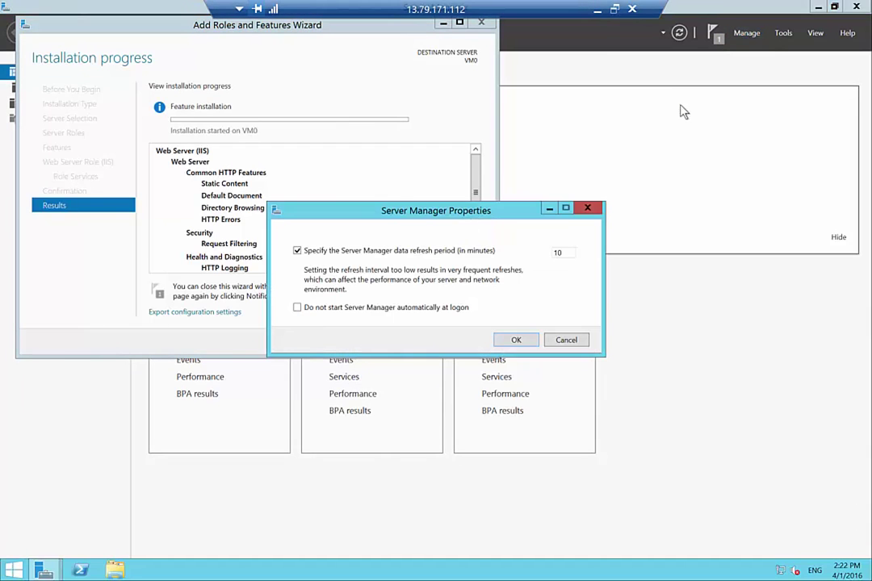
pyautogui.click(518, 342)
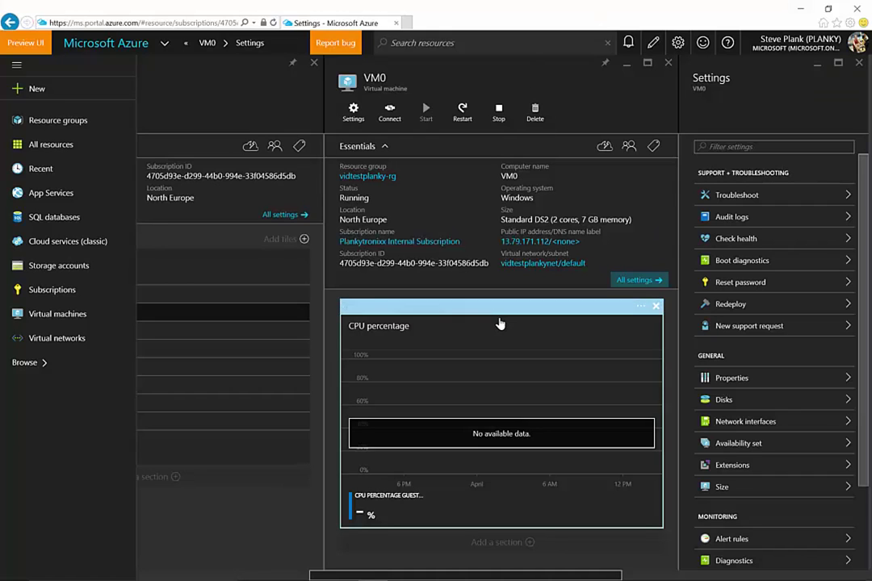
# In Paint, select and delete the entire old sketch.
pyautogui.moveTo(505, 575)
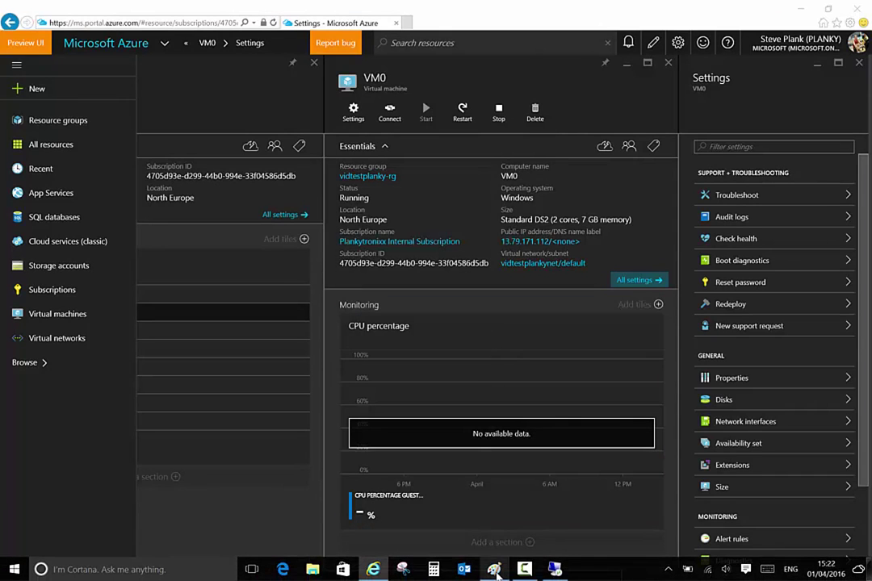
pyautogui.click(494, 570)
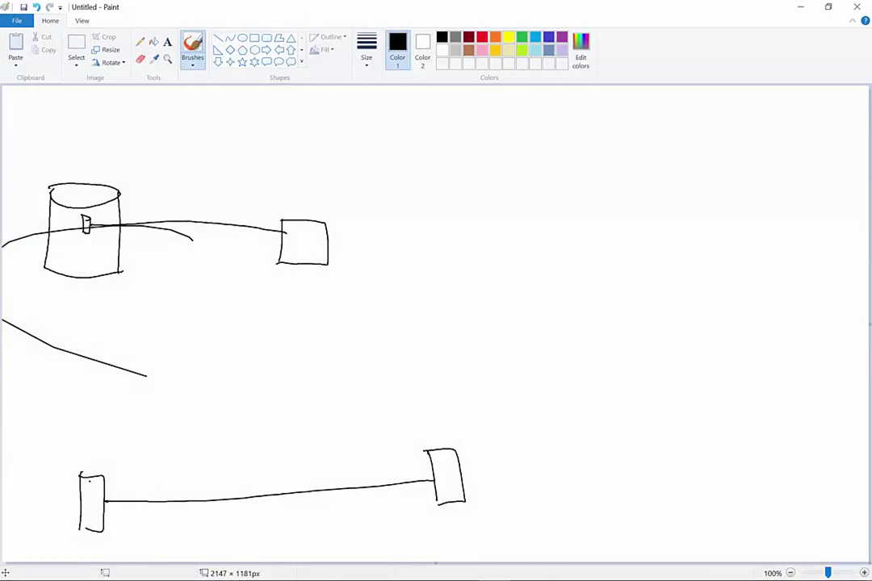
pyautogui.click(76, 44)
pyautogui.moveTo(487, 544)
pyautogui.mouseDown()
pyautogui.moveTo(342, 356)
pyautogui.moveTo(3, 168)
pyautogui.moveTo(2, 150)
pyautogui.mouseUp()
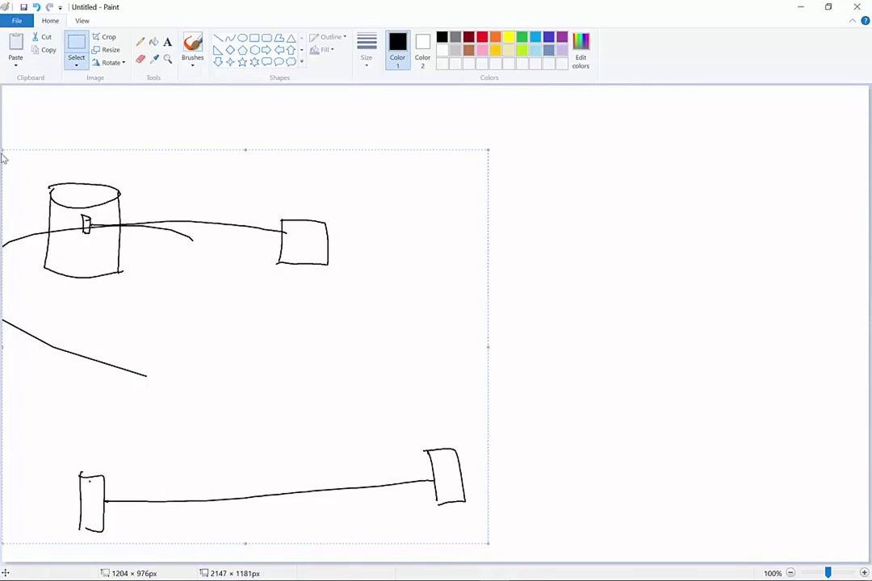
pyautogui.press('Delete')
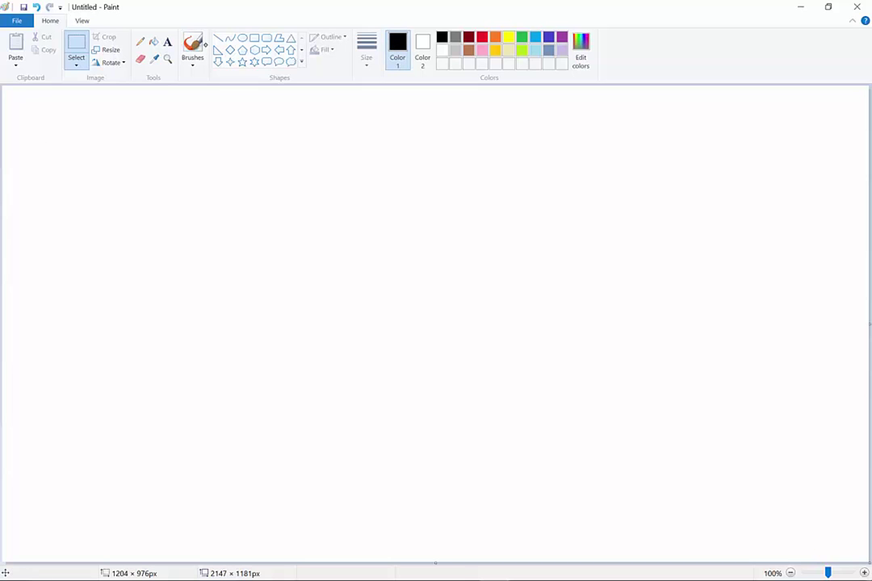
# Brush a box labelled VM0 linked by a line to a storage cylinder with a disk.
pyautogui.click(193, 47)
pyautogui.moveTo(261, 239)
pyautogui.mouseDown()
pyautogui.moveTo(260, 189)
pyautogui.moveTo(298, 189)
pyautogui.moveTo(279, 242)
pyautogui.moveTo(261, 240)
pyautogui.mouseUp()
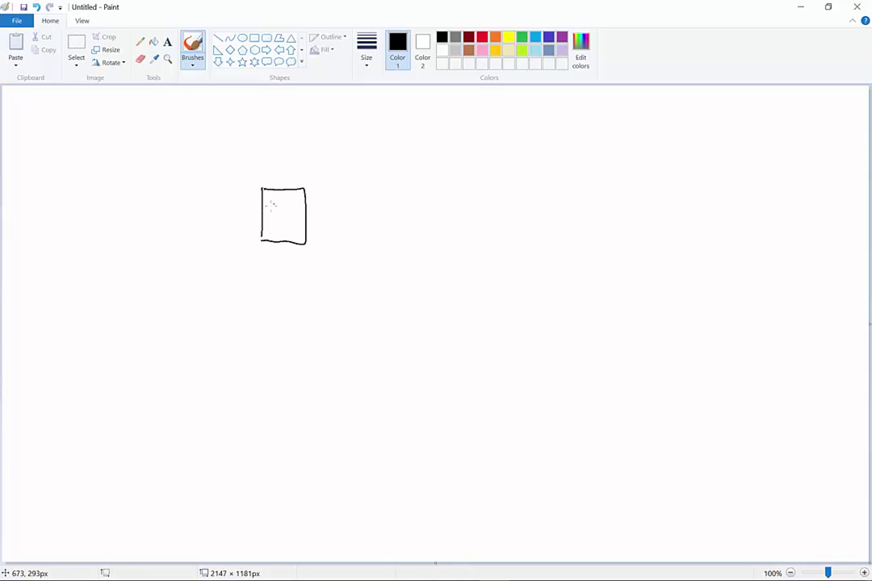
pyautogui.moveTo(268, 198)
pyautogui.mouseDown()
pyautogui.moveTo(272, 215)
pyautogui.moveTo(276, 199)
pyautogui.moveTo(289, 210)
pyautogui.moveTo(293, 203)
pyautogui.mouseUp()
pyautogui.moveTo(259, 214); pyautogui.dragTo(90, 224)
pyautogui.moveTo(86, 187)
pyautogui.mouseDown()
pyautogui.moveTo(80, 321)
pyautogui.moveTo(44, 178)
pyautogui.moveTo(90, 189)
pyautogui.mouseUp()
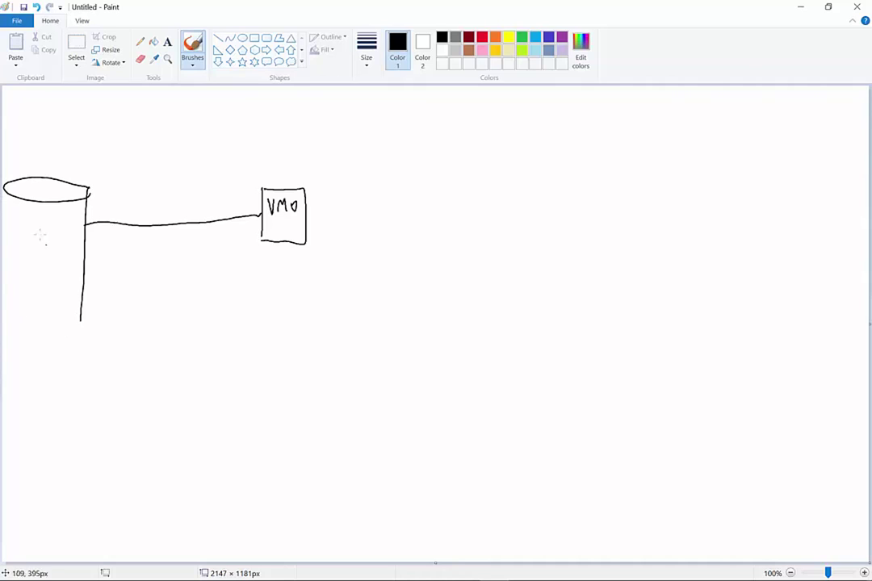
pyautogui.moveTo(6, 191)
pyautogui.mouseDown()
pyautogui.moveTo(11, 322)
pyautogui.moveTo(80, 322)
pyautogui.mouseUp()
pyautogui.moveTo(87, 227)
pyautogui.mouseDown()
pyautogui.moveTo(71, 229)
pyautogui.moveTo(50, 212)
pyautogui.moveTo(64, 218)
pyautogui.moveTo(62, 242)
pyautogui.mouseUp()
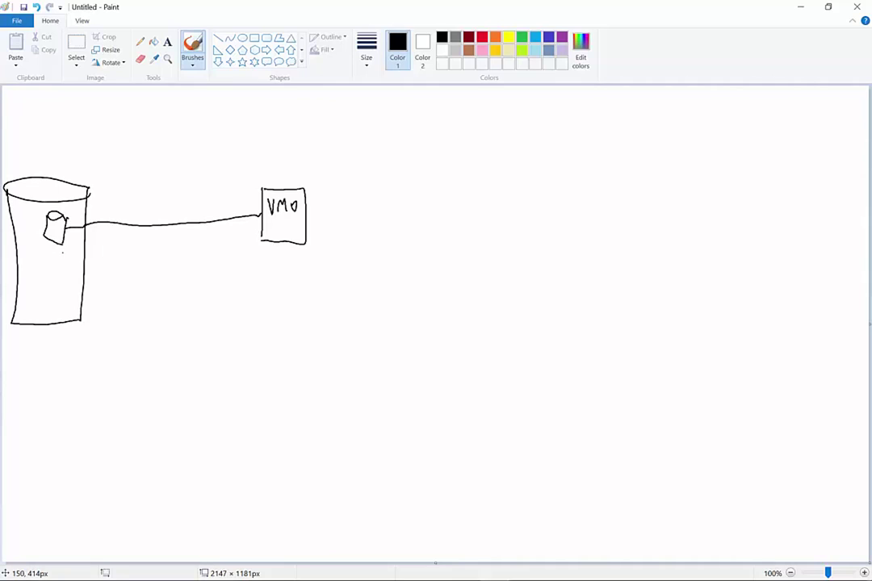
# In orange, draw a frame around VM0 labelled AVSet.
pyautogui.click(495, 37)
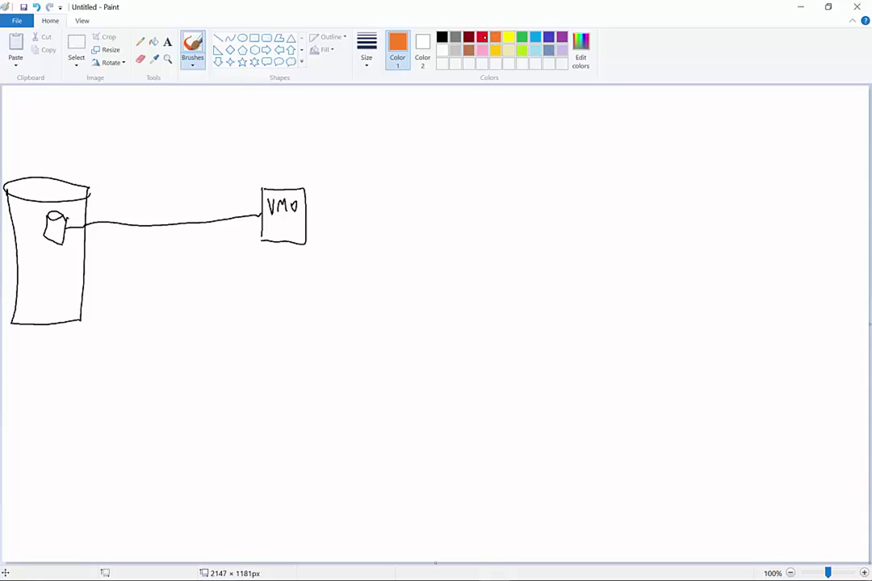
pyautogui.moveTo(226, 155)
pyautogui.mouseDown()
pyautogui.moveTo(224, 316)
pyautogui.moveTo(315, 342)
pyautogui.moveTo(347, 253)
pyautogui.moveTo(320, 159)
pyautogui.moveTo(227, 155)
pyautogui.moveTo(241, 131)
pyautogui.moveTo(246, 150)
pyautogui.moveTo(260, 134)
pyautogui.moveTo(264, 150)
pyautogui.moveTo(285, 148)
pyautogui.mouseUp()
pyautogui.moveTo(291, 129)
pyautogui.mouseDown()
pyautogui.moveTo(288, 149)
pyautogui.moveTo(299, 135)
pyautogui.mouseUp()
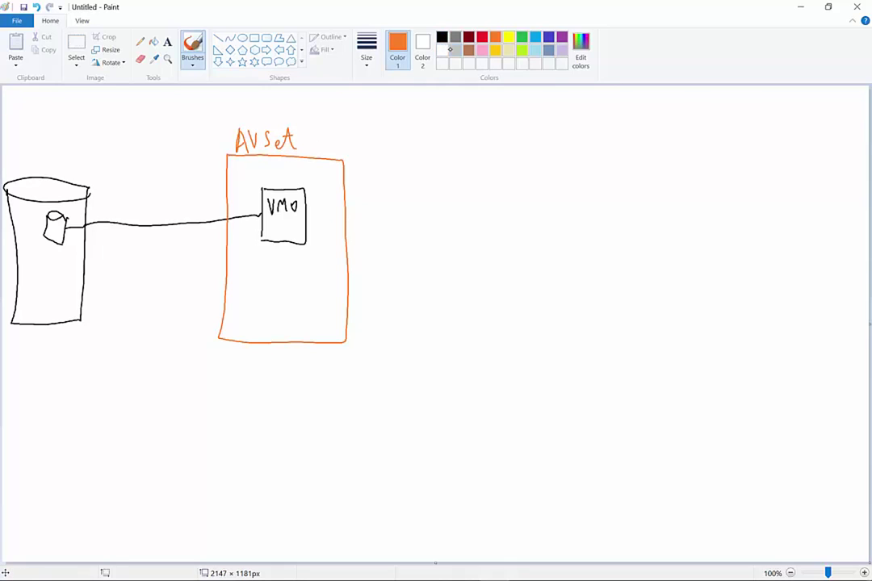
# In black, run a line from VM0 down to a network line between two small cylinders.
pyautogui.click(439, 39)
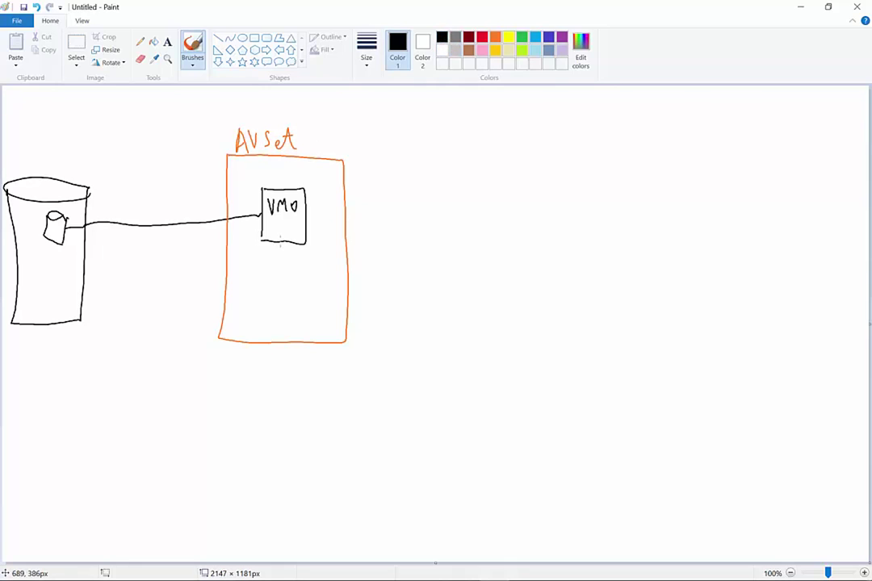
pyautogui.moveTo(281, 244)
pyautogui.mouseDown()
pyautogui.moveTo(249, 273)
pyautogui.moveTo(235, 458)
pyautogui.mouseUp()
pyautogui.moveTo(121, 449)
pyautogui.mouseDown()
pyautogui.moveTo(121, 485)
pyautogui.moveTo(142, 485)
pyautogui.moveTo(122, 488)
pyautogui.mouseUp()
pyautogui.moveTo(142, 468)
pyautogui.mouseDown()
pyautogui.moveTo(379, 466)
pyautogui.moveTo(380, 487)
pyautogui.moveTo(397, 488)
pyautogui.mouseUp()
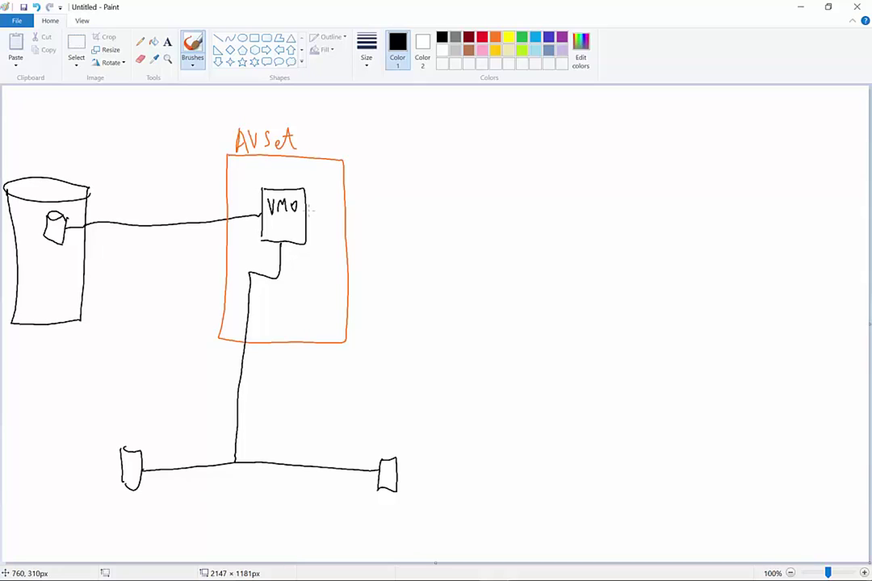
# Draw a line from VM0 to a public endpoint with a small box and the note *→rdp(3389).
pyautogui.moveTo(309, 216)
pyautogui.mouseDown()
pyautogui.moveTo(724, 211)
pyautogui.moveTo(721, 205)
pyautogui.mouseUp()
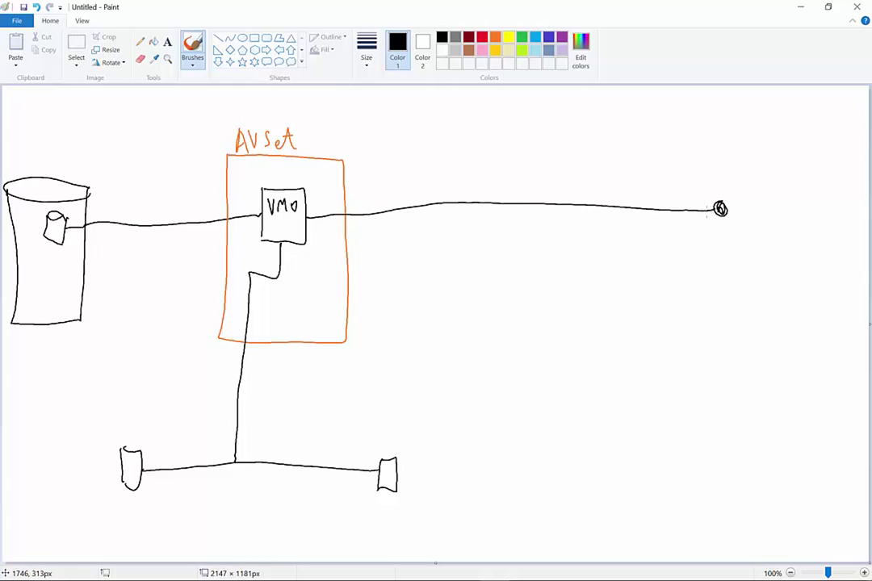
pyautogui.moveTo(650, 156)
pyautogui.mouseDown()
pyautogui.moveTo(652, 201)
pyautogui.moveTo(682, 193)
pyautogui.moveTo(654, 204)
pyautogui.moveTo(703, 169)
pyautogui.moveTo(694, 160)
pyautogui.mouseUp()
pyautogui.moveTo(692, 147)
pyautogui.mouseDown()
pyautogui.moveTo(709, 159)
pyautogui.moveTo(737, 148)
pyautogui.mouseUp()
pyautogui.moveTo(737, 148)
pyautogui.mouseDown()
pyautogui.moveTo(727, 154)
pyautogui.moveTo(774, 134)
pyautogui.moveTo(784, 152)
pyautogui.moveTo(807, 136)
pyautogui.moveTo(816, 150)
pyautogui.mouseUp()
pyautogui.moveTo(819, 122); pyautogui.dragTo(820, 149)
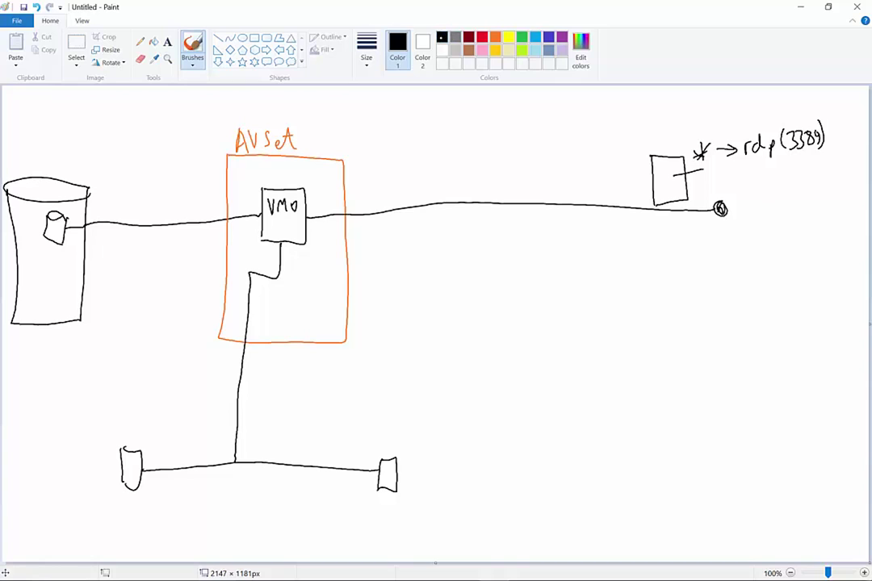
# Draw a VM1 box inside AVSet, connected to a second storage disk and the network line.
pyautogui.moveTo(269, 326)
pyautogui.mouseDown()
pyautogui.moveTo(269, 291)
pyautogui.moveTo(307, 289)
pyautogui.moveTo(300, 327)
pyautogui.moveTo(270, 326)
pyautogui.moveTo(282, 296)
pyautogui.moveTo(294, 303)
pyautogui.mouseUp()
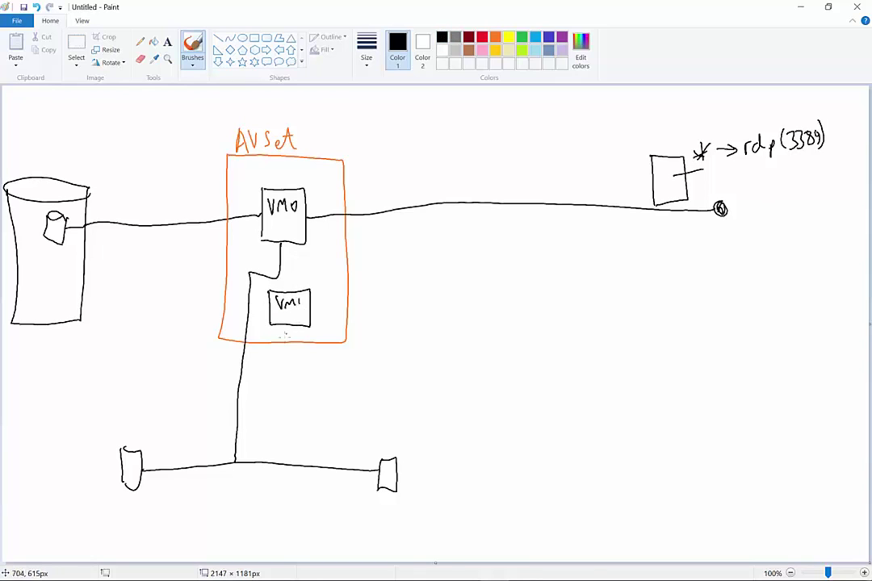
pyautogui.moveTo(268, 303)
pyautogui.mouseDown()
pyautogui.moveTo(60, 286)
pyautogui.moveTo(58, 295)
pyautogui.moveTo(47, 272)
pyautogui.moveTo(53, 296)
pyautogui.mouseUp()
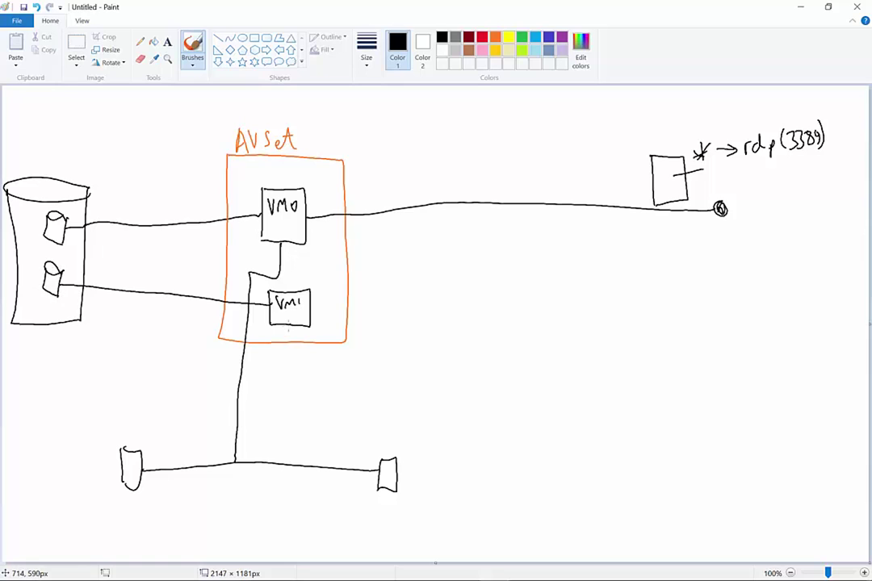
pyautogui.moveTo(290, 325); pyautogui.dragTo(271, 458)
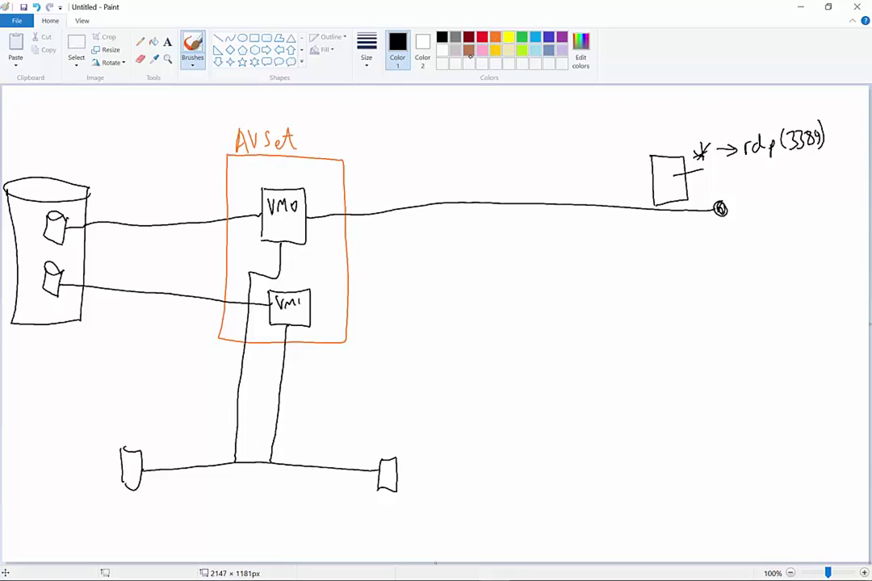
# Draw a brown frame labelled default around the network, then return to the Azure portal.
pyautogui.click(468, 50)
pyautogui.moveTo(93, 419)
pyautogui.mouseDown()
pyautogui.moveTo(294, 411)
pyautogui.moveTo(275, 500)
pyautogui.moveTo(127, 504)
pyautogui.moveTo(87, 443)
pyautogui.moveTo(90, 419)
pyautogui.moveTo(177, 397)
pyautogui.mouseUp()
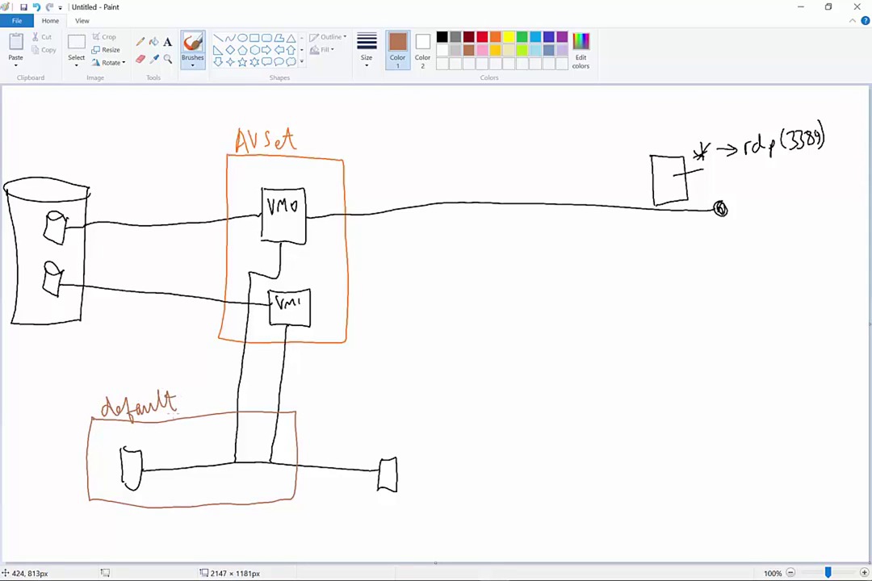
pyautogui.hotkey('alt', 'Tab')
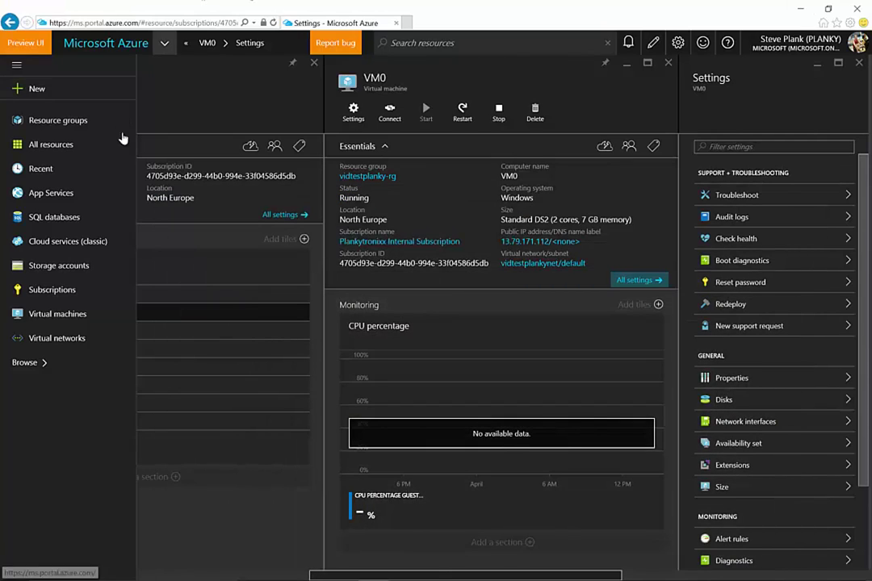
# Search the marketplace for 'visual studio 2015' and start a VM from the Community 2015 Update 1 image.
pyautogui.click(62, 321)
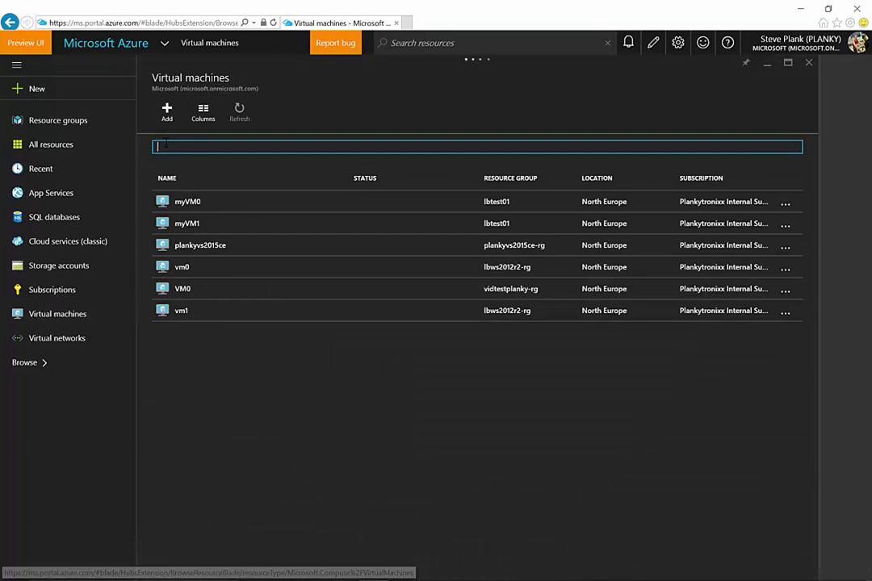
pyautogui.click(167, 114)
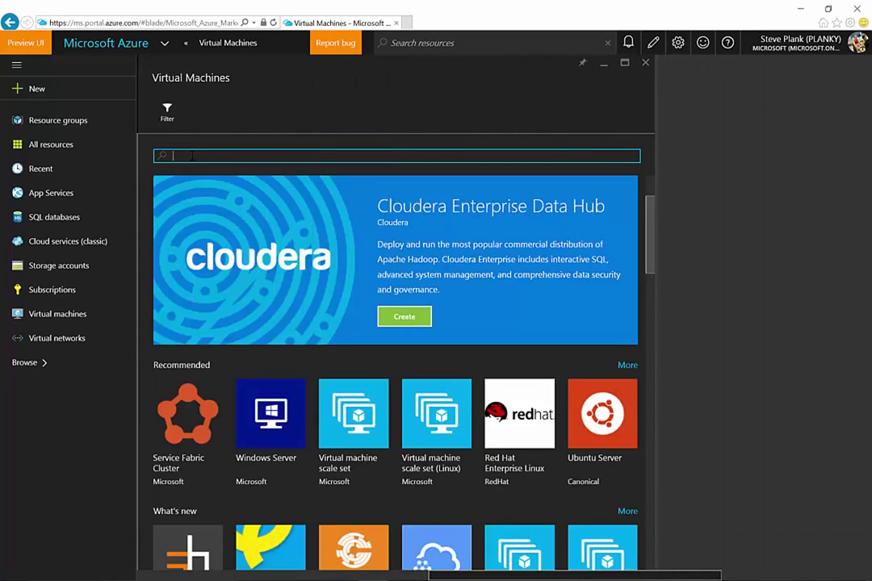
pyautogui.write('visual ')
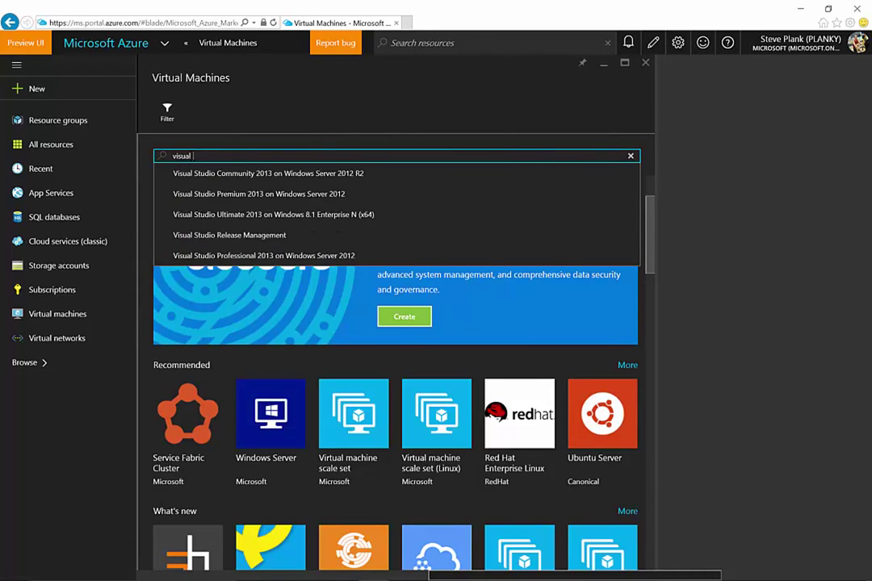
pyautogui.write('studio')
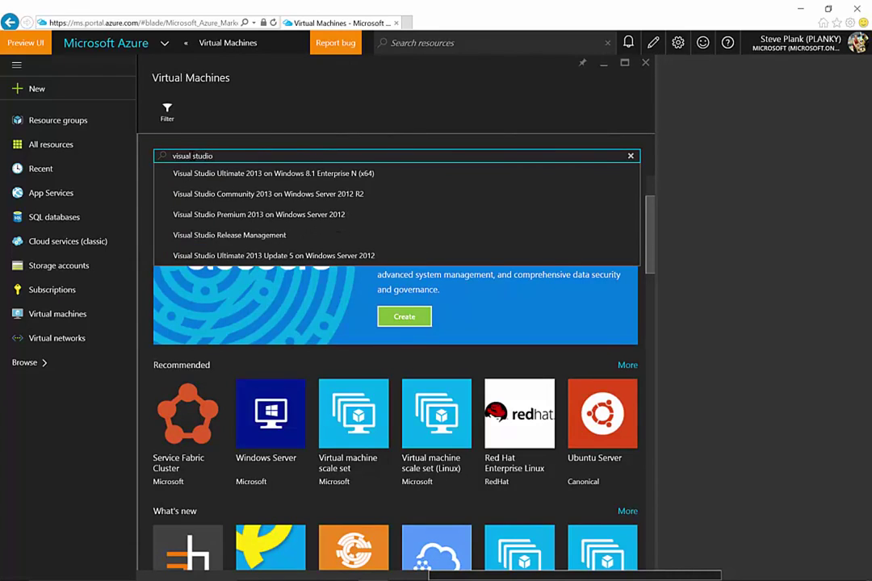
pyautogui.write(' 2015')
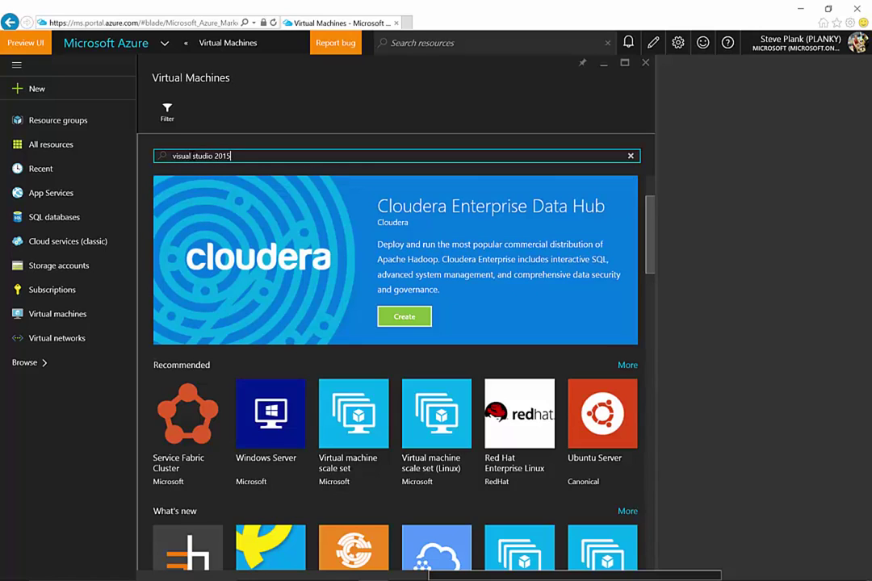
pyautogui.press('Return')
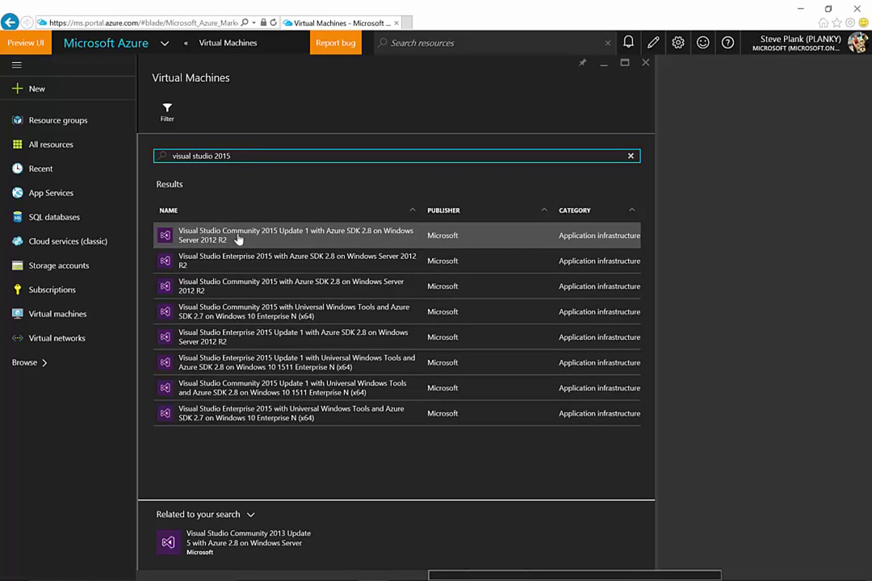
pyautogui.click(347, 236)
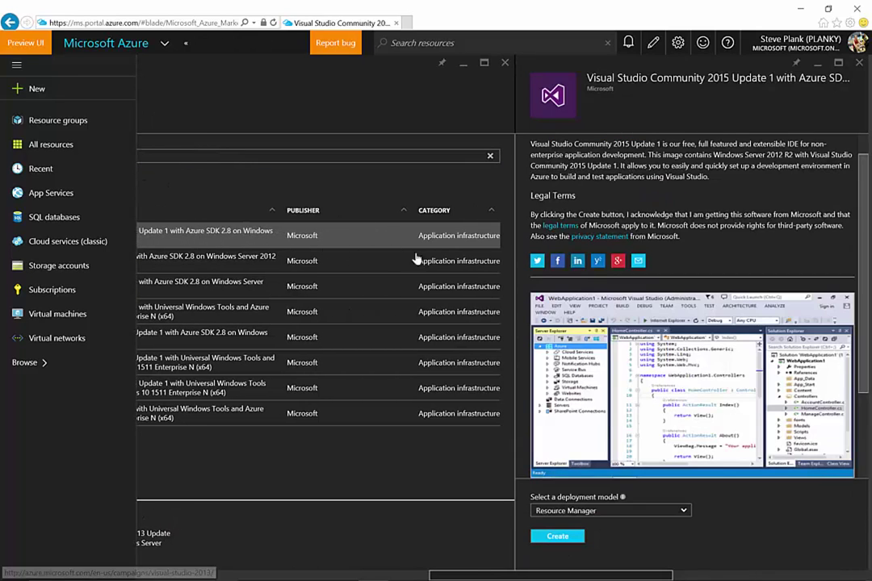
pyautogui.click(557, 536)
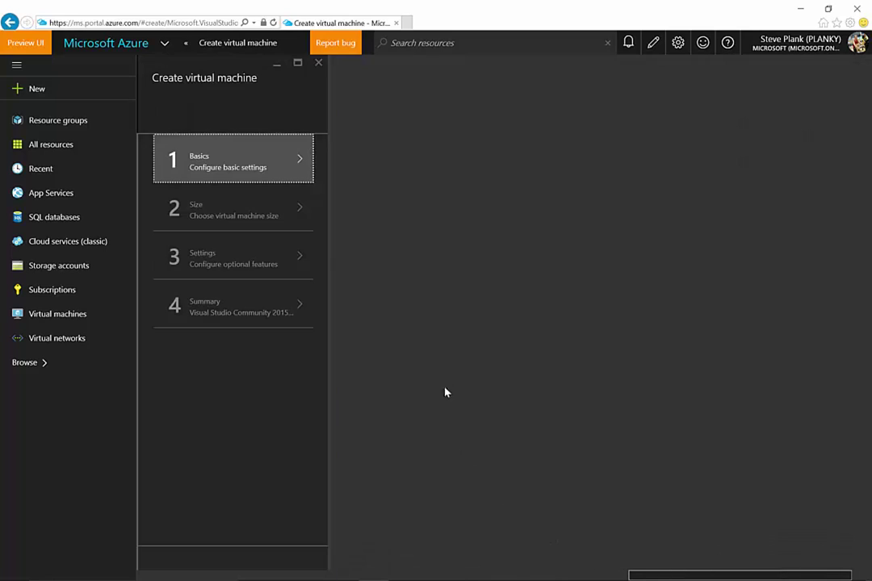
# Name the virtual machine vm1 and enter the admin user name and password.
pyautogui.click(274, 166)
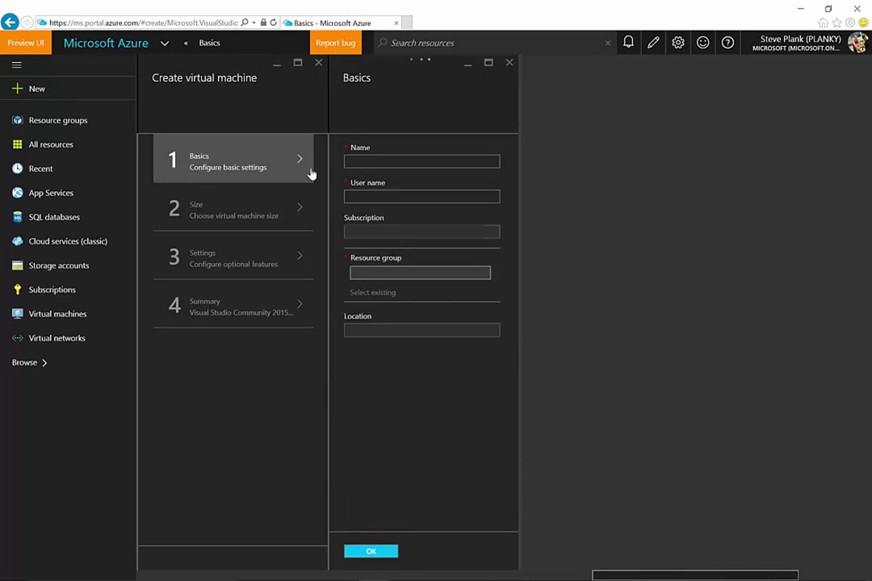
pyautogui.click(369, 160)
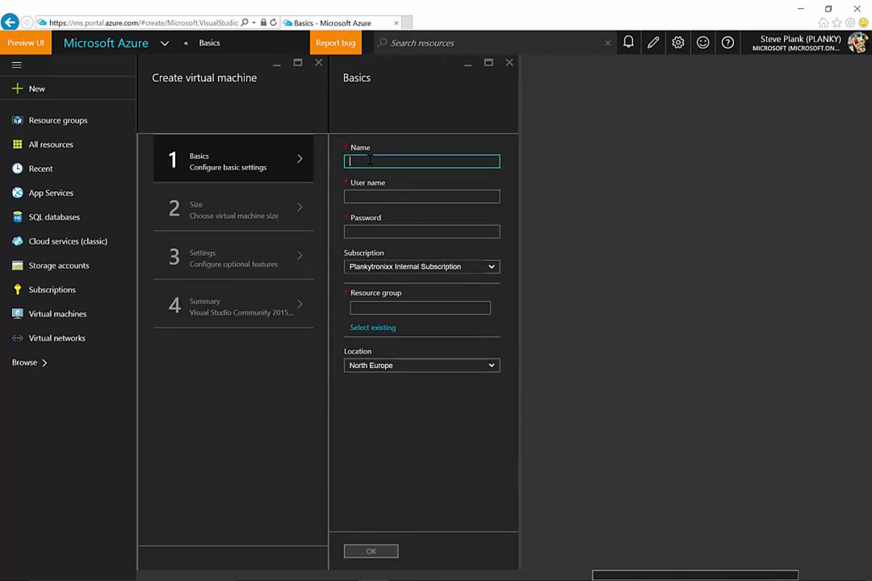
pyautogui.write('vm1')
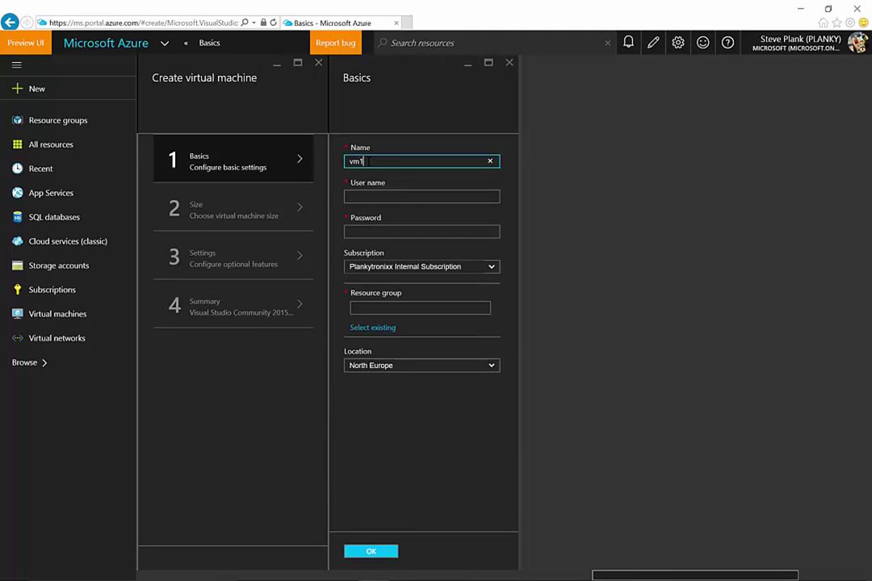
pyautogui.click(361, 194)
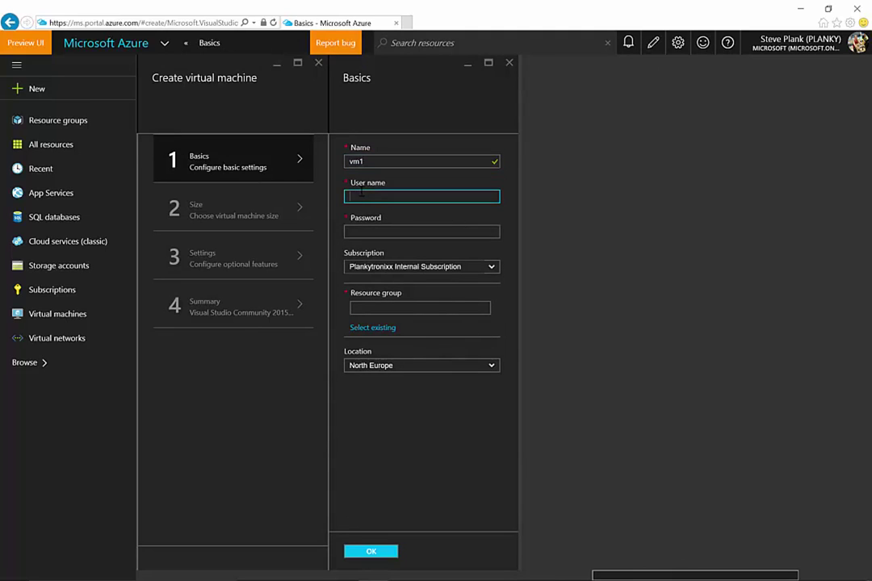
pyautogui.write('planky')
pyautogui.press('Tab')
pyautogui.write('•••••')
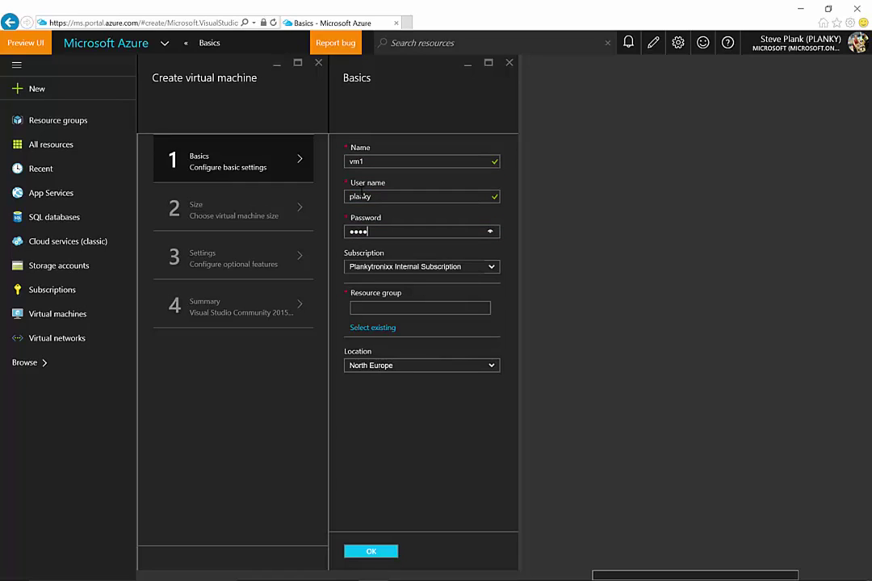
pyautogui.write('•••')
# Use the existing resource group vidtestplanky-rg and confirm the Basics step.
pyautogui.click(376, 327)
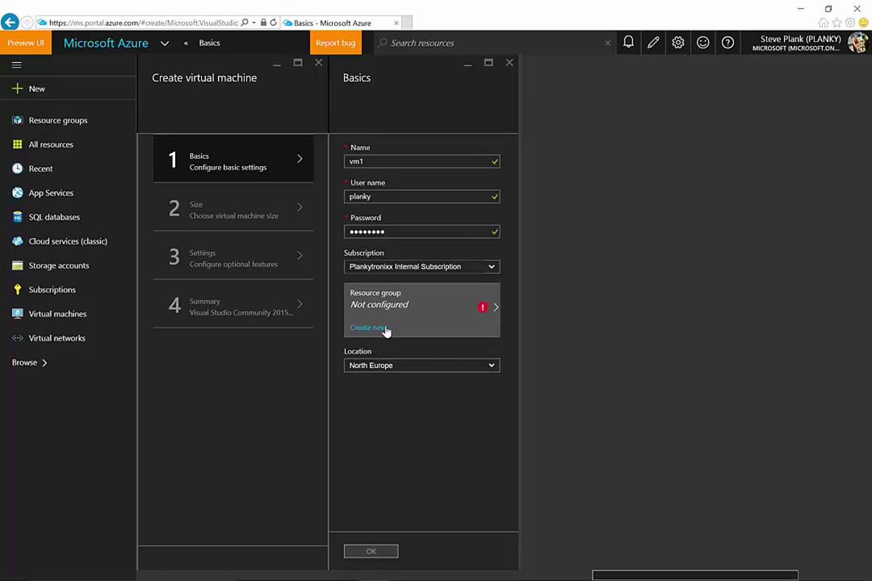
pyautogui.click(494, 309)
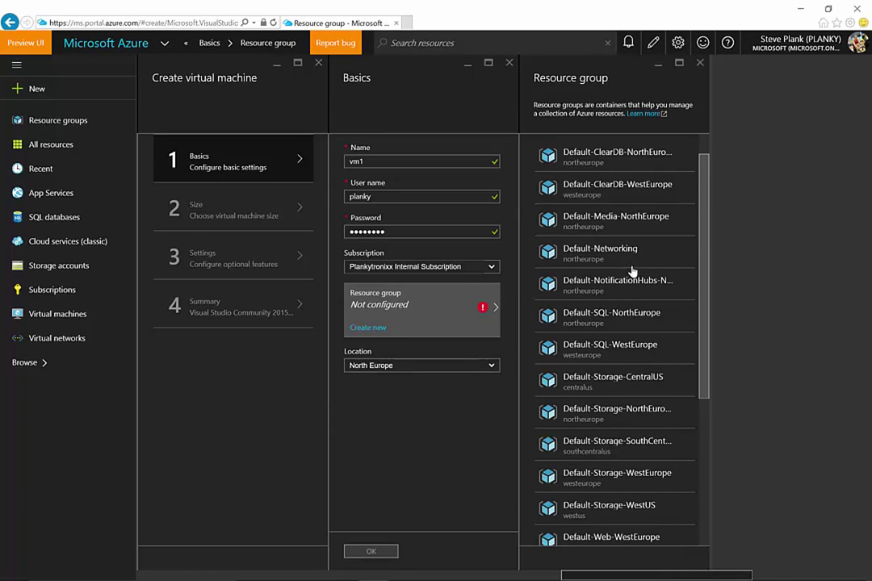
pyautogui.scroll(-1, 699, 318)
pyautogui.scroll(-3, 699, 319)
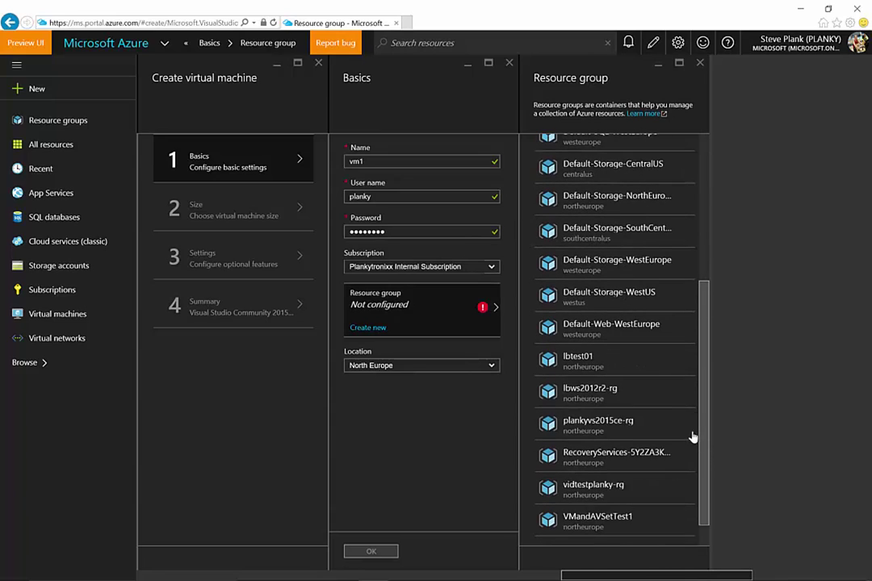
pyautogui.click(583, 488)
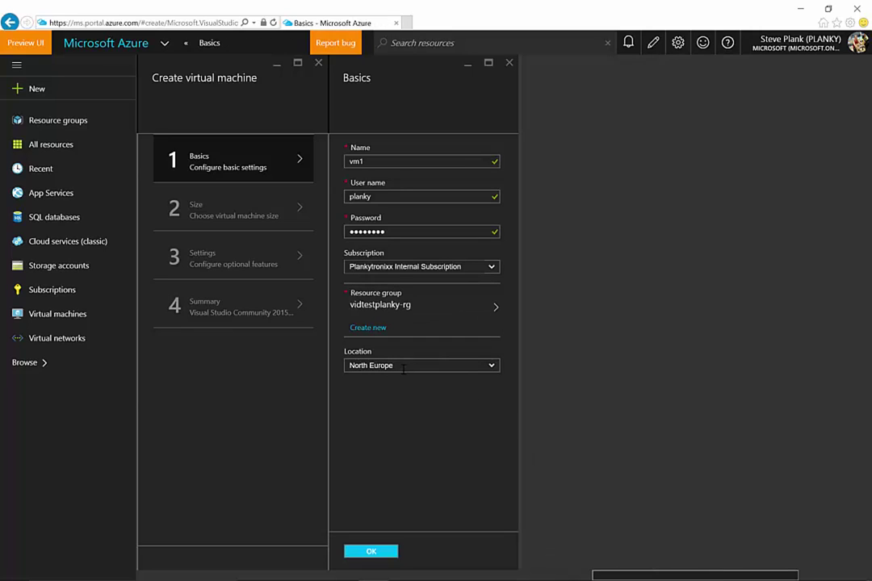
pyautogui.click(377, 552)
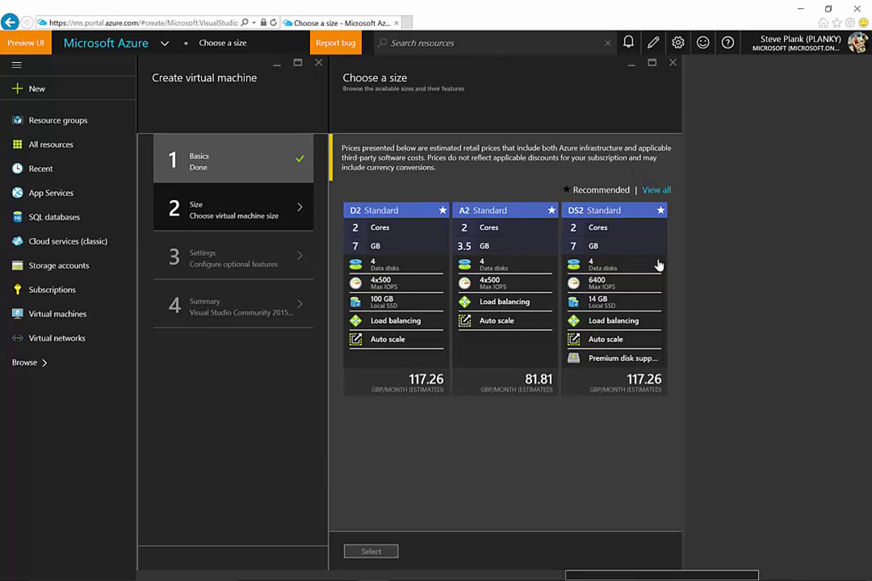
# Select the DS2 Standard size for vm1.
pyautogui.click(635, 320)
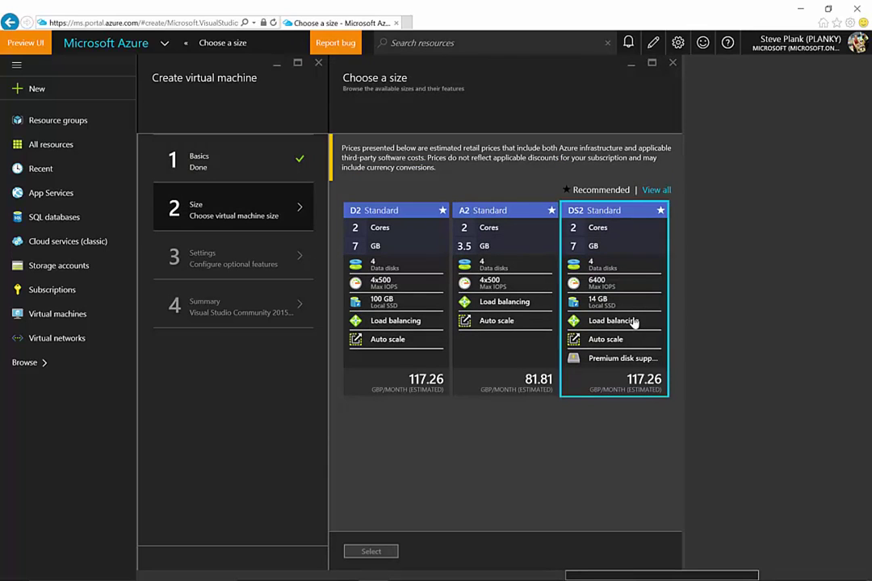
pyautogui.click(370, 551)
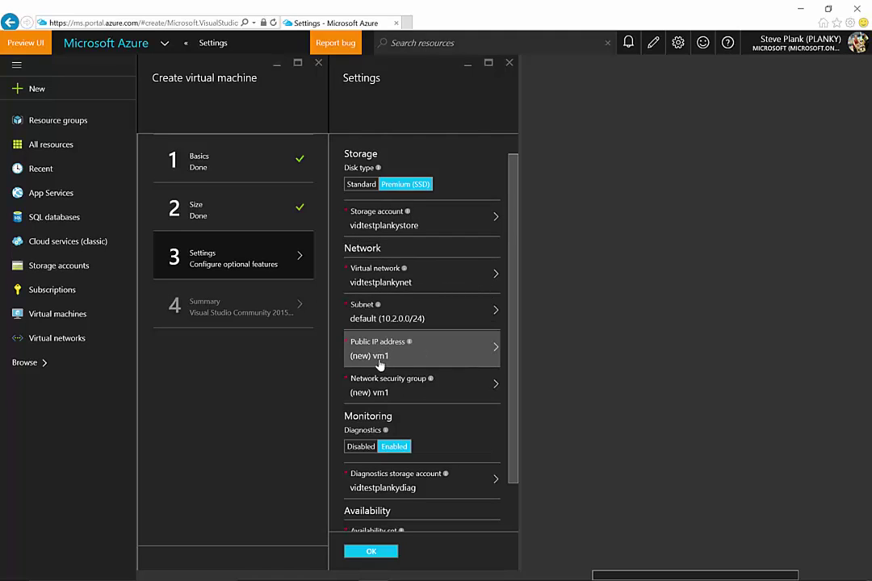
# Create a new public IP address named vm1pip.
pyautogui.click(496, 352)
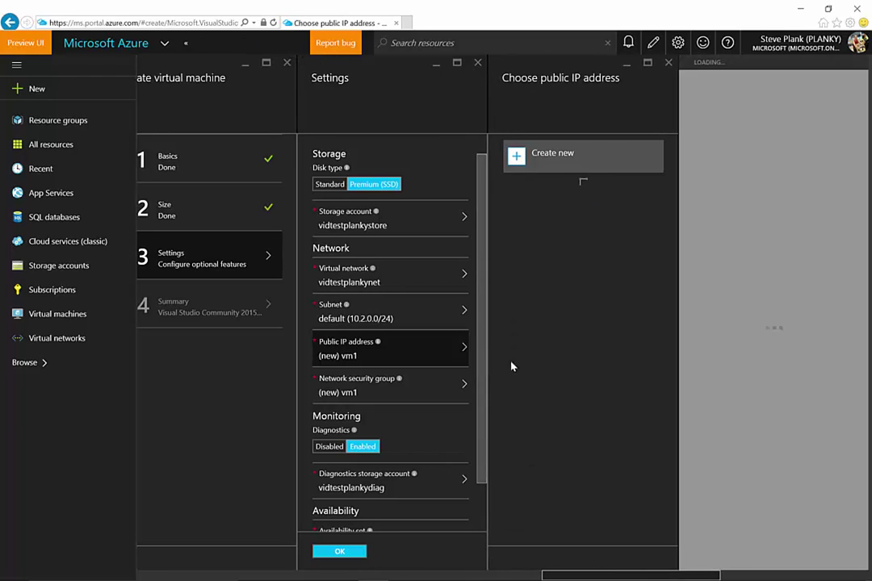
pyautogui.write('vm1pip')
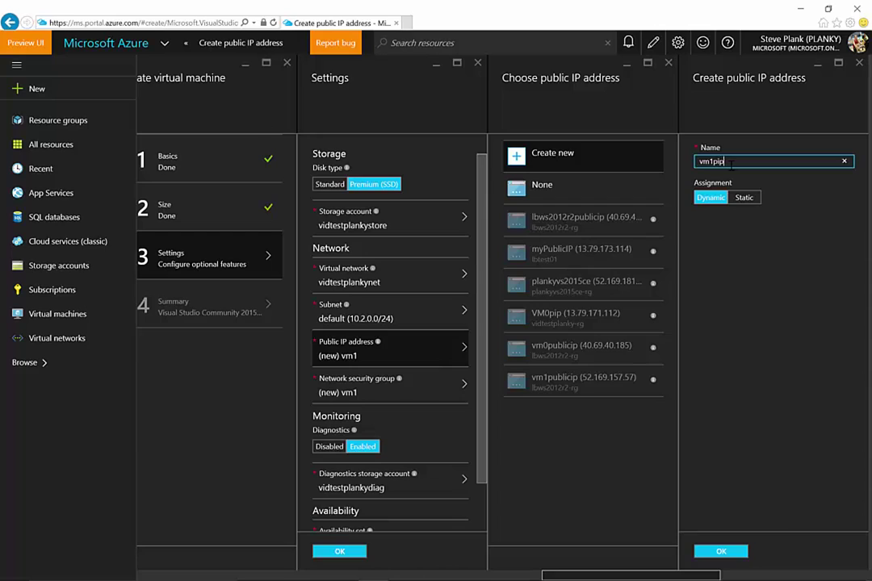
pyautogui.doubleClick(743, 161)
pyautogui.click(739, 163)
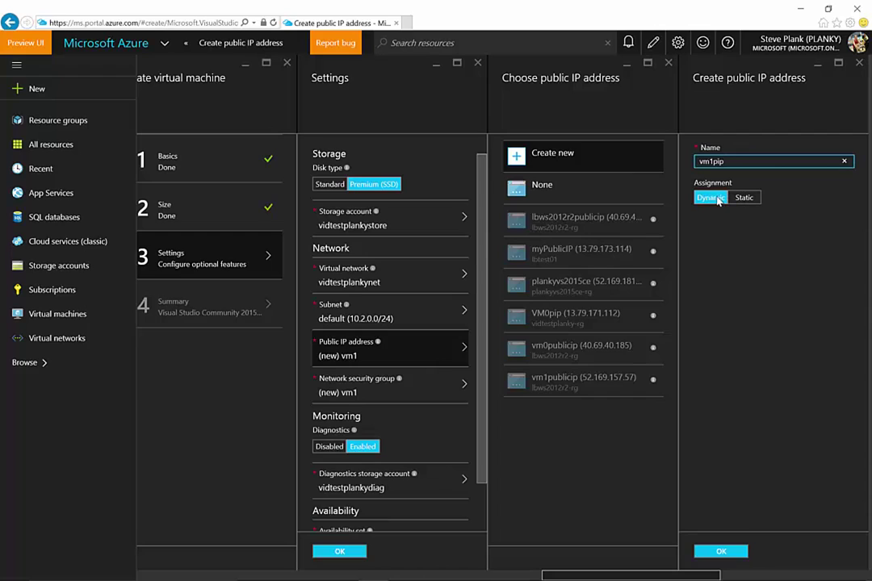
pyautogui.click(731, 553)
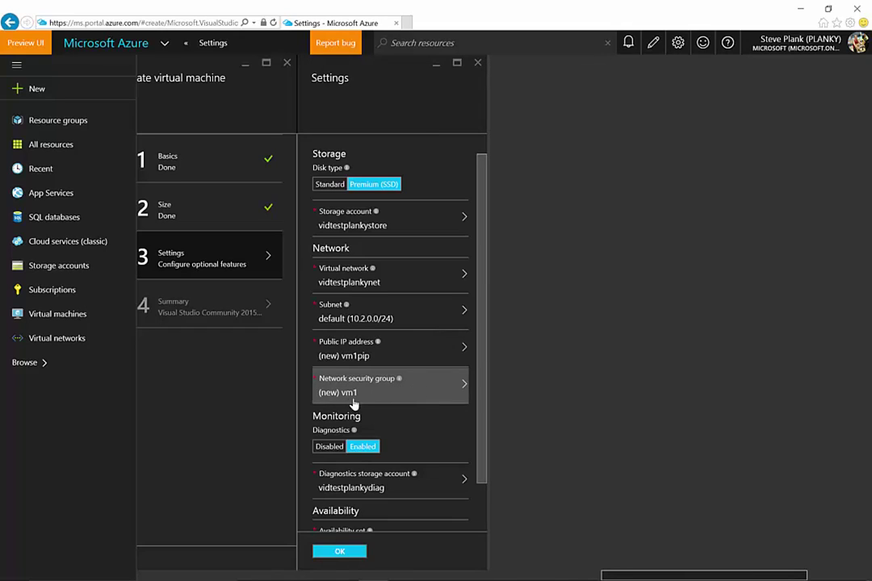
# Create the network security group vm1nsg, reviewing its RDP (TCP/3389) inbound rule.
pyautogui.click(464, 391)
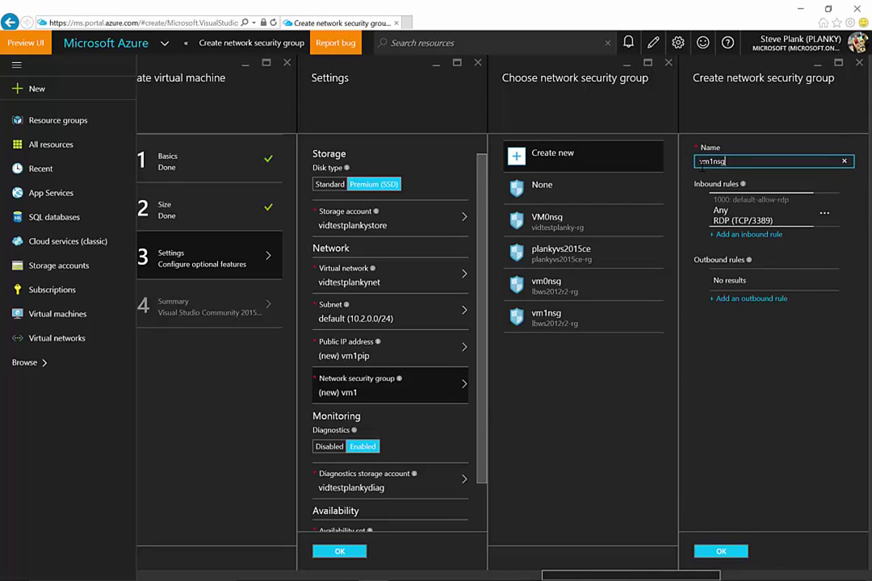
pyautogui.doubleClick(716, 209)
pyautogui.click(712, 216)
pyautogui.moveTo(714, 219); pyautogui.dragTo(775, 226)
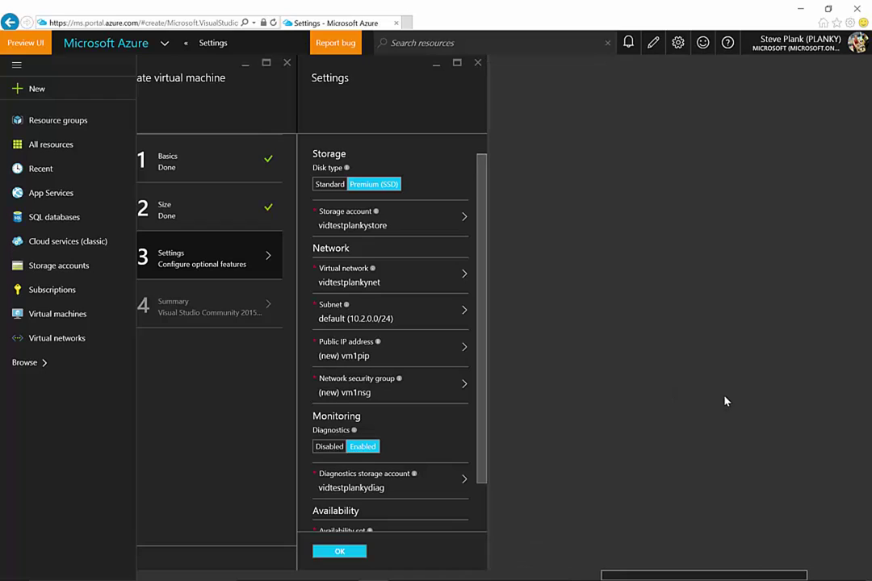
pyautogui.moveTo(480, 437); pyautogui.dragTo(483, 537)
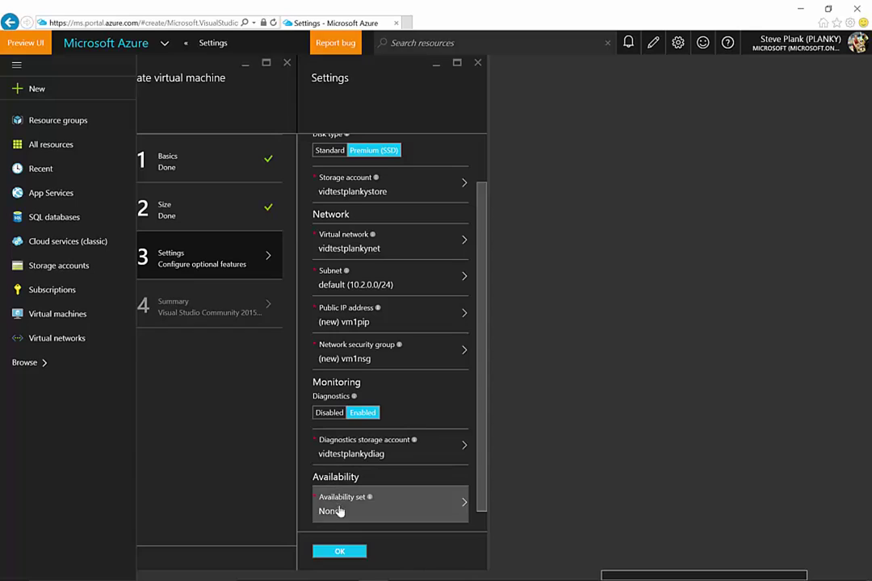
# Put vm1 in availability set vidtestplankyavset and confirm the optional settings.
pyautogui.click(465, 507)
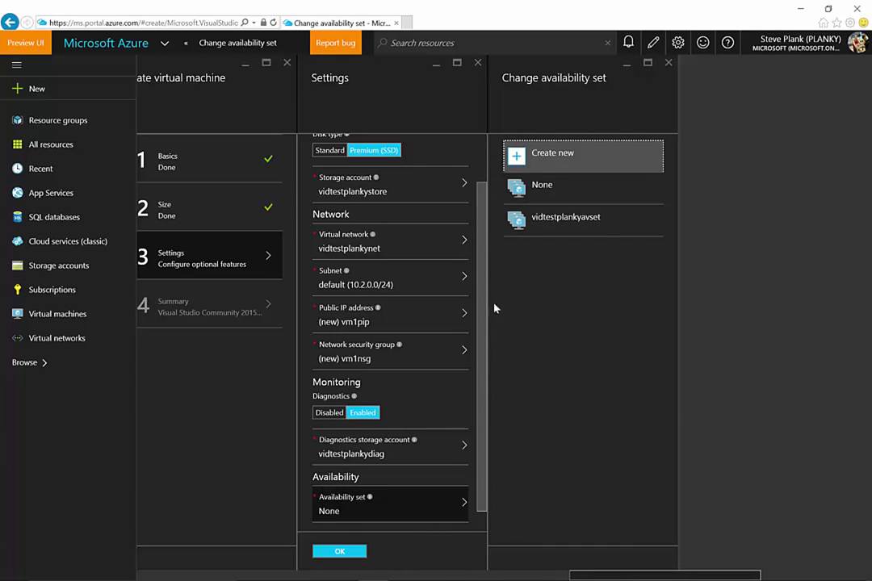
pyautogui.click(576, 225)
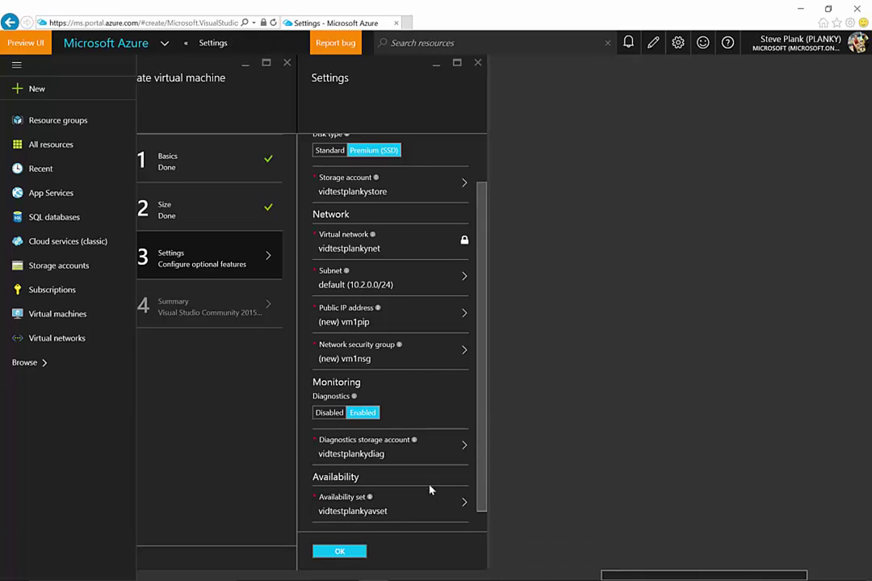
pyautogui.click(343, 551)
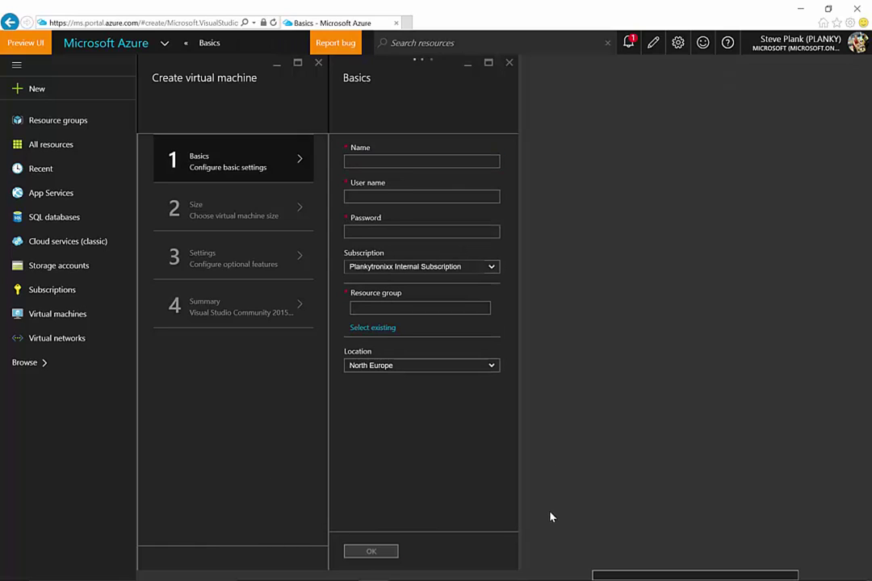
# Check the deployment notification, then bring the Paint network diagram back to the front.
pyautogui.click(628, 42)
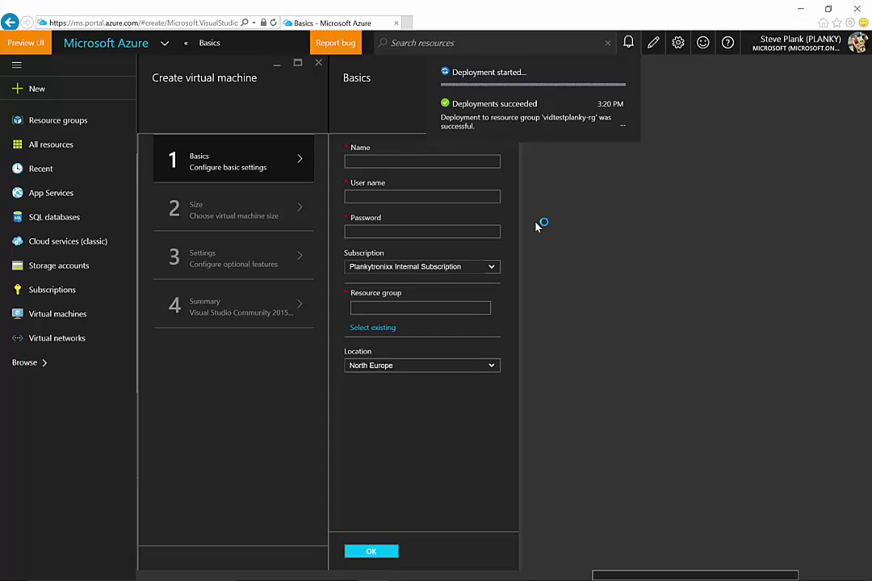
pyautogui.moveTo(549, 575)
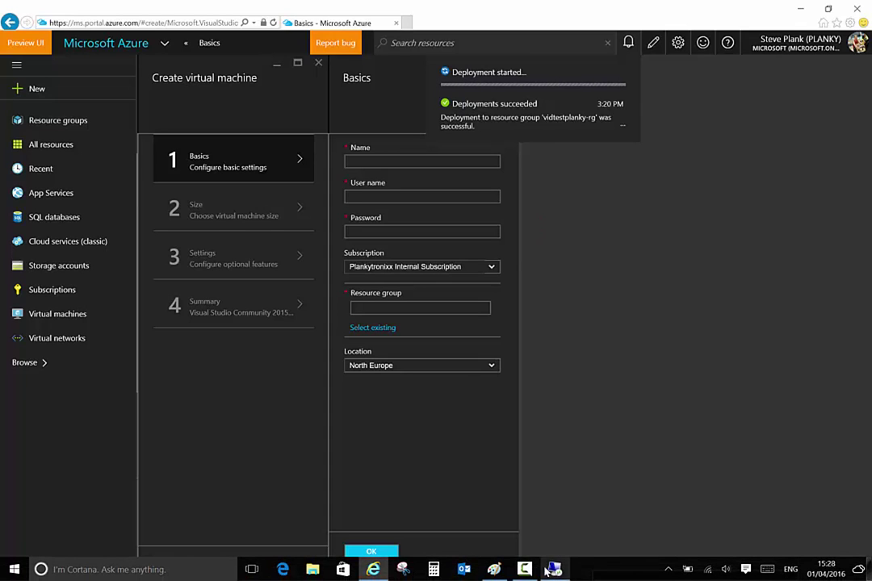
pyautogui.click(494, 570)
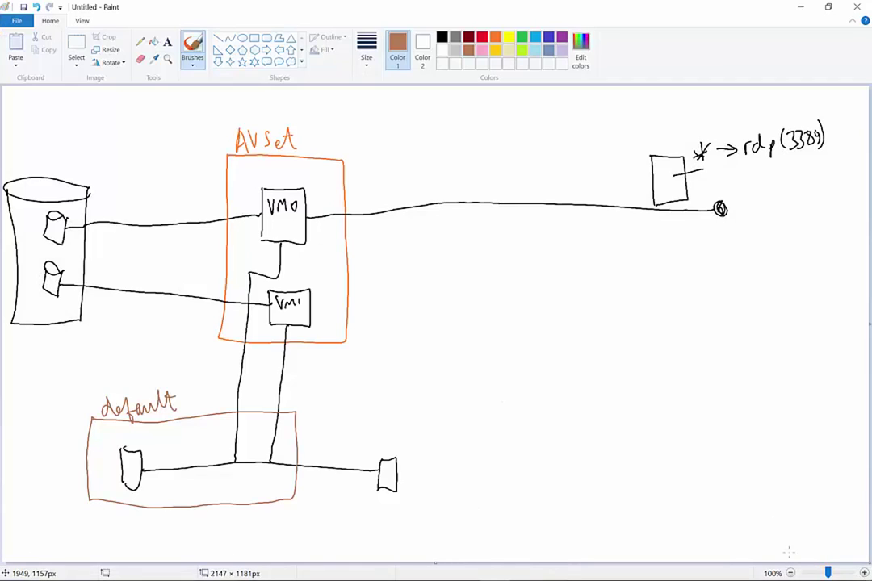
# Undo the stray stroke and draw a black line running right from the VM1 box.
pyautogui.moveTo(311, 308); pyautogui.dragTo(452, 312)
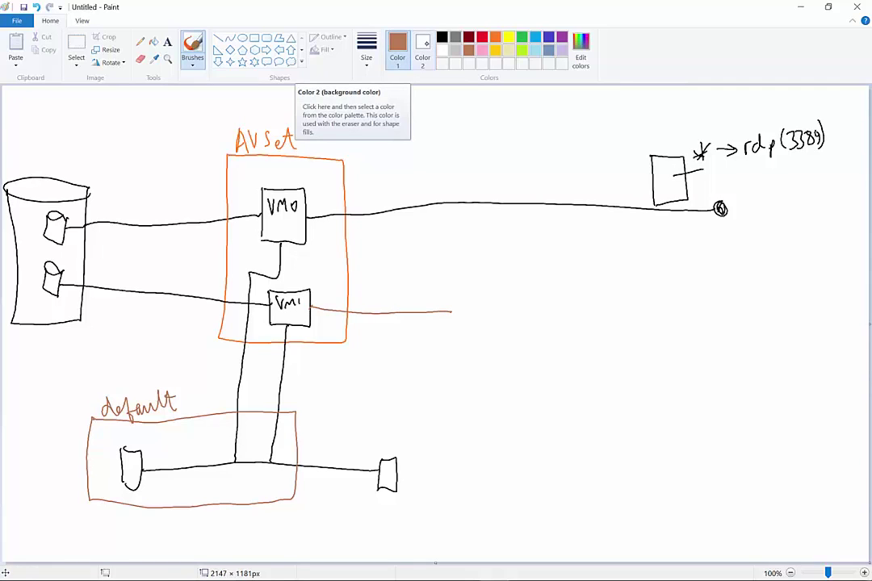
pyautogui.hotkey('ctrl', 'z')
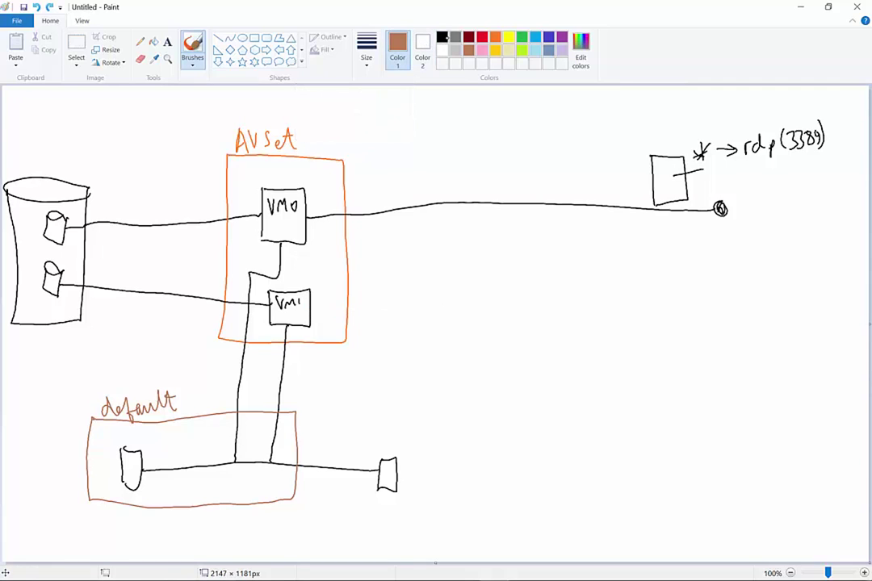
pyautogui.click(442, 40)
pyautogui.moveTo(313, 313); pyautogui.dragTo(738, 331)
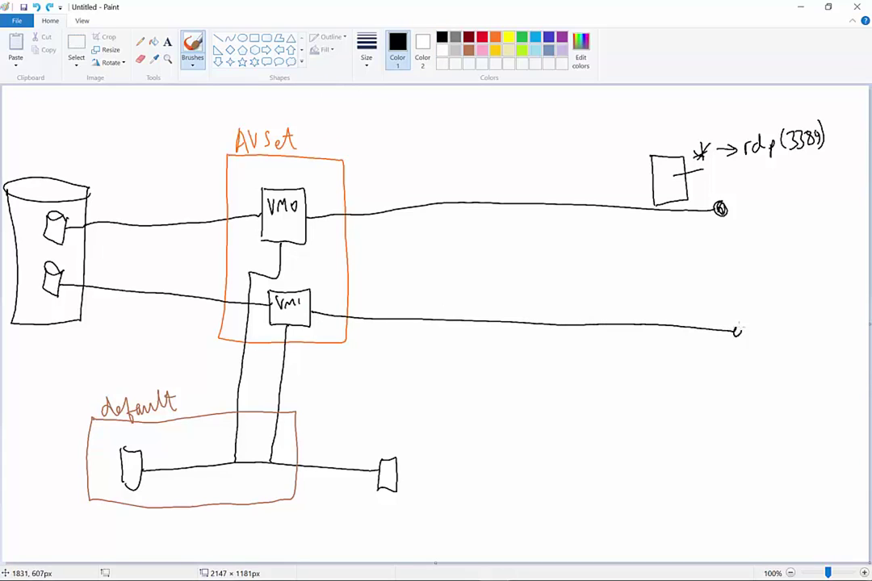
# Add a box at the line's end labelled *->rdp (3389), then minimize Paint.
pyautogui.moveTo(654, 346)
pyautogui.mouseDown()
pyautogui.moveTo(694, 386)
pyautogui.moveTo(654, 357)
pyautogui.moveTo(659, 351)
pyautogui.mouseUp()
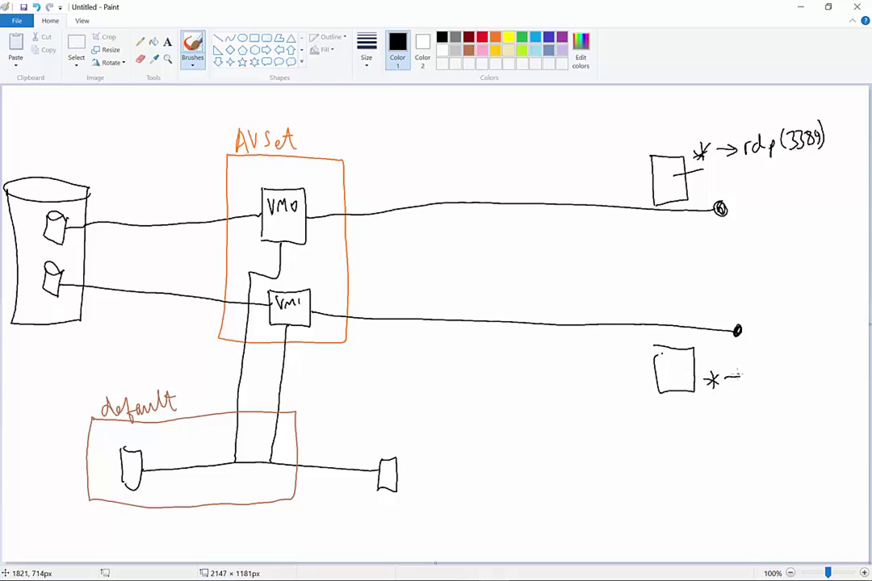
pyautogui.moveTo(751, 372)
pyautogui.mouseDown()
pyautogui.moveTo(788, 373)
pyautogui.moveTo(802, 357)
pyautogui.moveTo(802, 370)
pyautogui.mouseUp()
pyautogui.moveTo(806, 356)
pyautogui.mouseDown()
pyautogui.moveTo(809, 369)
pyautogui.moveTo(816, 350)
pyautogui.moveTo(832, 370)
pyautogui.mouseUp()
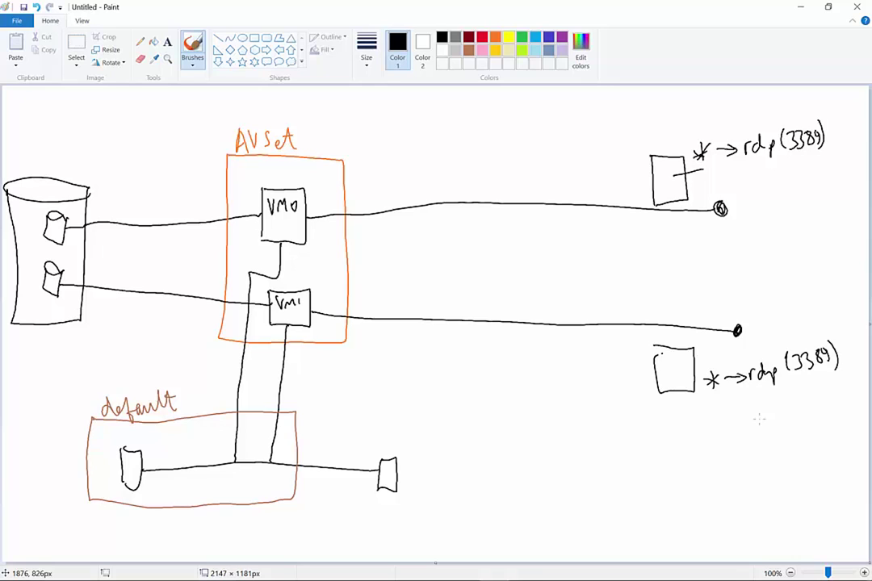
pyautogui.click(800, 7)
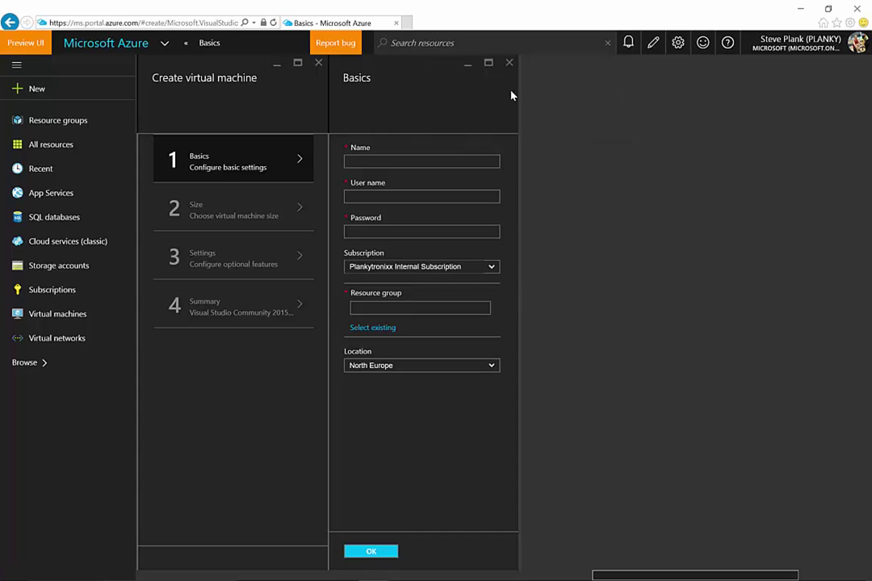
# Close the unfinished Basics, Create virtual machine and Visual Studio marketplace blades.
pyautogui.click(509, 63)
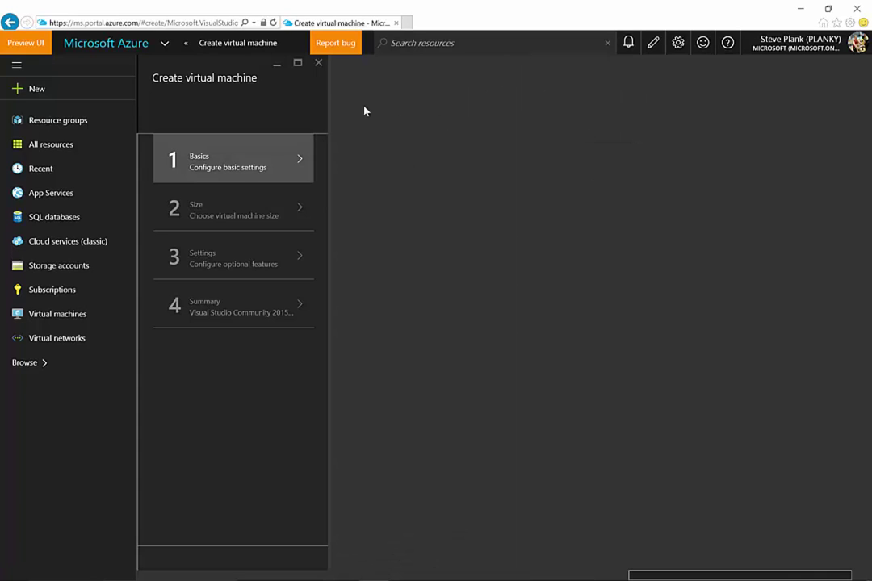
pyautogui.click(318, 62)
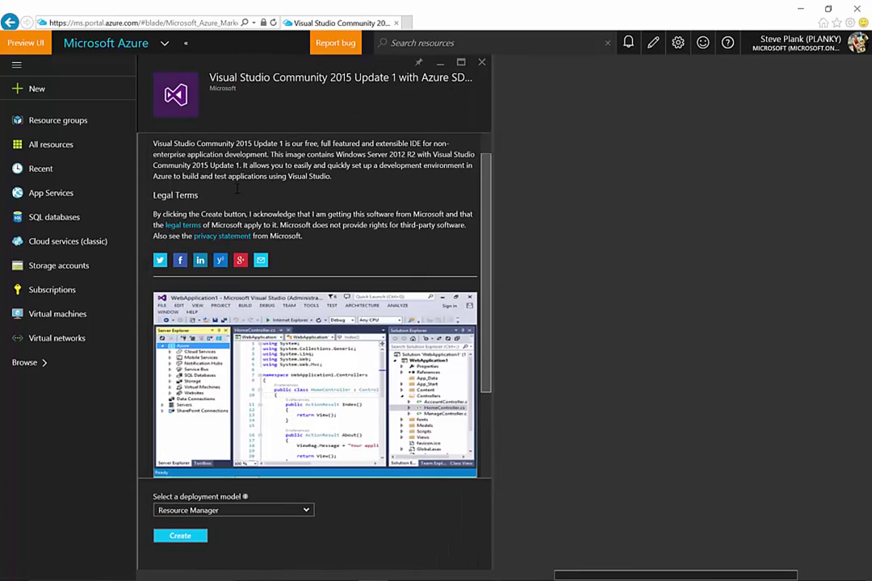
pyautogui.click(482, 62)
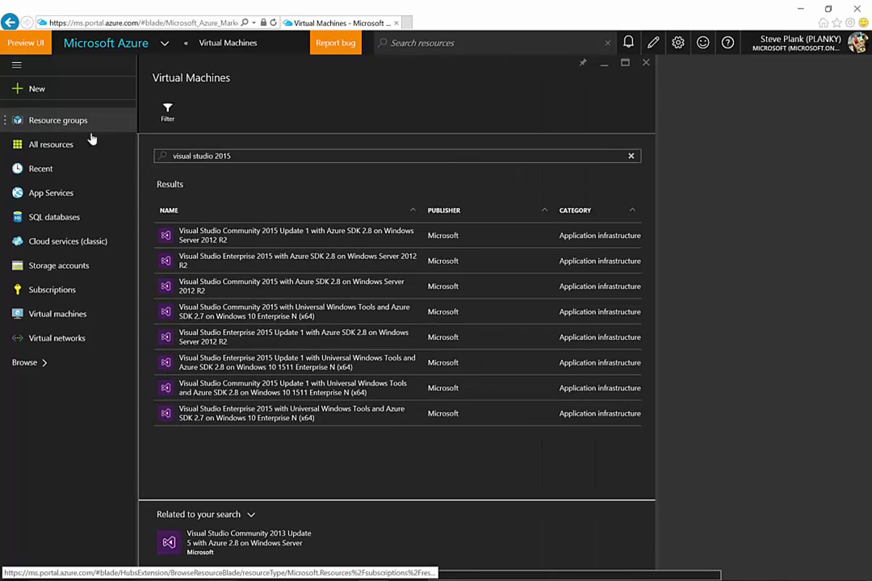
# Open the vidtestplanky-rg resource group from the Resource groups list.
pyautogui.click(63, 117)
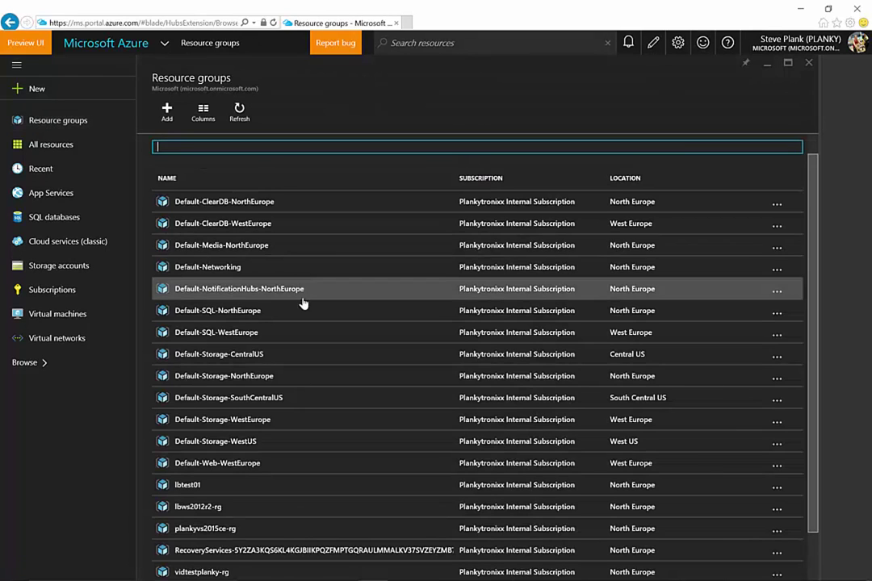
pyautogui.scroll(-1, 300, 302)
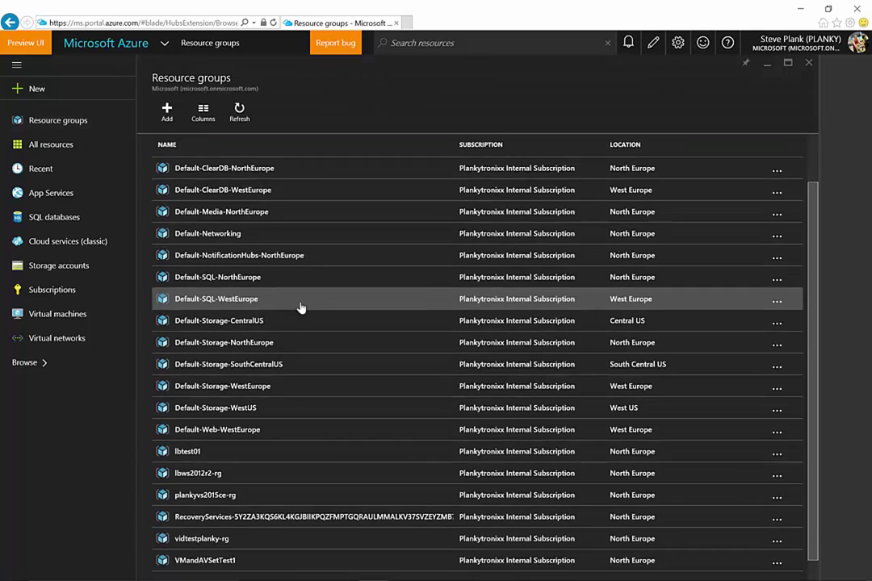
pyautogui.click(217, 499)
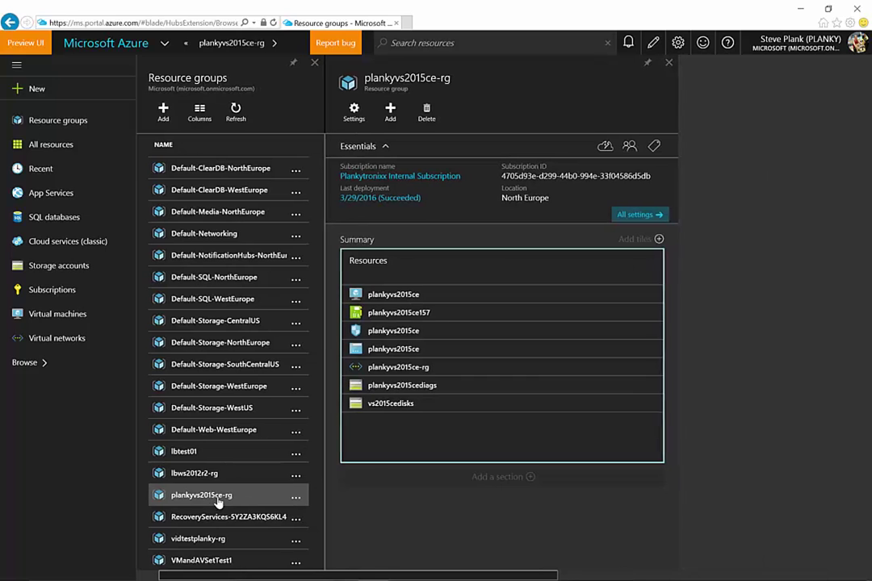
pyautogui.moveTo(408, 258)
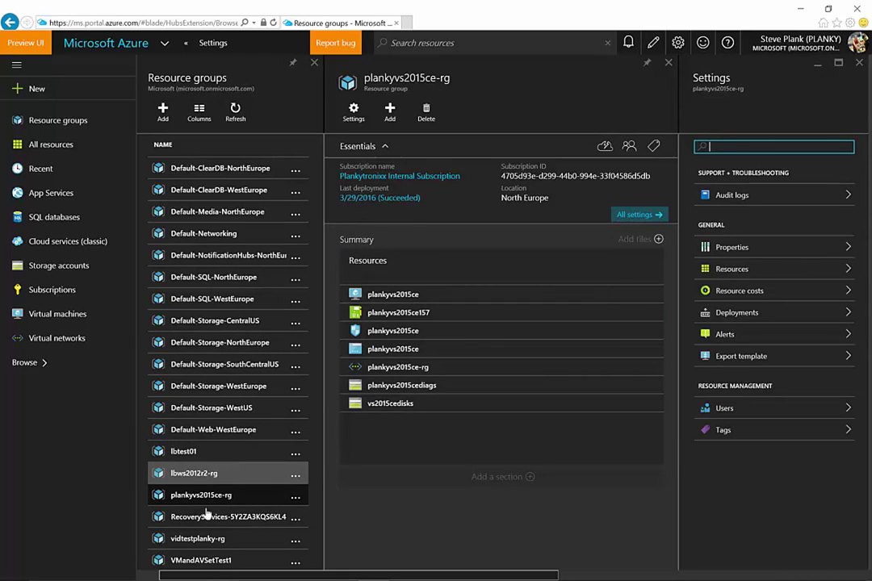
pyautogui.click(212, 539)
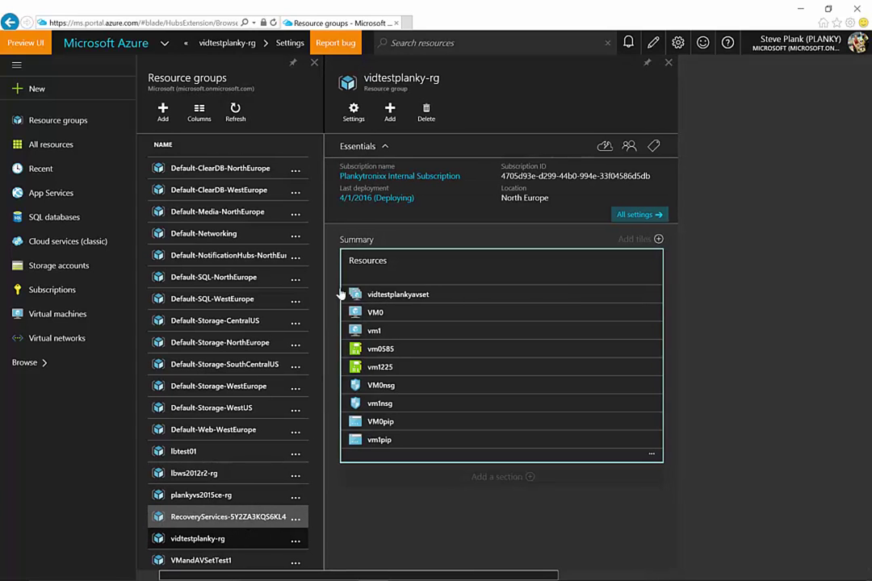
pyautogui.click(419, 296)
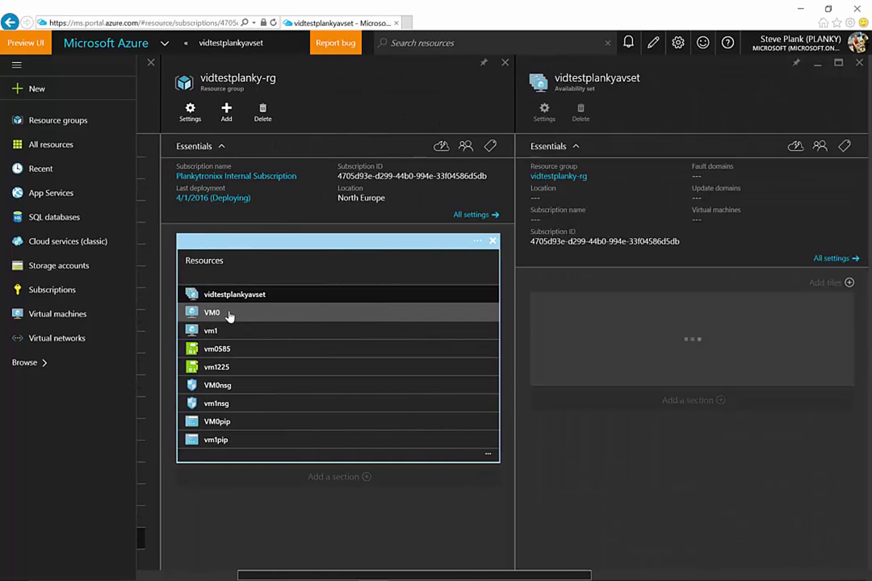
pyautogui.click(229, 317)
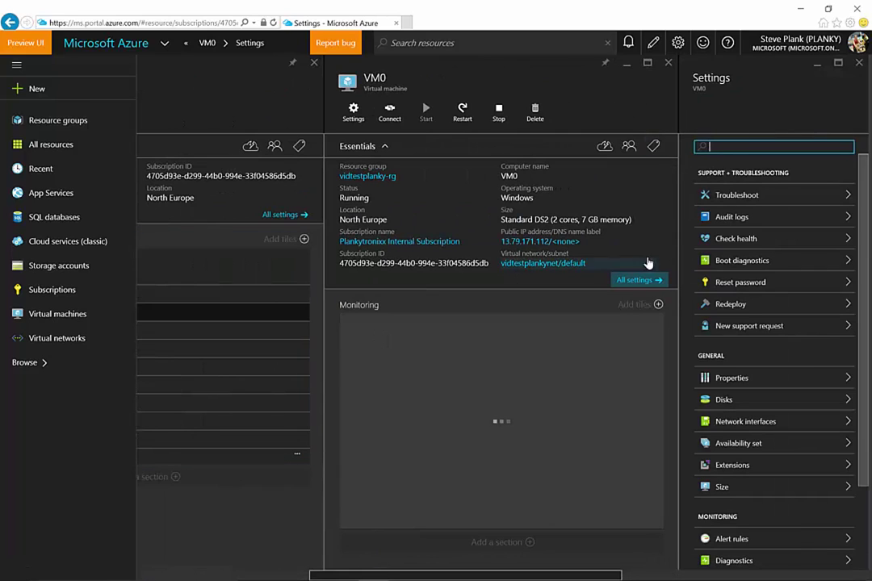
pyautogui.click(859, 62)
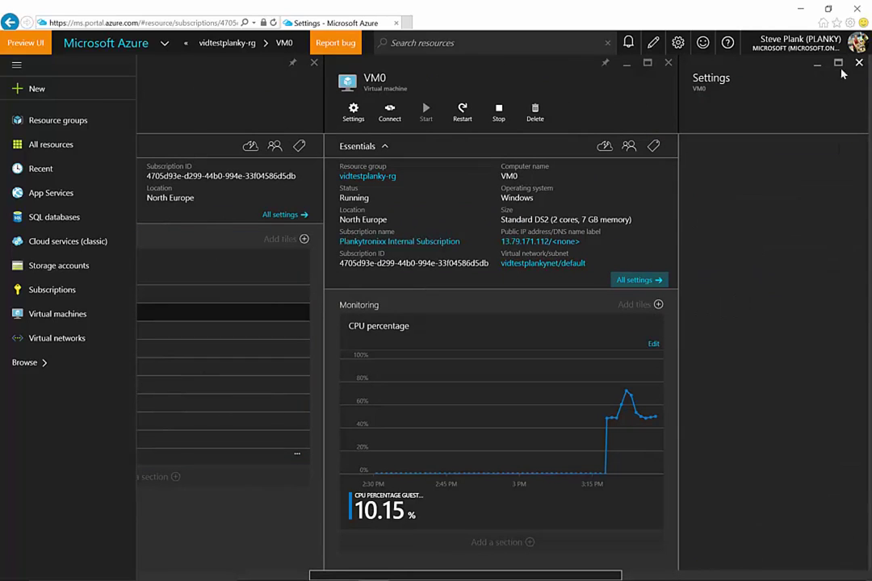
pyautogui.click(668, 62)
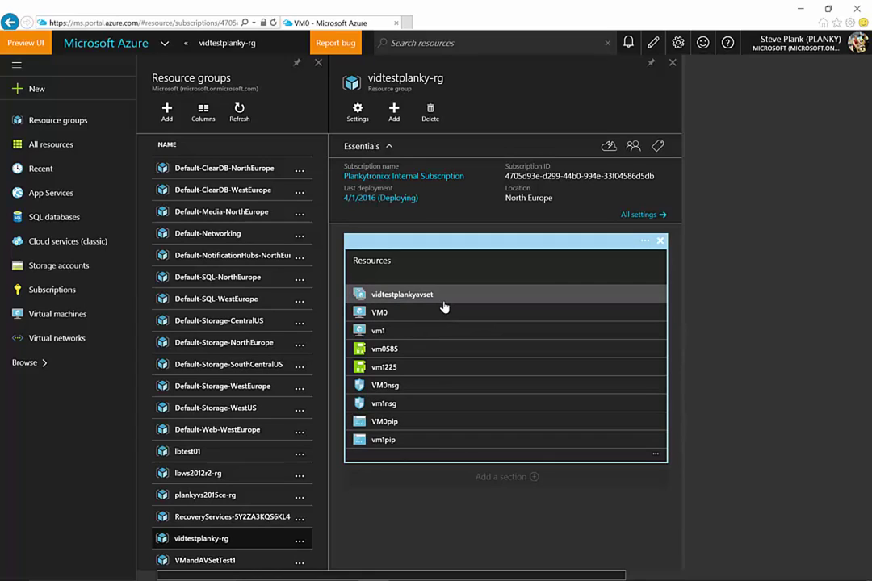
# Check notifications for successful deployments, then open vm1 from the vidtestplanky-rg resources.
pyautogui.moveTo(490, 570)
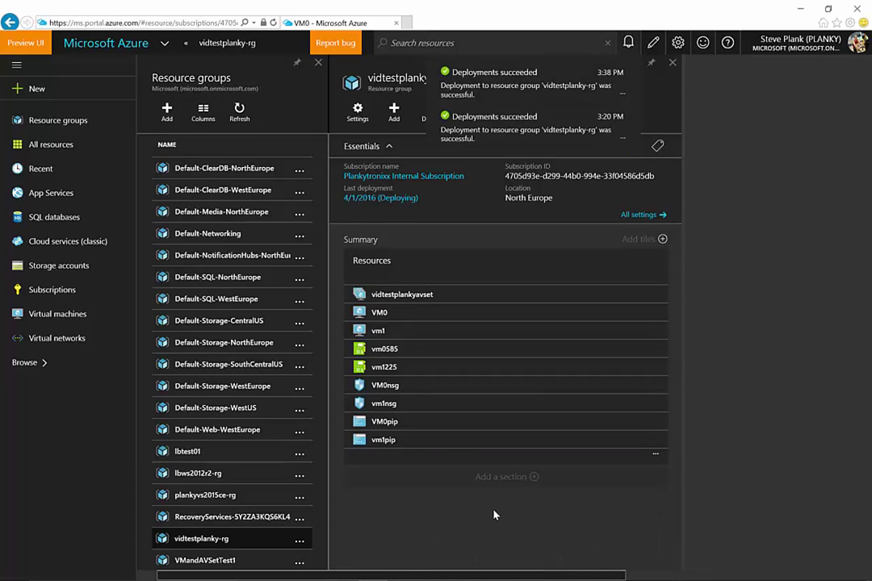
pyautogui.click(629, 45)
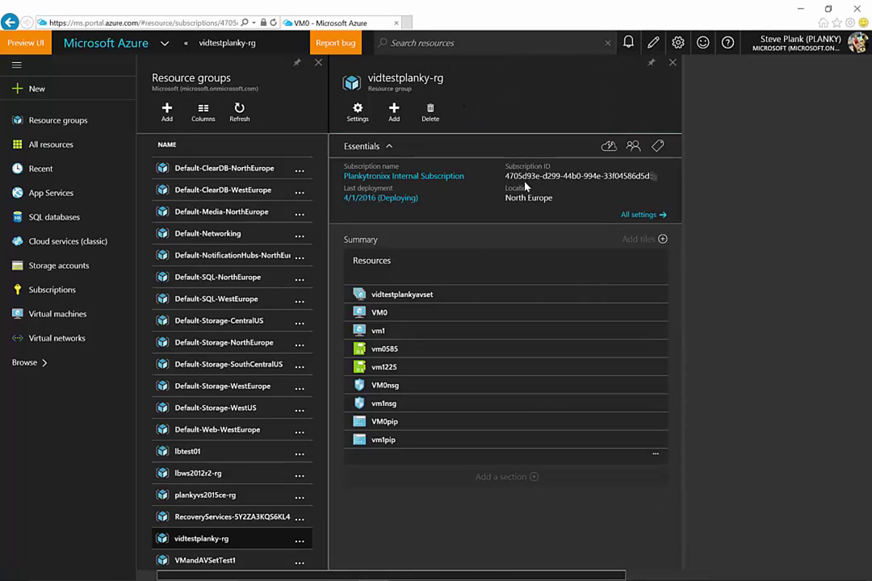
pyautogui.moveTo(467, 279)
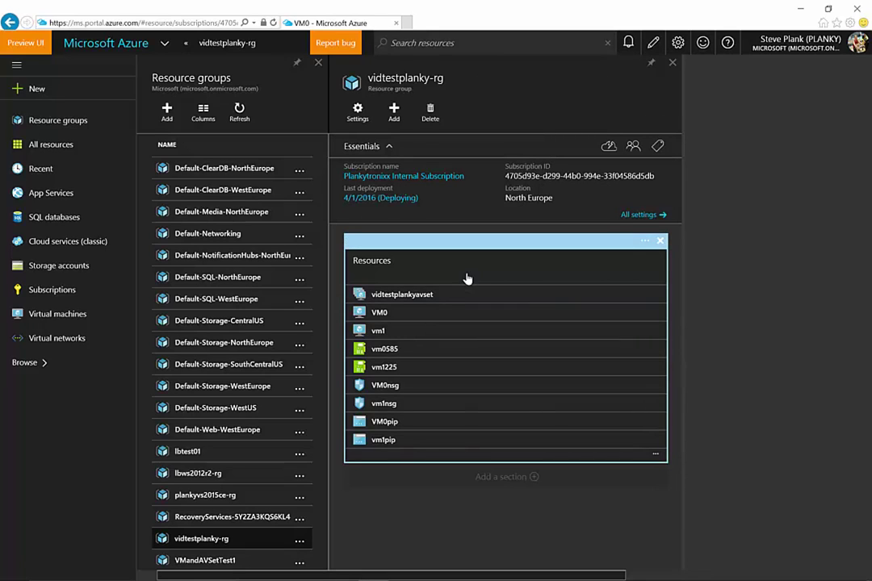
pyautogui.click(406, 314)
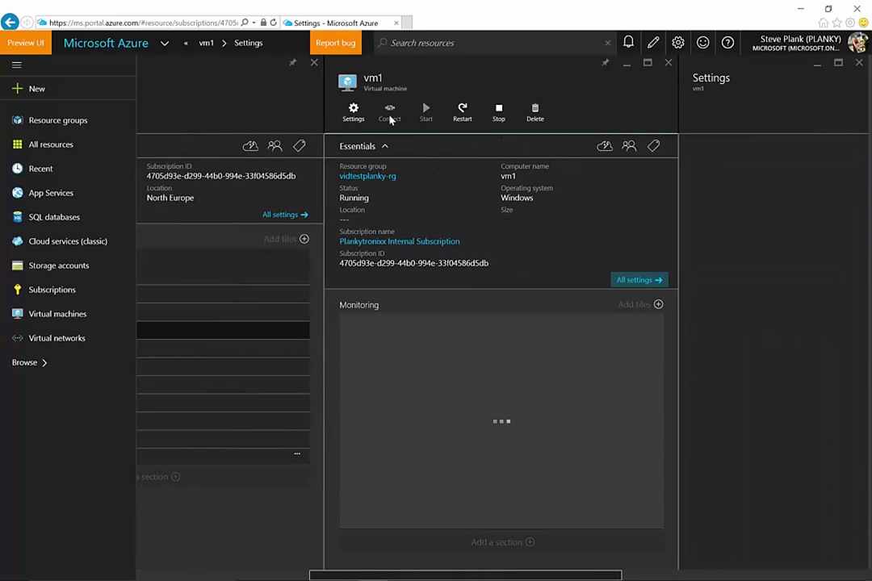
# Download and open vm1.rdp, dismissing the publisher warning to proceed.
pyautogui.click(390, 113)
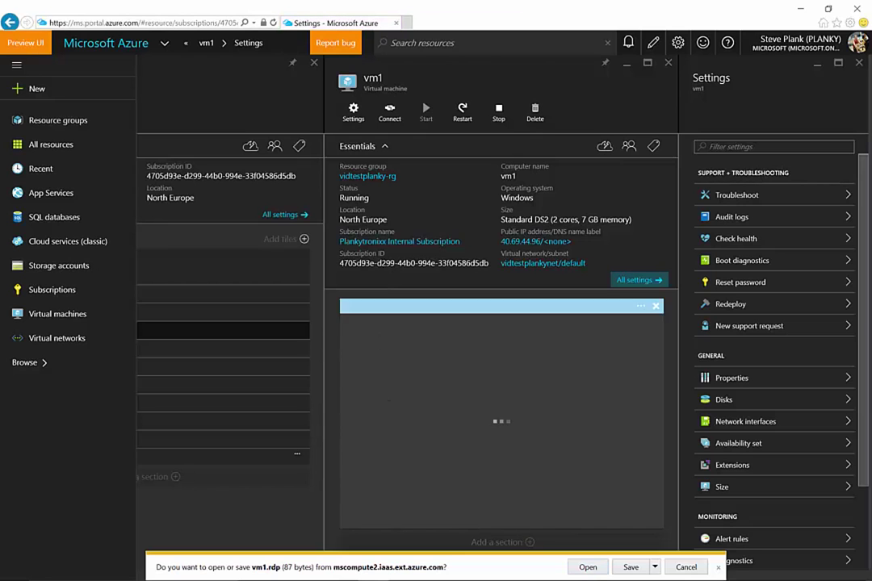
pyautogui.click(588, 567)
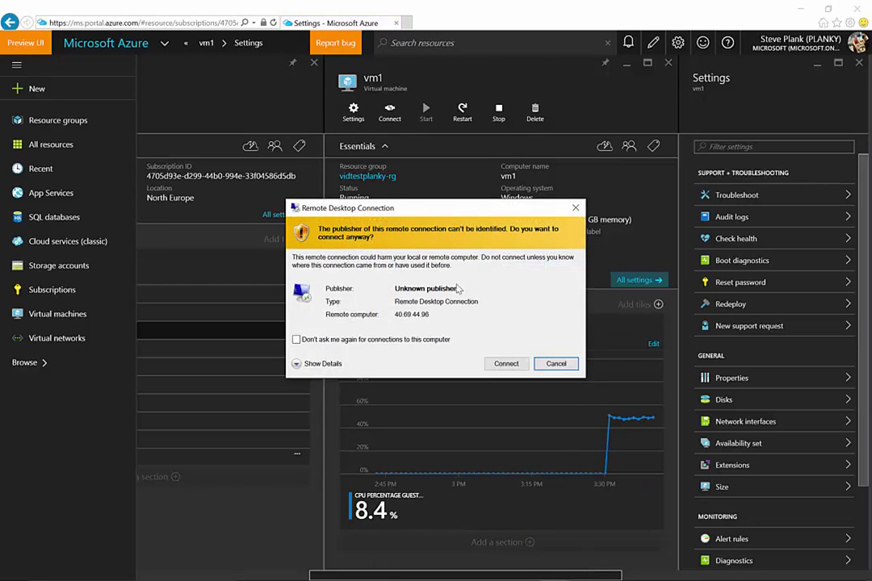
pyautogui.click(296, 340)
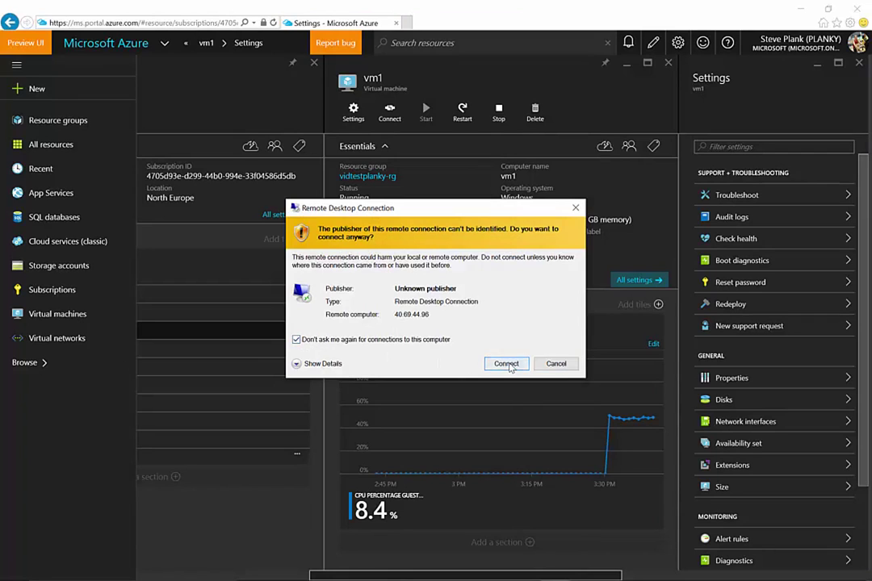
pyautogui.click(506, 363)
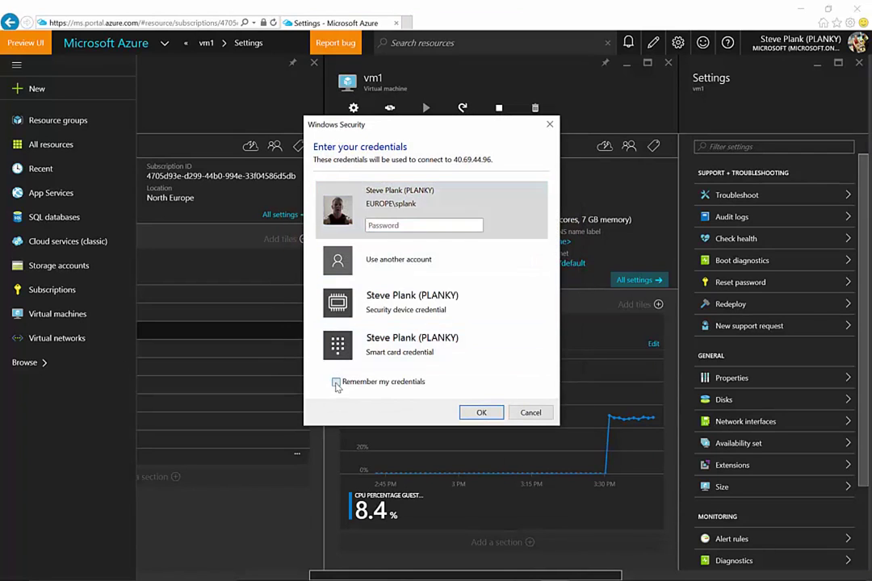
# Sign in with a different local account and accept vm1's certificate to connect.
pyautogui.click(477, 416)
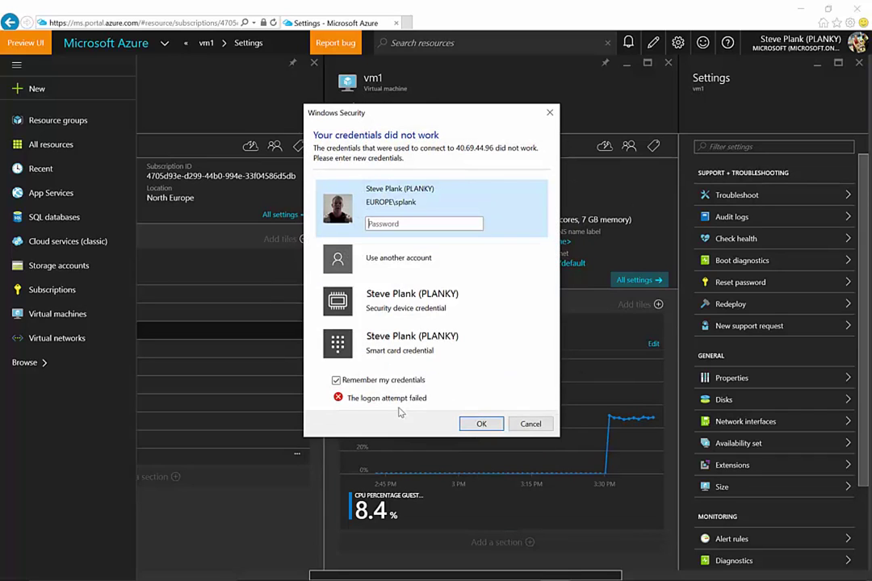
pyautogui.click(392, 259)
pyautogui.click(419, 241)
pyautogui.write('.\\planky')
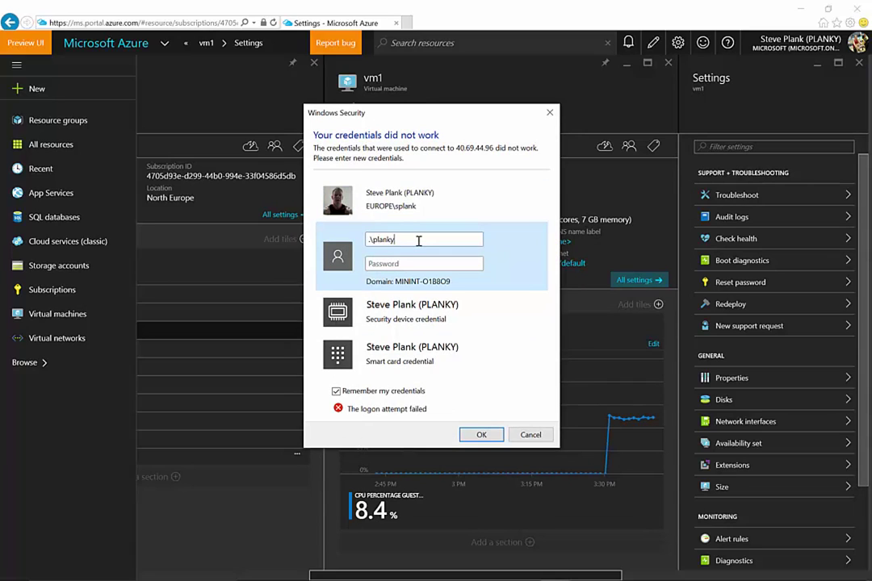
pyautogui.write('p')
pyautogui.press('Return')
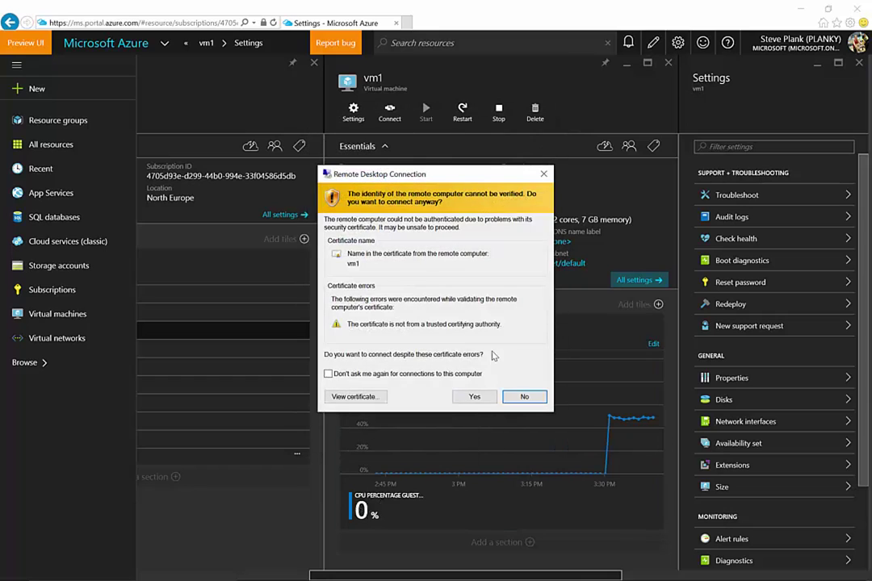
pyautogui.click(389, 376)
pyautogui.click(457, 398)
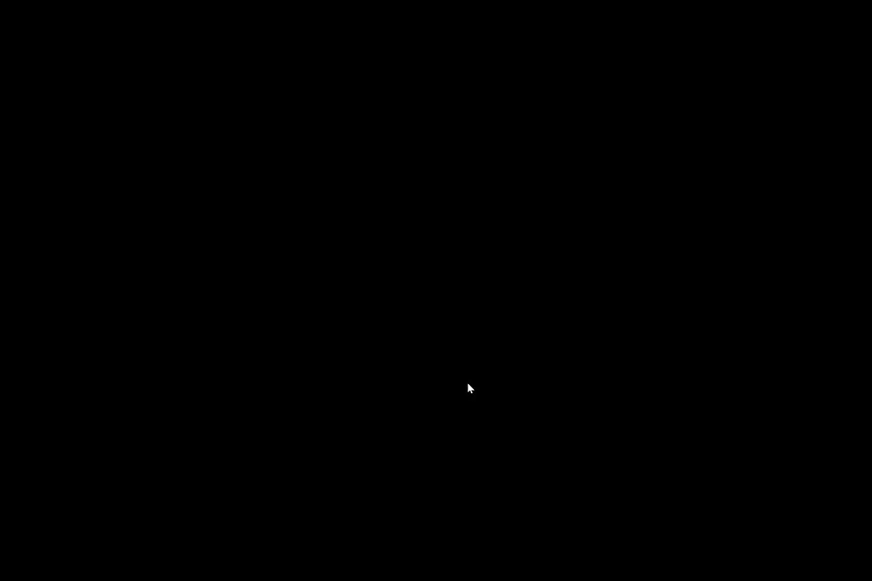
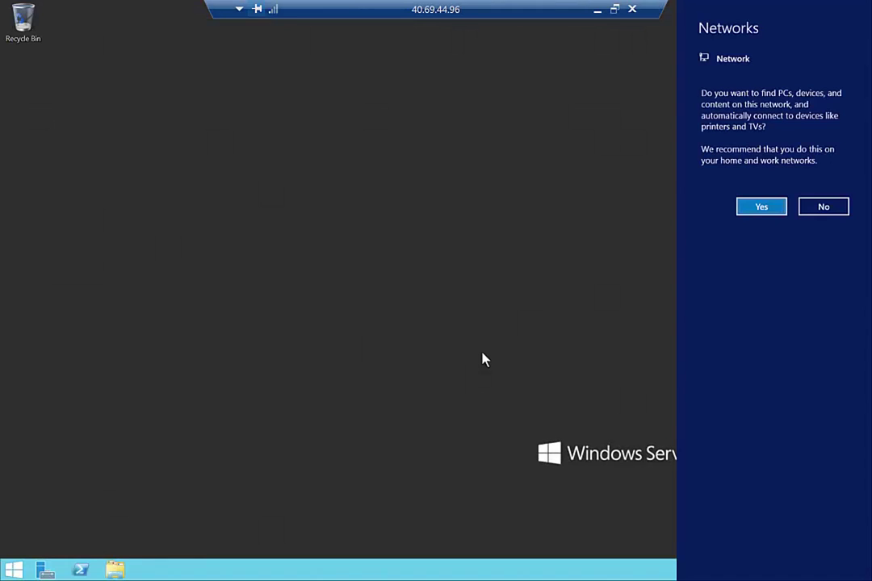
# On vm1, decline network discovery and launch Add Roles and Features from Server Manager.
pyautogui.click(819, 208)
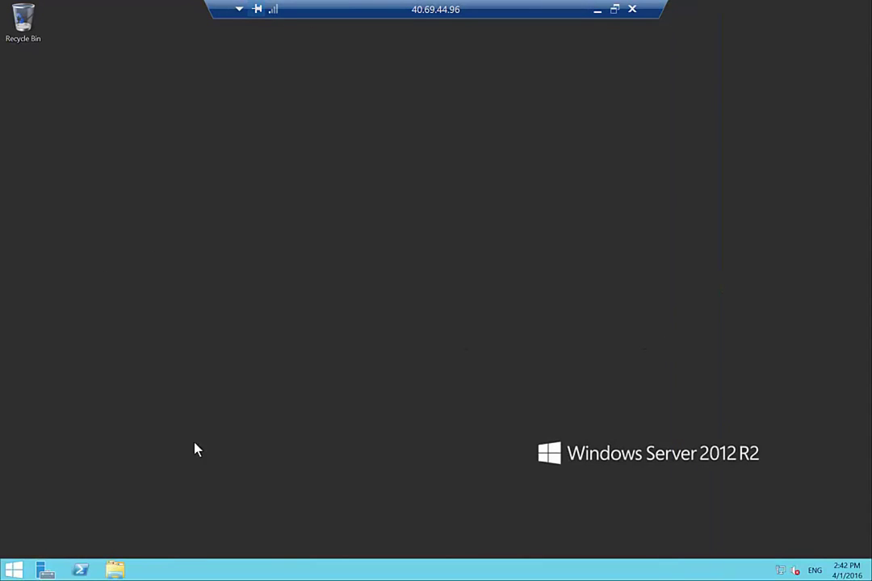
pyautogui.click(45, 570)
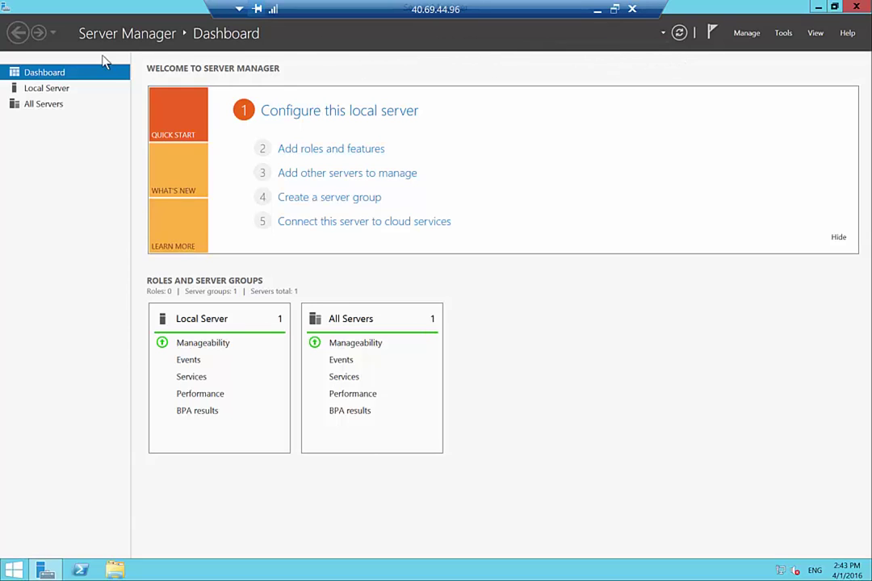
pyautogui.click(323, 153)
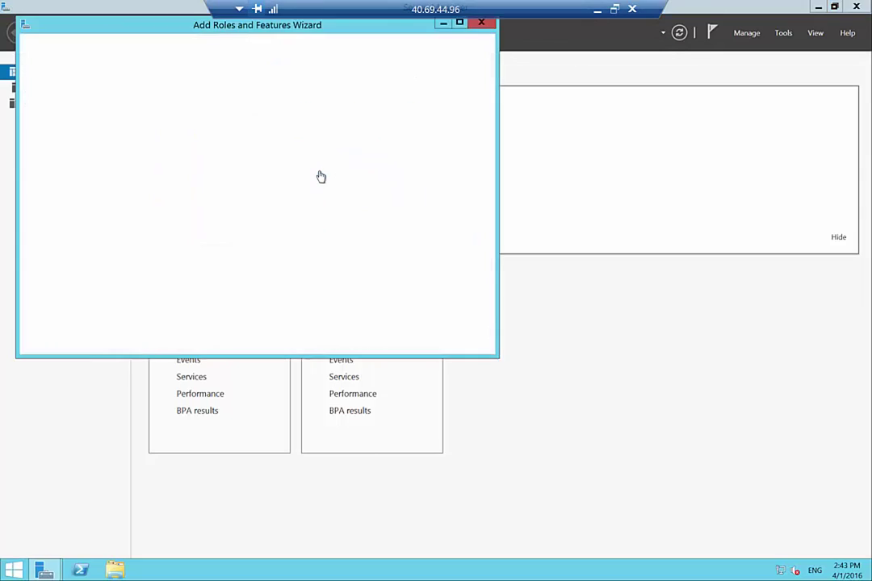
# Go through to role selection and tick Web Server (IIS) with its management tools.
pyautogui.click(160, 313)
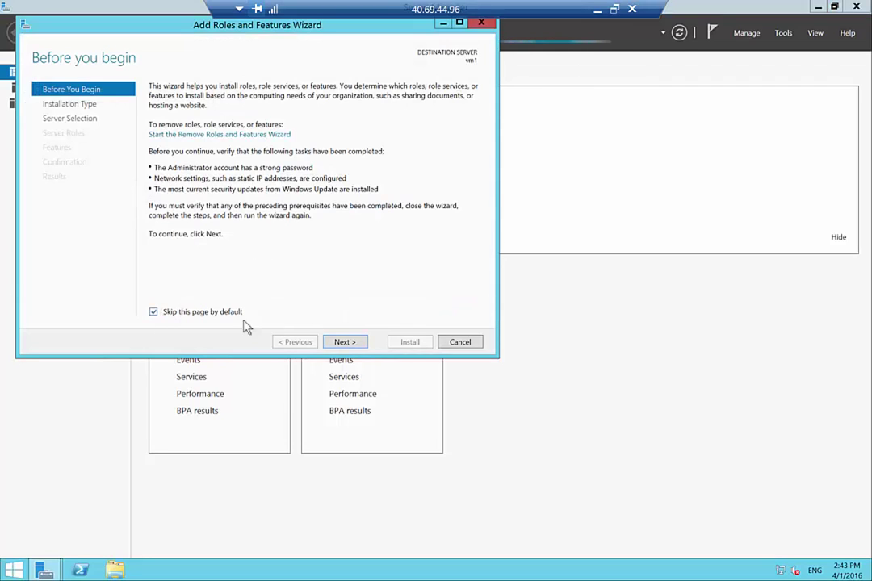
pyautogui.click(342, 343)
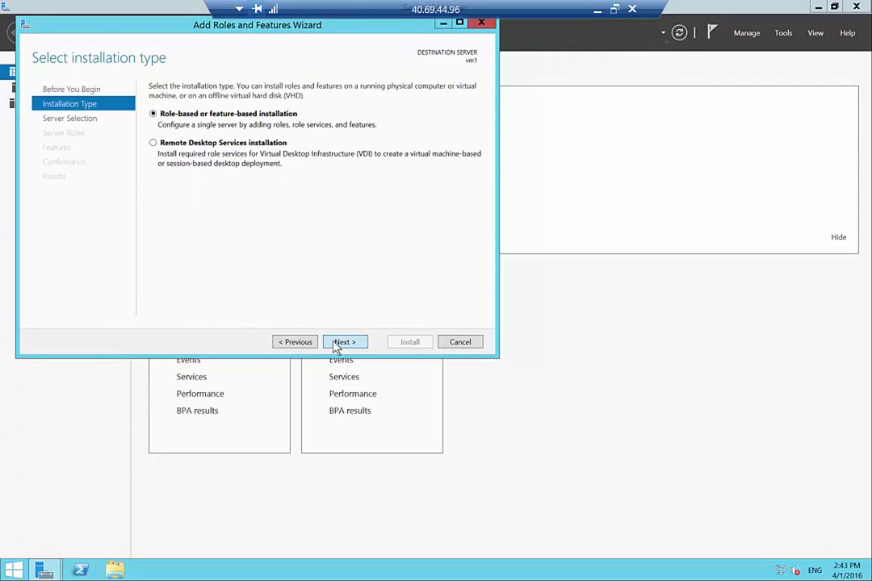
pyautogui.click(340, 342)
pyautogui.click(339, 342)
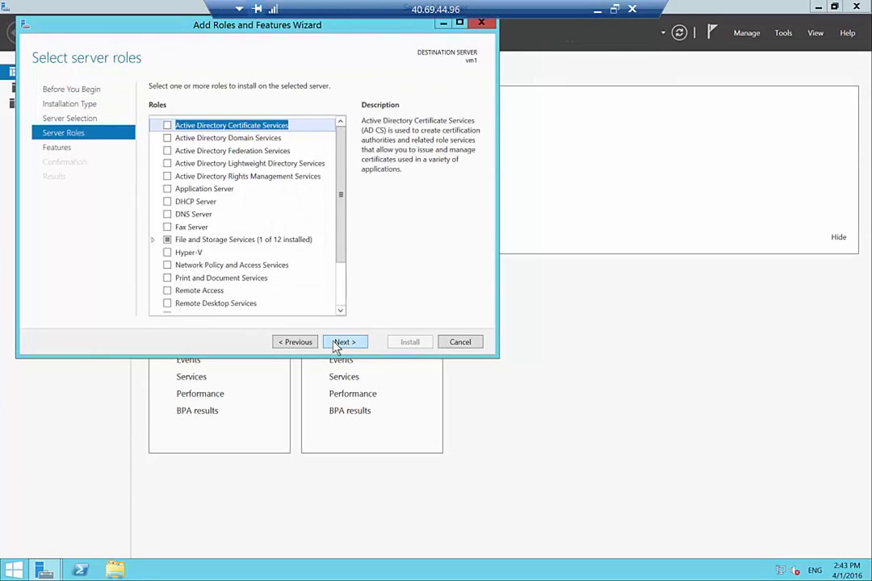
pyautogui.click(343, 294)
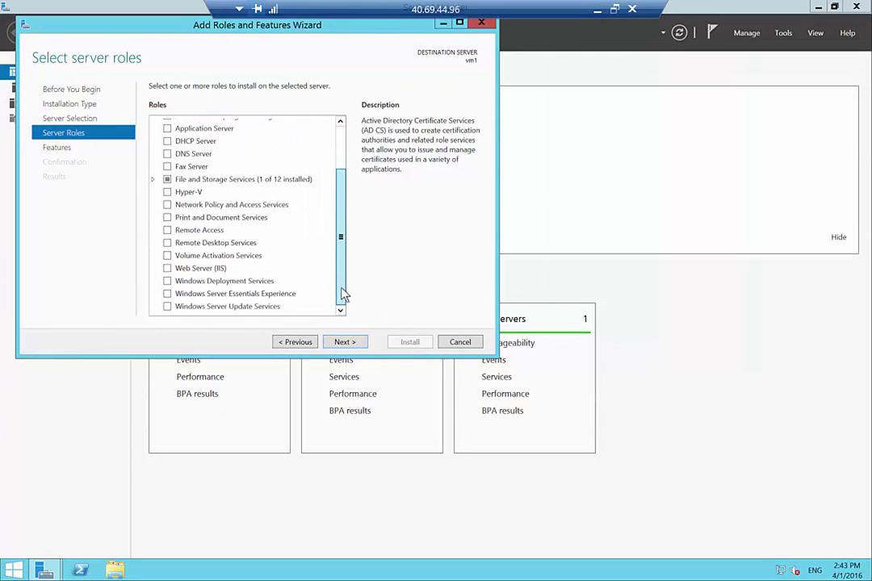
pyautogui.click(168, 269)
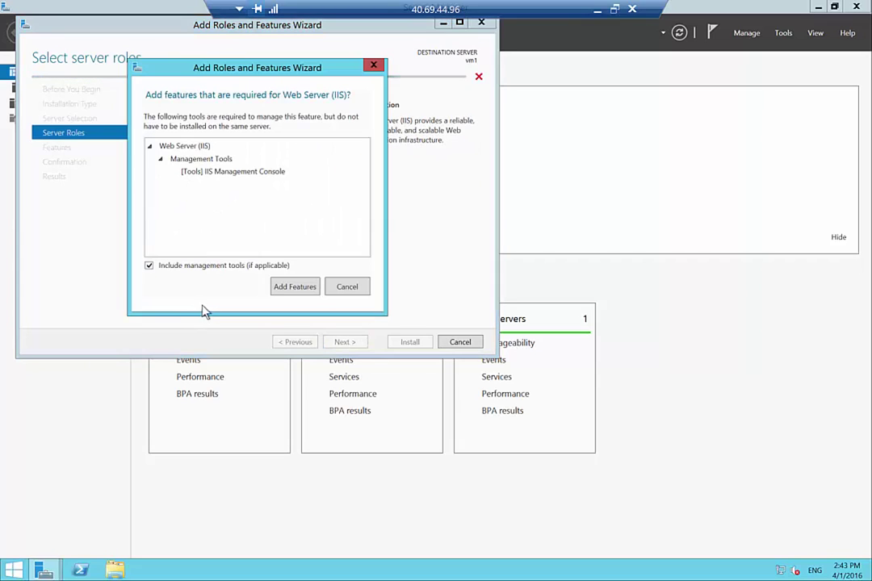
pyautogui.click(296, 289)
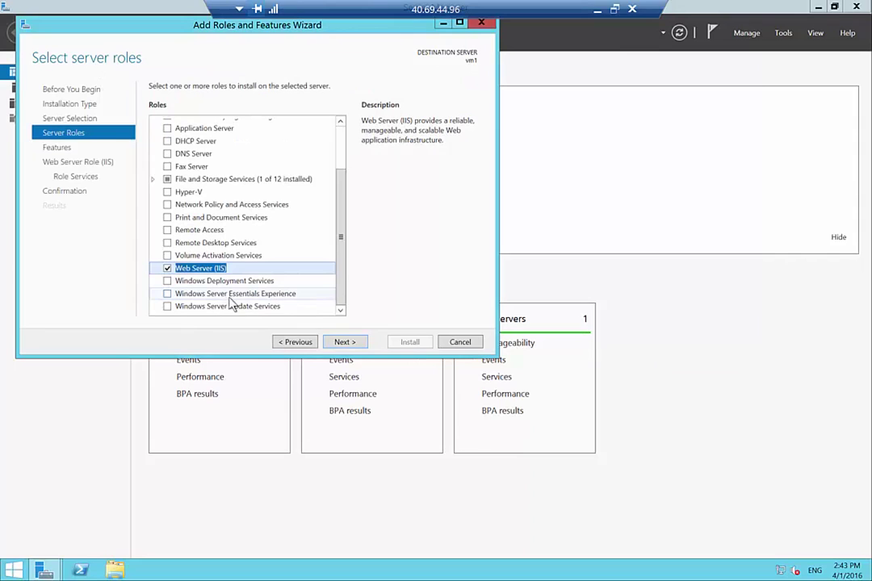
# Accept the default features and role services and start installing IIS on vm1.
pyautogui.click(345, 342)
pyautogui.click(346, 343)
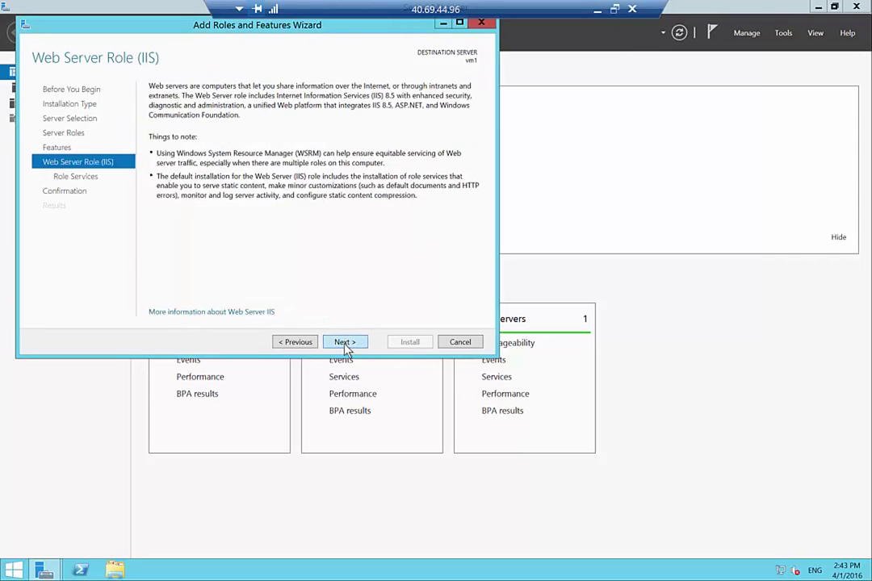
pyautogui.click(346, 343)
pyautogui.click(345, 342)
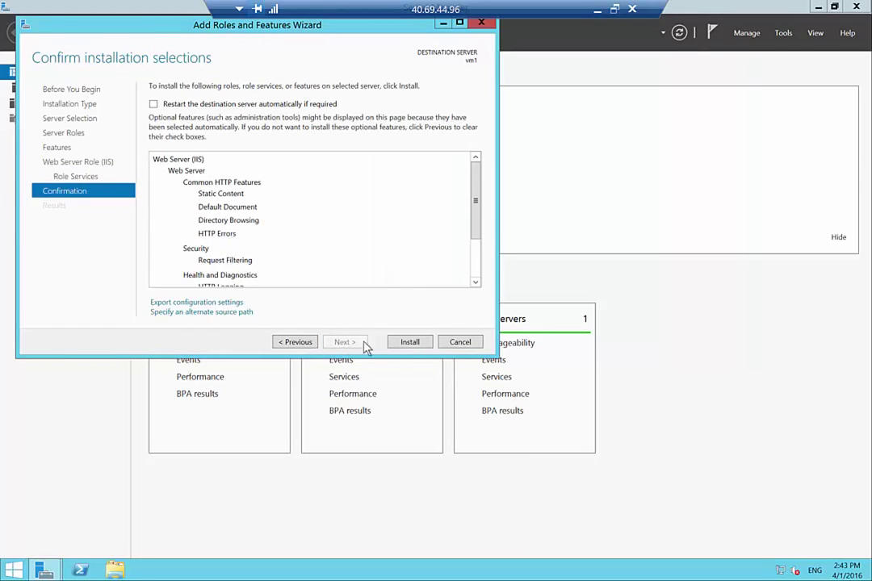
pyautogui.click(408, 346)
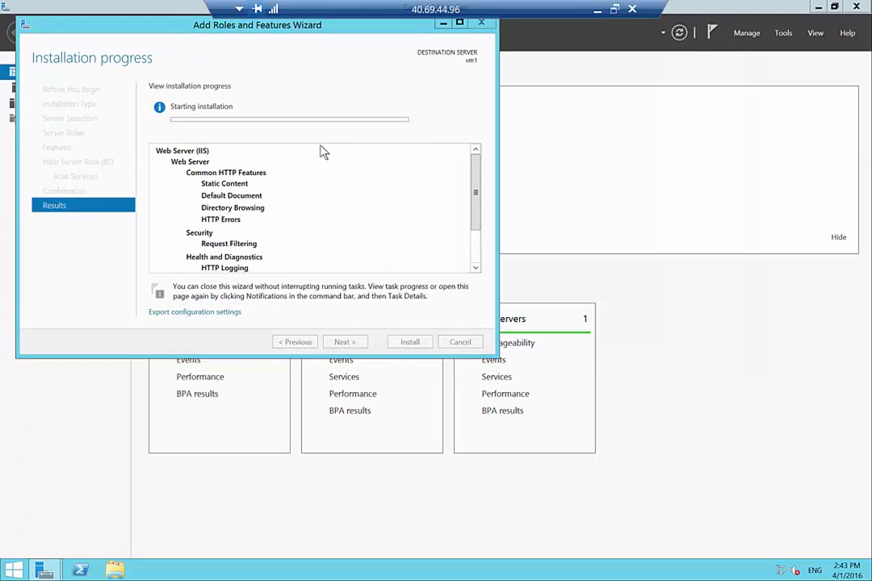
pyautogui.click(597, 13)
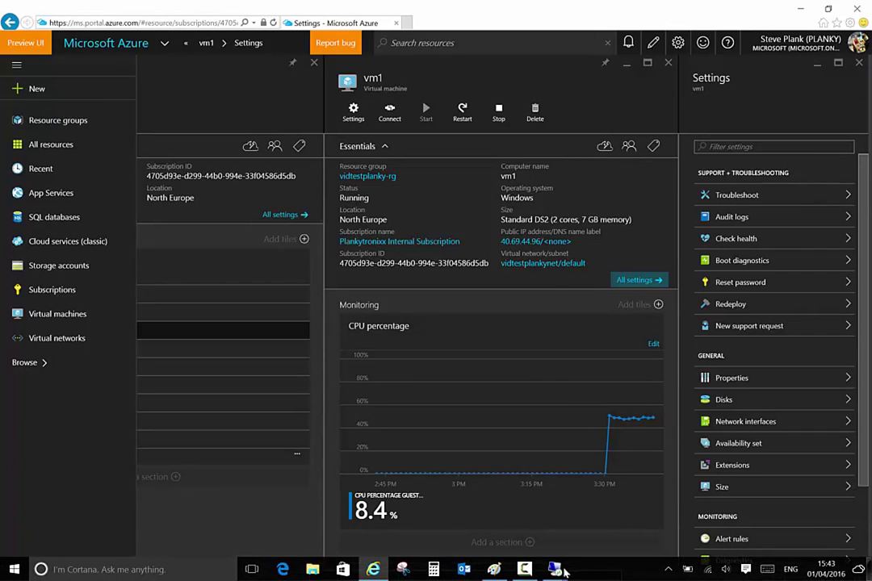
# Switch to the VM0 session and close its finished IIS installation wizard.
pyautogui.moveTo(555, 572)
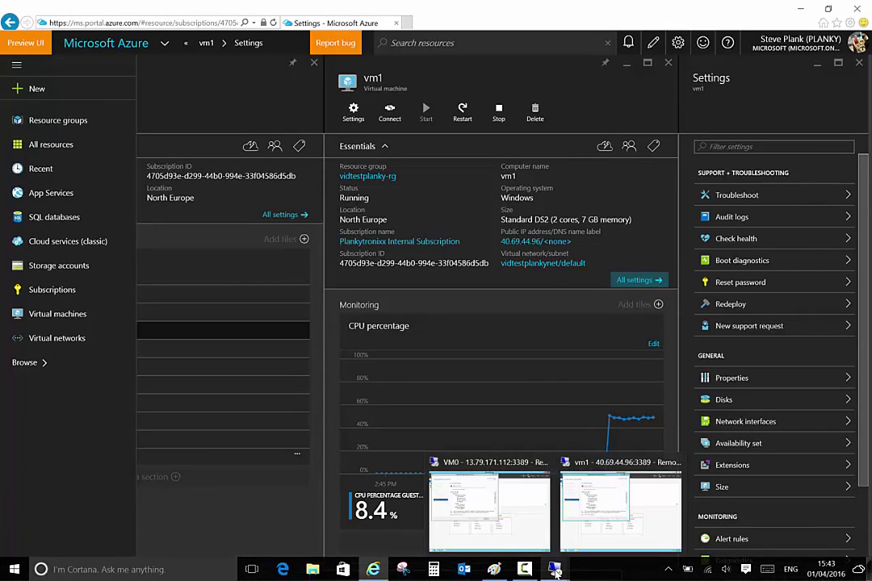
pyautogui.click(520, 533)
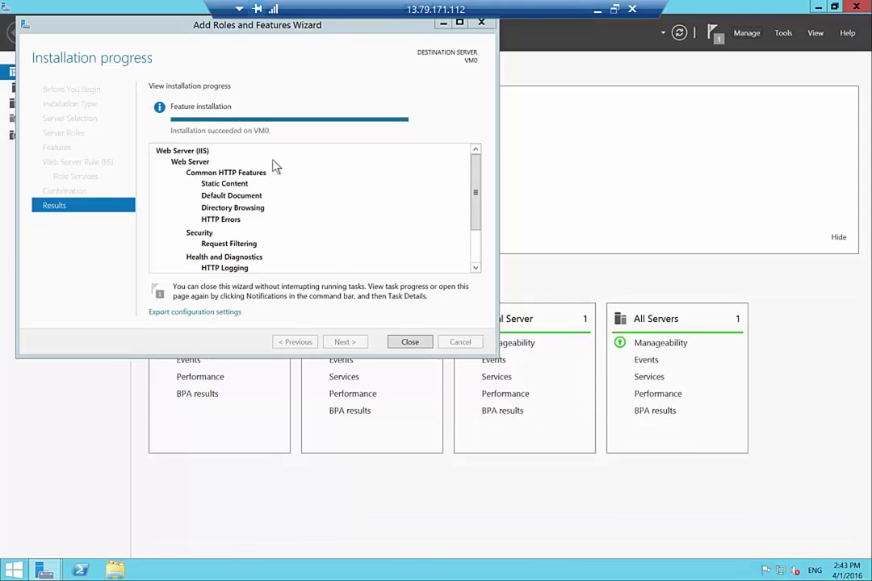
pyautogui.click(405, 345)
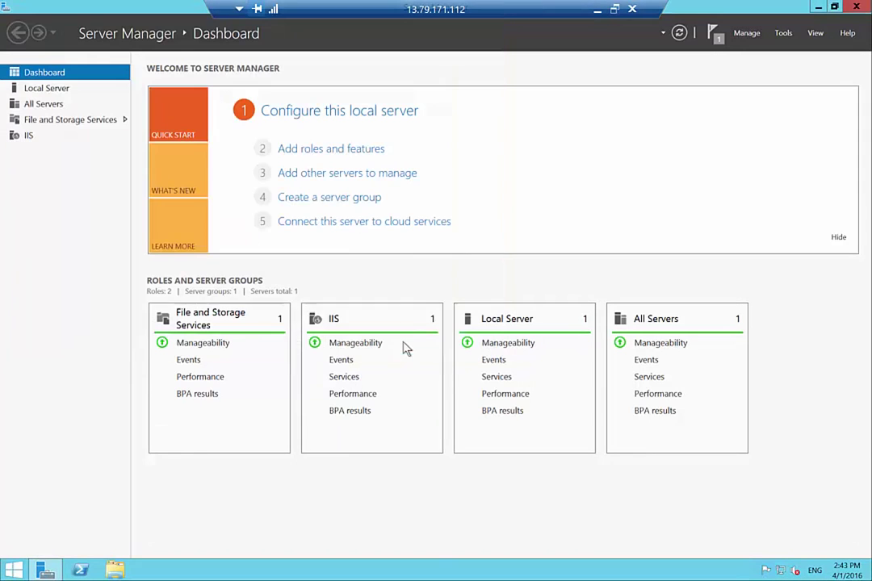
# Browse to C:\inetpub\wwwroot and open iis-85 for editing in Paint.
pyautogui.click(115, 571)
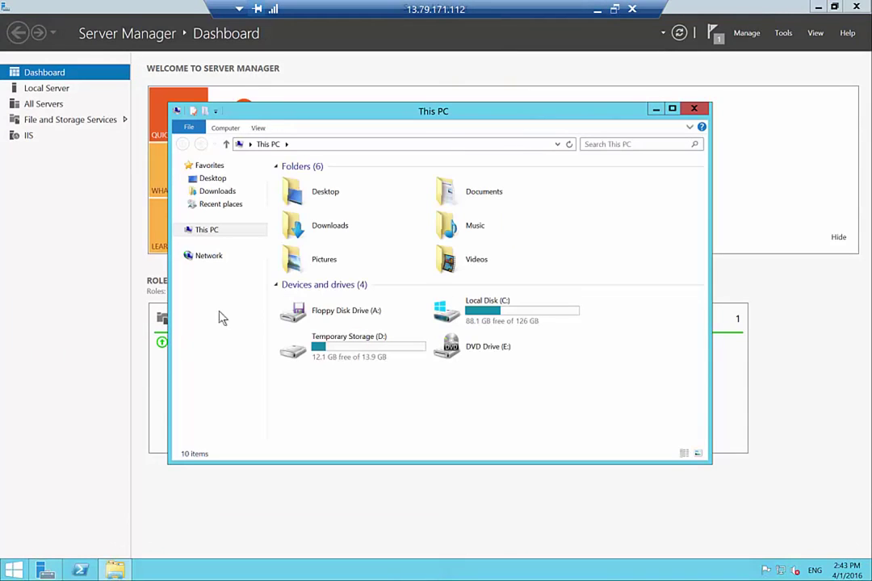
pyautogui.doubleClick(499, 314)
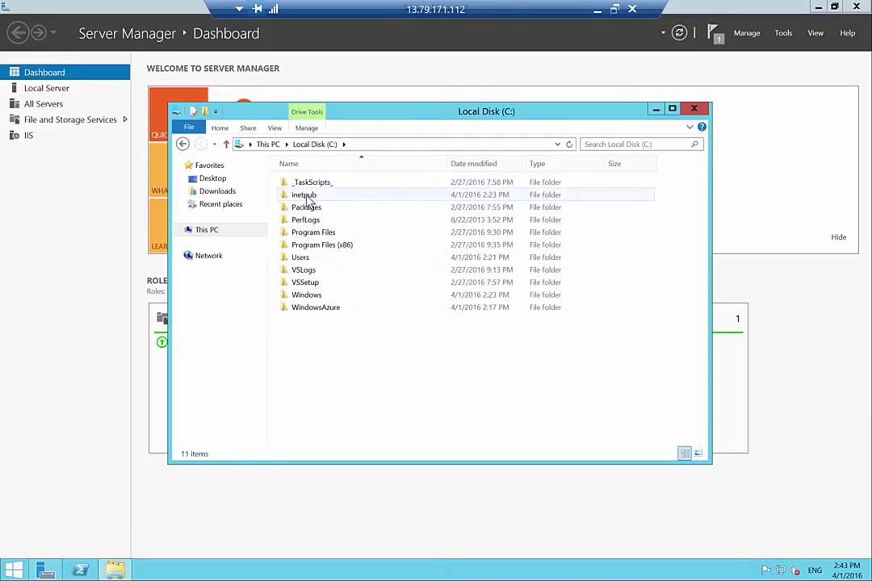
pyautogui.doubleClick(305, 196)
pyautogui.doubleClick(306, 237)
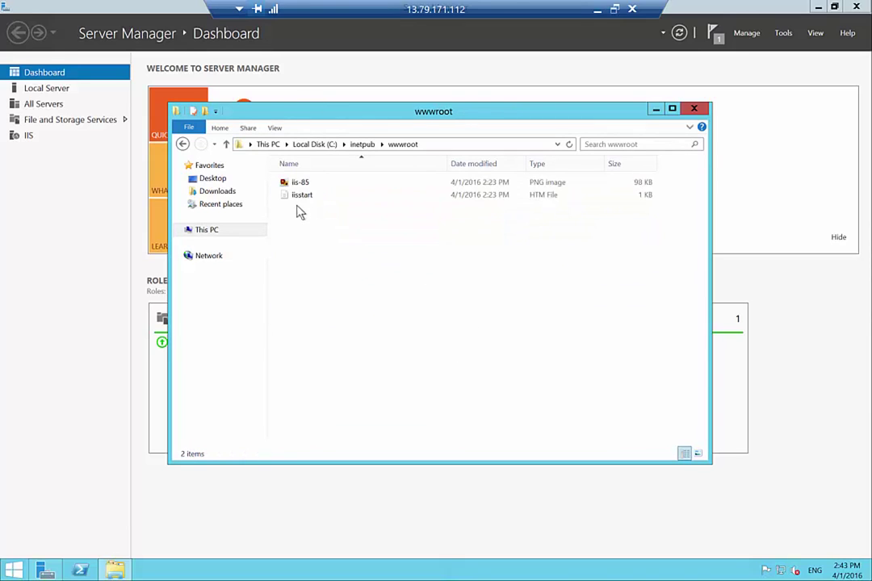
pyautogui.click(311, 185)
pyautogui.rightClick(312, 185)
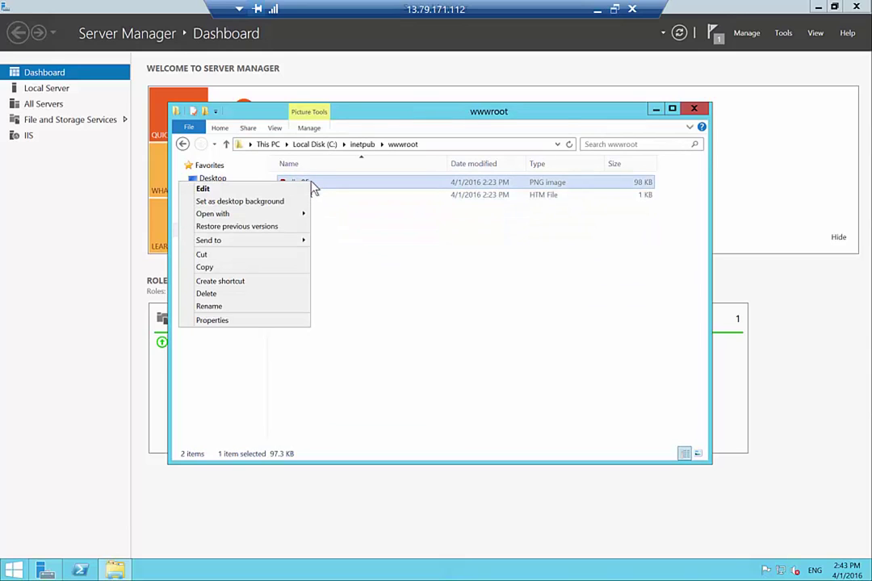
pyautogui.click(275, 190)
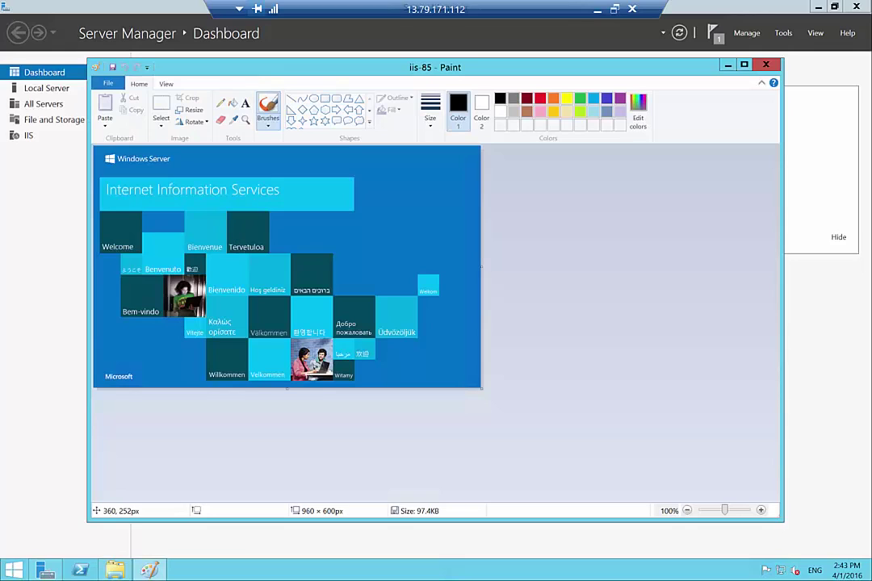
# With a white brush, paint 'VM0' across the IIS welcome image.
pyautogui.click(270, 106)
pyautogui.click(499, 111)
pyautogui.click(268, 126)
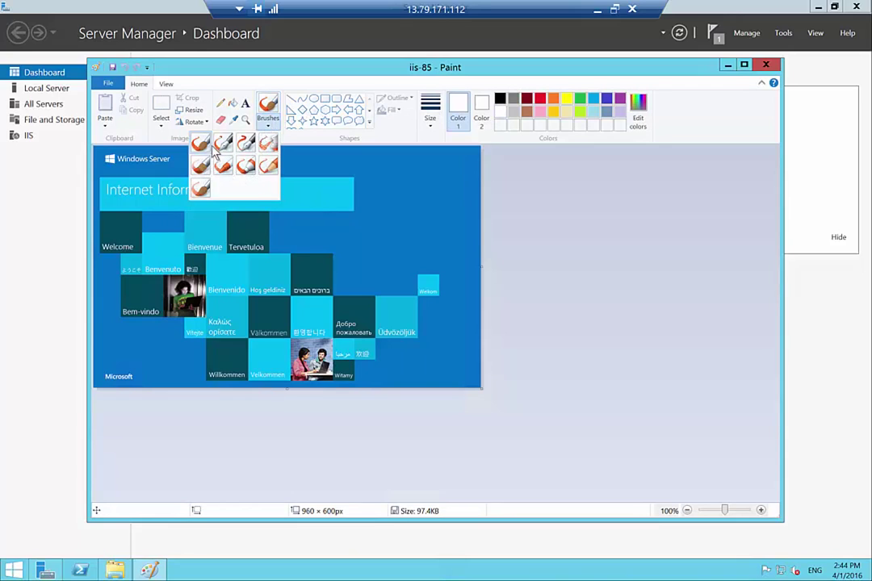
pyautogui.click(199, 167)
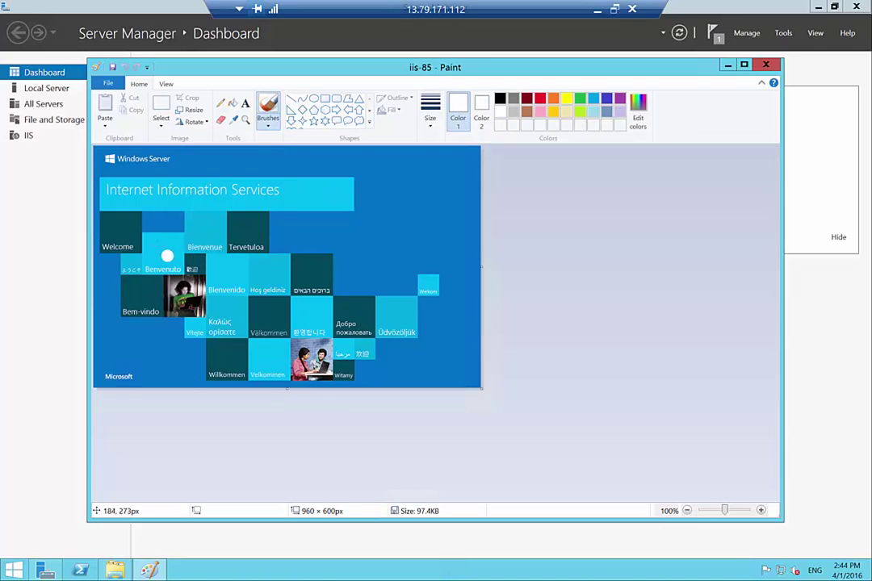
pyautogui.moveTo(153, 240)
pyautogui.mouseDown()
pyautogui.moveTo(193, 317)
pyautogui.moveTo(227, 258)
pyautogui.mouseUp()
pyautogui.moveTo(259, 317)
pyautogui.mouseDown()
pyautogui.moveTo(264, 237)
pyautogui.moveTo(331, 297)
pyautogui.mouseUp()
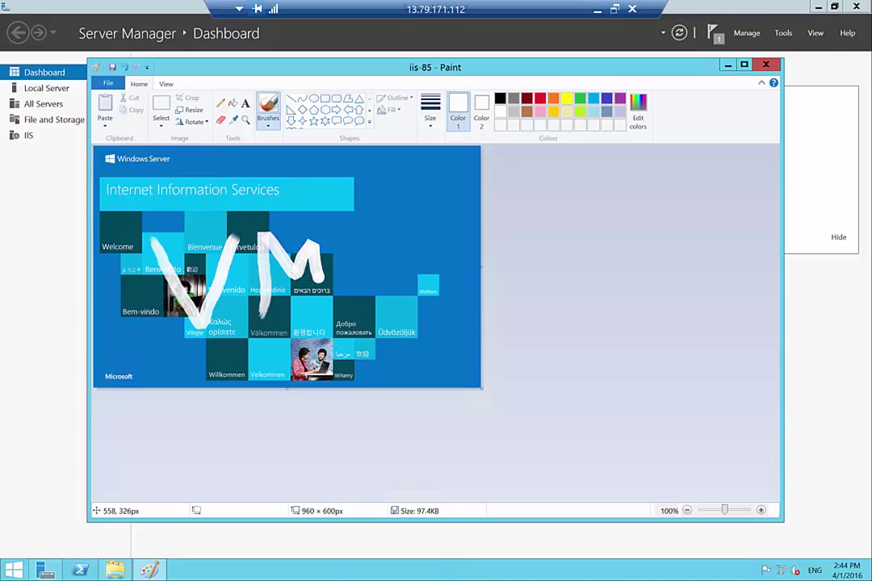
pyautogui.moveTo(377, 240)
pyautogui.mouseDown()
pyautogui.moveTo(400, 306)
pyautogui.moveTo(398, 241)
pyautogui.mouseUp()
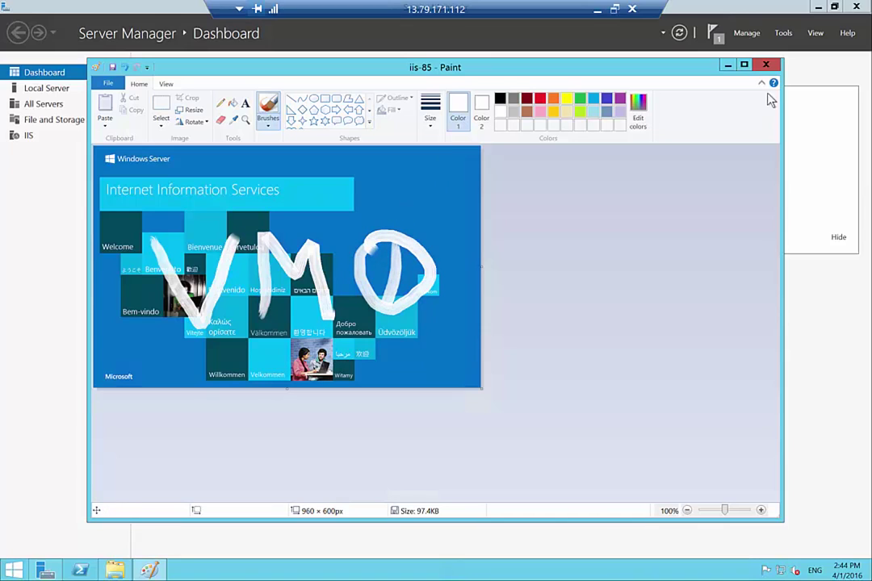
# Save the changes to iis-85.png, closing Paint, and bring up the Start screen.
pyautogui.click(765, 64)
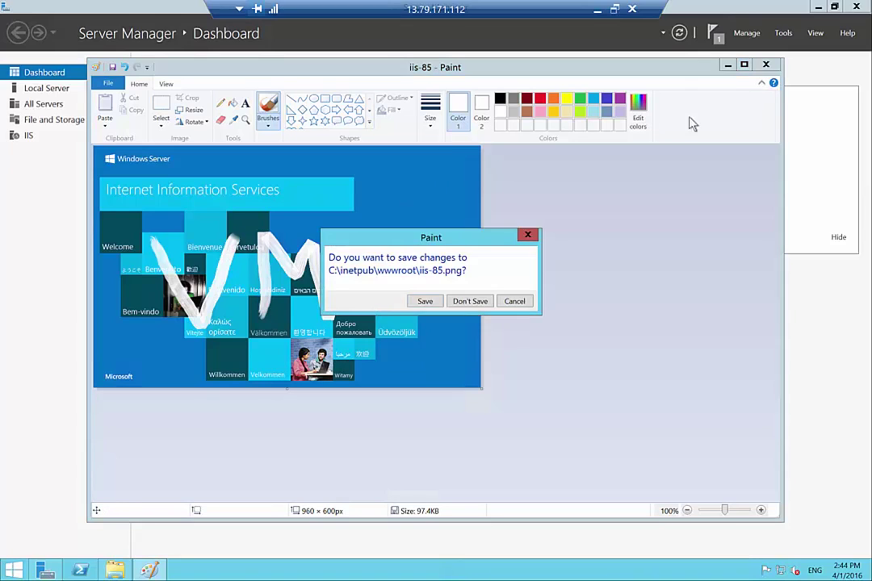
pyautogui.click(425, 301)
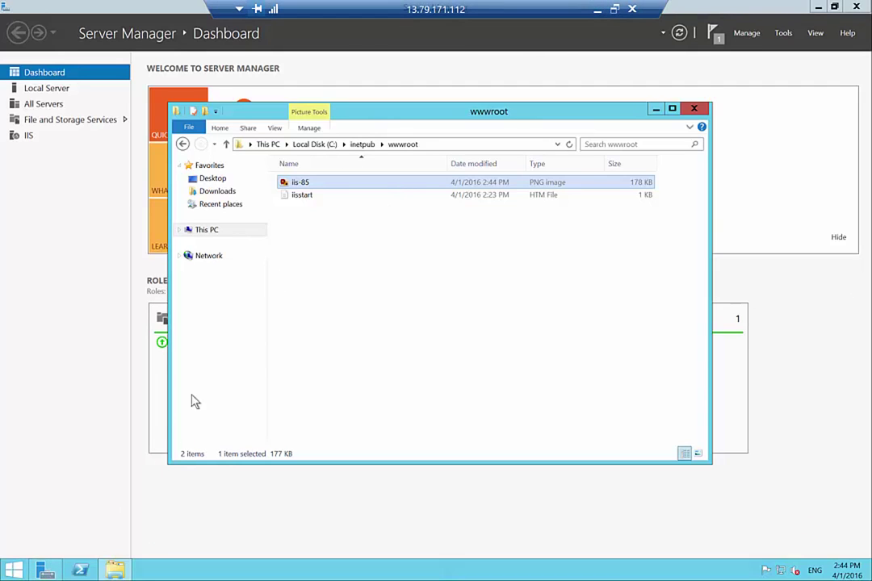
pyautogui.click(12, 570)
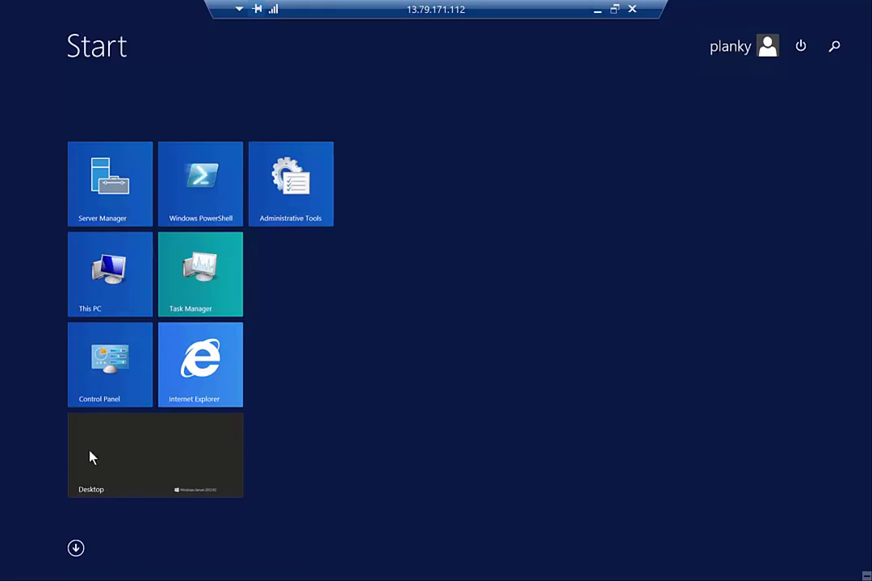
pyautogui.click(194, 379)
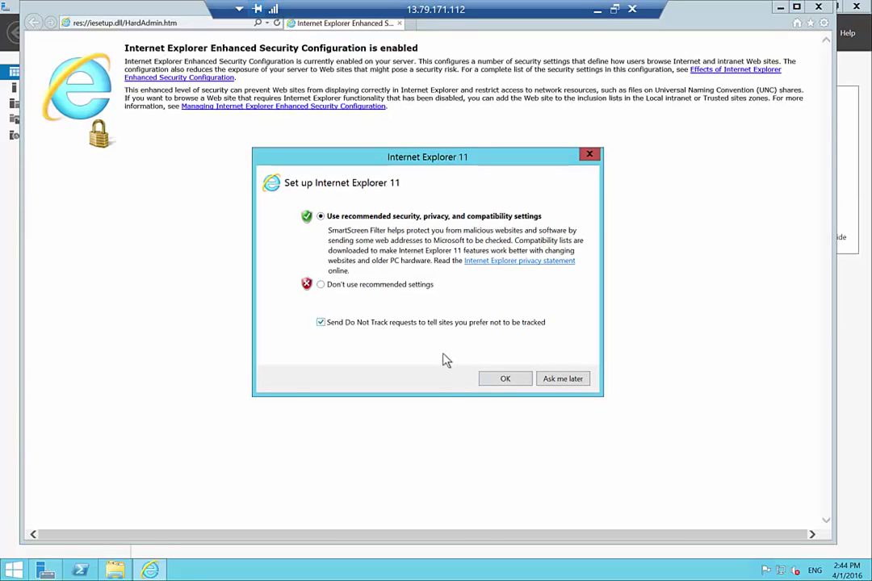
pyautogui.click(504, 378)
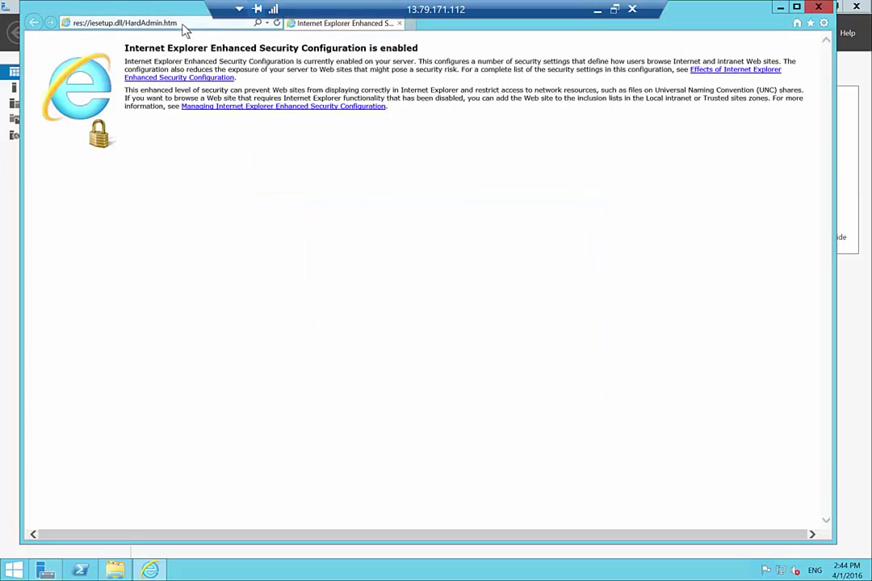
pyautogui.click(184, 24)
pyautogui.write('http://local')
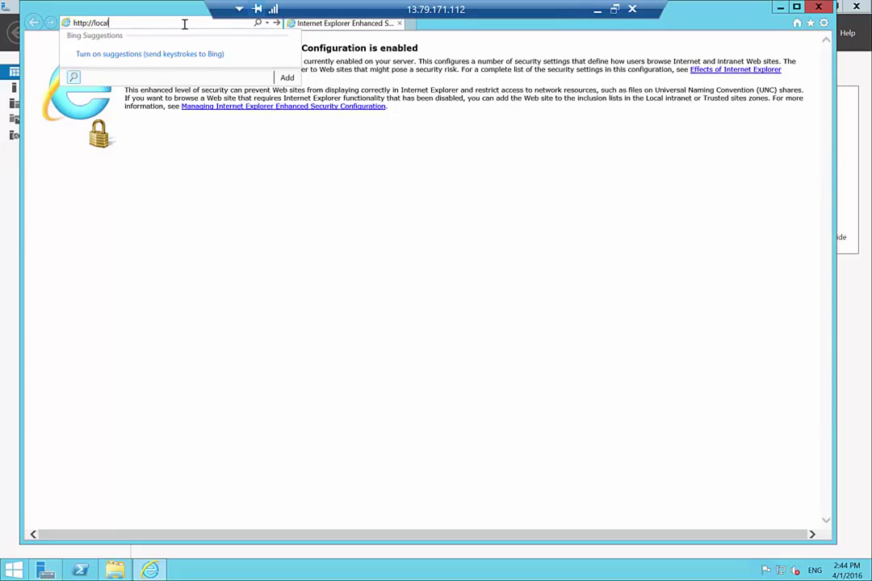
pyautogui.write('host')
pyautogui.press('Return')
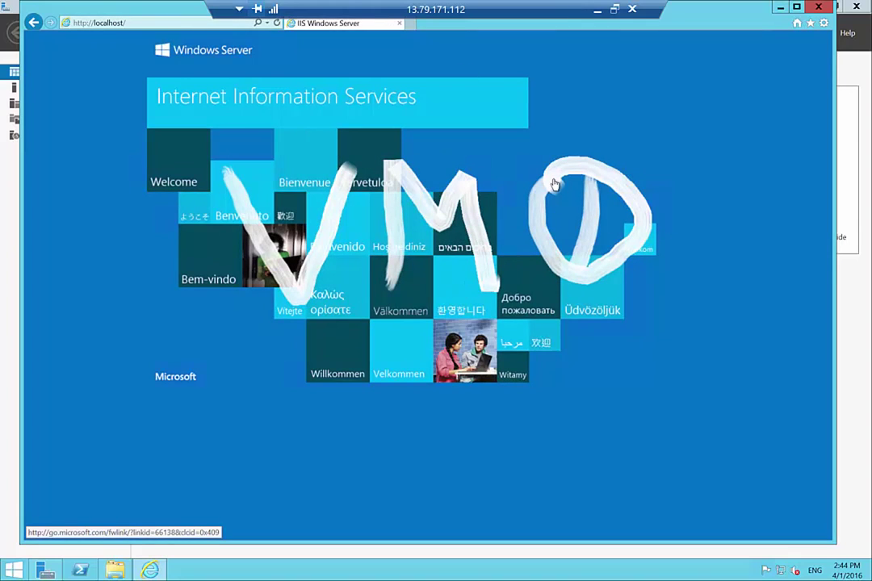
# Close the browser and wwwroot windows, switch to vm1 and close its finished wizard.
pyautogui.click(818, 7)
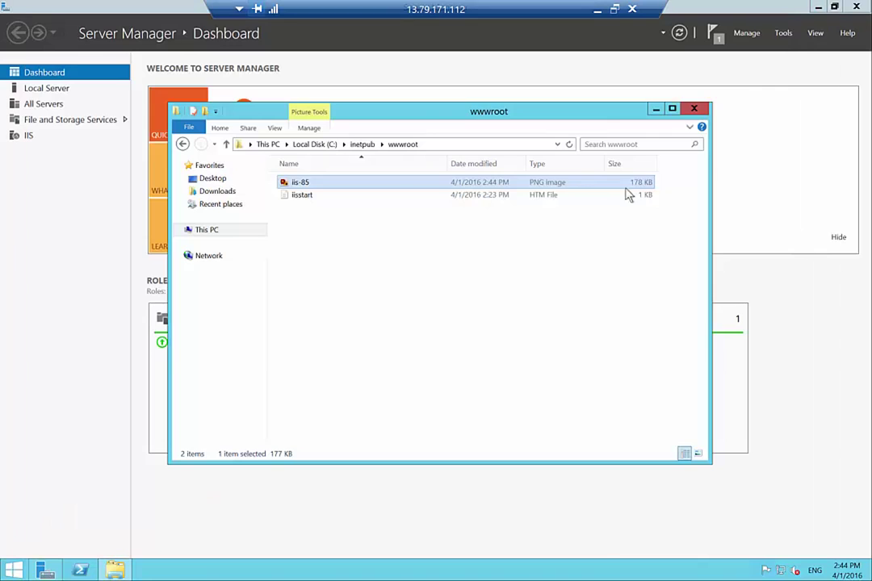
pyautogui.click(693, 108)
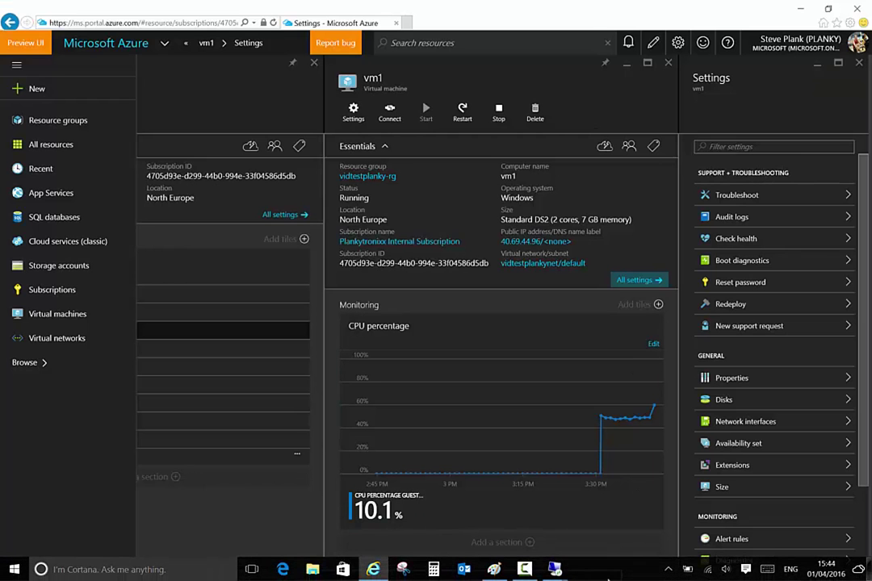
pyautogui.moveTo(554, 571)
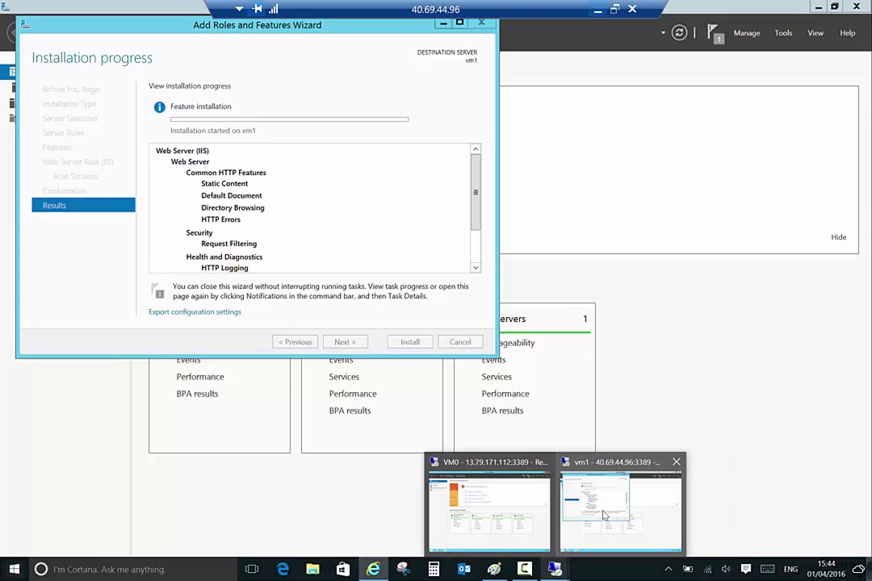
pyautogui.click(604, 515)
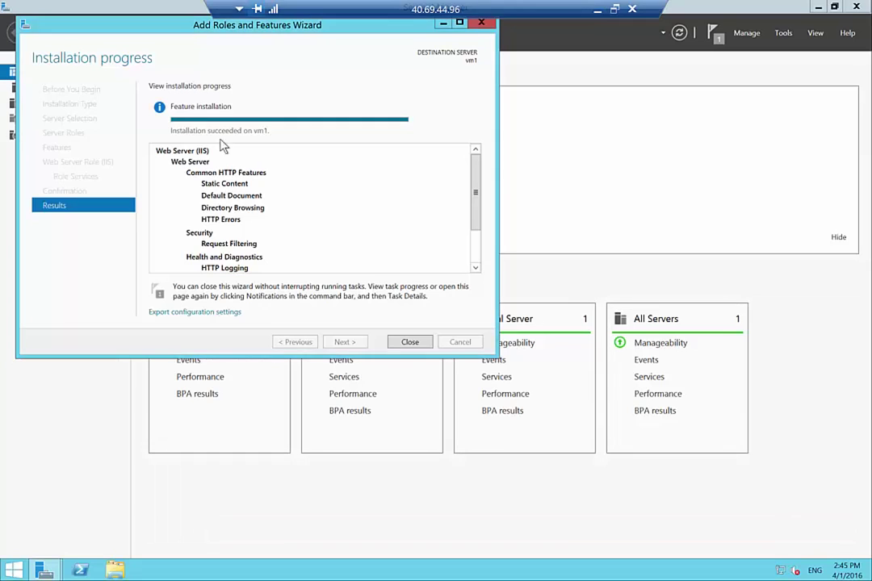
pyautogui.click(411, 342)
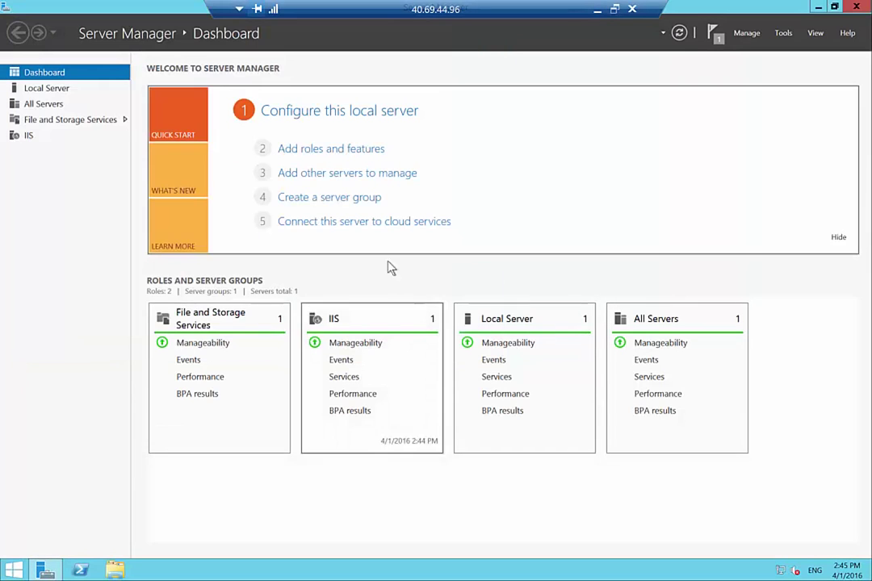
# Browse to C:\inetpub\wwwroot in File Explorer on vm1.
pyautogui.click(113, 571)
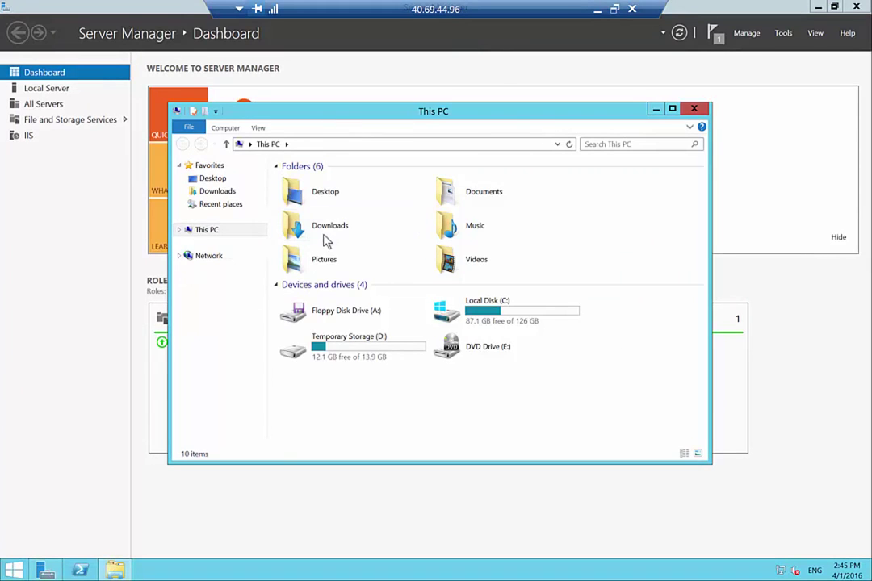
pyautogui.doubleClick(484, 313)
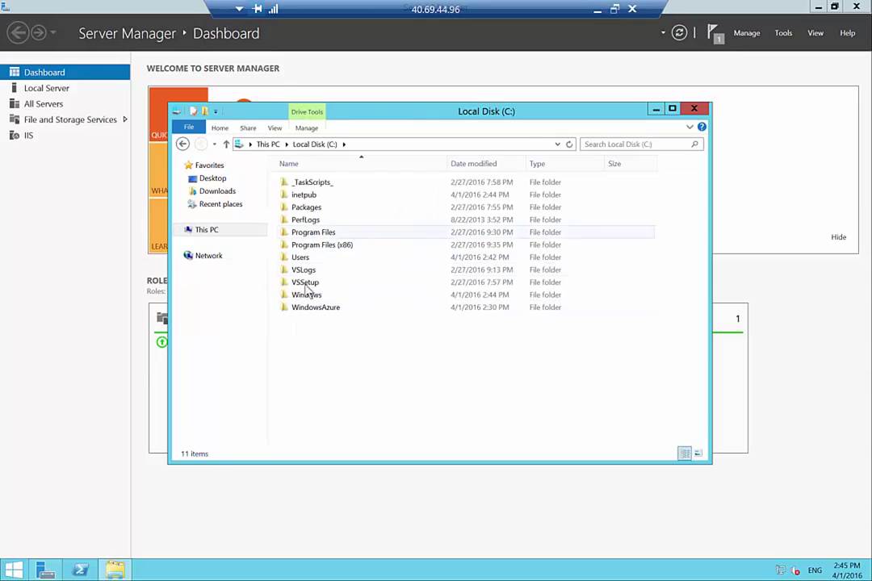
pyautogui.doubleClick(304, 205)
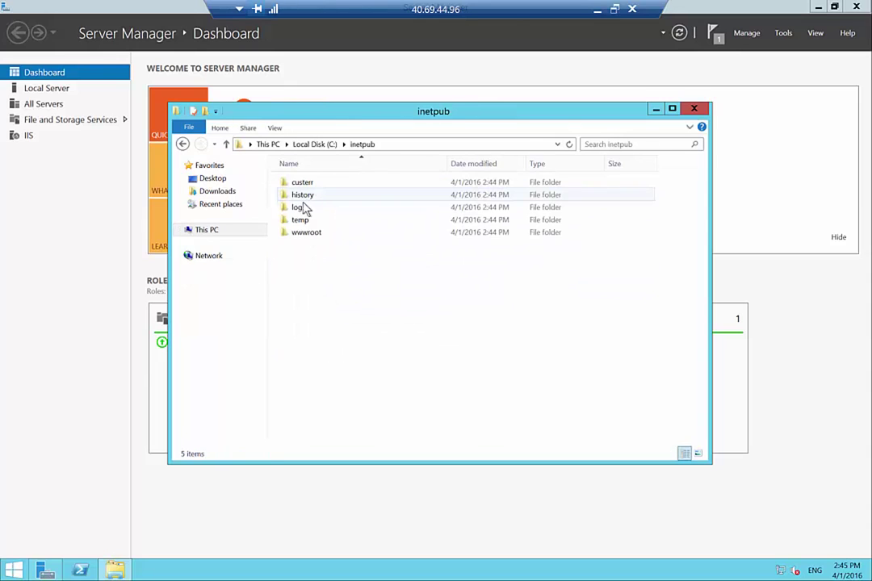
pyautogui.doubleClick(312, 236)
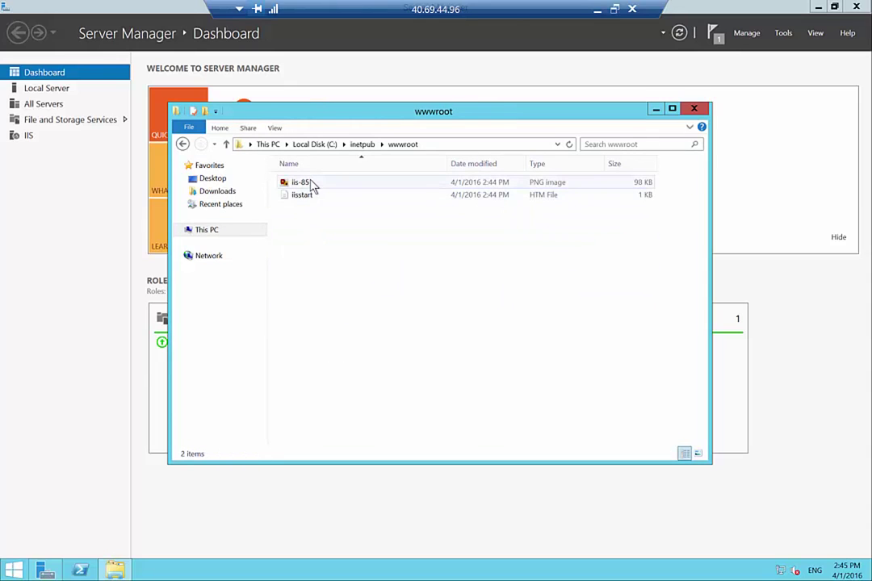
# Open iis-85 in Paint and paint 'VM1' across it with a white brush.
pyautogui.rightClick(313, 185)
pyautogui.click(249, 188)
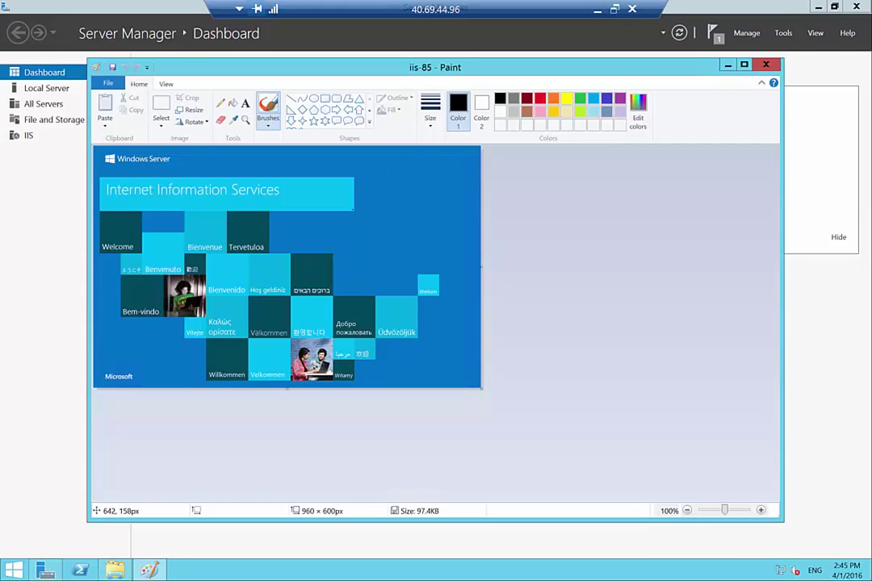
pyautogui.click(268, 127)
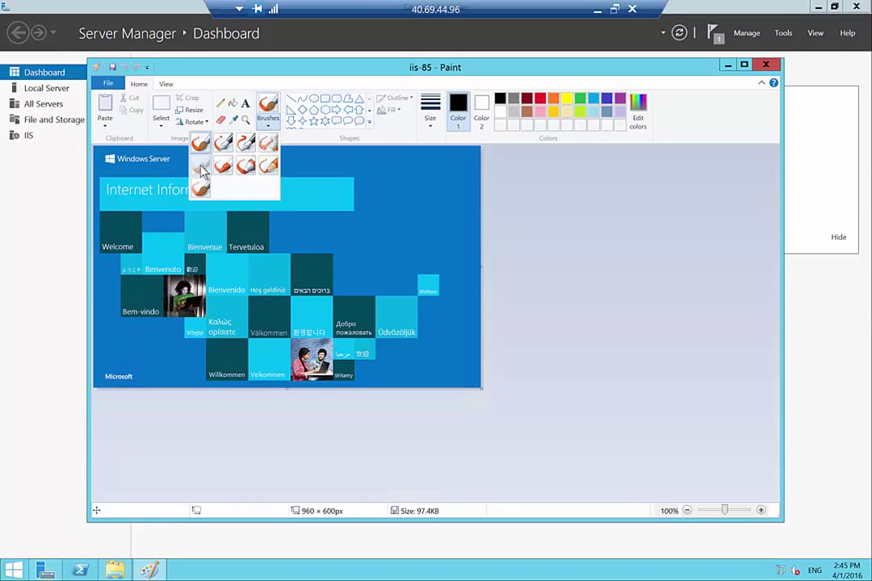
pyautogui.click(201, 167)
pyautogui.click(499, 112)
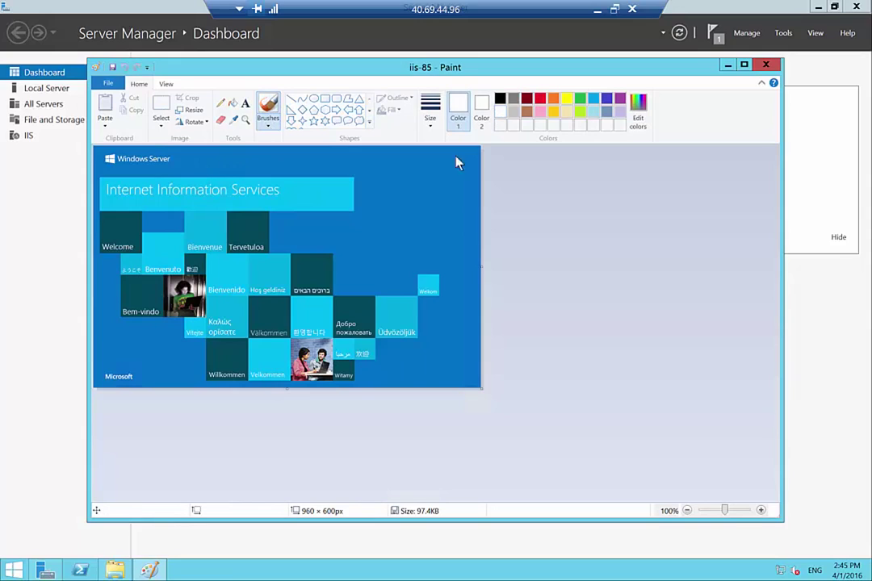
pyautogui.moveTo(132, 234)
pyautogui.mouseDown()
pyautogui.moveTo(152, 279)
pyautogui.moveTo(195, 321)
pyautogui.moveTo(215, 244)
pyautogui.mouseUp()
pyautogui.moveTo(235, 347)
pyautogui.mouseDown()
pyautogui.moveTo(239, 236)
pyautogui.moveTo(268, 283)
pyautogui.moveTo(292, 237)
pyautogui.moveTo(296, 341)
pyautogui.mouseUp()
pyautogui.moveTo(325, 258)
pyautogui.mouseDown()
pyautogui.moveTo(344, 240)
pyautogui.moveTo(356, 274)
pyautogui.moveTo(362, 347)
pyautogui.moveTo(354, 349)
pyautogui.moveTo(387, 352)
pyautogui.mouseUp()
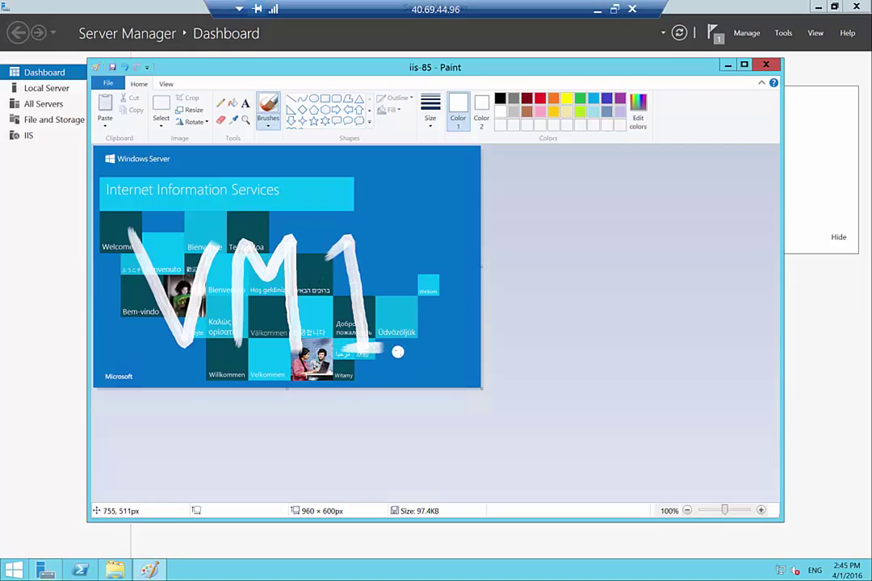
# Save iis-85.png and close Paint, the wwwroot window and Server Manager.
pyautogui.click(766, 65)
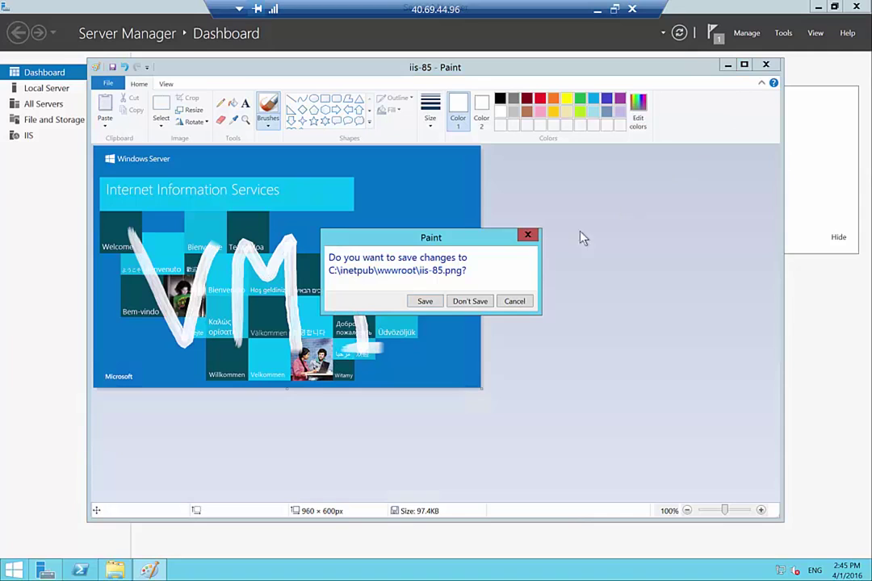
pyautogui.click(429, 301)
pyautogui.click(693, 108)
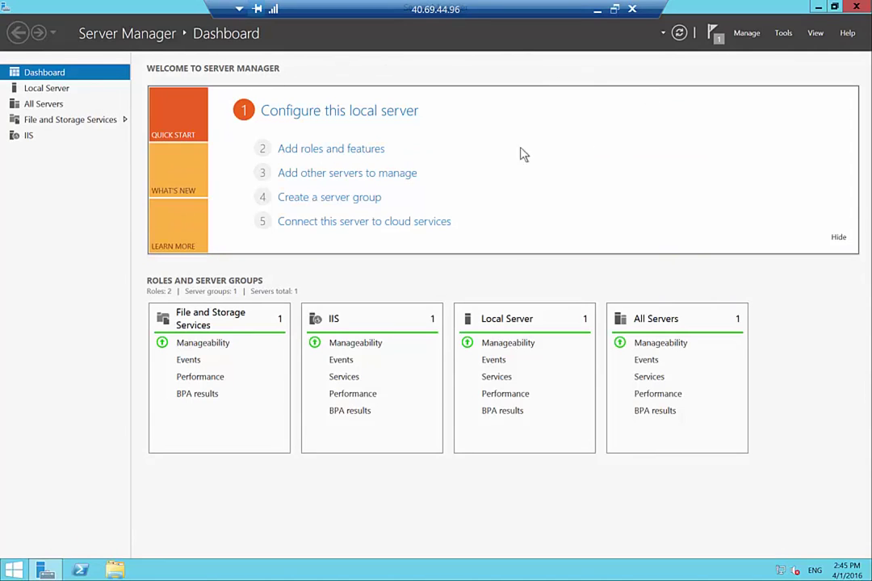
pyautogui.click(858, 7)
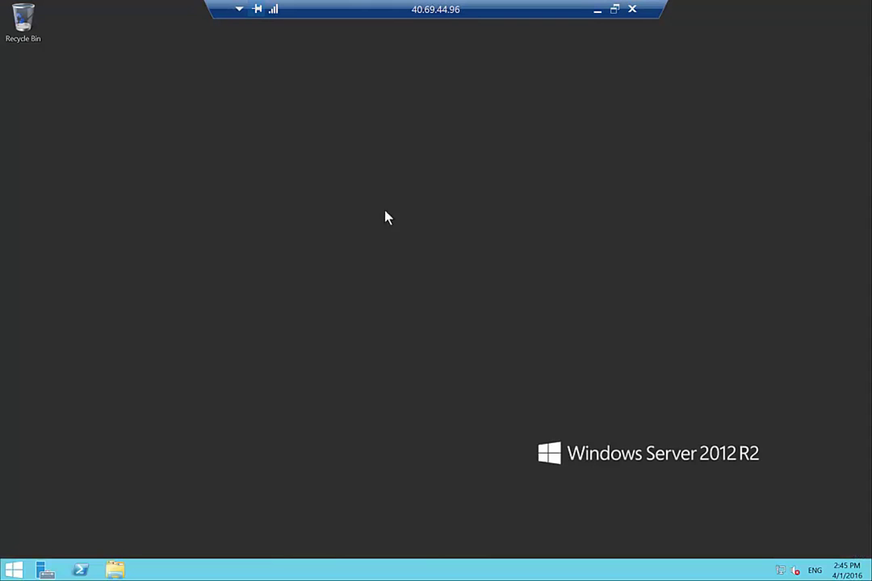
# Sign out of the vm1 remote session from the Start screen's account menu.
pyautogui.click(14, 573)
pyautogui.click(191, 470)
pyautogui.click(12, 573)
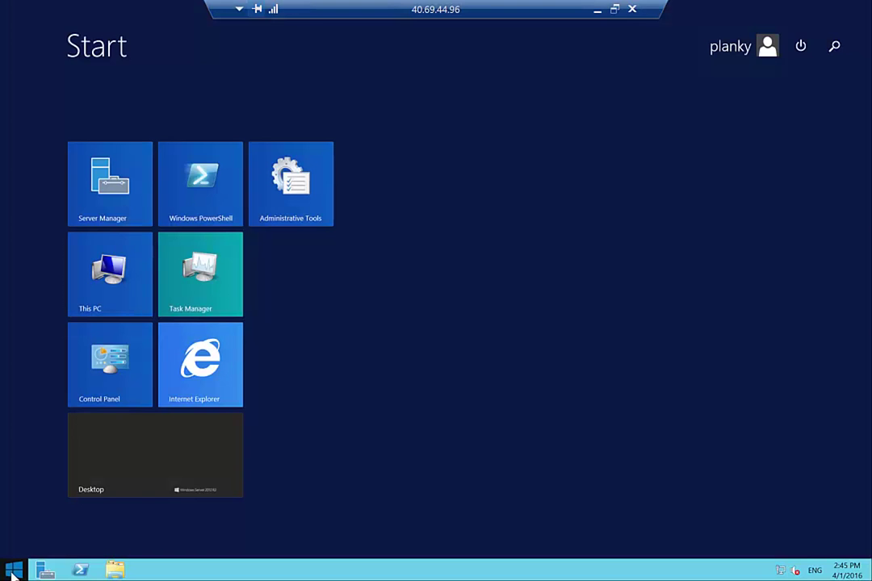
pyautogui.click(767, 48)
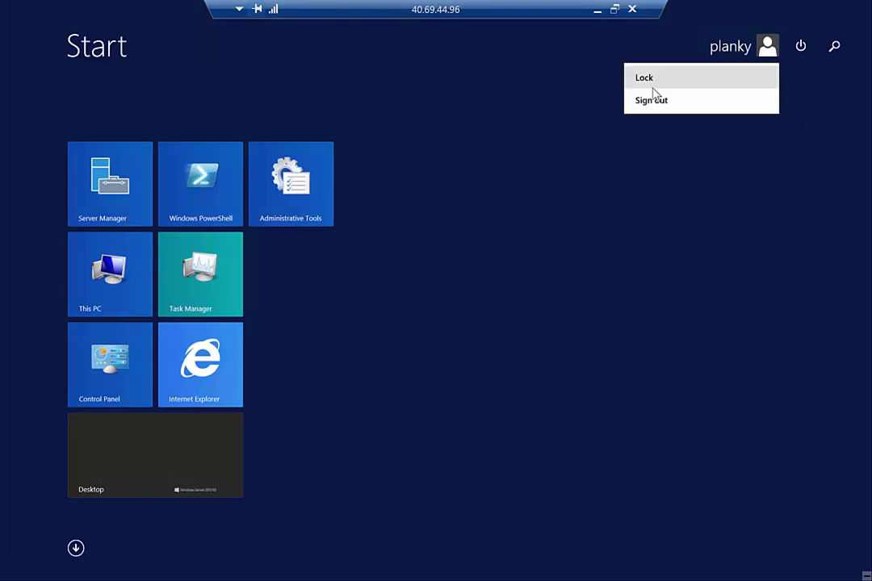
pyautogui.click(662, 103)
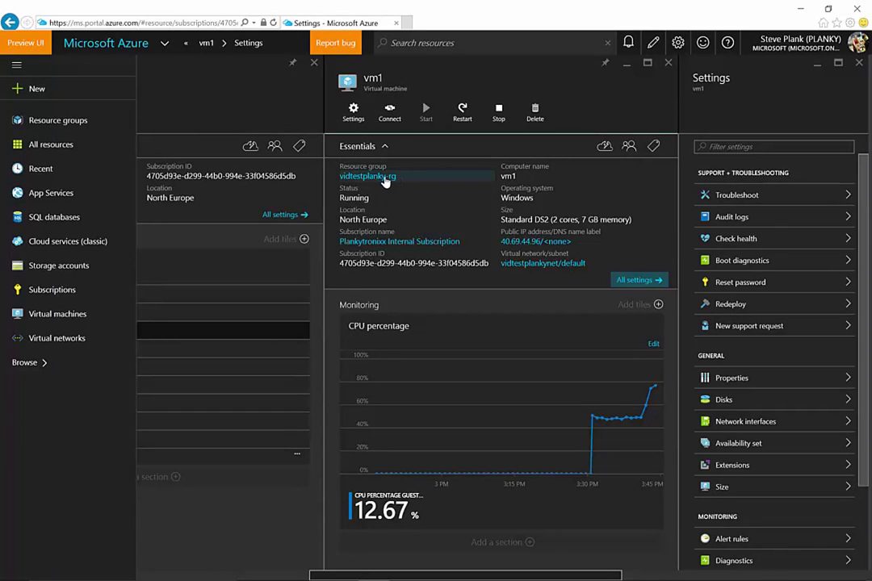
pyautogui.moveTo(554, 578)
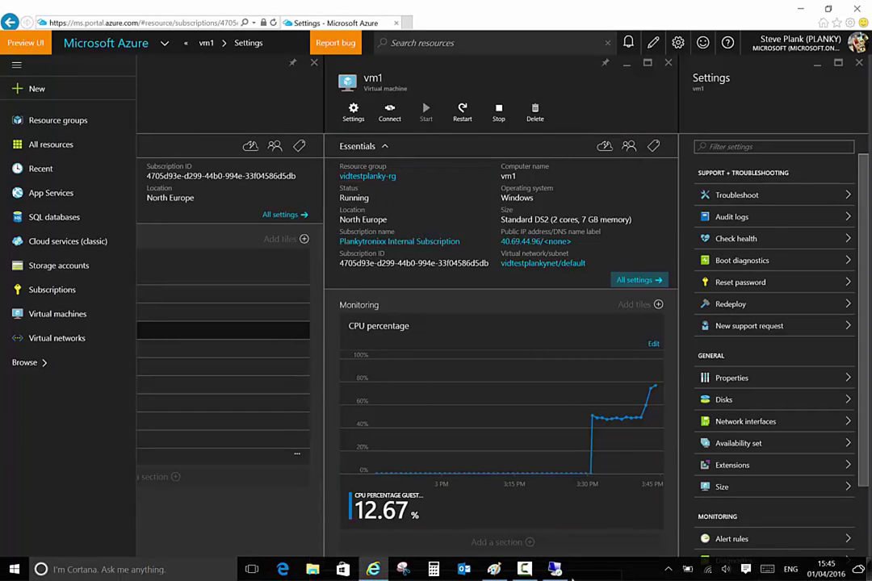
# Label VM0 and VM1 'IIS' in purple and add a black endpoint dot at right.
pyautogui.click(493, 570)
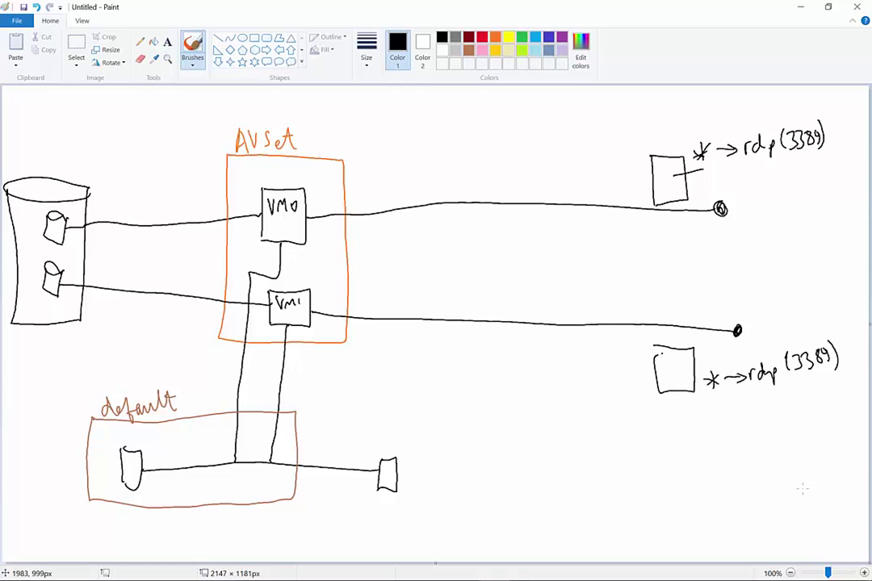
pyautogui.click(562, 37)
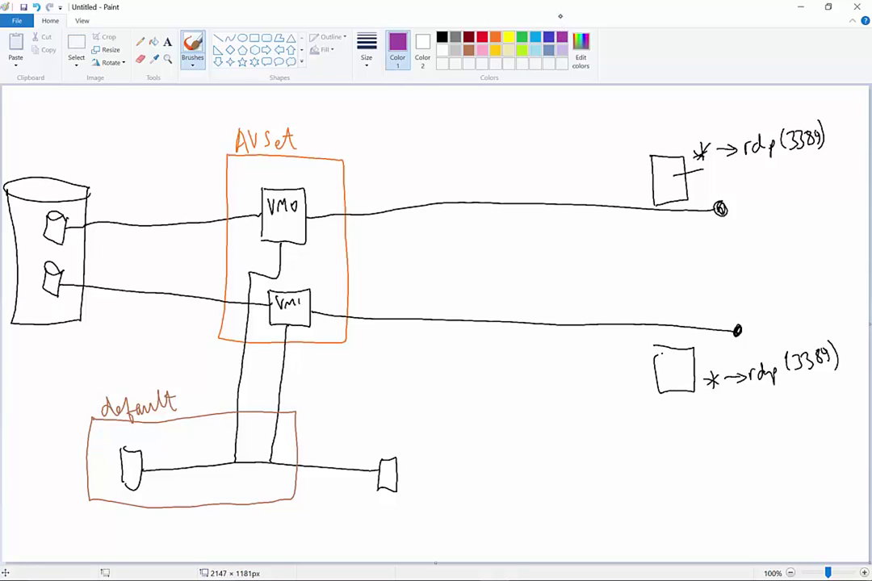
pyautogui.moveTo(274, 180); pyautogui.dragTo(271, 193)
pyautogui.moveTo(278, 191)
pyautogui.mouseDown()
pyautogui.moveTo(279, 185)
pyautogui.moveTo(287, 193)
pyautogui.mouseUp()
pyautogui.moveTo(281, 277); pyautogui.dragTo(297, 285)
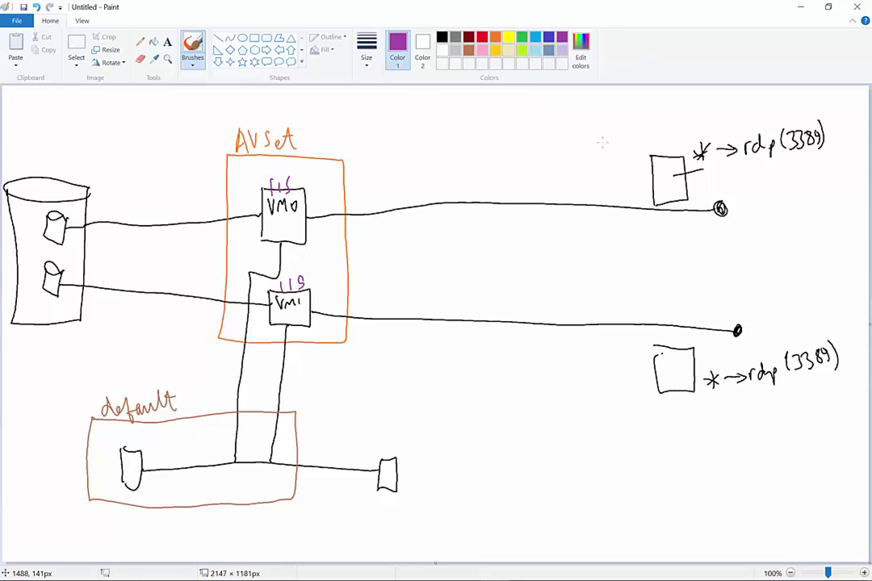
pyautogui.click(441, 37)
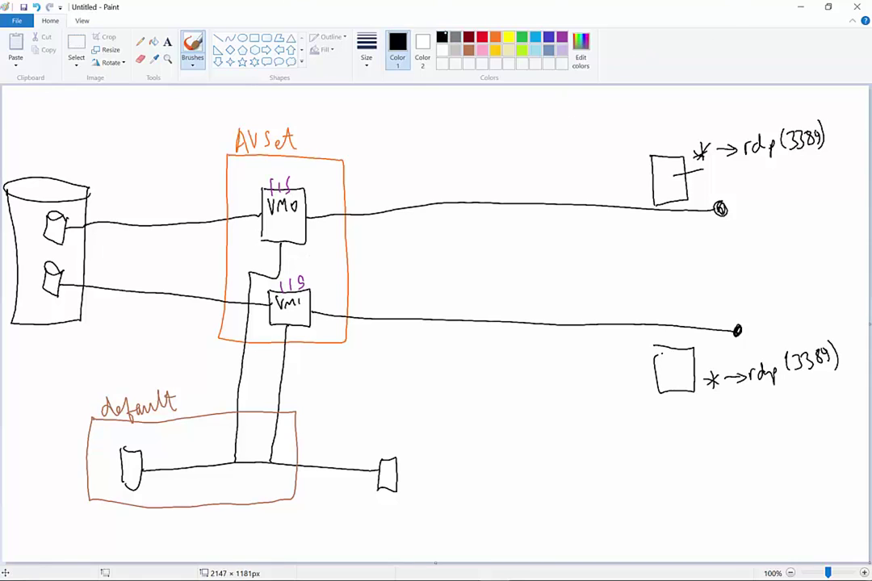
pyautogui.moveTo(720, 261)
pyautogui.mouseDown()
pyautogui.moveTo(730, 260)
pyautogui.moveTo(719, 261)
pyautogui.mouseUp()
# Draw the green load balancer circle, backendpool box and frontendpool arrow with labels.
pyautogui.moveTo(682, 264); pyautogui.dragTo(638, 264)
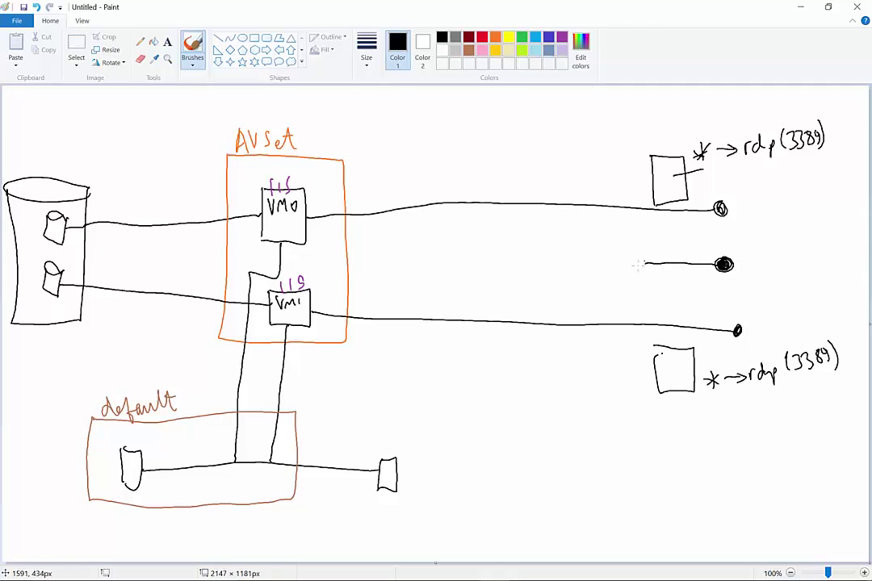
pyautogui.click(522, 39)
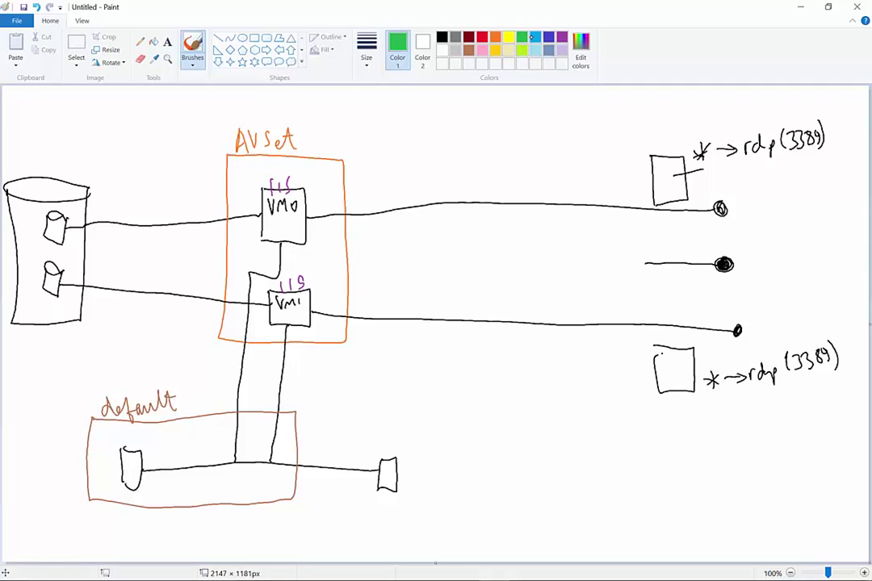
pyautogui.moveTo(618, 241)
pyautogui.mouseDown()
pyautogui.moveTo(602, 250)
pyautogui.moveTo(620, 242)
pyautogui.mouseUp()
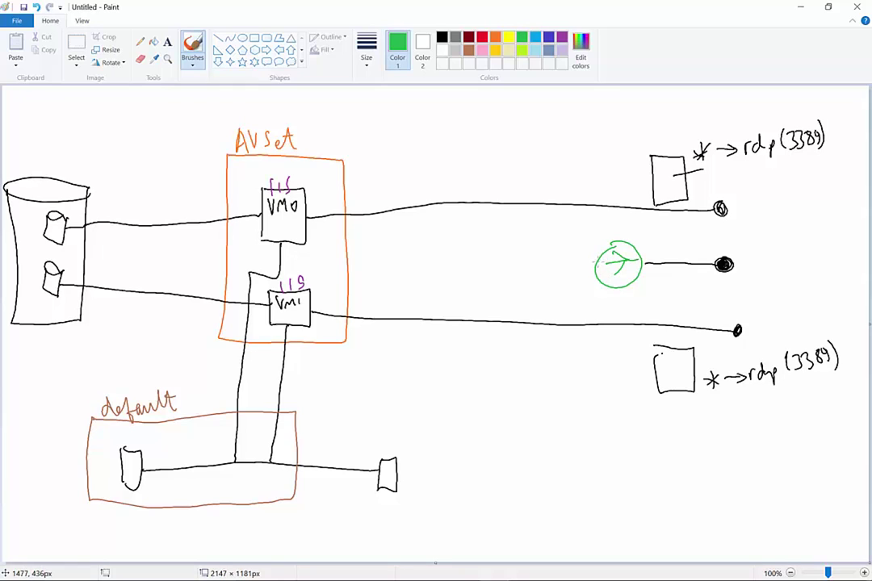
pyautogui.moveTo(534, 155)
pyautogui.mouseDown()
pyautogui.moveTo(555, 355)
pyautogui.moveTo(517, 451)
pyautogui.moveTo(444, 395)
pyautogui.moveTo(431, 153)
pyautogui.moveTo(533, 144)
pyautogui.mouseUp()
pyautogui.moveTo(411, 113)
pyautogui.mouseDown()
pyautogui.moveTo(415, 135)
pyautogui.moveTo(469, 120)
pyautogui.moveTo(480, 103)
pyautogui.moveTo(502, 116)
pyautogui.mouseUp()
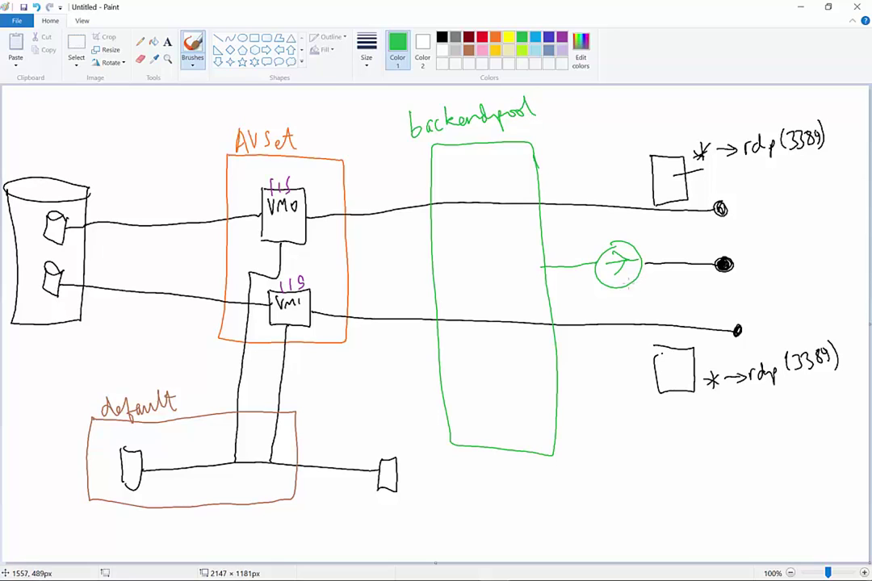
pyautogui.moveTo(630, 284)
pyautogui.mouseDown()
pyautogui.moveTo(675, 290)
pyautogui.moveTo(696, 273)
pyautogui.moveTo(727, 296)
pyautogui.moveTo(807, 279)
pyautogui.mouseUp()
pyautogui.moveTo(813, 261); pyautogui.dragTo(811, 280)
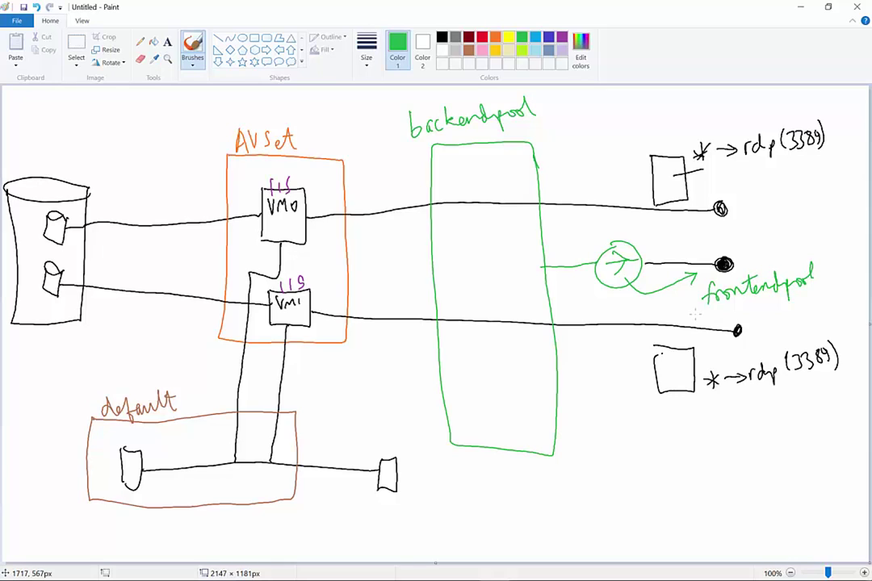
# Write 'rule' in purple above the circle with an arc over it.
pyautogui.click(562, 38)
pyautogui.moveTo(617, 234); pyautogui.dragTo(622, 233)
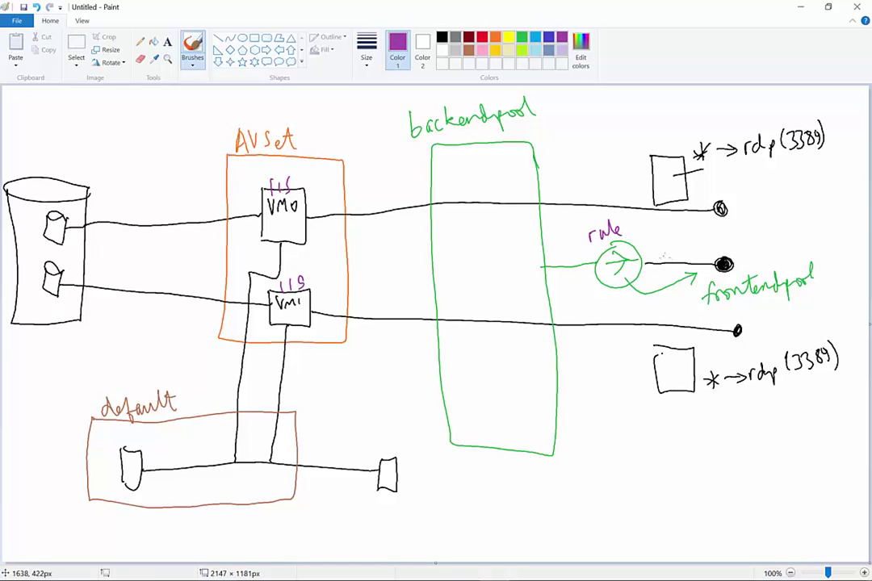
pyautogui.moveTo(666, 265)
pyautogui.mouseDown()
pyautogui.moveTo(638, 231)
pyautogui.moveTo(586, 241)
pyautogui.moveTo(576, 265)
pyautogui.moveTo(539, 263)
pyautogui.moveTo(536, 279)
pyautogui.mouseUp()
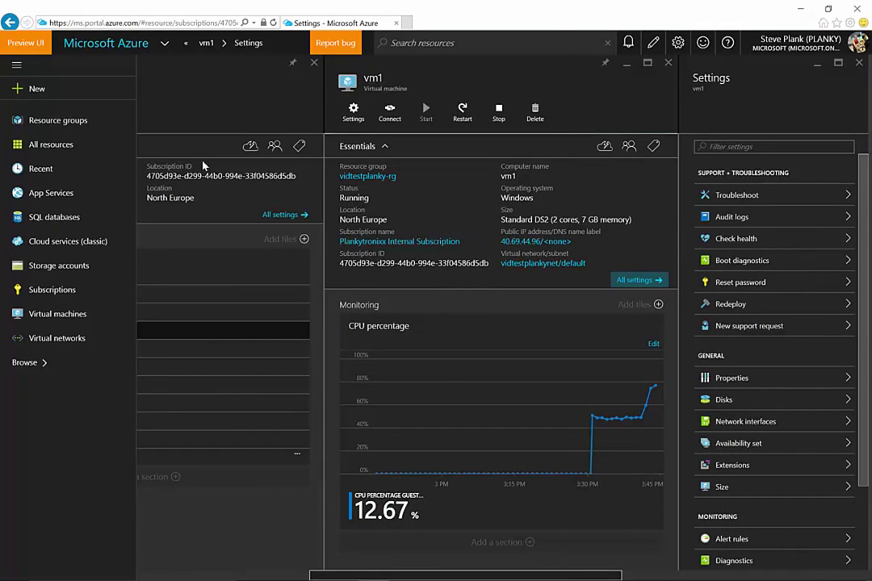
# Find Public IP addresses under Browse and start creating a new public IP address.
pyautogui.click(33, 126)
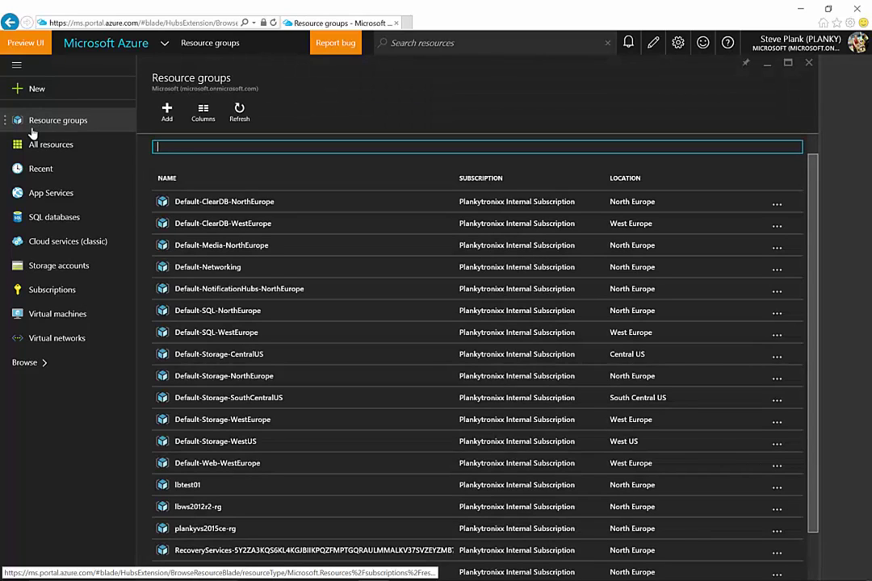
pyautogui.click(30, 365)
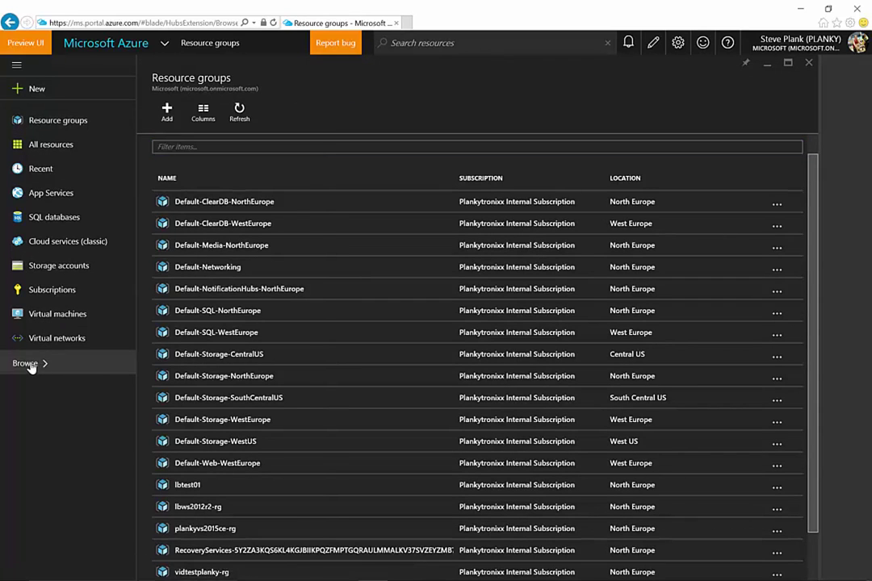
pyautogui.click(30, 365)
pyautogui.moveTo(321, 188); pyautogui.dragTo(318, 397)
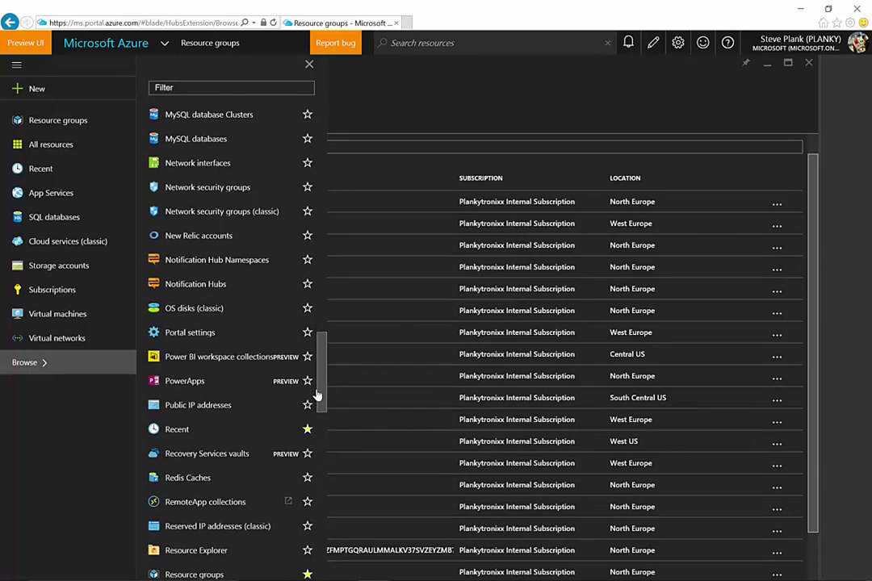
pyautogui.click(197, 407)
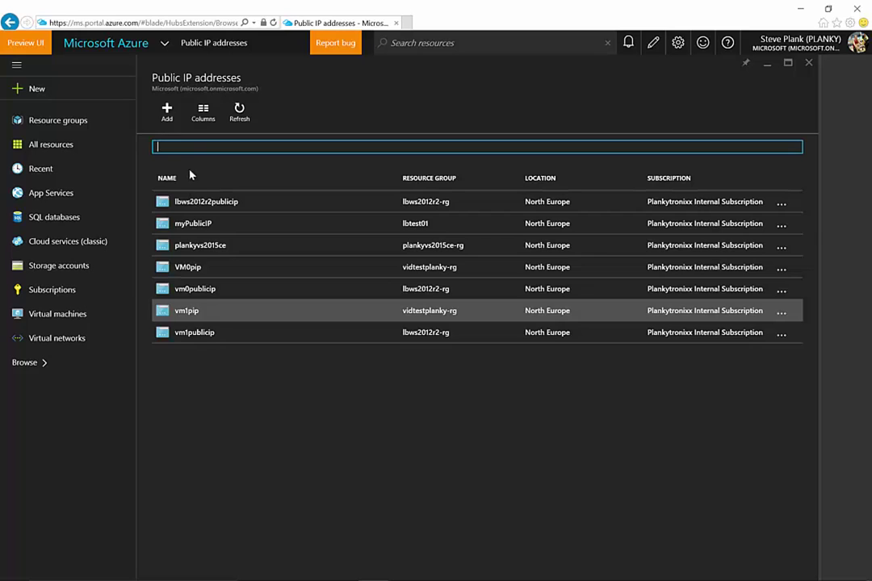
pyautogui.click(167, 113)
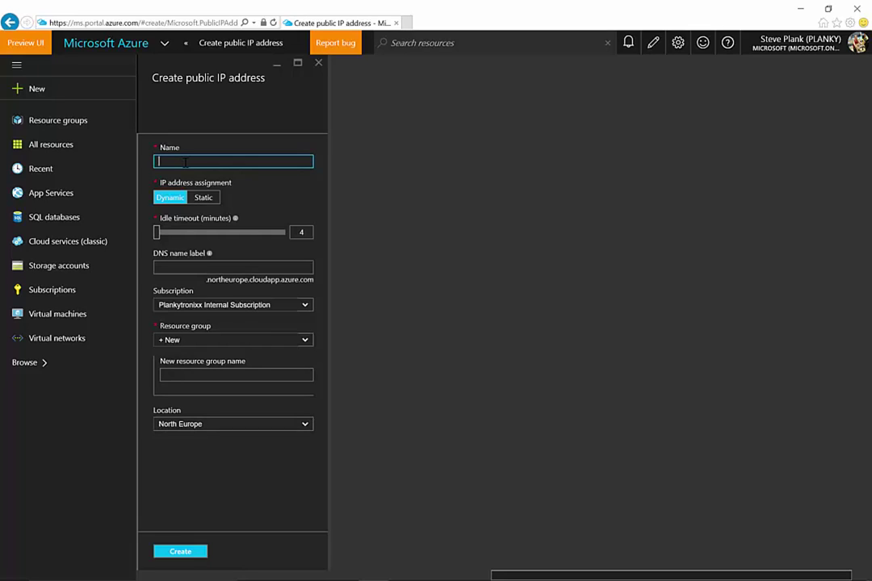
pyautogui.click(44, 121)
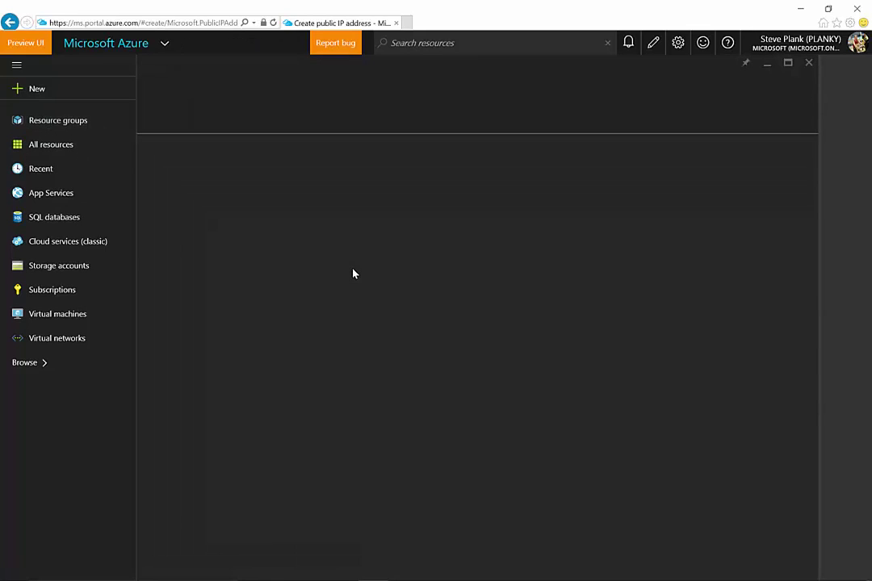
pyautogui.scroll(-1, 353, 275)
pyautogui.click(180, 544)
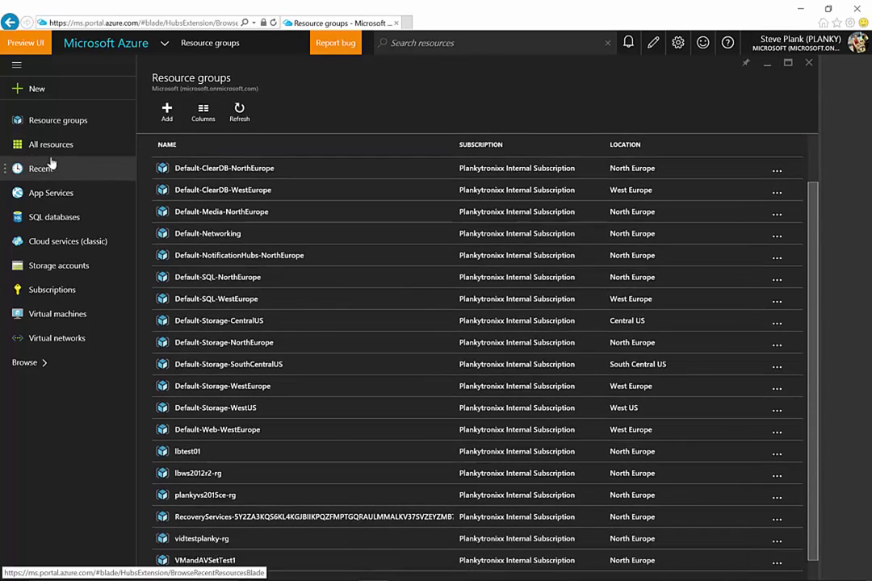
pyautogui.click(25, 364)
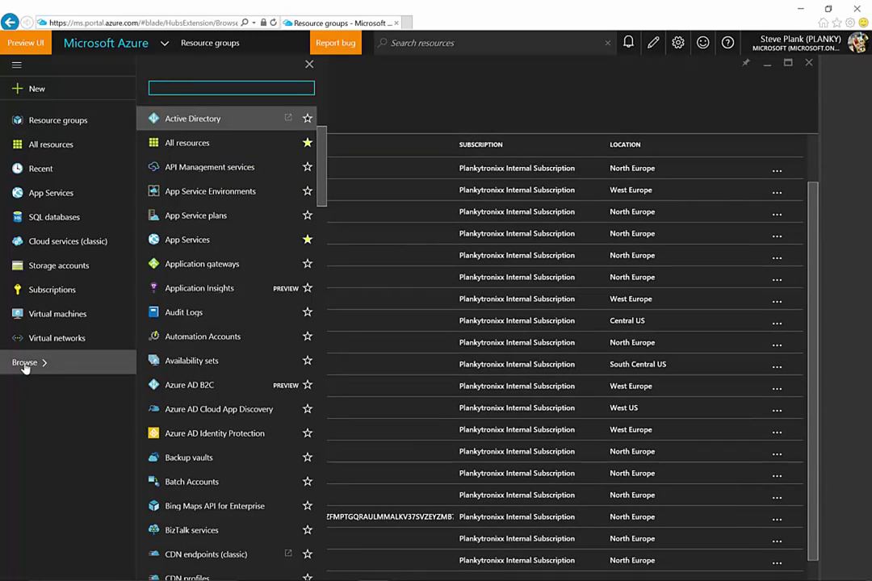
pyautogui.scroll(-5, 239, 234)
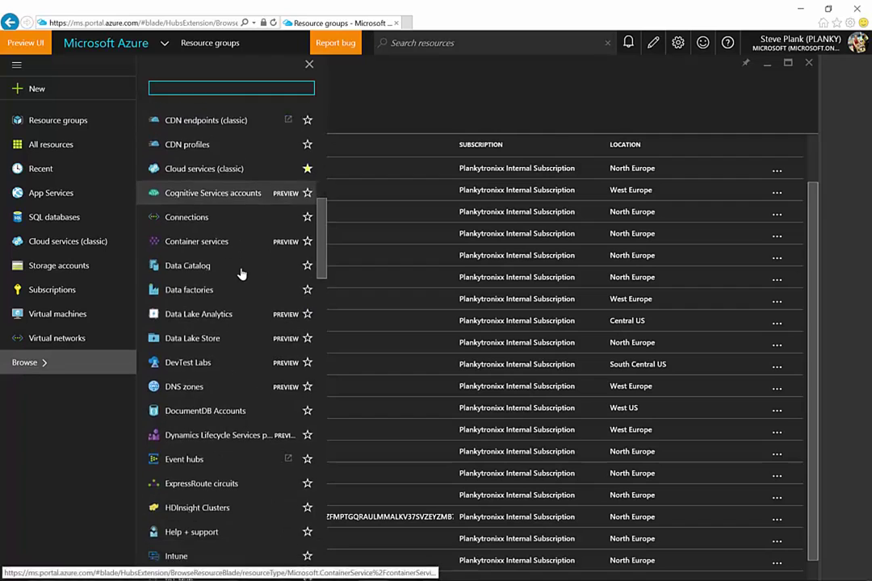
pyautogui.scroll(-8, 241, 275)
pyautogui.scroll(-3, 241, 277)
pyautogui.click(228, 477)
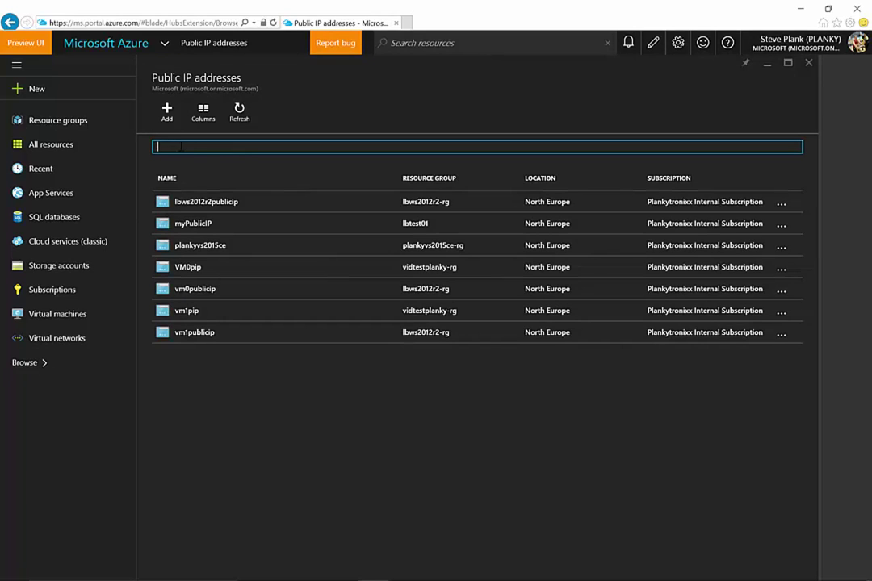
pyautogui.write('vidtestplankypip')
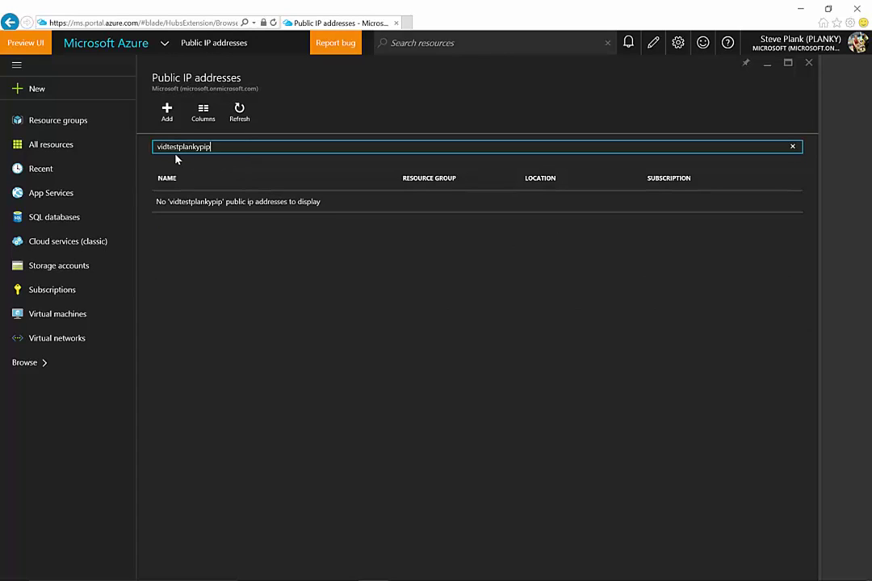
pyautogui.click(167, 112)
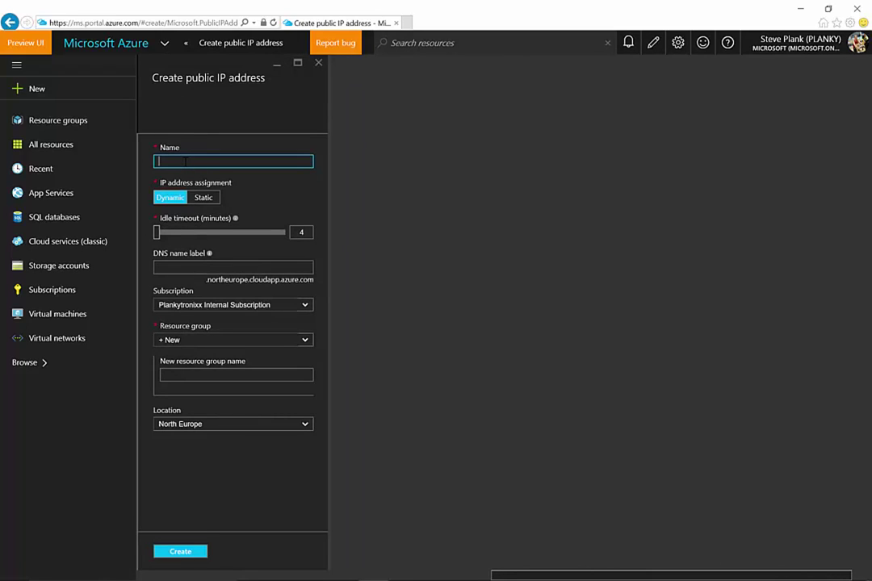
# Create public IP vidtestplankypip with DNS label vidtestplanky in resource group vidtestplanky-rg.
pyautogui.write('vidtestplankypip')
pyautogui.moveTo(236, 222)
pyautogui.click(228, 264)
pyautogui.write('vidtestplanky')
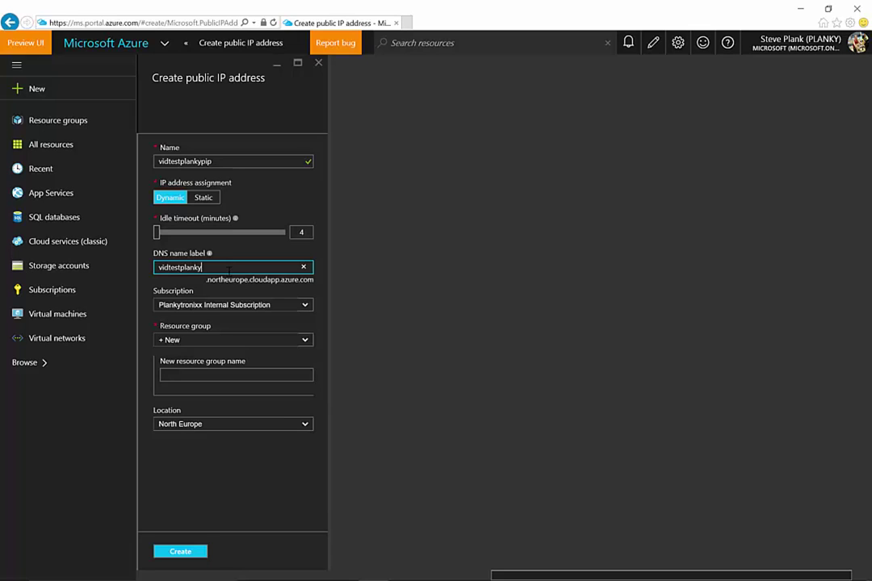
pyautogui.click(223, 328)
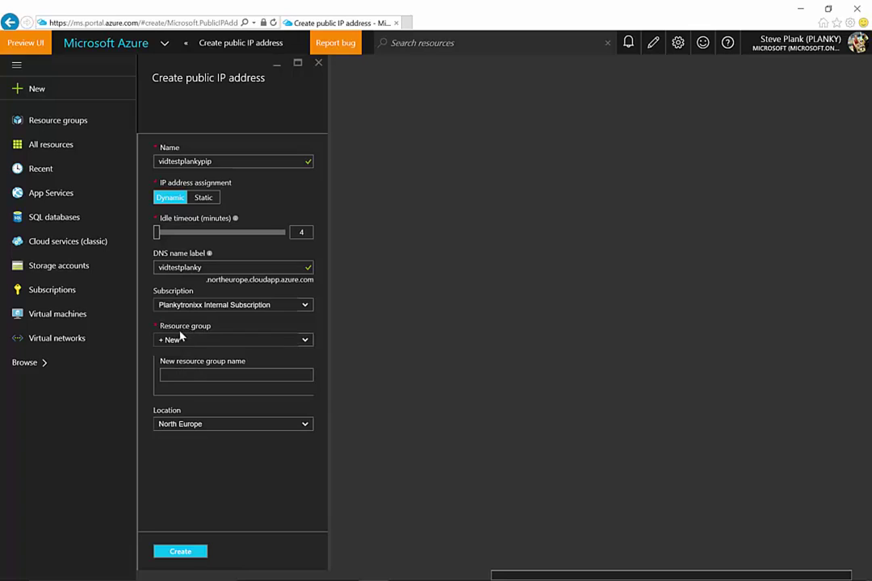
pyautogui.click(305, 340)
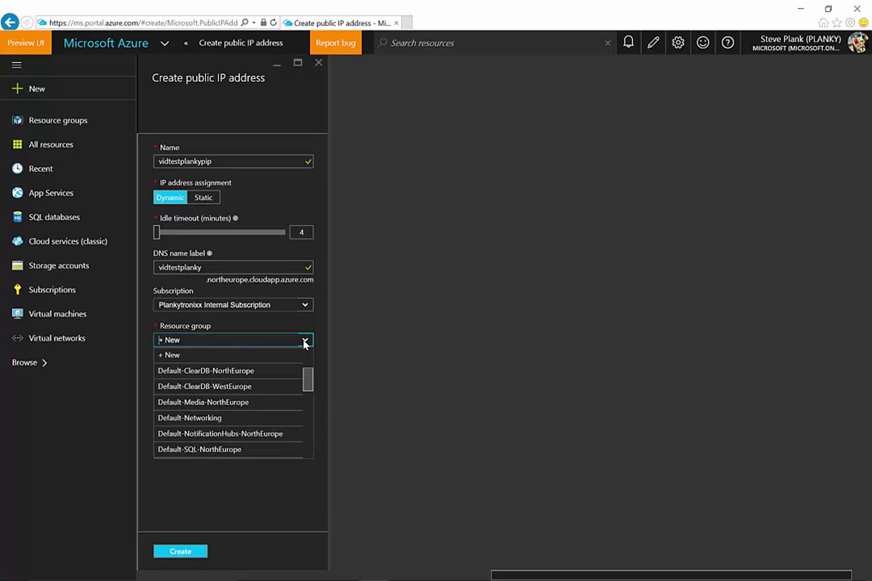
pyautogui.scroll(-5, 309, 432)
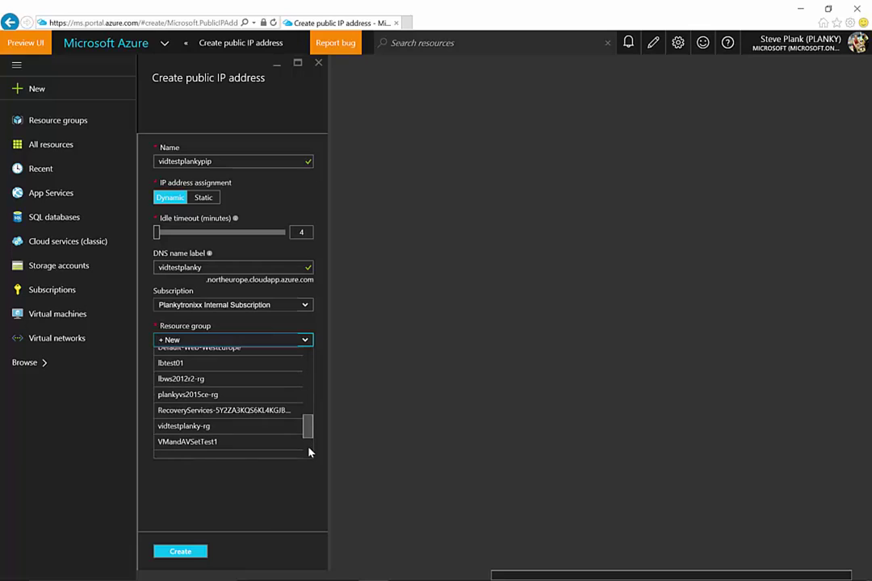
pyautogui.click(180, 426)
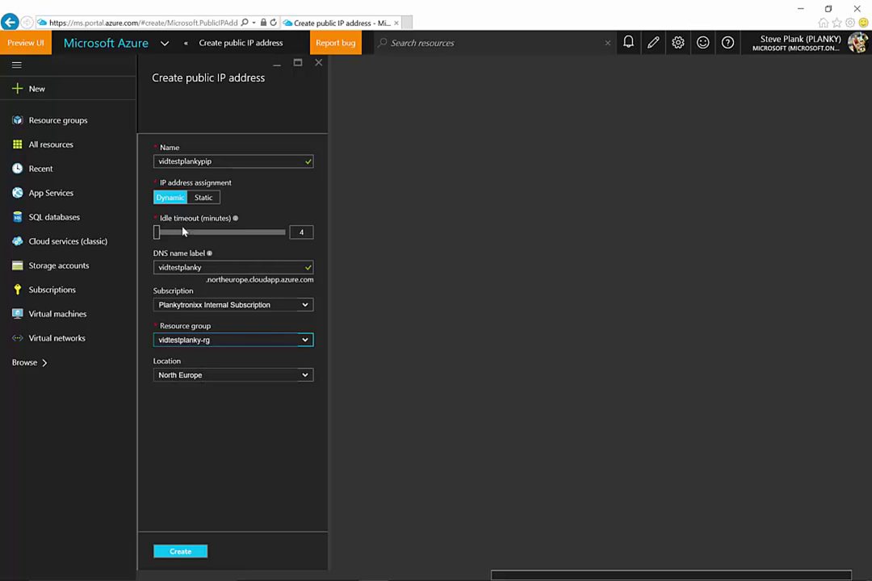
pyautogui.click(180, 554)
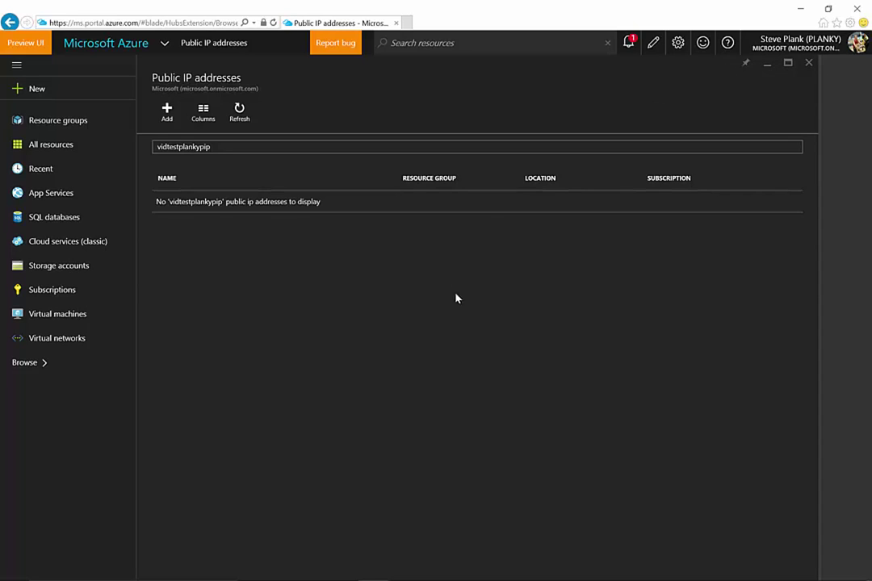
# Confirm in notifications that the public IP deployment succeeded, then close its details.
pyautogui.click(630, 45)
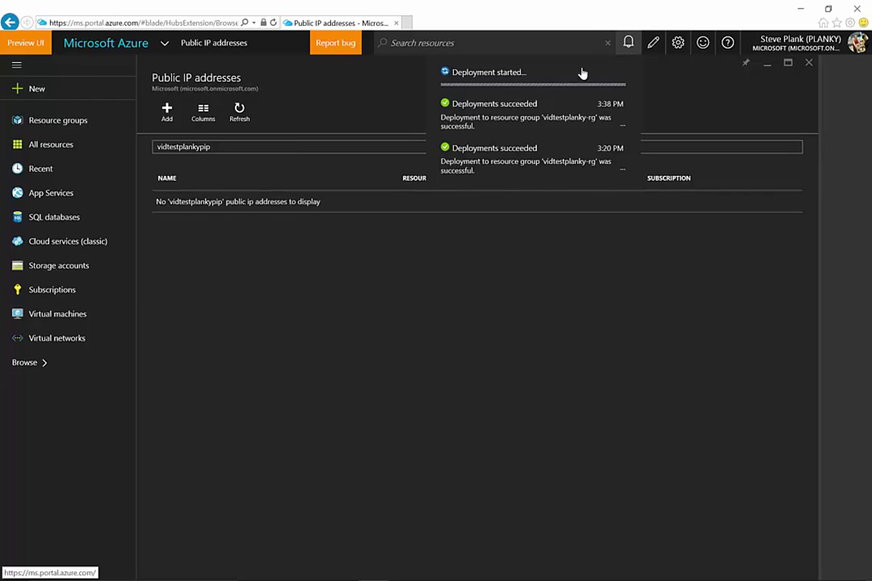
pyautogui.moveTo(569, 576)
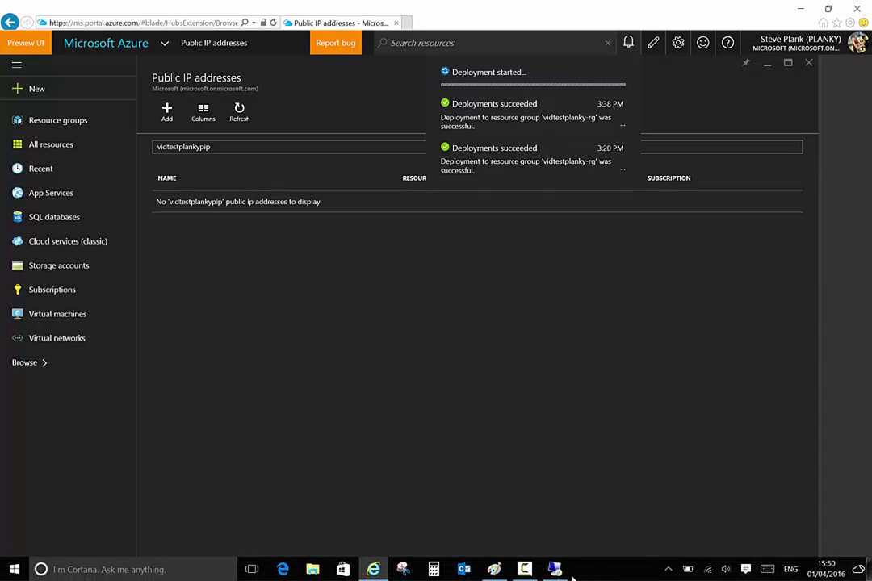
pyautogui.click(524, 569)
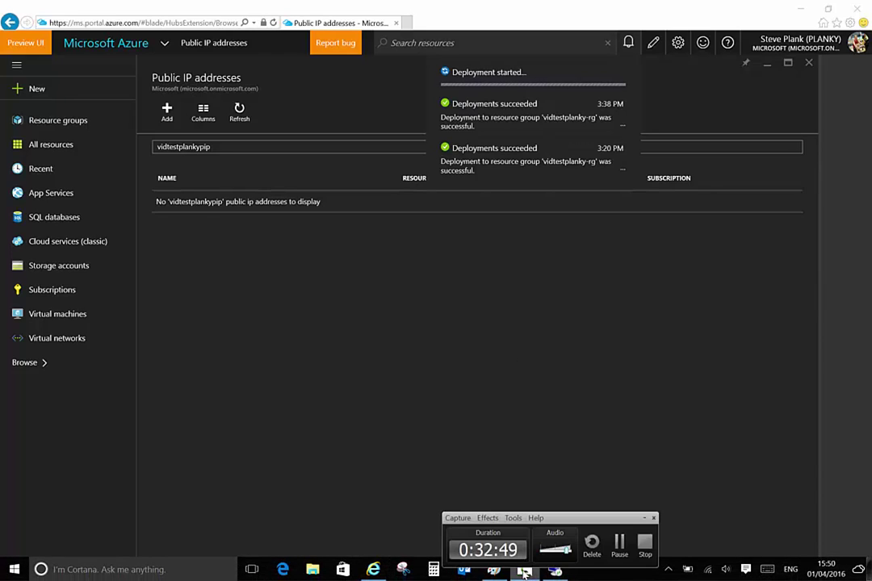
pyautogui.click(599, 422)
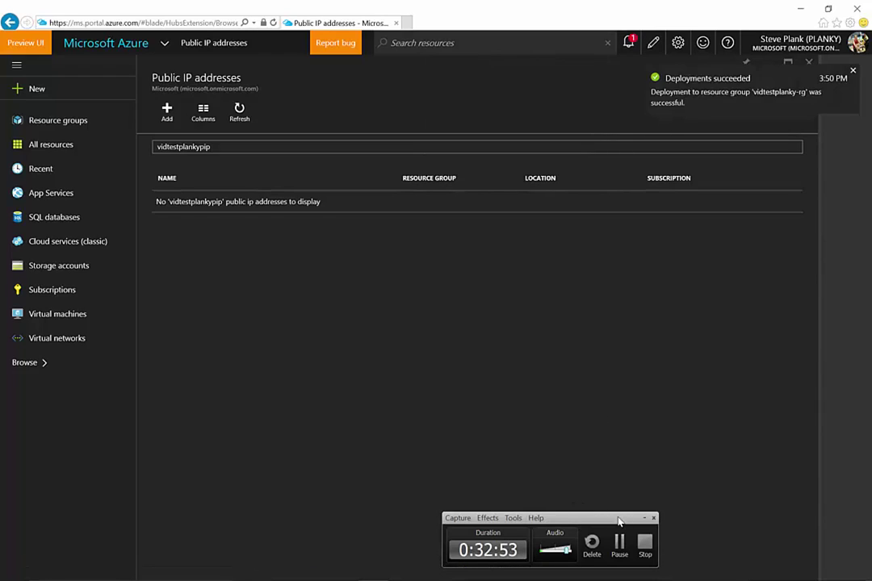
pyautogui.click(644, 517)
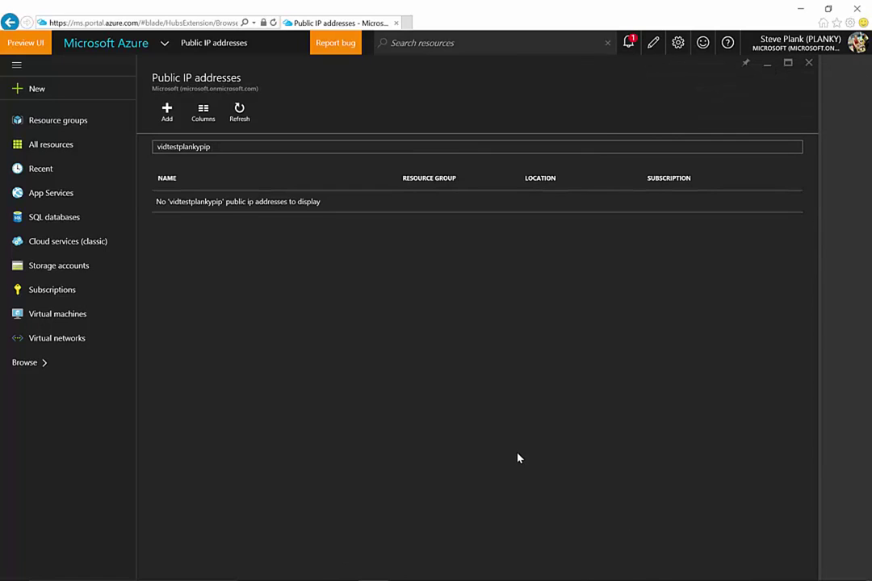
pyautogui.click(630, 42)
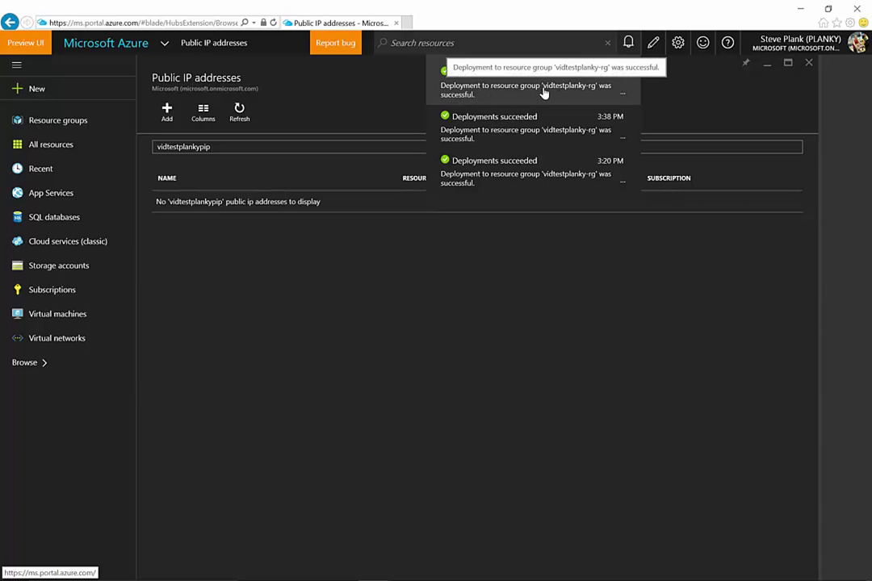
pyautogui.click(623, 100)
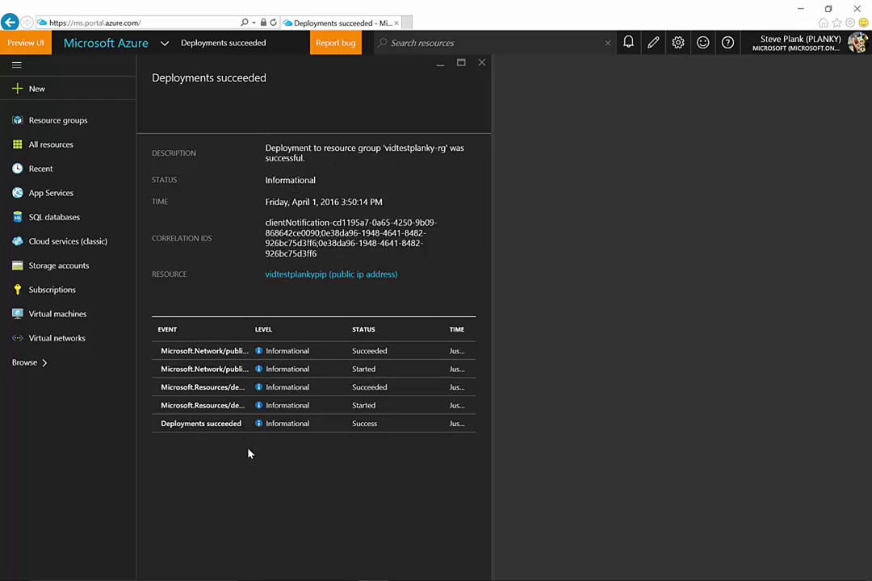
pyautogui.click(481, 62)
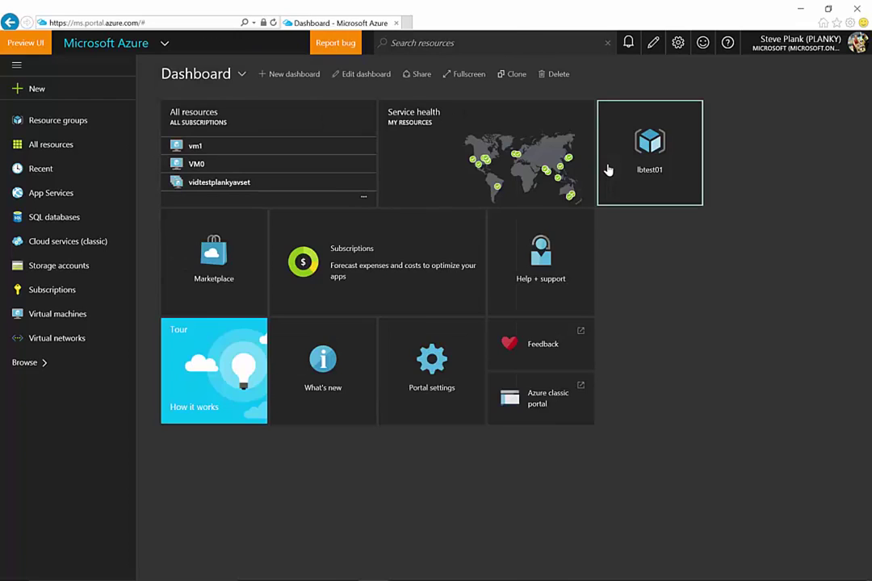
# Browse to Public IP addresses and open vidtestplankypip's details.
pyautogui.moveTo(608, 169)
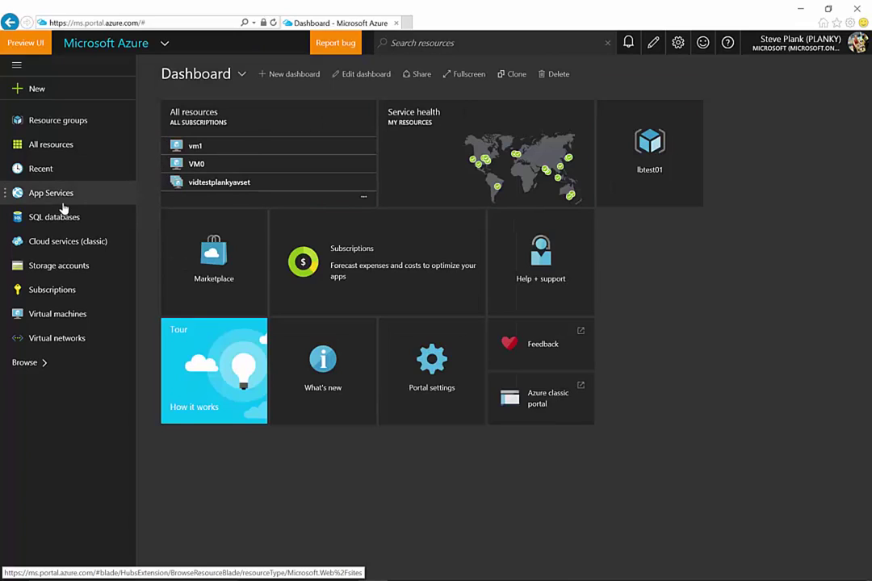
pyautogui.click(27, 364)
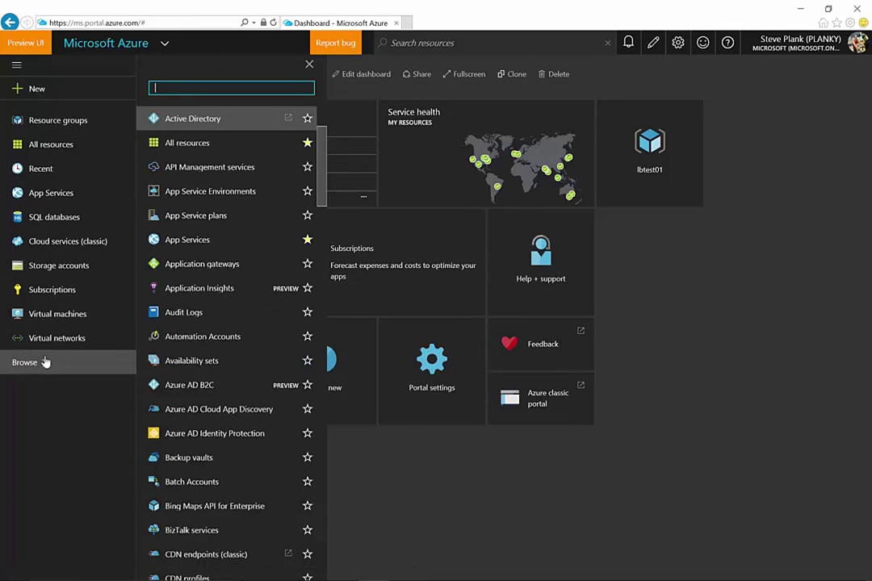
pyautogui.moveTo(320, 204); pyautogui.dragTo(304, 427)
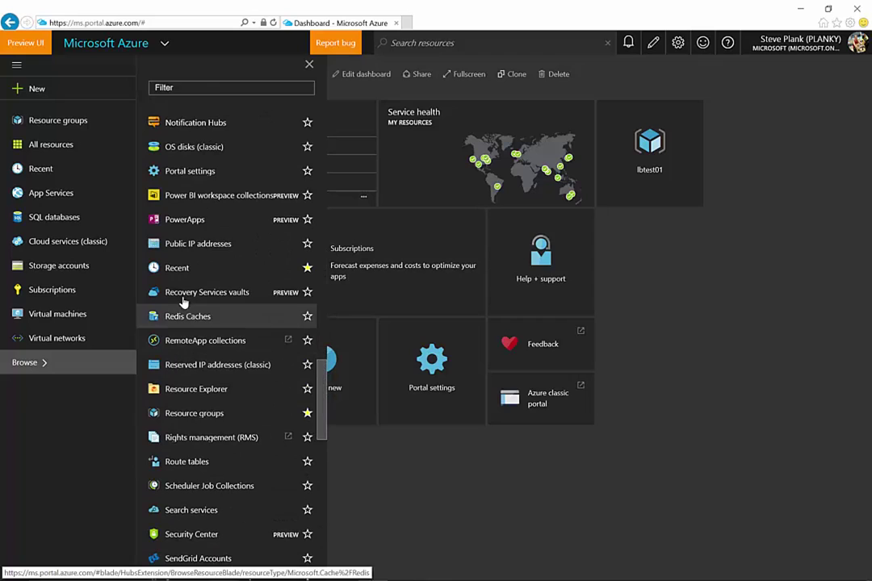
pyautogui.click(195, 246)
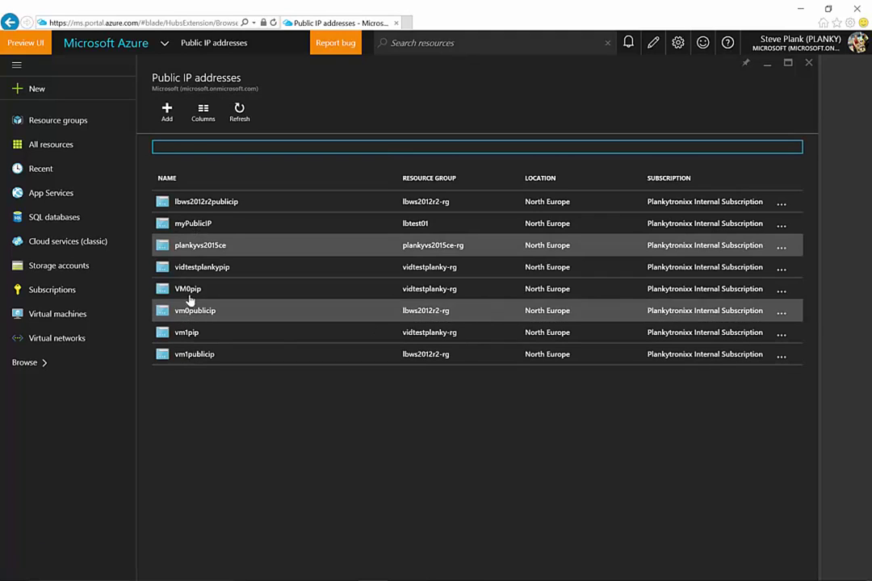
pyautogui.click(221, 269)
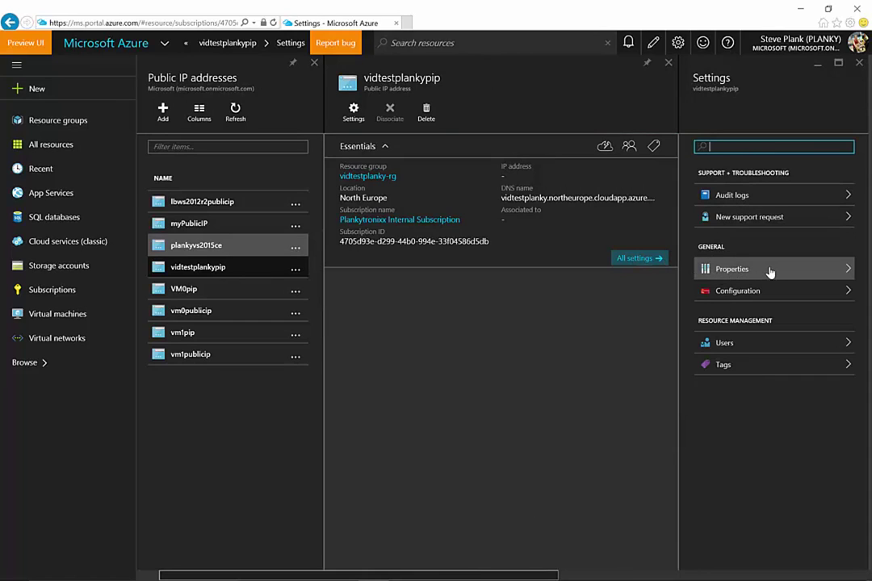
# Review vidtestplankypip's properties and Dynamic assignment configuration, then close its details.
pyautogui.click(731, 271)
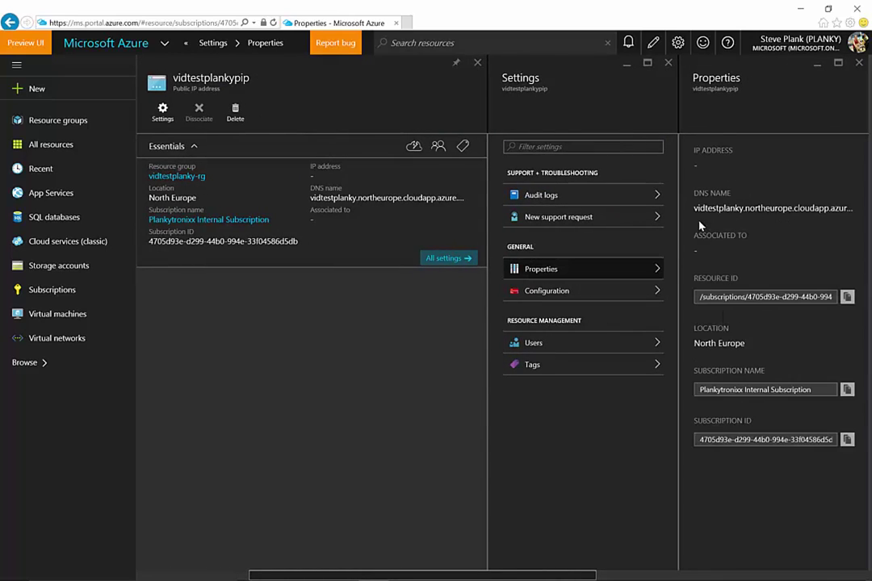
pyautogui.moveTo(695, 237); pyautogui.dragTo(747, 235)
pyautogui.click(707, 255)
pyautogui.click(617, 295)
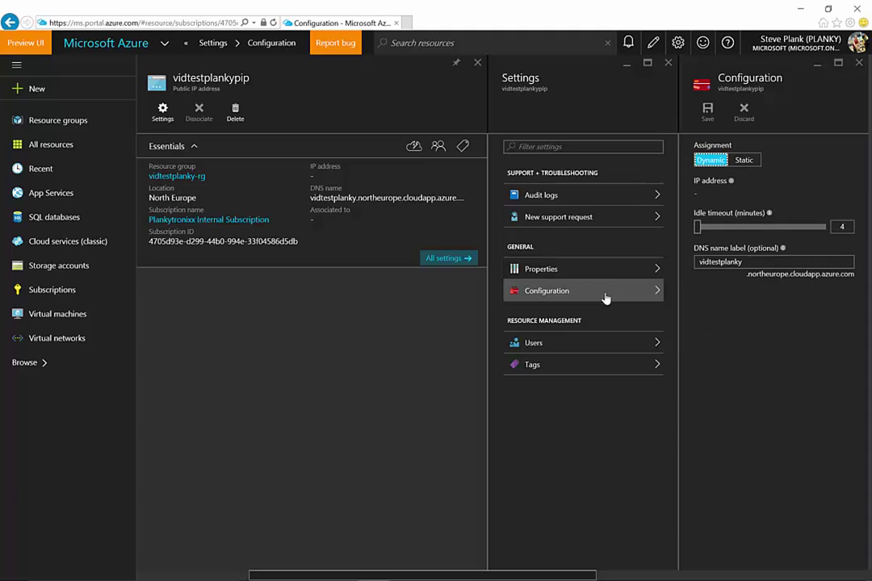
pyautogui.click(706, 164)
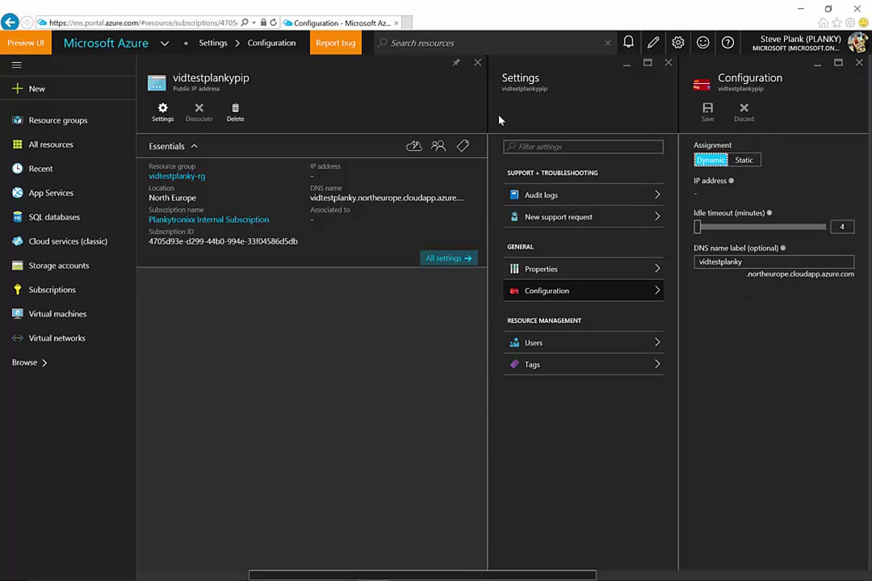
pyautogui.click(477, 62)
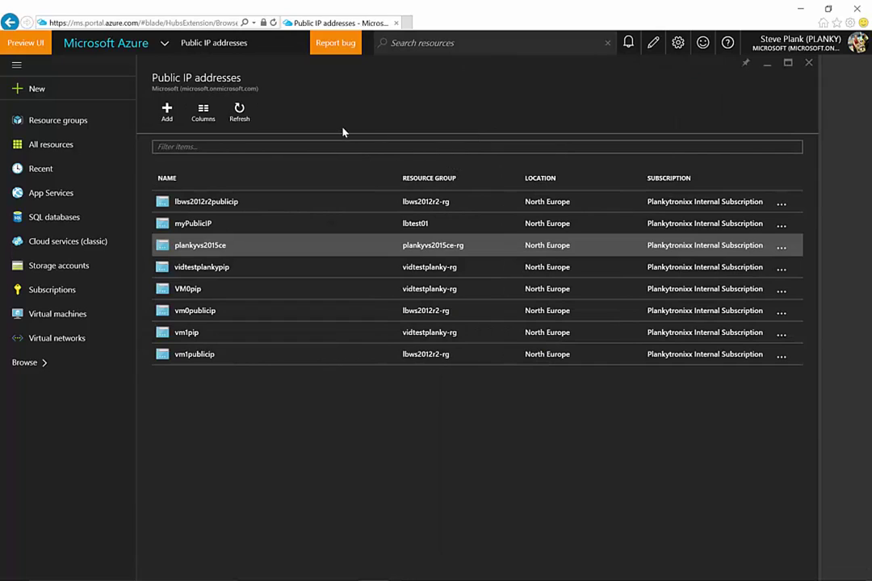
# Go from the Public IP addresses list to the Load balancers list.
pyautogui.click(810, 67)
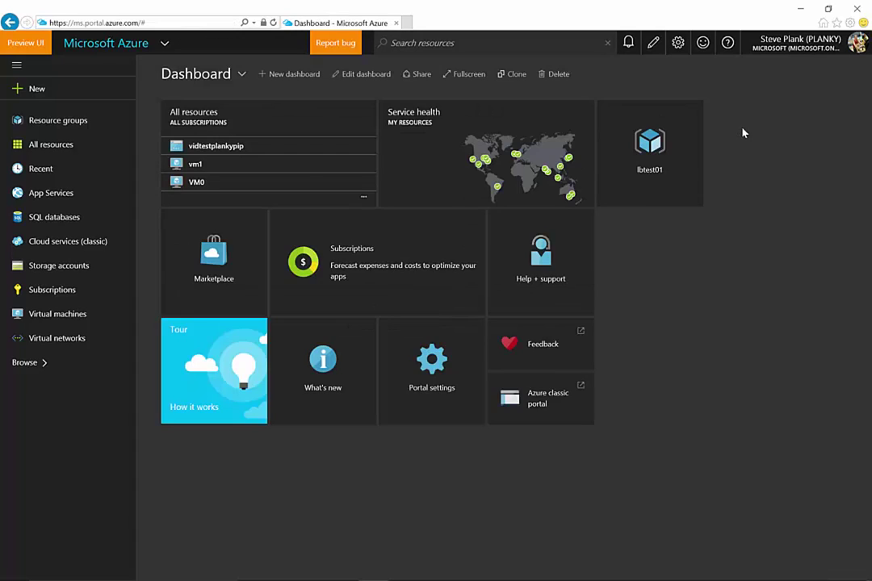
pyautogui.click(25, 364)
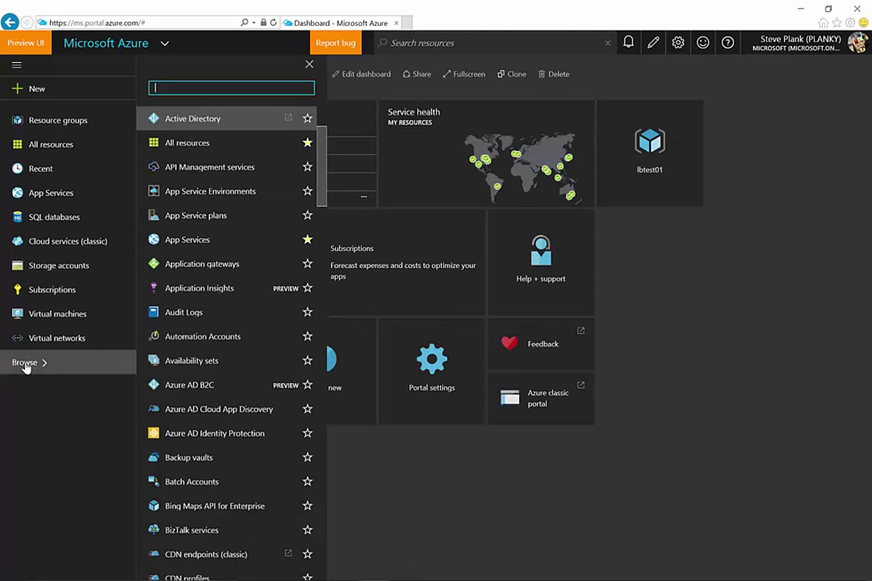
pyautogui.scroll(-5, 210, 322)
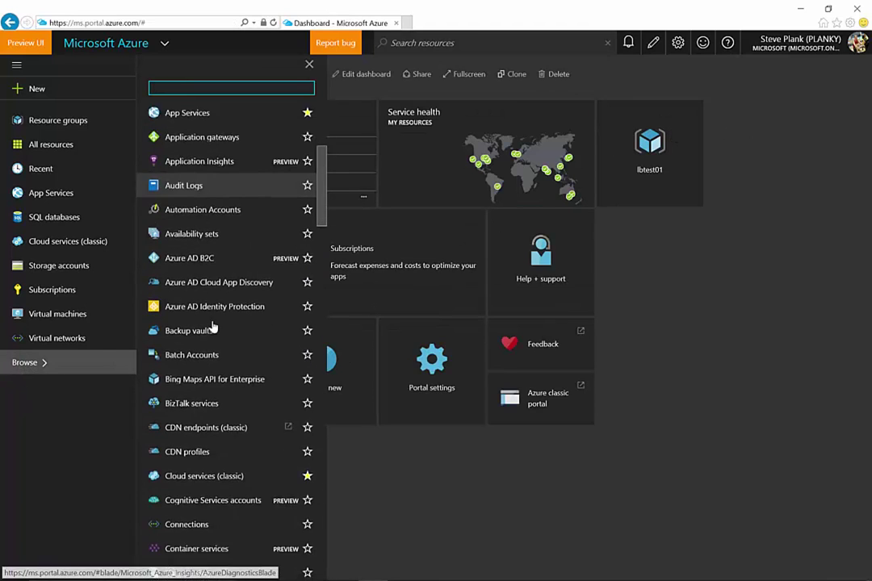
pyautogui.scroll(-7, 214, 325)
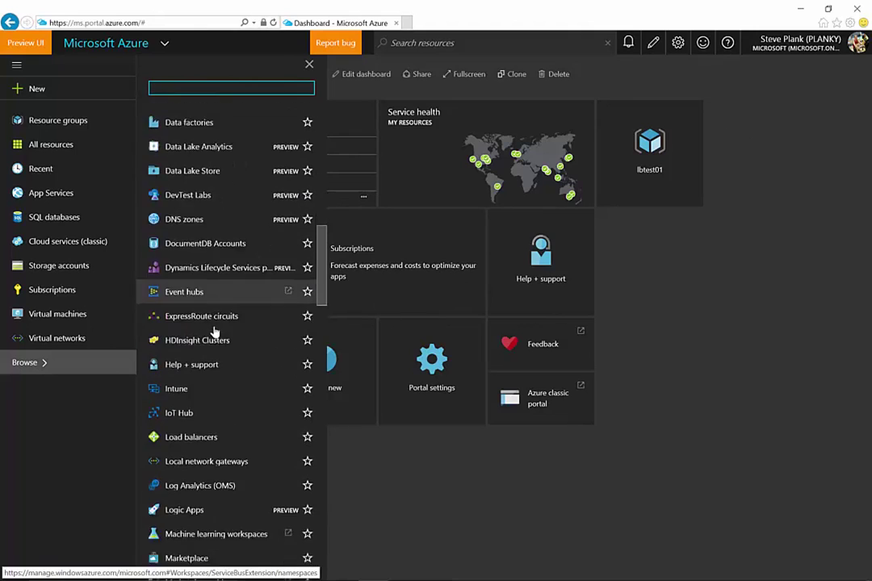
pyautogui.scroll(-4, 214, 331)
pyautogui.scroll(3, 214, 331)
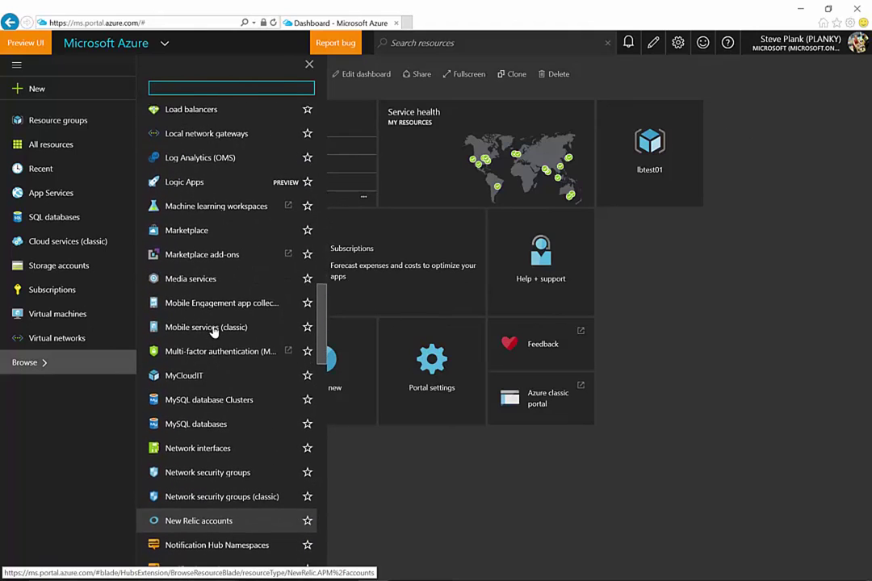
pyautogui.click(171, 111)
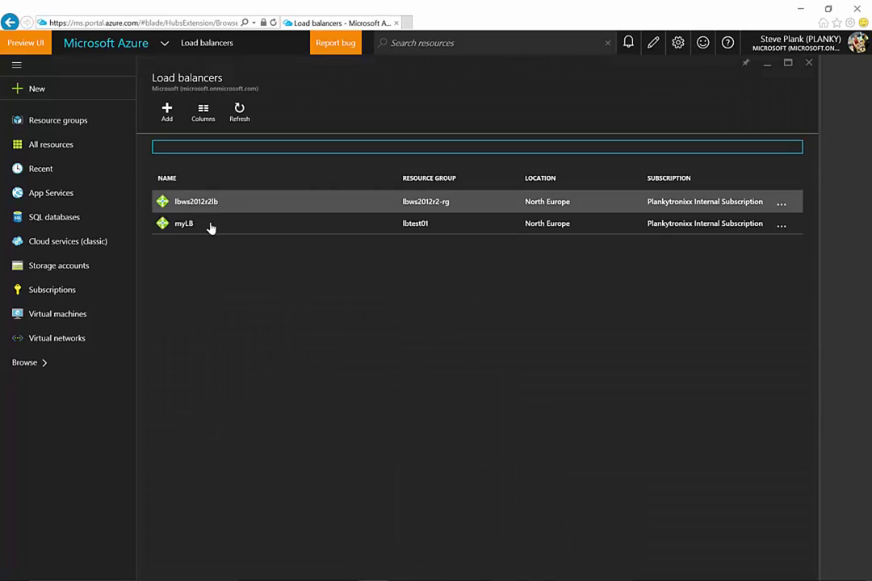
# Create public load balancer vidtestplankylb using vidtestplankypip in resource group vidtestplanky-rg.
pyautogui.click(167, 112)
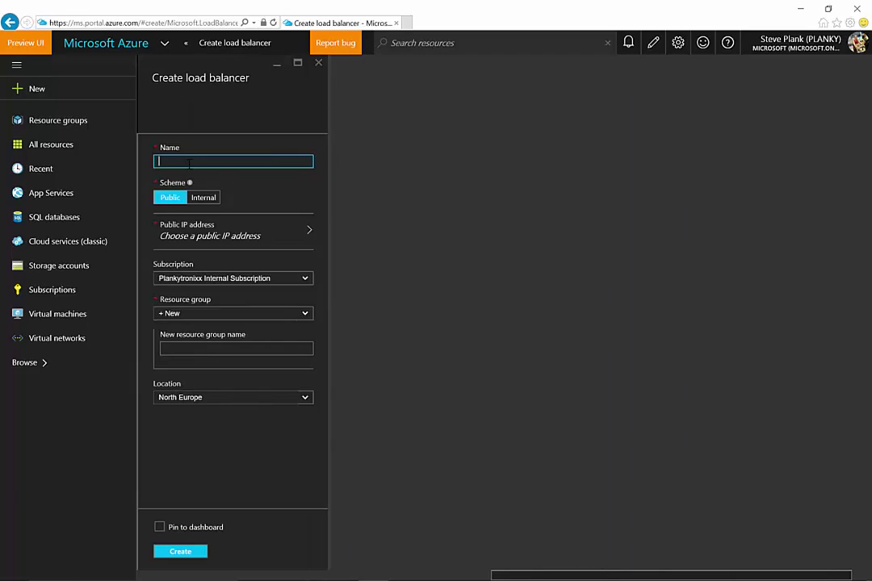
pyautogui.write('vidtestplankylb')
pyautogui.click(171, 201)
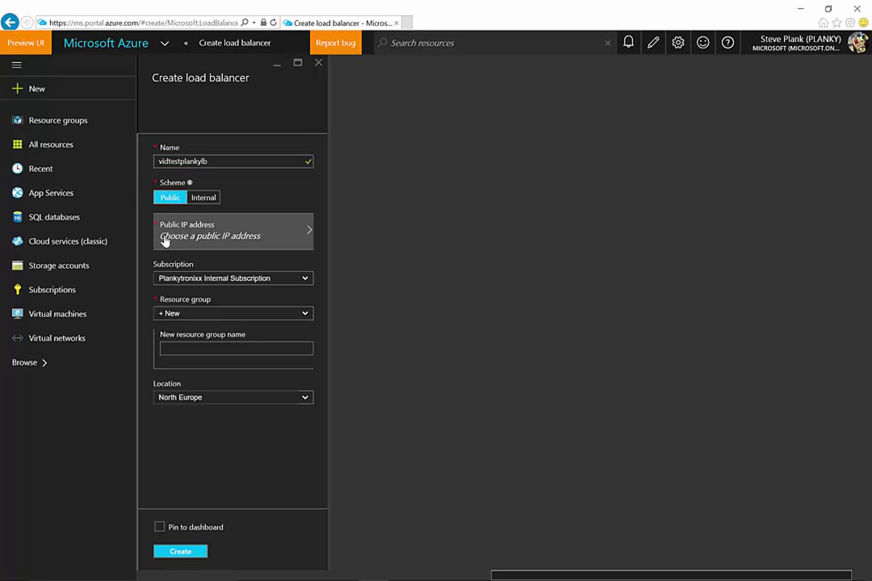
pyautogui.click(308, 234)
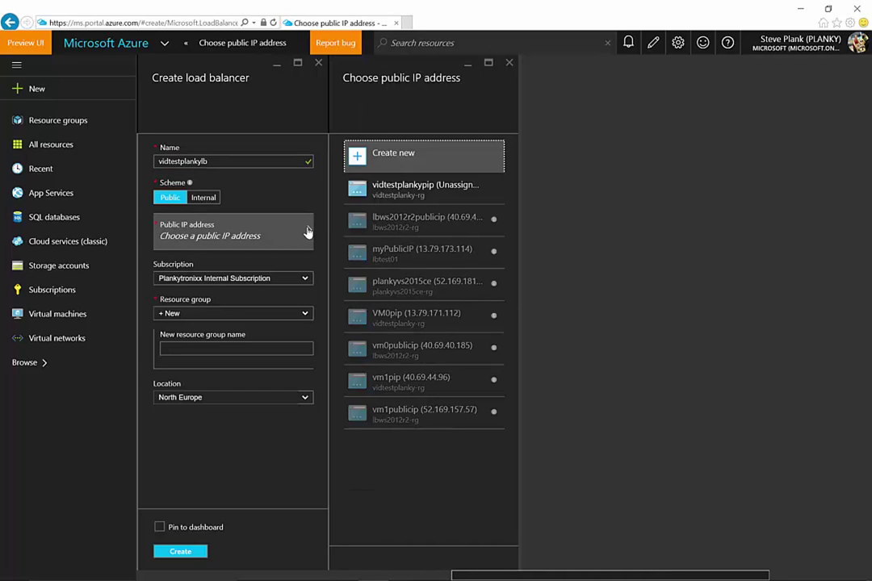
pyautogui.click(414, 195)
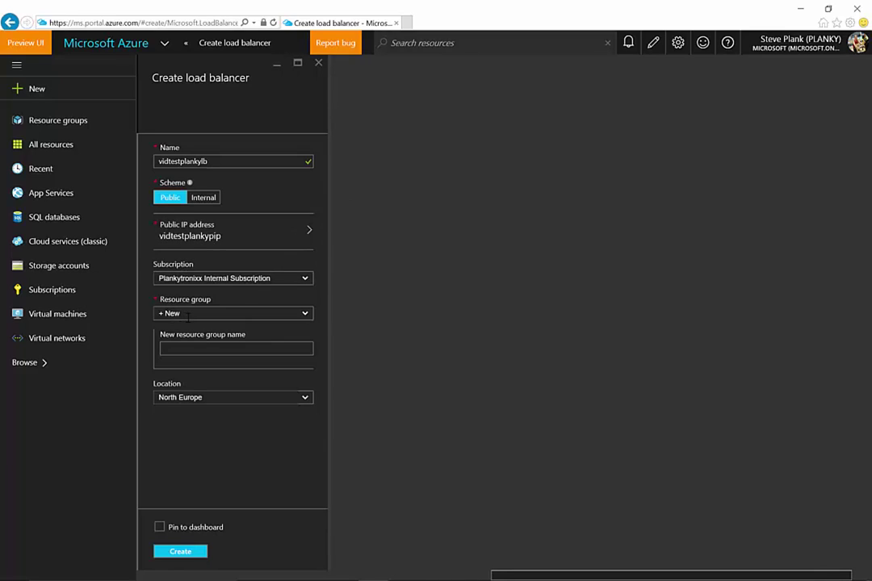
pyautogui.click(305, 313)
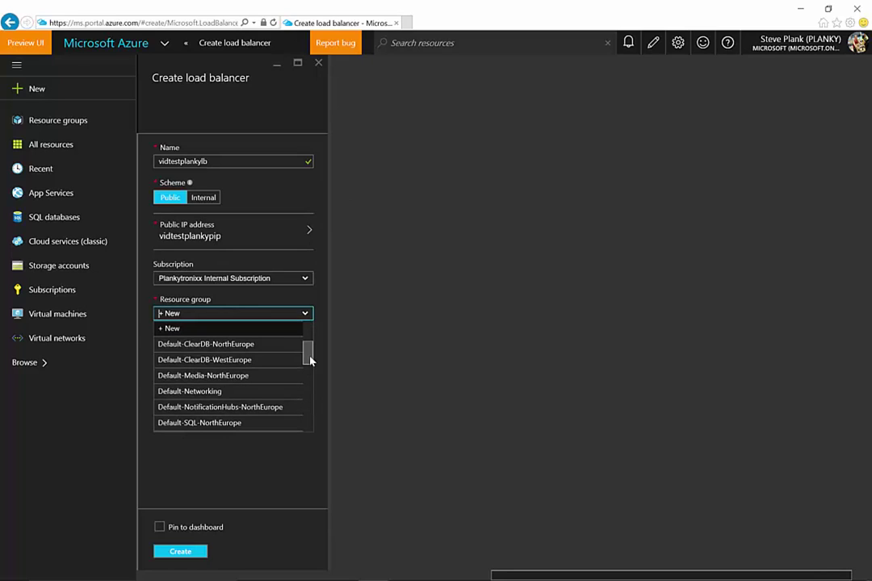
pyautogui.moveTo(309, 358); pyautogui.dragTo(311, 407)
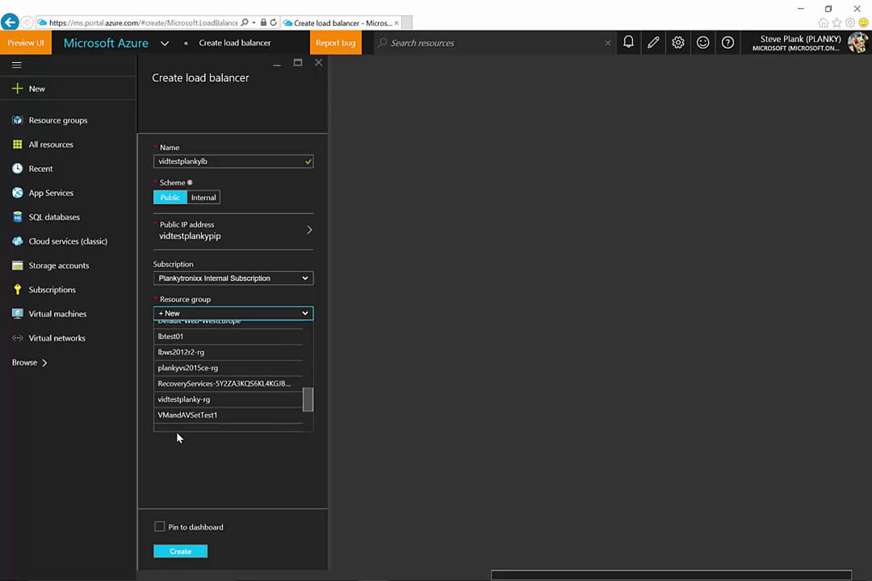
pyautogui.click(194, 399)
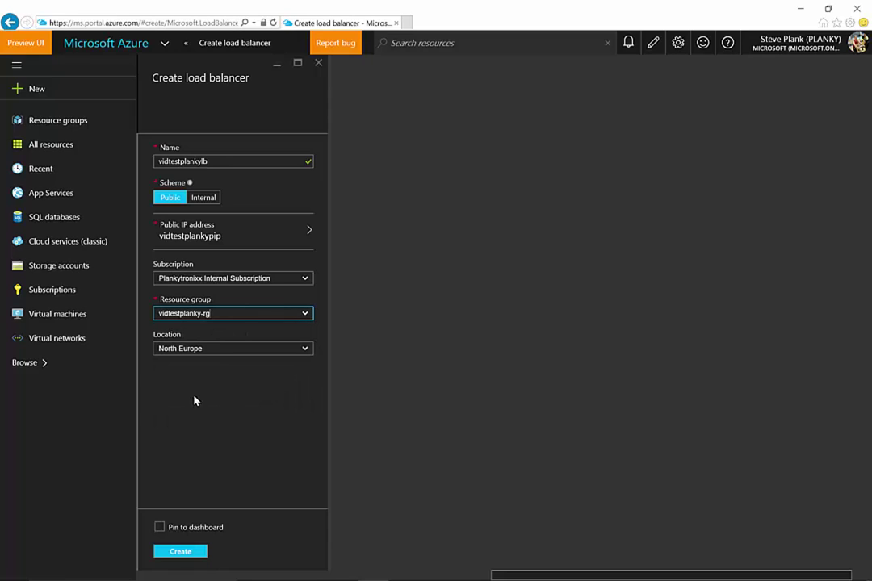
pyautogui.click(185, 554)
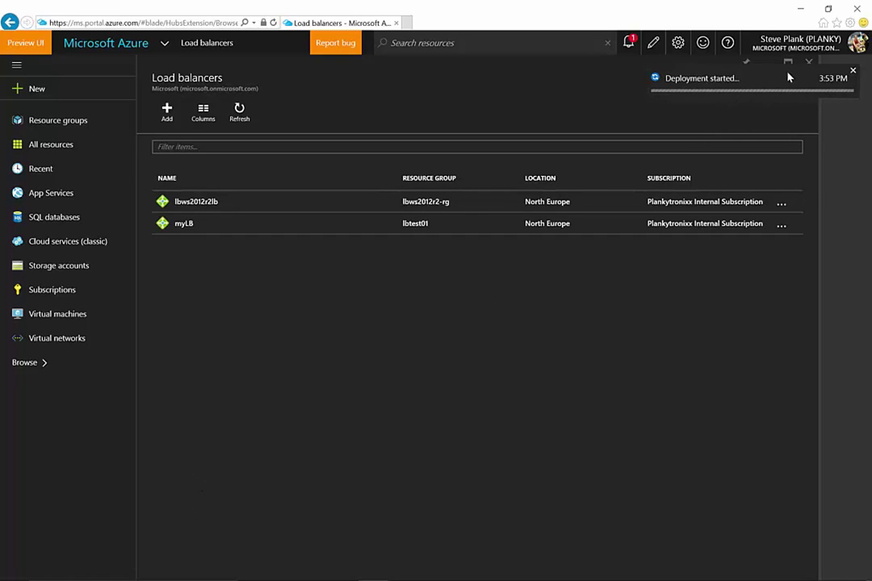
# Open vidtestplanky-rg from the Resource groups list to see vidtestplankylb.
pyautogui.click(810, 65)
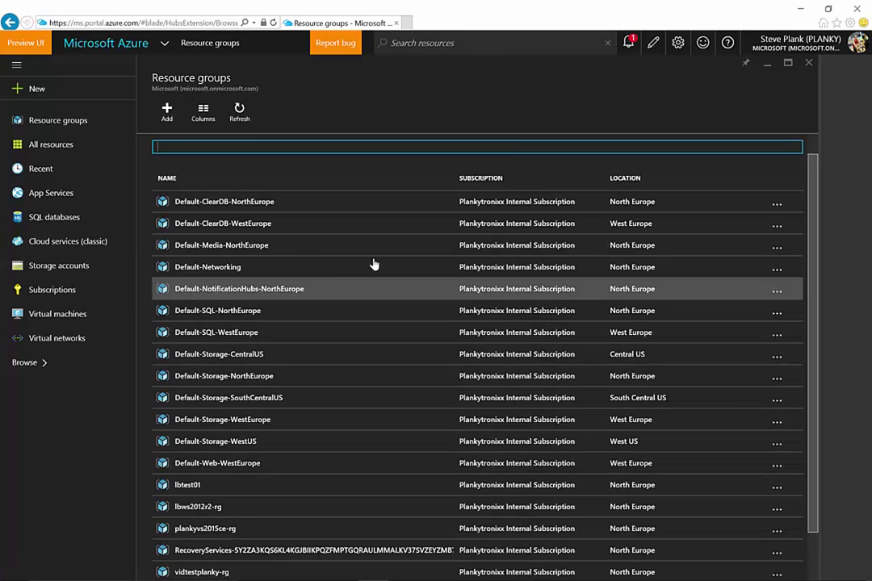
pyautogui.scroll(-2, 812, 210)
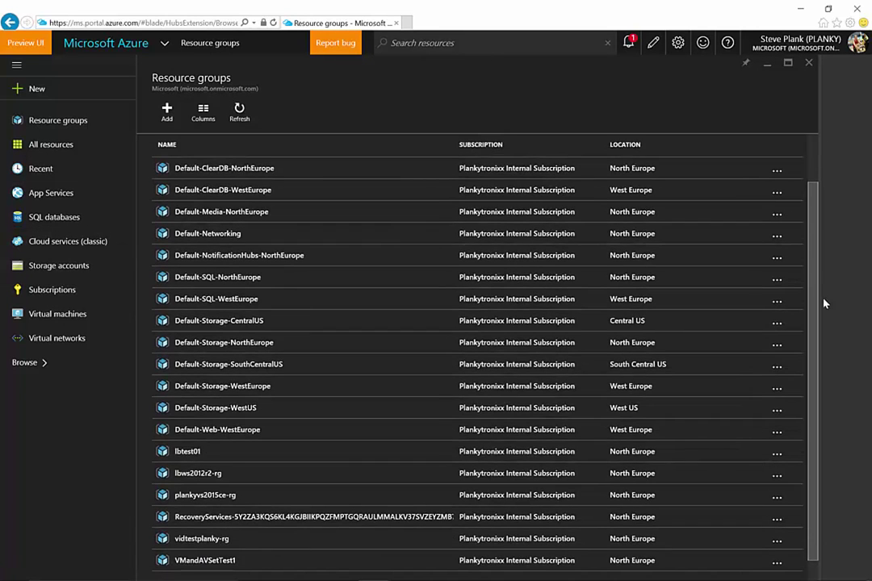
pyautogui.click(205, 539)
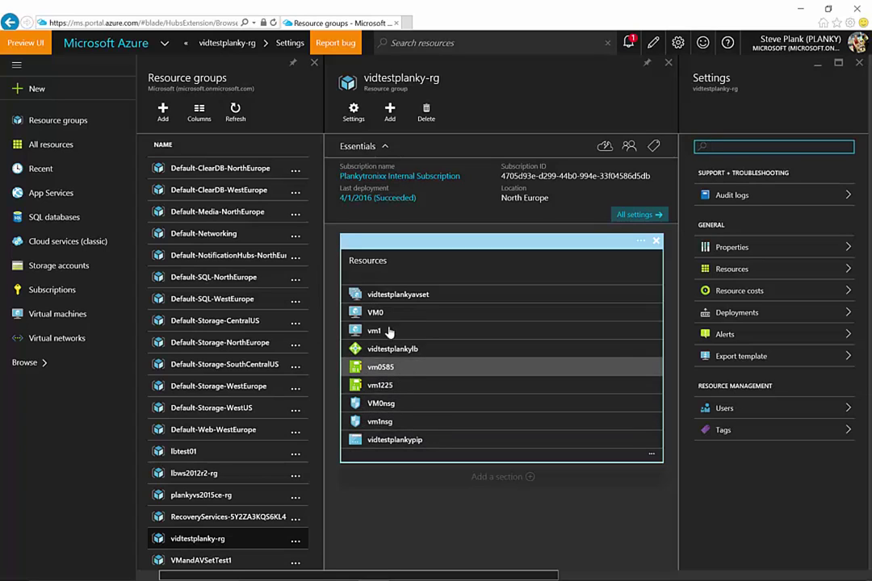
# Review VM0nsg's inbound security rules, then close all open blades.
pyautogui.click(399, 404)
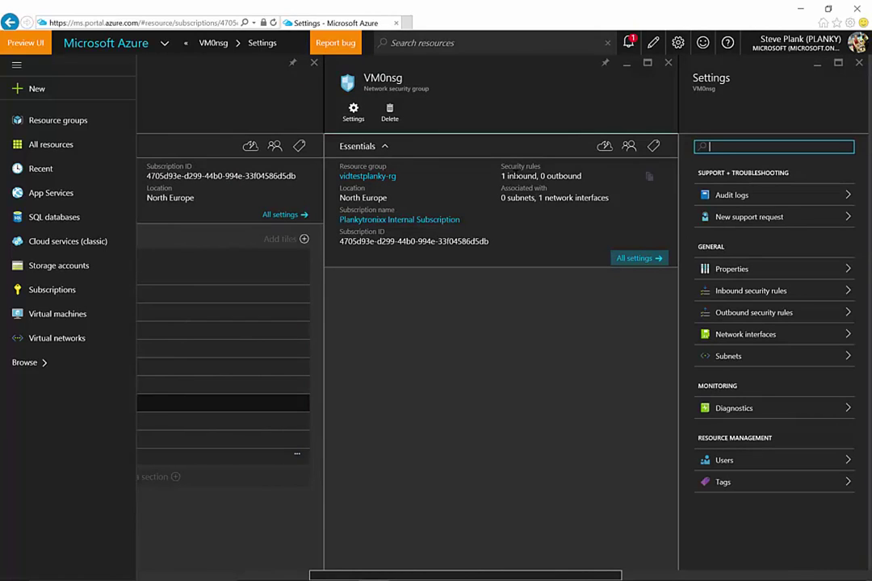
pyautogui.click(746, 293)
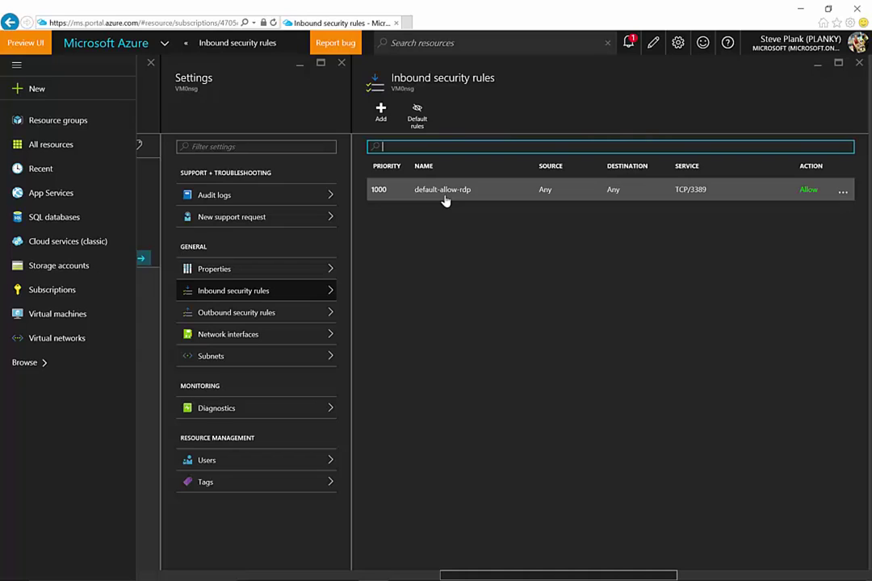
pyautogui.click(858, 64)
pyautogui.click(341, 64)
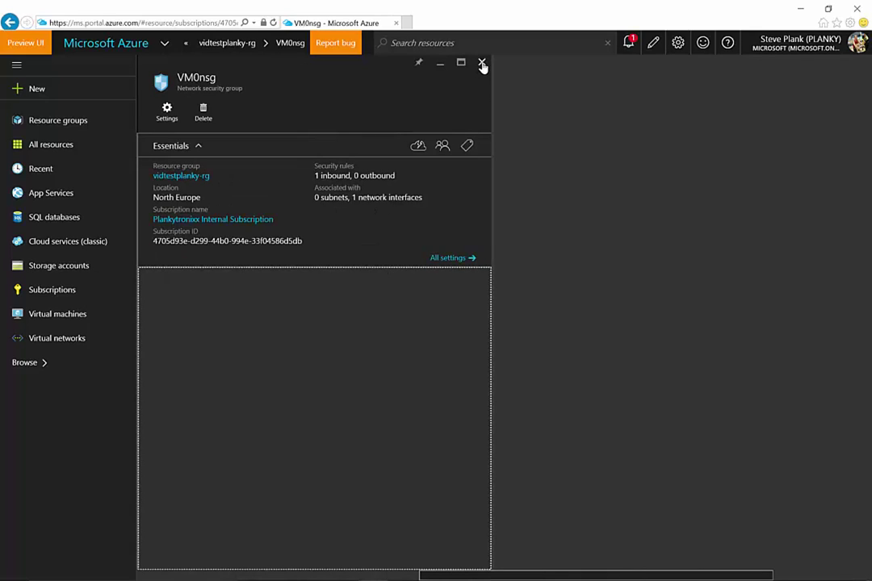
pyautogui.click(482, 63)
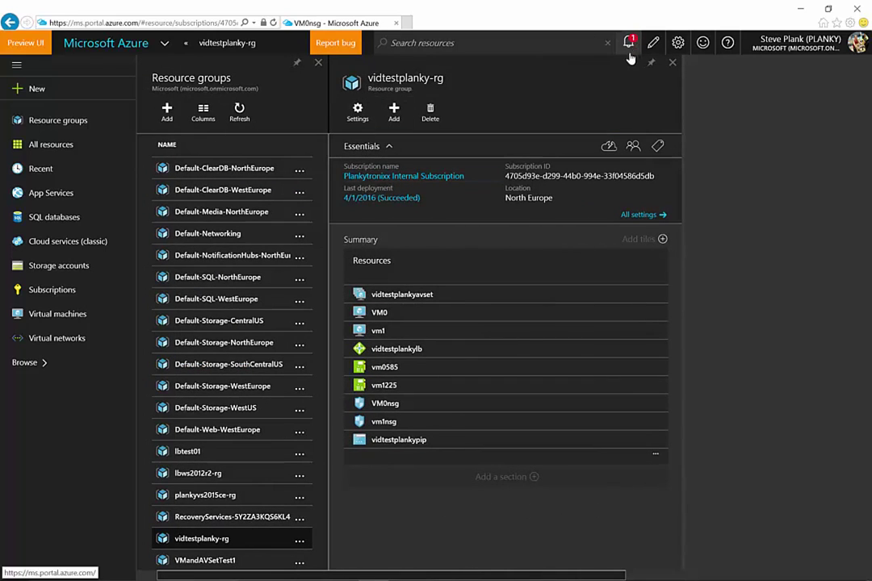
pyautogui.click(673, 62)
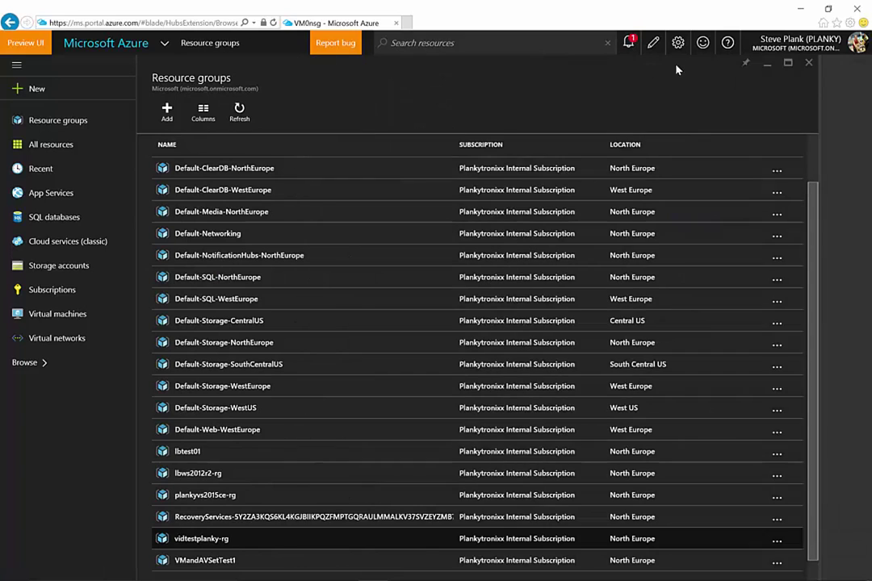
pyautogui.click(808, 62)
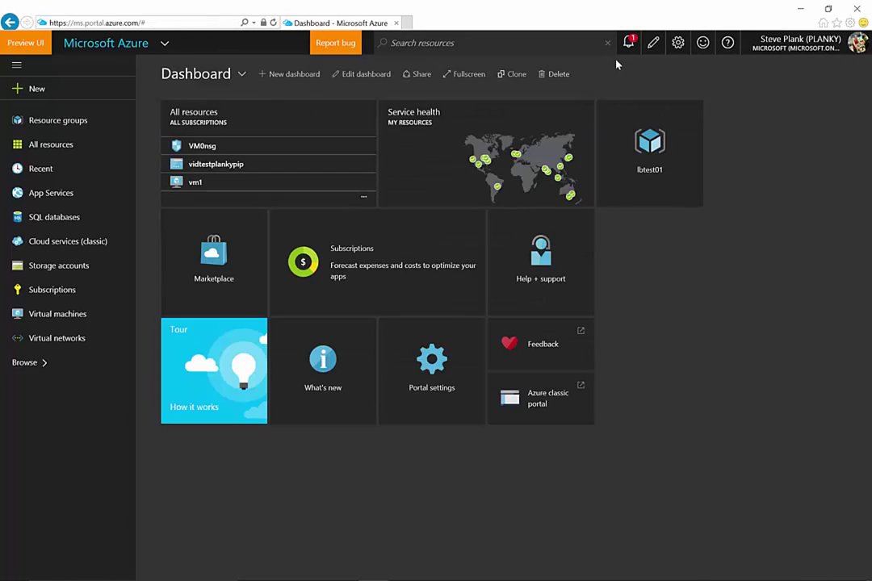
# Check the deployment notifications and bring up the Resource groups list.
pyautogui.click(628, 42)
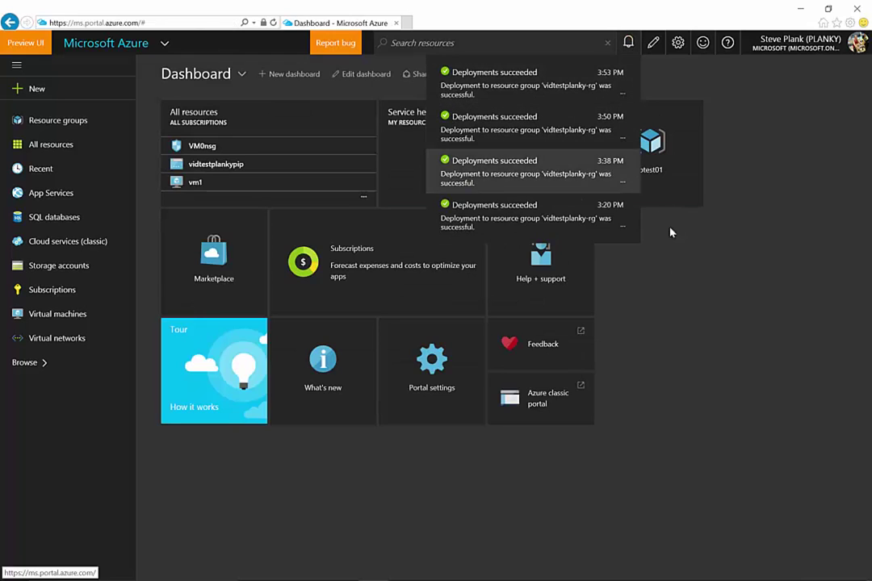
pyautogui.click(685, 322)
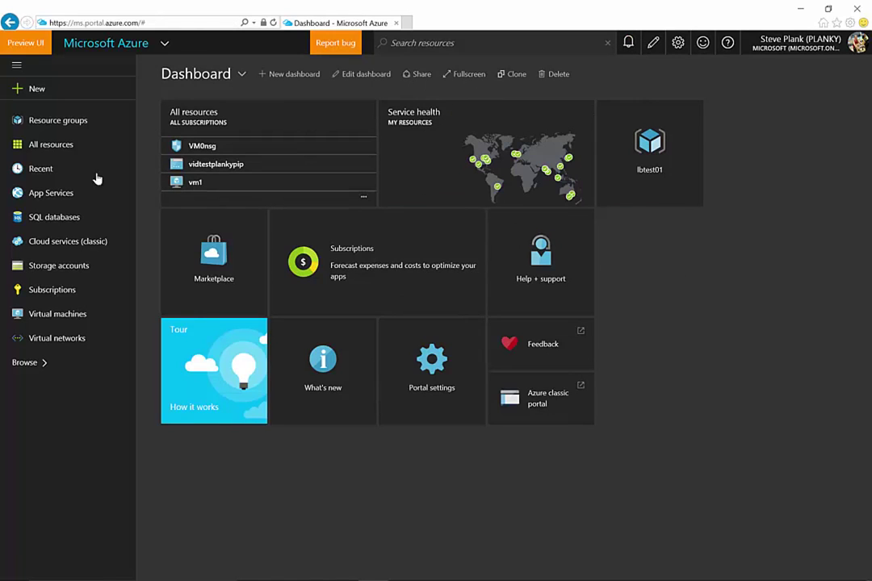
pyautogui.click(51, 145)
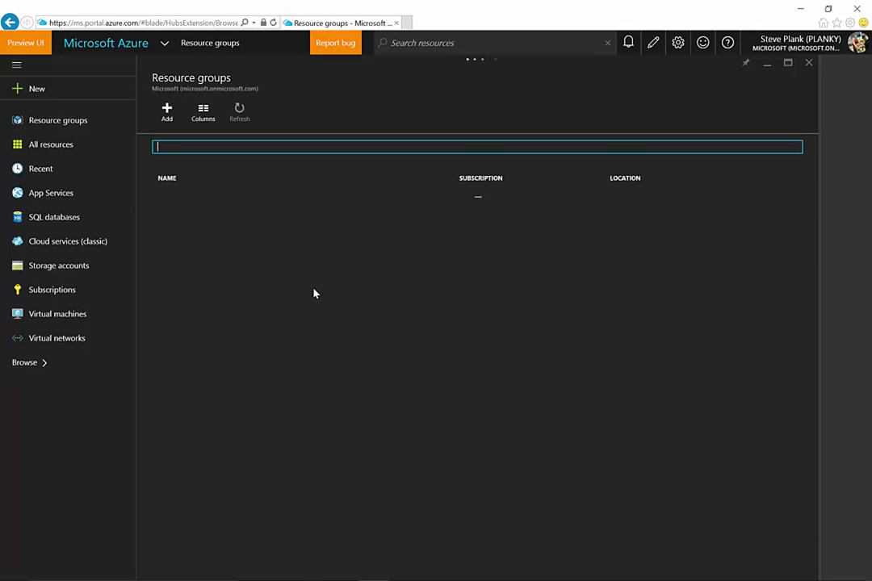
pyautogui.scroll(-1, 292, 358)
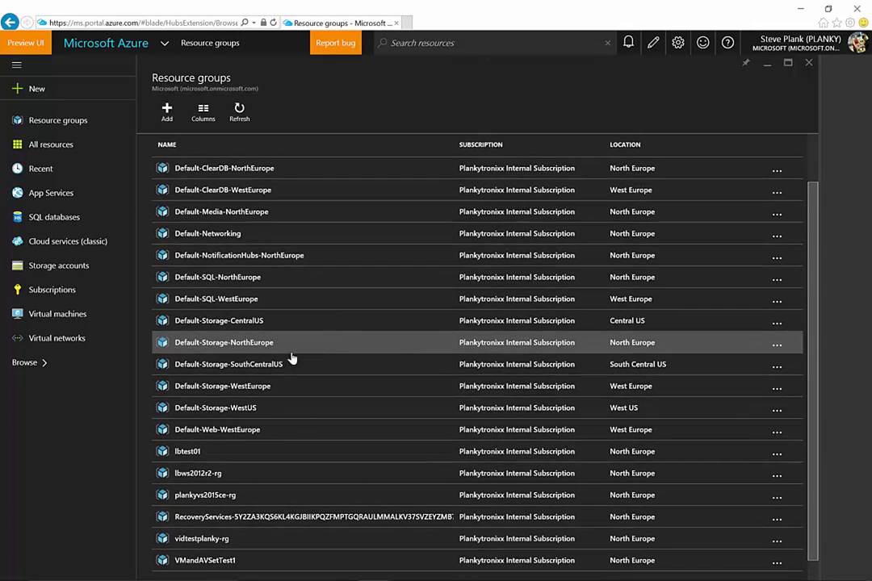
# Open vidtestplankylb in vidtestplanky-rg and view its Properties and empty Probes list.
pyautogui.click(198, 541)
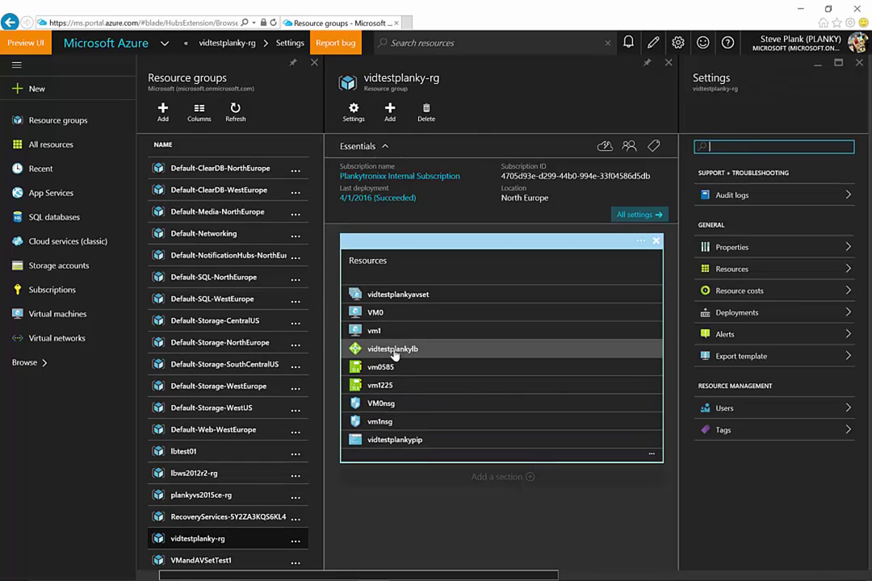
pyautogui.click(401, 355)
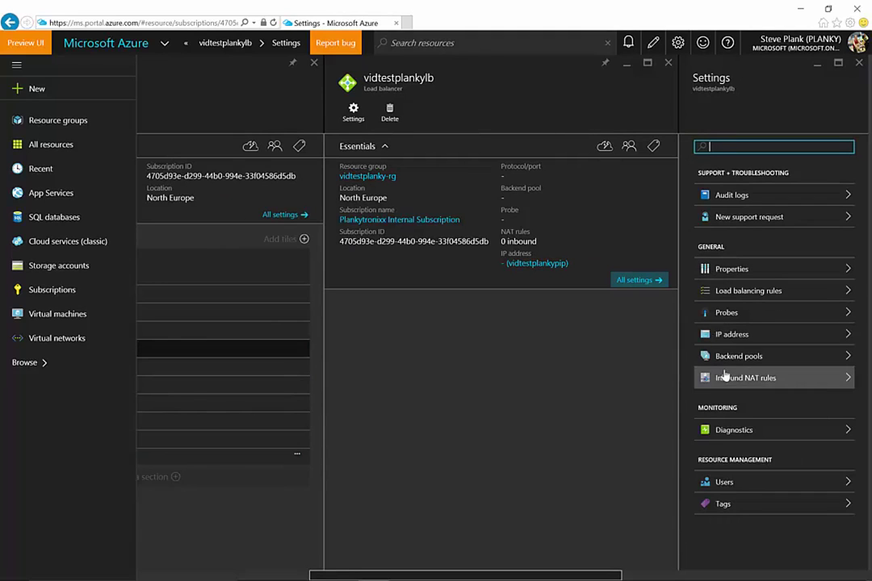
pyautogui.click(704, 274)
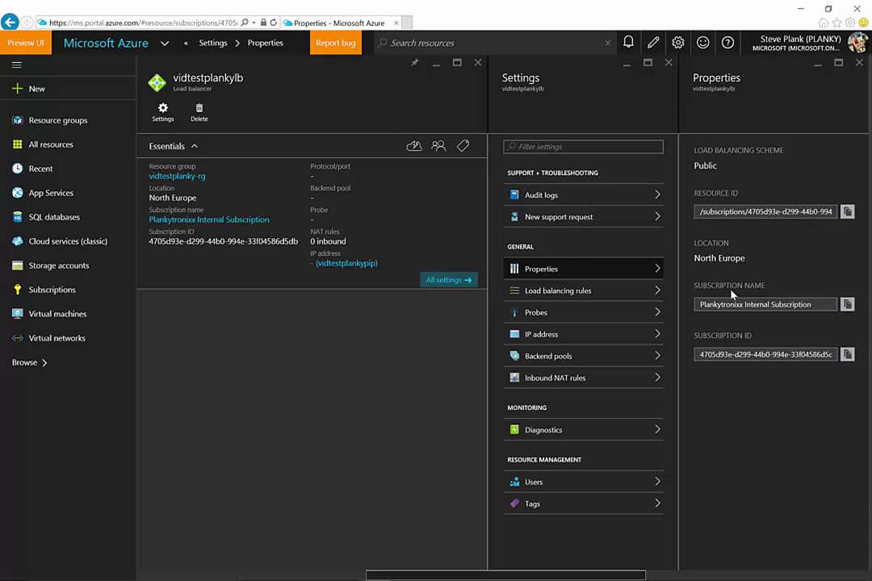
pyautogui.click(569, 314)
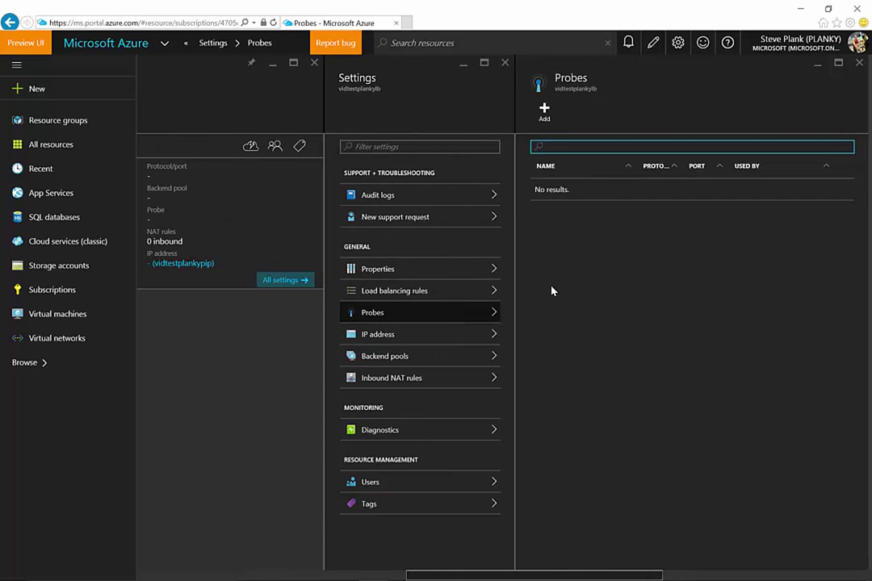
# Add TCP health probe vidtestplankyprobe, confirm its creation in notifications, and close Probes.
pyautogui.click(544, 111)
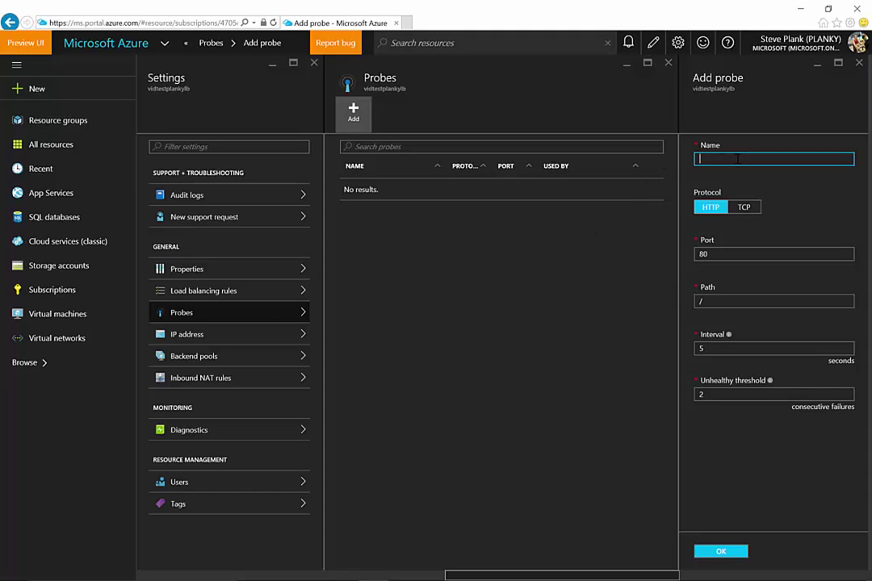
pyautogui.write('vidtestplankyprobe')
pyautogui.click(749, 209)
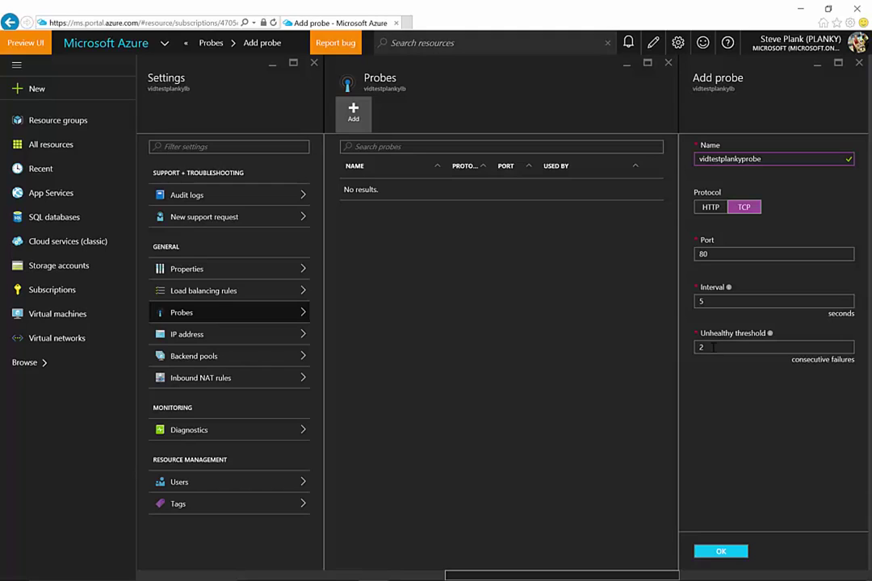
pyautogui.click(723, 552)
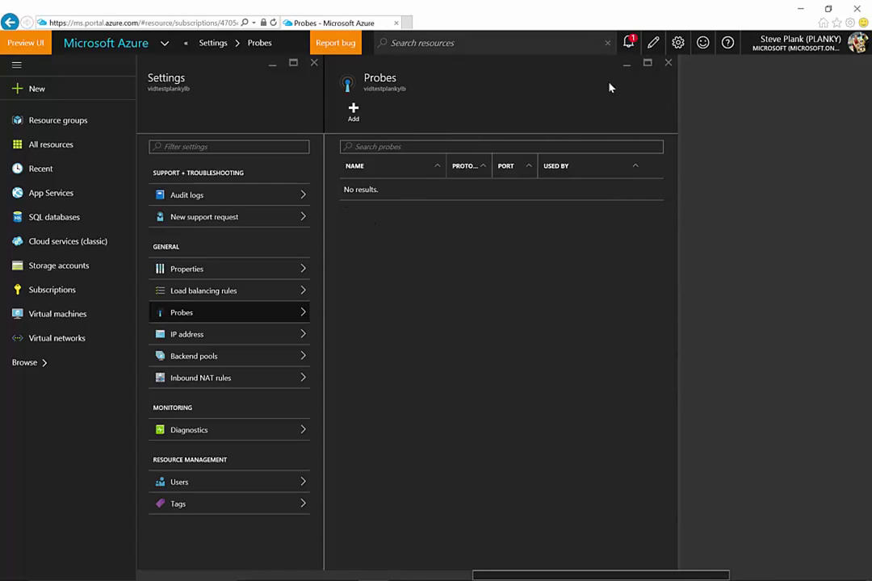
pyautogui.click(628, 43)
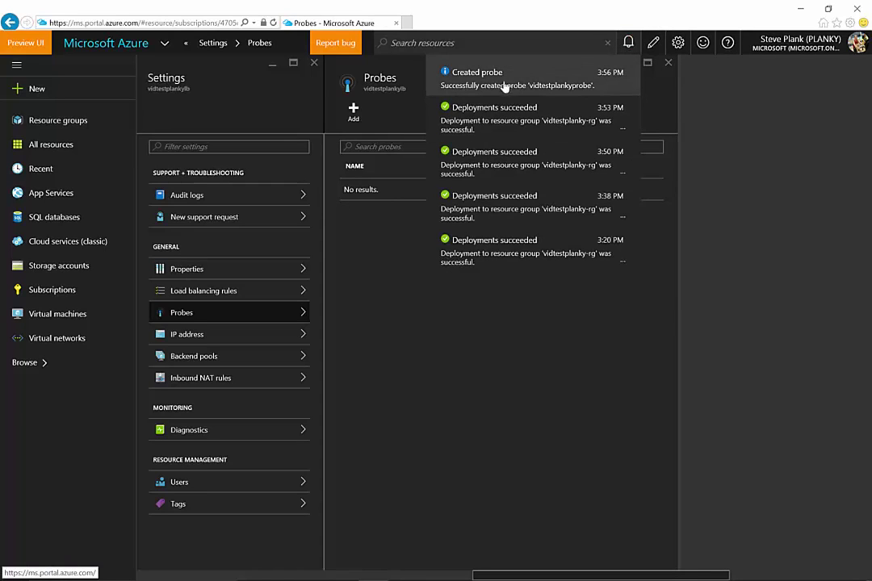
pyautogui.click(411, 134)
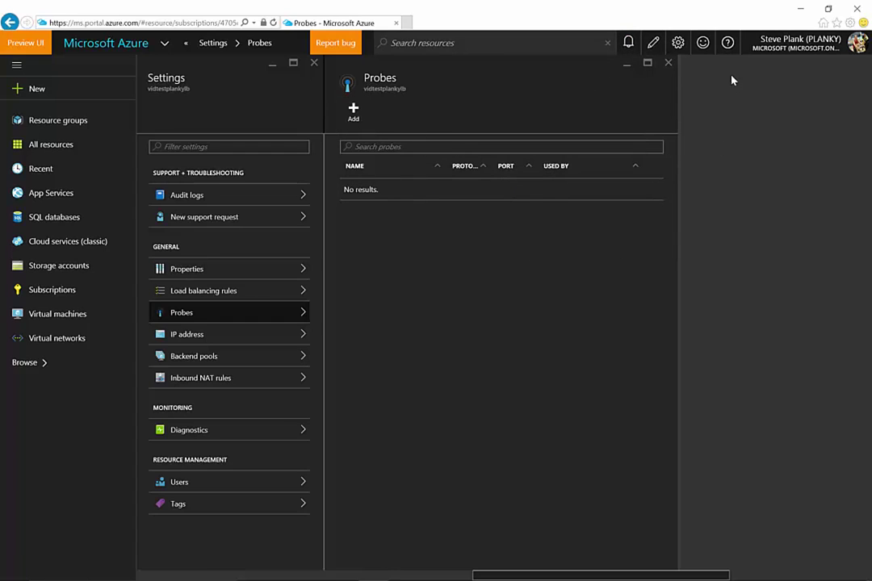
pyautogui.click(668, 63)
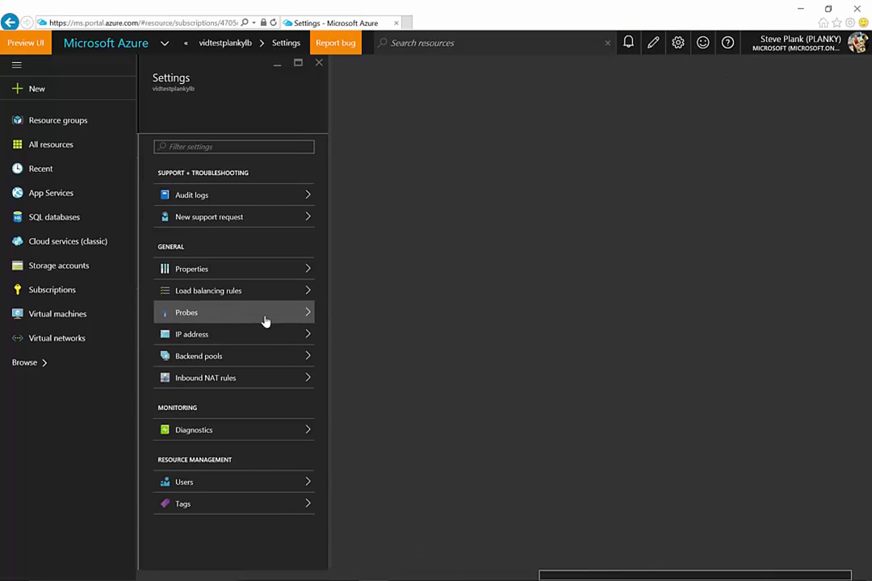
# Check the new probe and frontend IP vidtestplankypip, then view the empty Load balancing rules list.
pyautogui.click(270, 318)
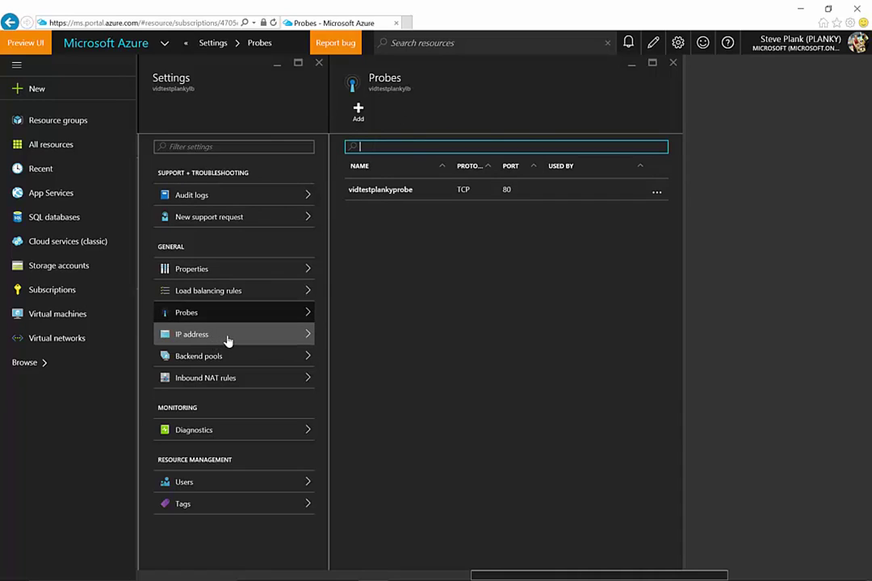
pyautogui.click(287, 338)
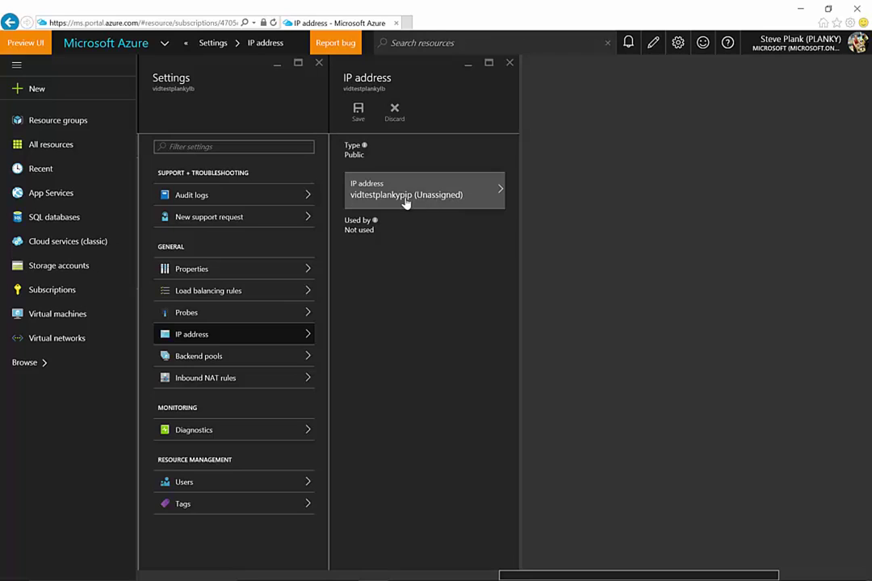
pyautogui.click(500, 190)
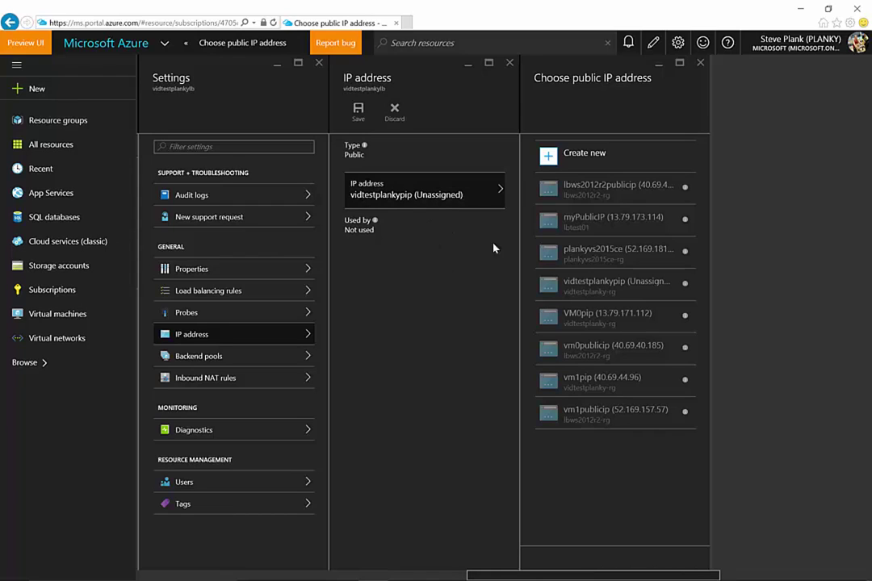
pyautogui.click(700, 62)
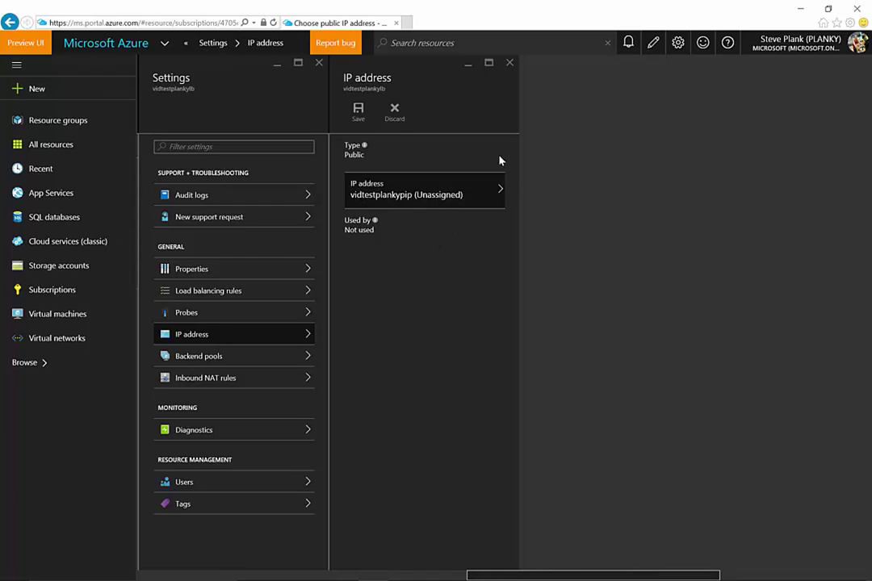
pyautogui.click(509, 63)
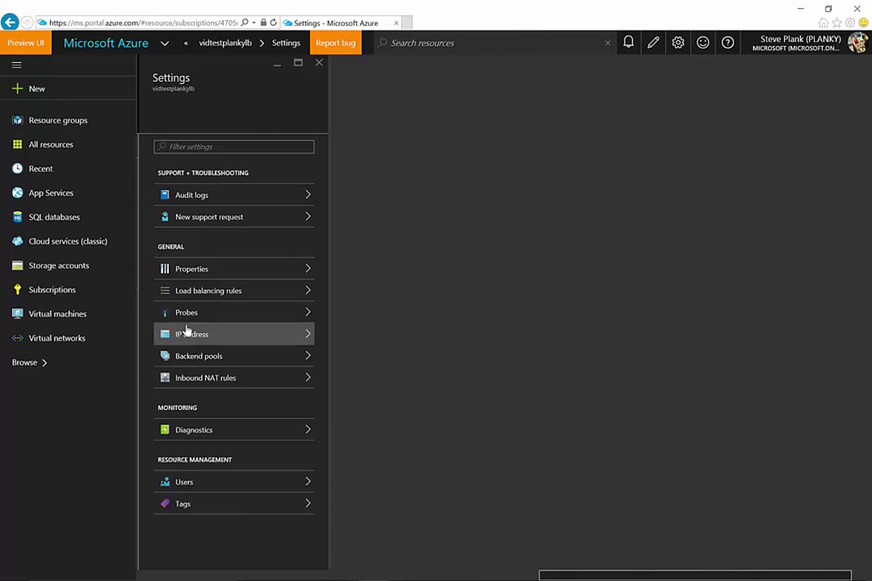
pyautogui.click(215, 296)
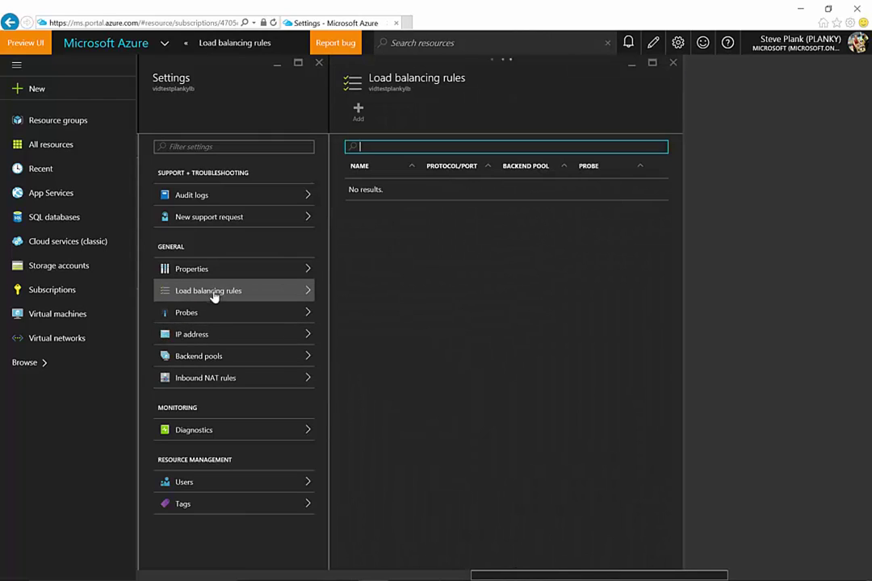
# Abandon the new rule for lack of a backend pool and view the empty Backend pools list.
pyautogui.click(358, 113)
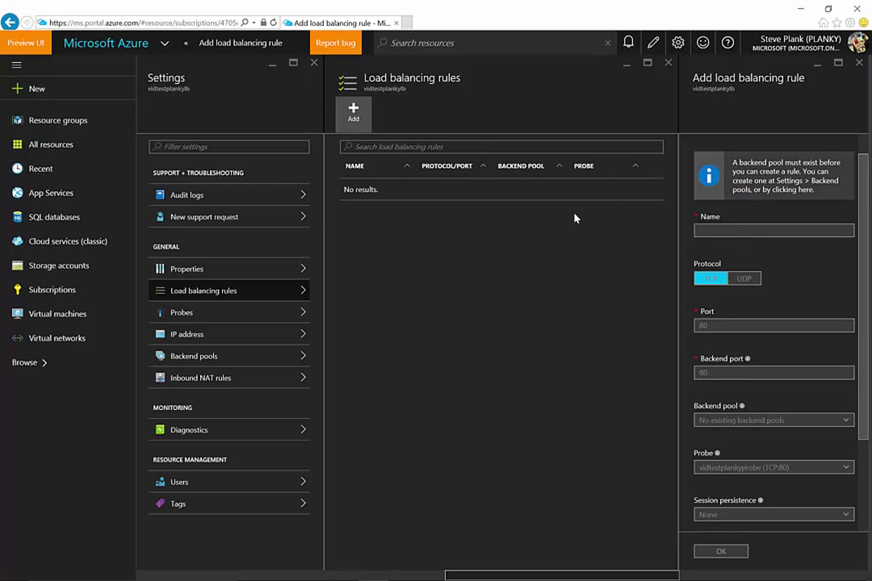
pyautogui.click(858, 62)
pyautogui.click(668, 64)
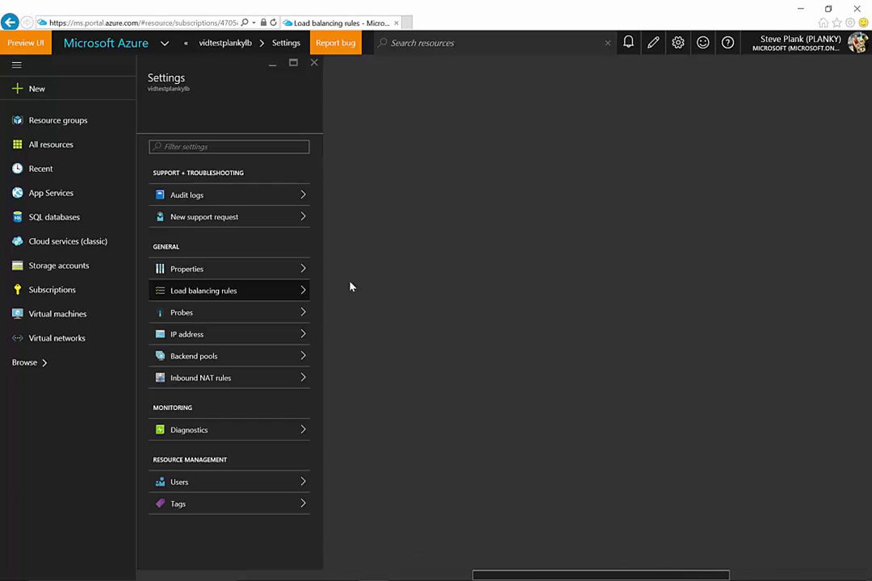
pyautogui.click(201, 360)
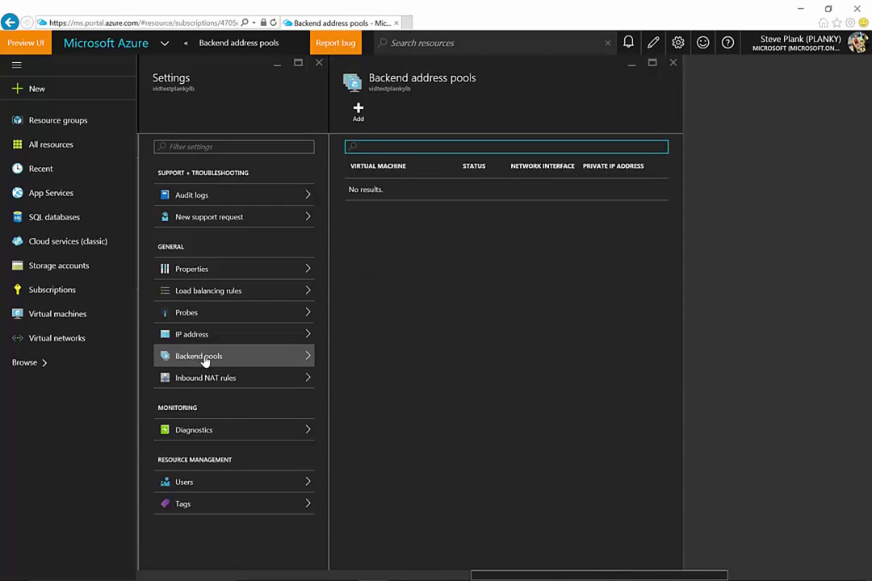
# Start a backend pool named vidtestplankybackendpool and begin choosing its virtual machines.
pyautogui.click(358, 111)
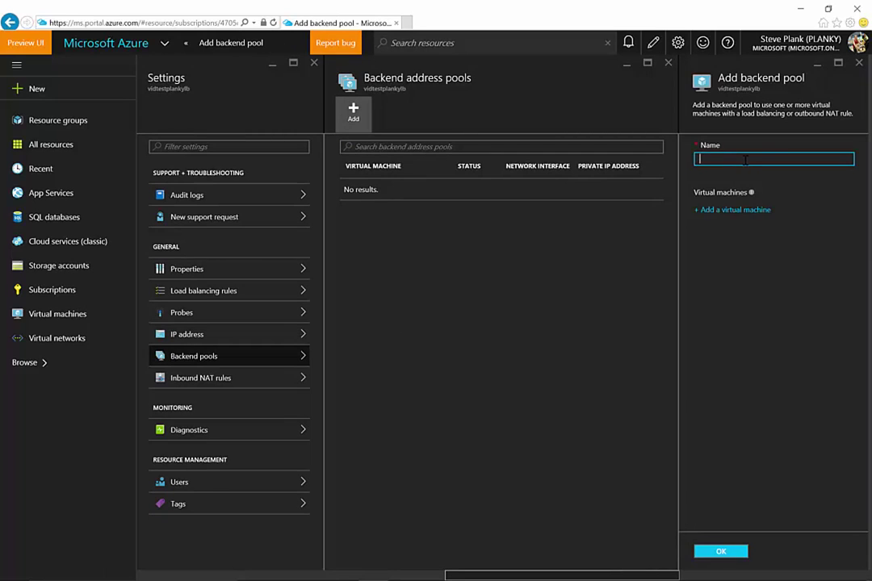
pyautogui.write('vidtestplankybackendpool')
pyautogui.click(729, 211)
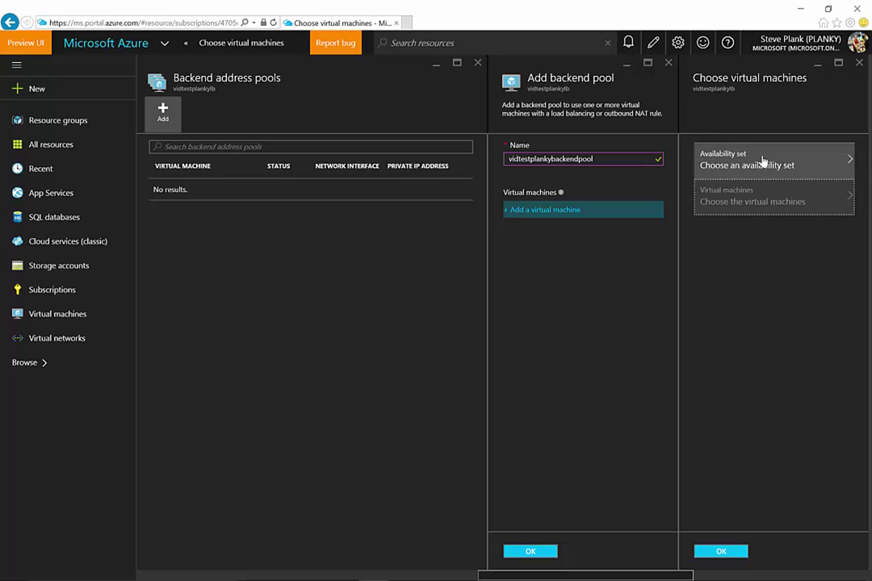
# Choose vidtestplankyavset as the backend pool's availability set.
pyautogui.click(854, 161)
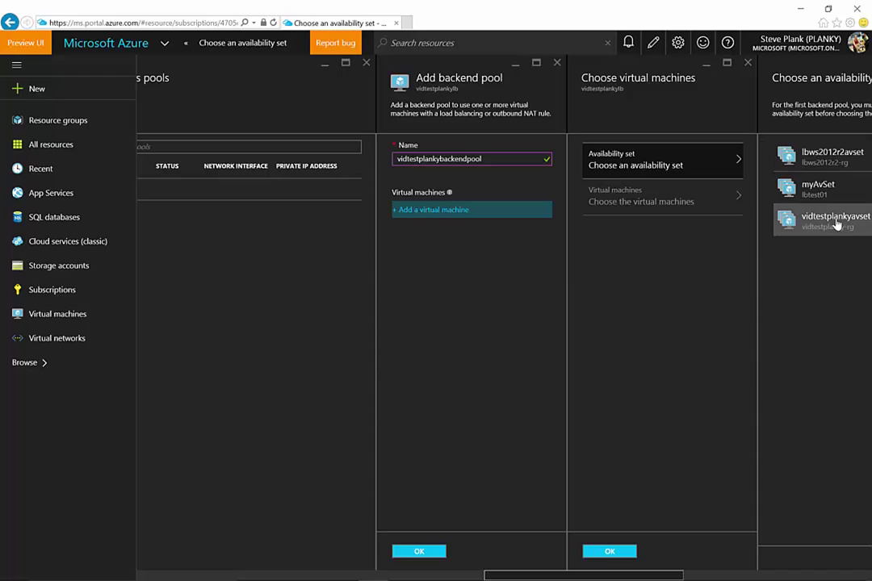
pyautogui.moveTo(663, 575); pyautogui.dragTo(684, 578)
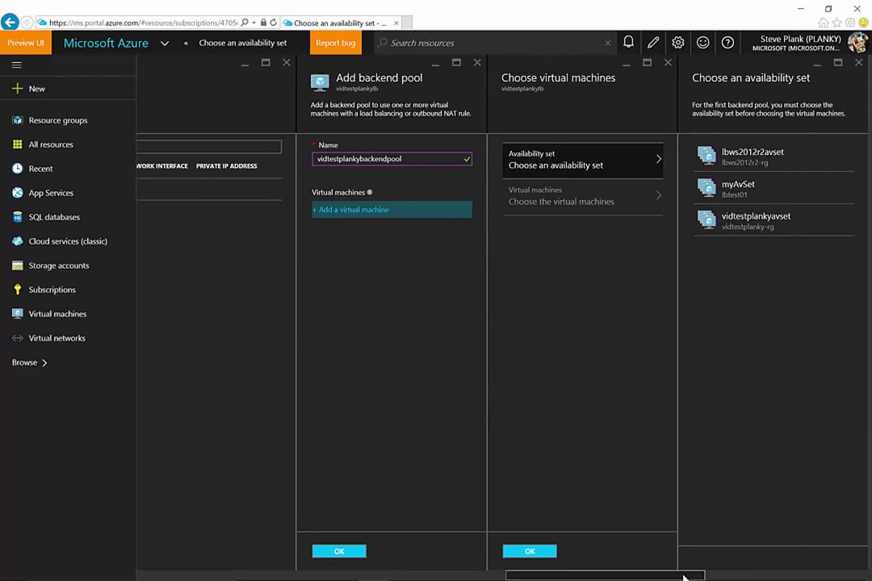
pyautogui.click(747, 224)
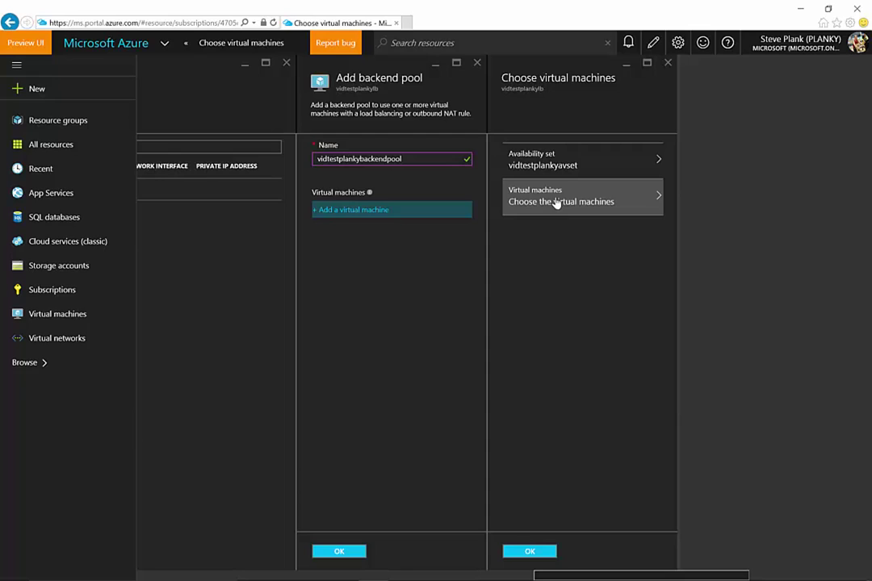
# Add VM0 and vm1 as members of the backend pool.
pyautogui.click(657, 199)
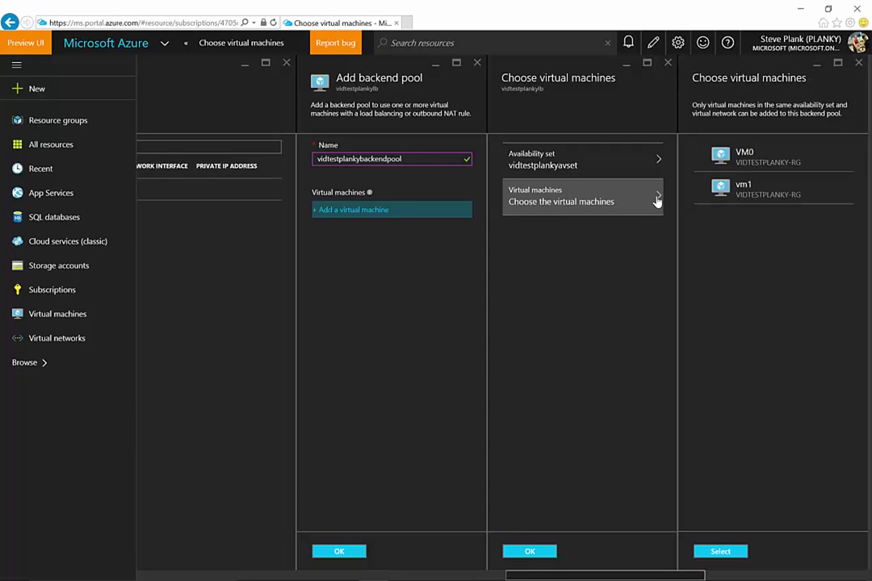
pyautogui.click(713, 161)
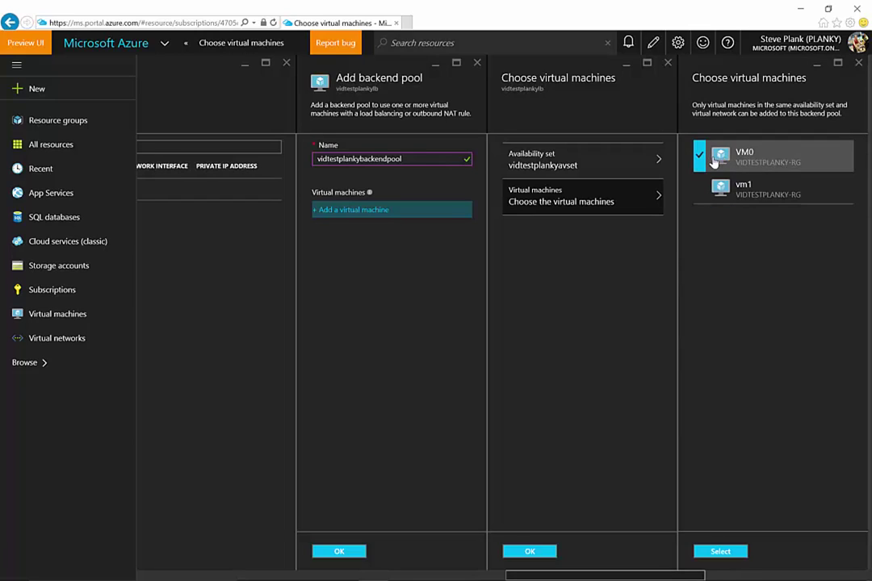
pyautogui.click(720, 551)
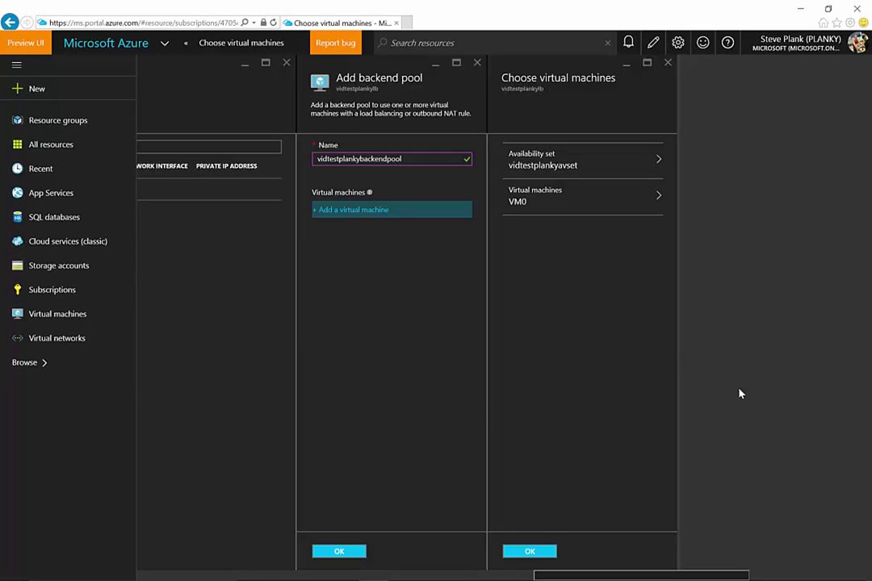
pyautogui.click(657, 197)
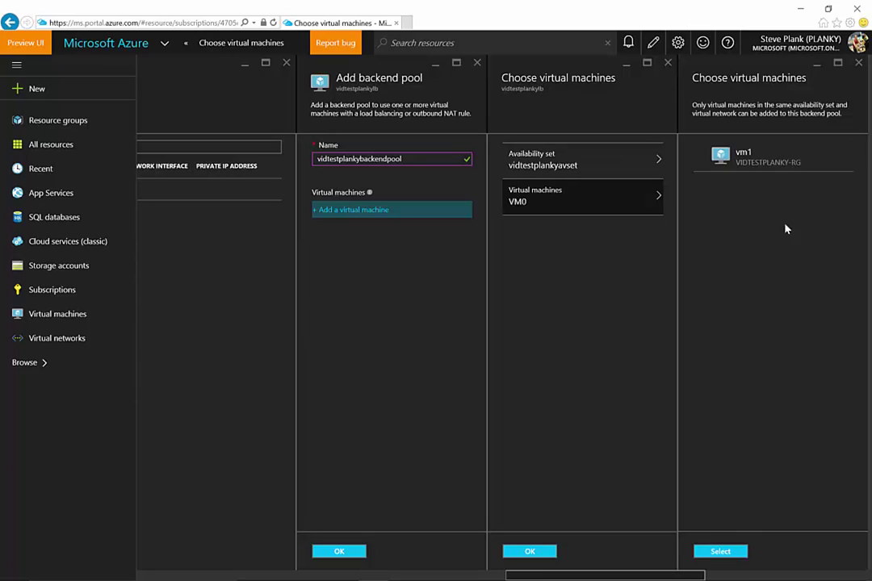
pyautogui.click(711, 157)
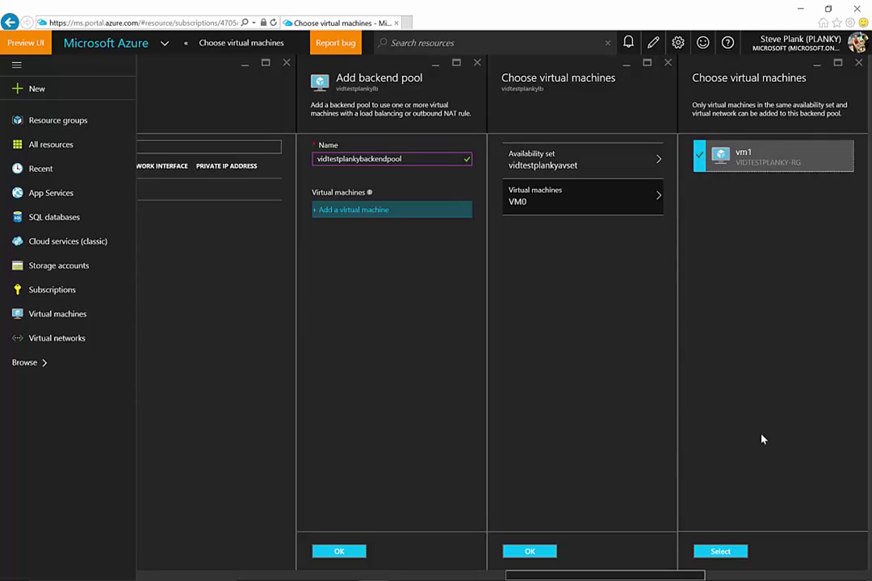
pyautogui.click(721, 551)
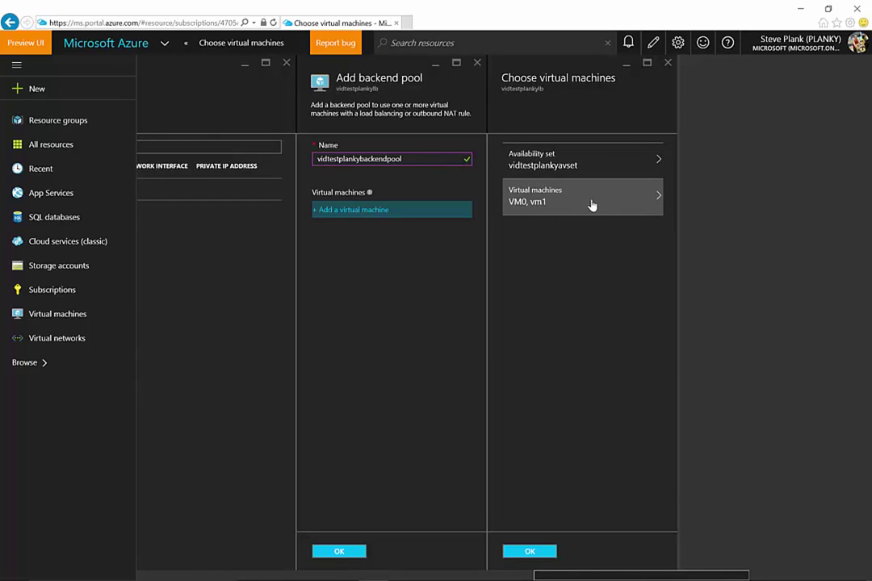
# Create the backend pool with both VMs and close the pools list.
pyautogui.click(549, 553)
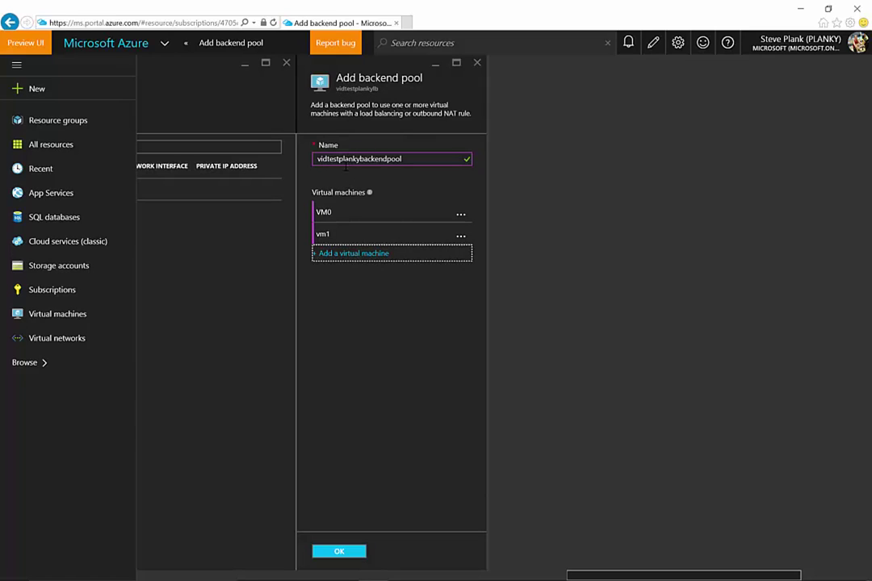
pyautogui.click(341, 551)
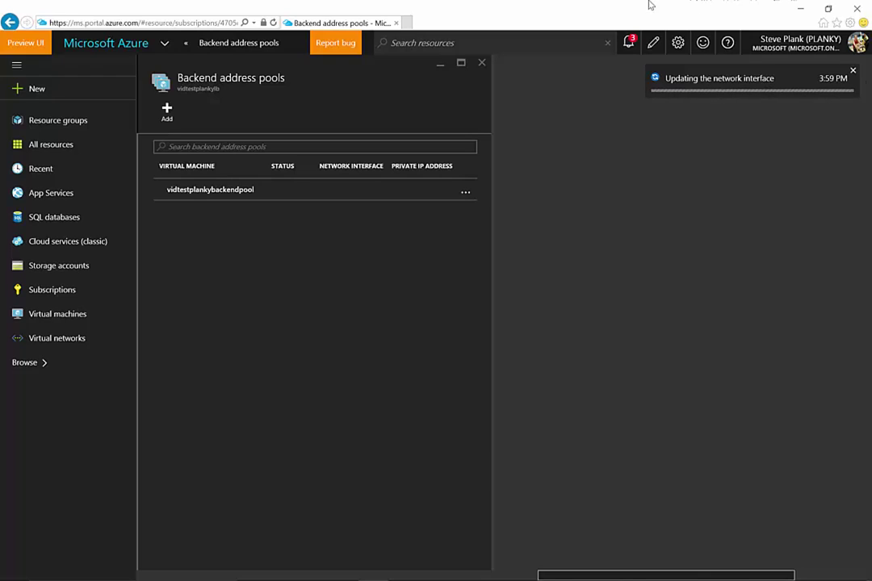
pyautogui.click(482, 63)
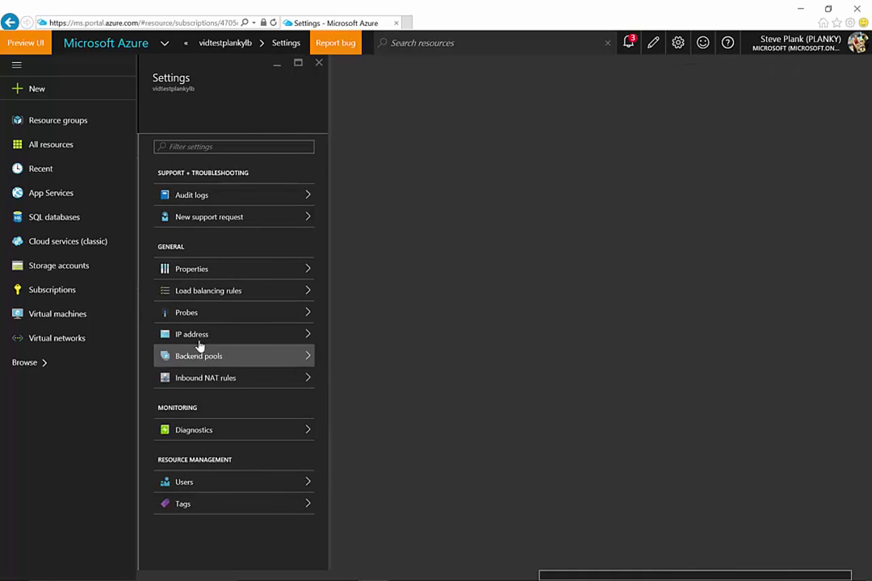
# Start a new load balancing rule named http.
pyautogui.click(211, 296)
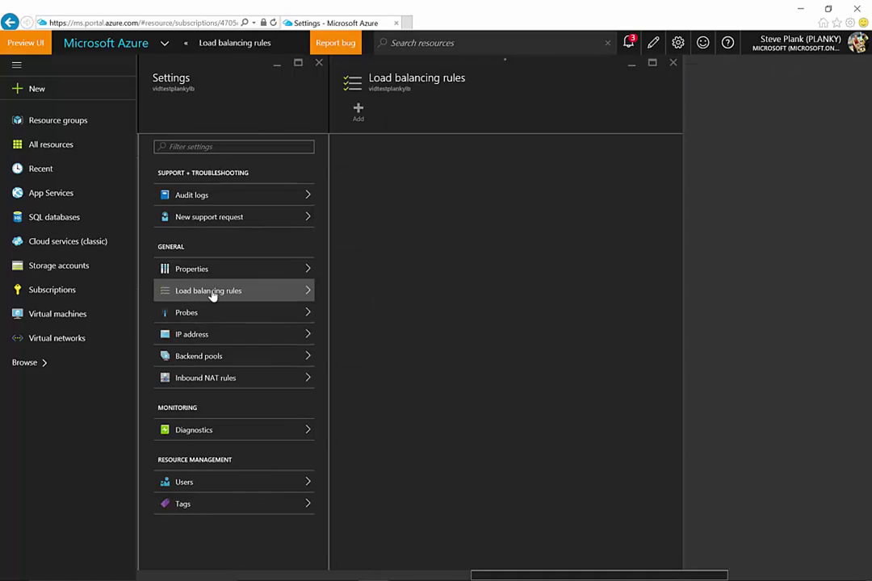
pyautogui.click(357, 113)
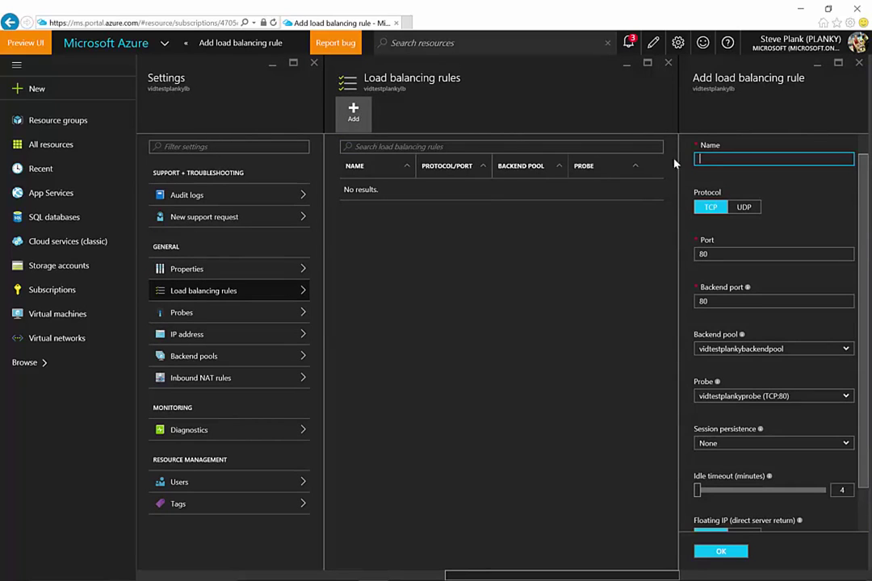
pyautogui.write('http')
# Leave session persistence at None and save the http rule for TCP 80 to 80.
pyautogui.click(842, 444)
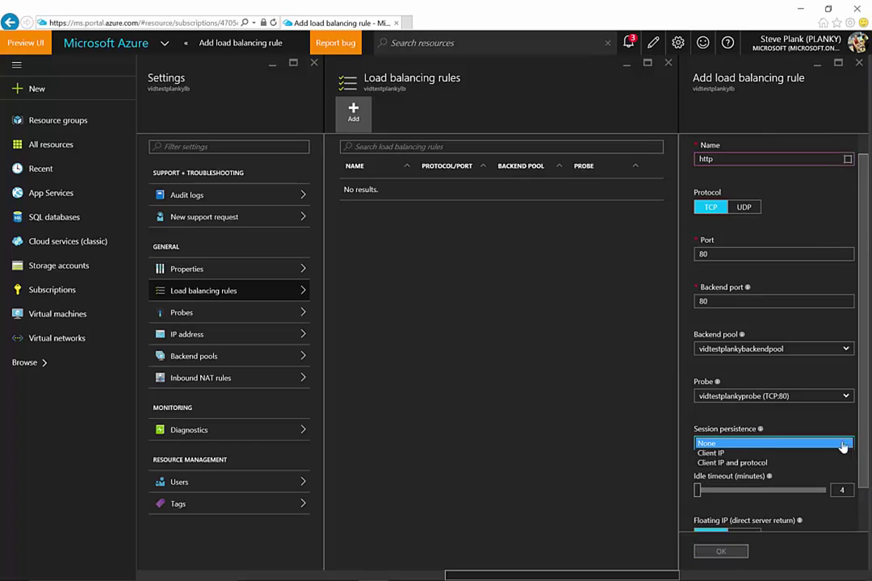
pyautogui.click(709, 453)
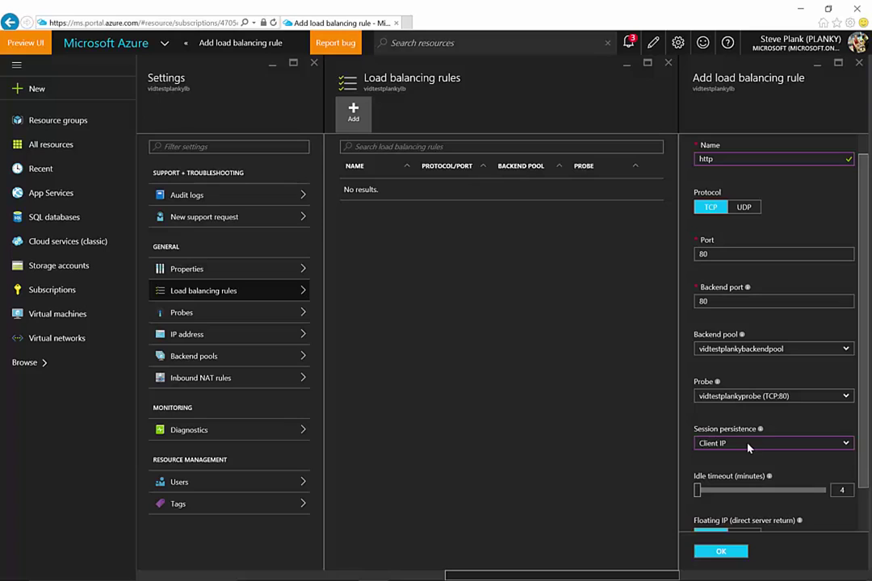
pyautogui.click(846, 446)
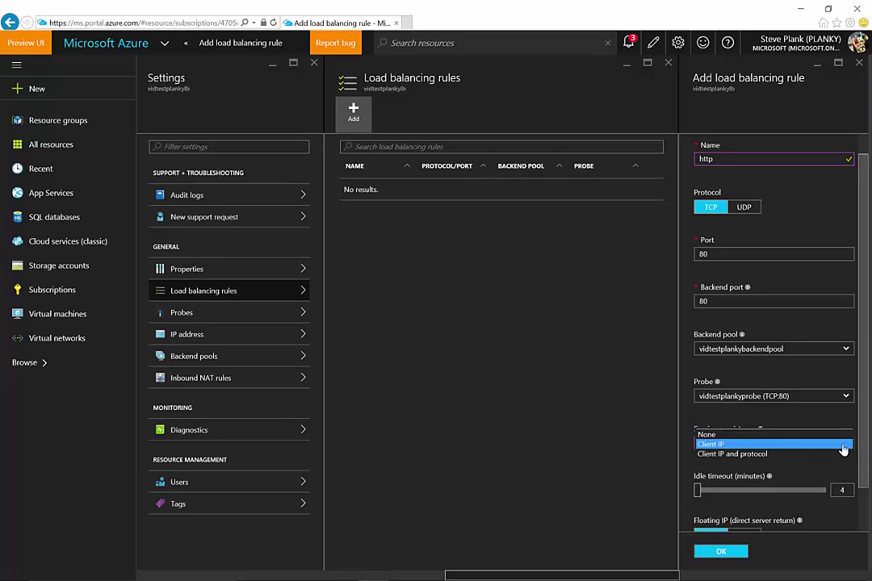
pyautogui.click(732, 454)
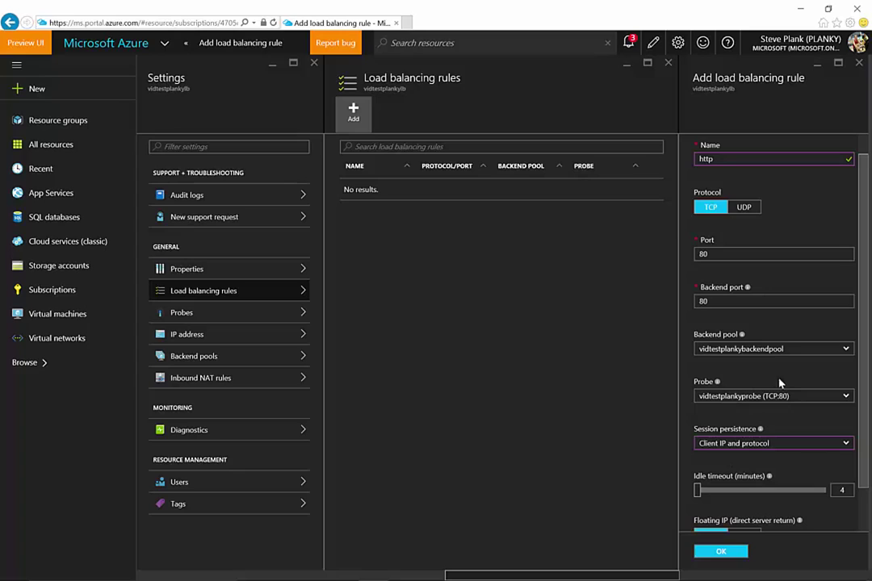
pyautogui.click(842, 446)
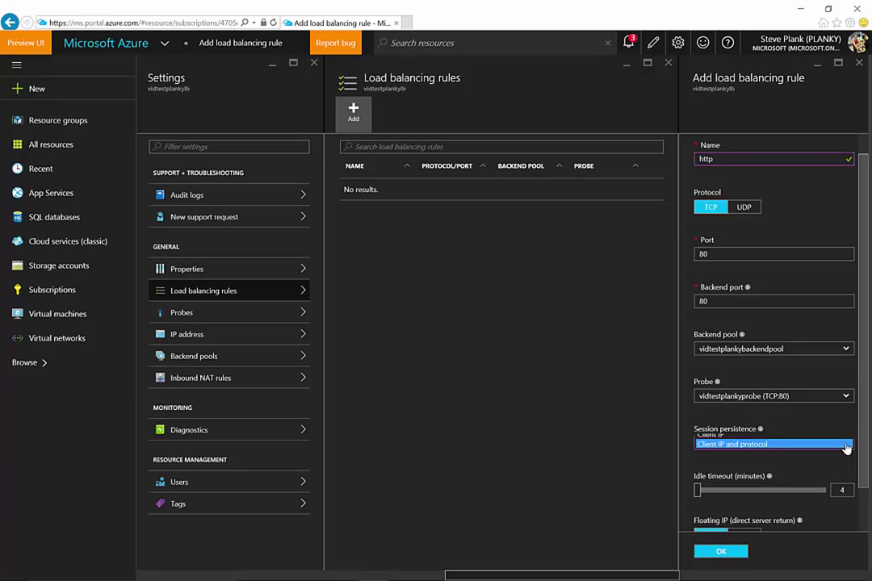
pyautogui.click(714, 429)
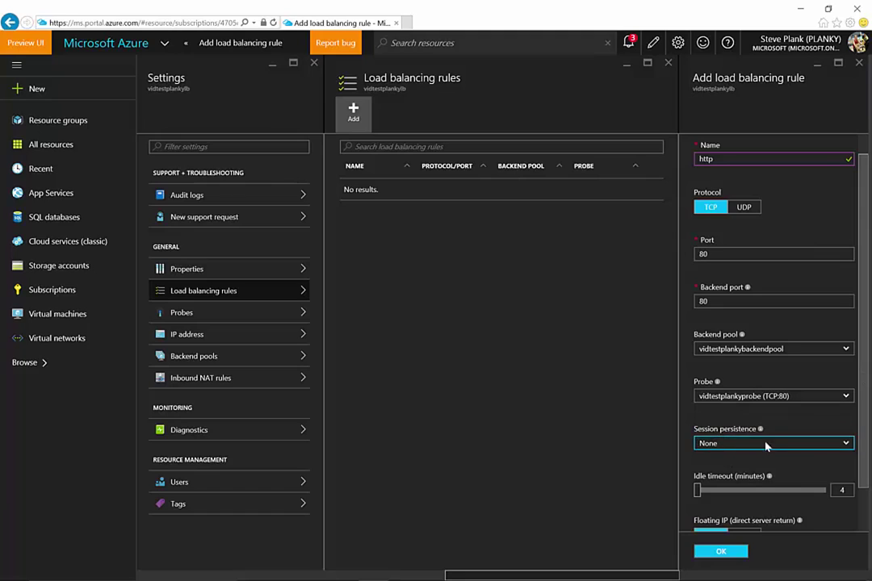
pyautogui.scroll(-1, 861, 436)
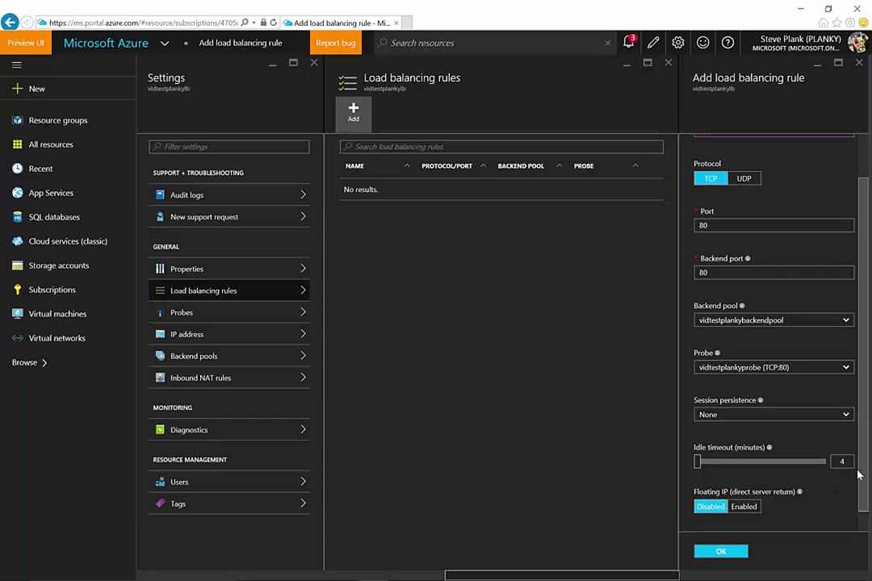
pyautogui.click(711, 555)
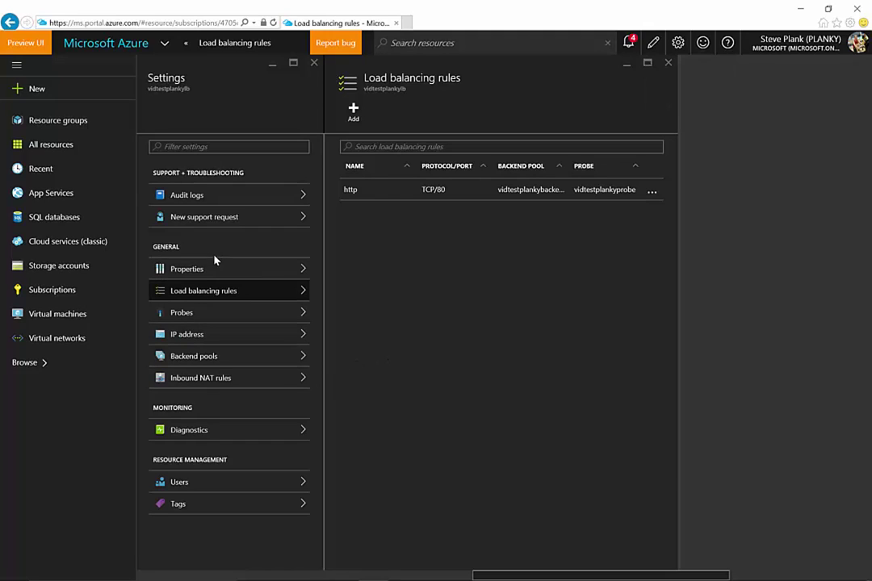
# Review the load balancer's properties, http rule, health probe and public IP address.
pyautogui.click(253, 275)
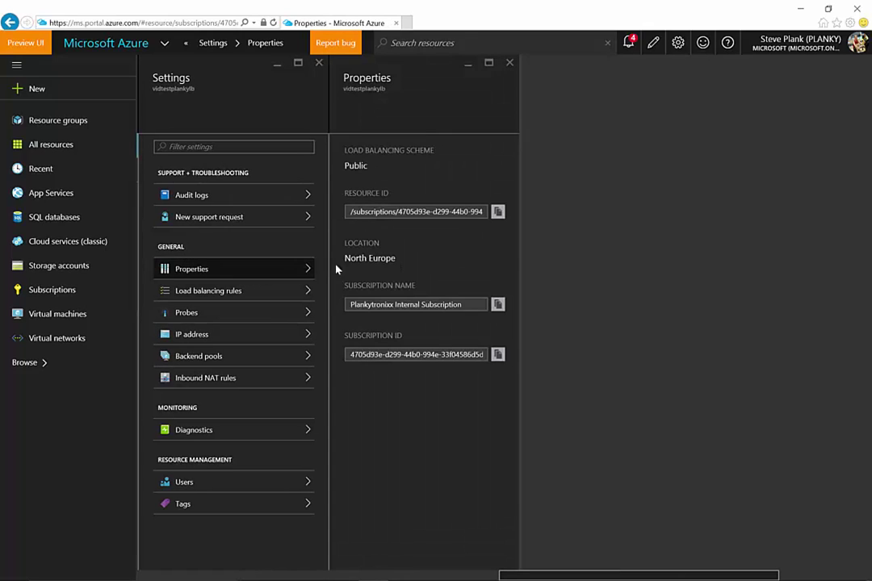
pyautogui.click(247, 298)
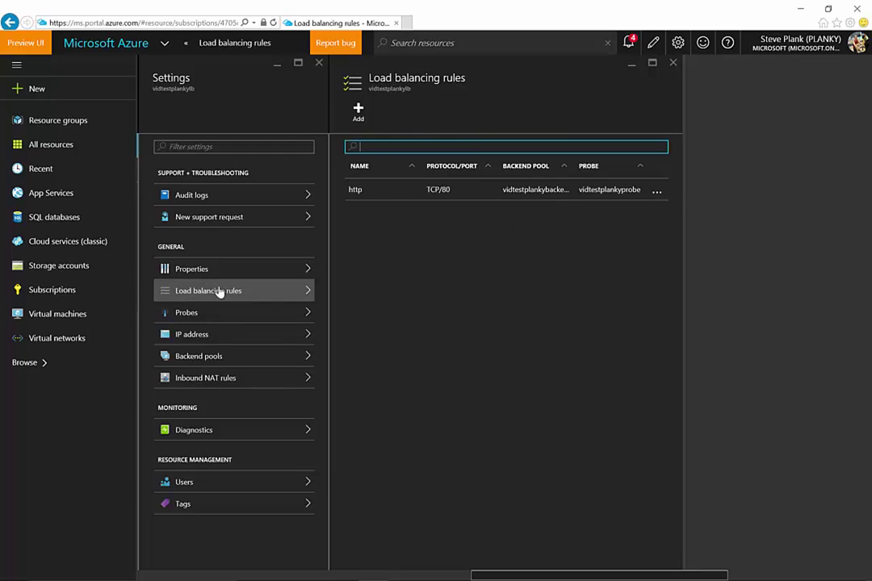
pyautogui.click(208, 314)
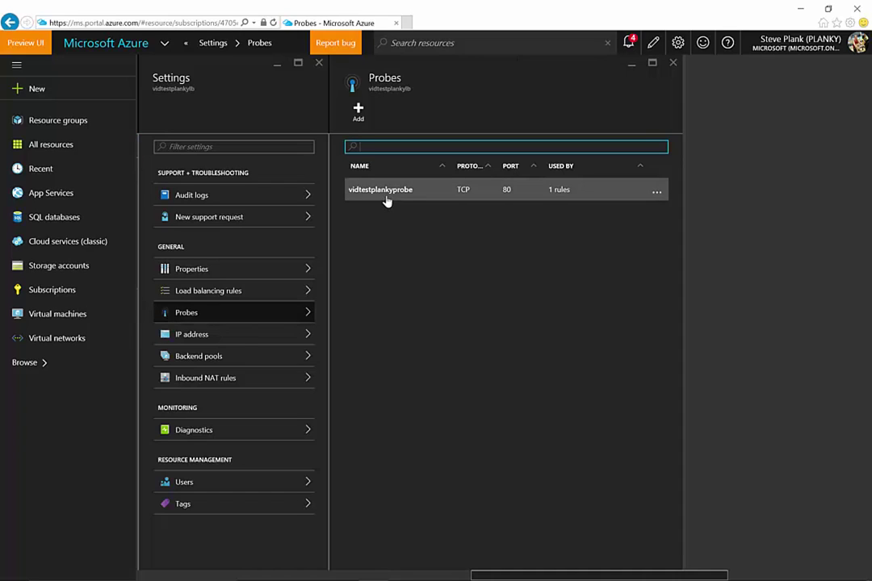
pyautogui.click(213, 342)
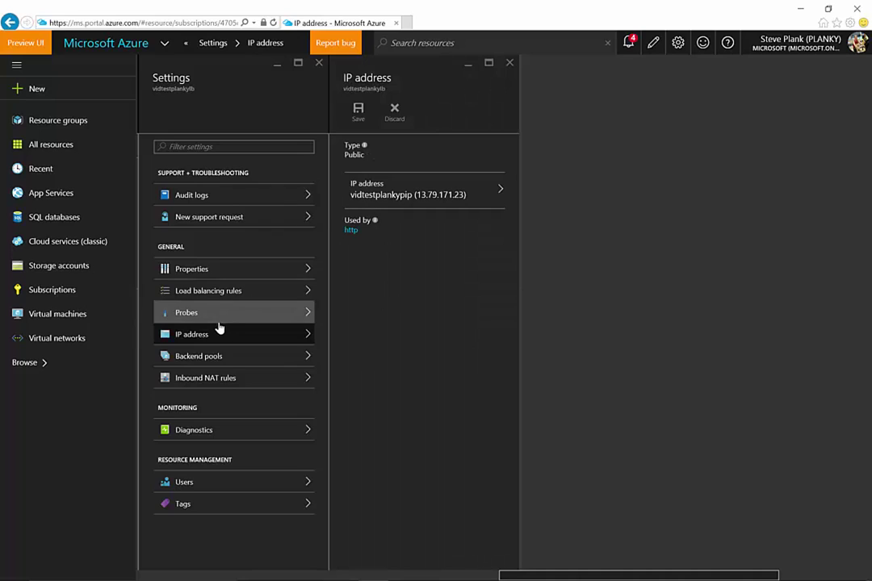
# Check that the backend pool lists VM0 and vm1, then return to the Paint diagram.
pyautogui.click(229, 366)
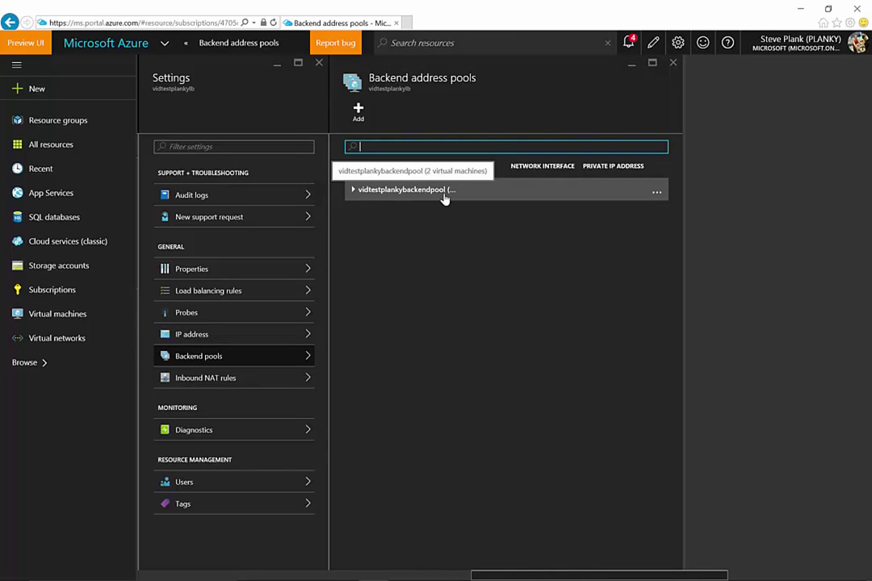
pyautogui.click(353, 190)
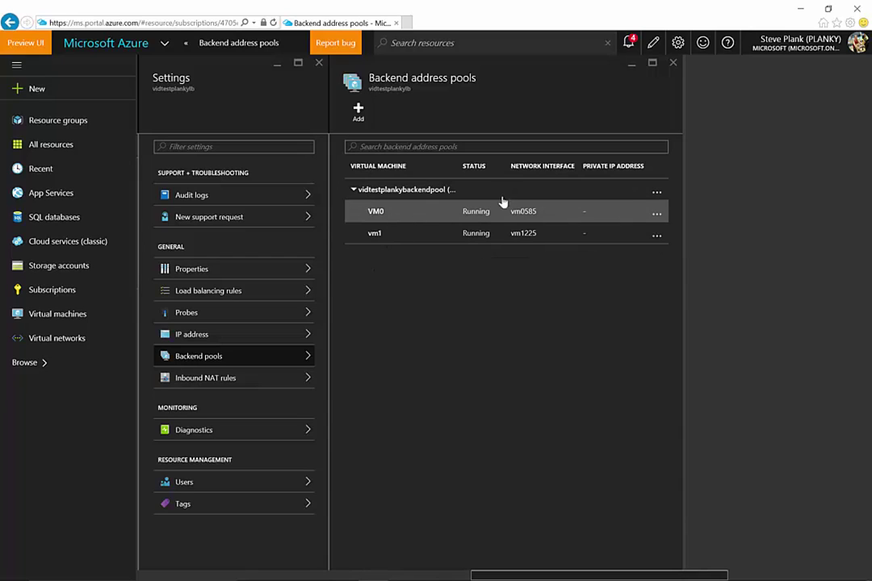
pyautogui.tripleClick(525, 166)
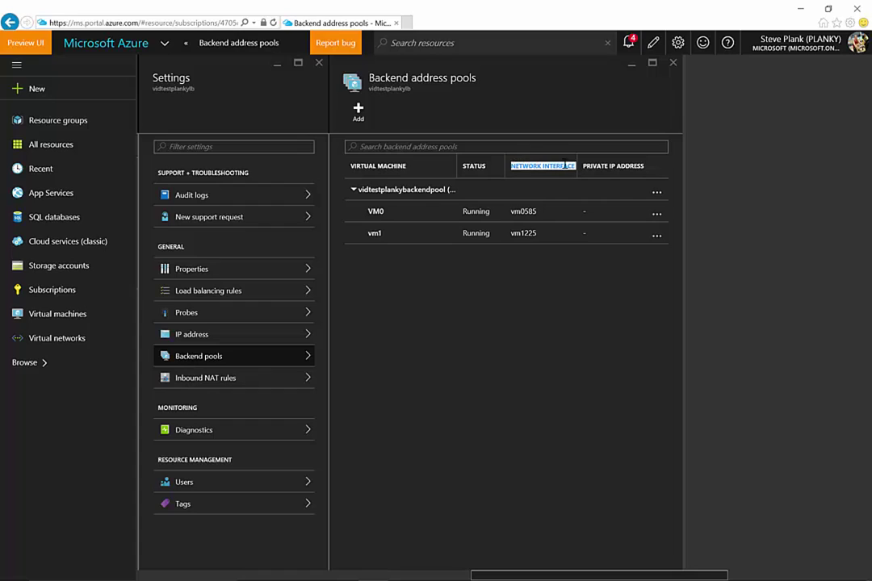
pyautogui.moveTo(512, 213); pyautogui.dragTo(538, 234)
pyautogui.click(367, 212)
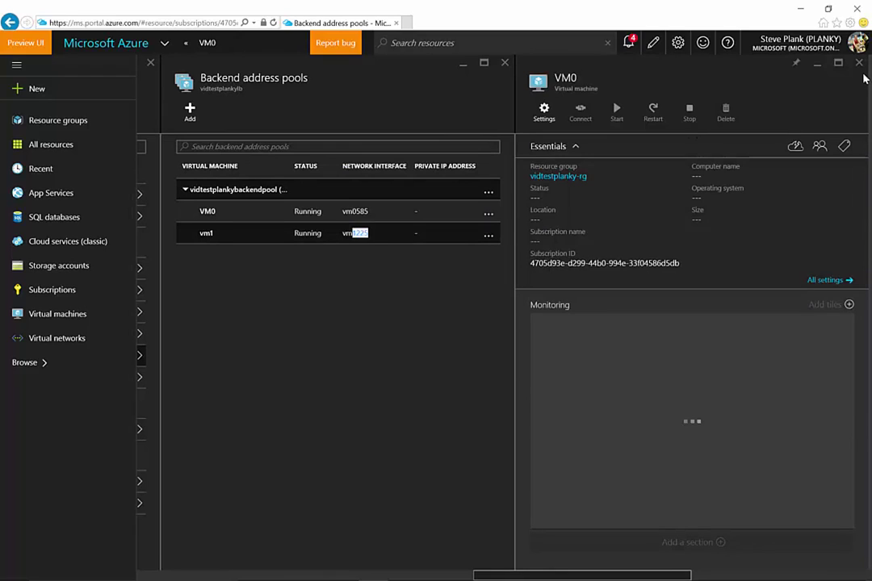
pyautogui.click(859, 63)
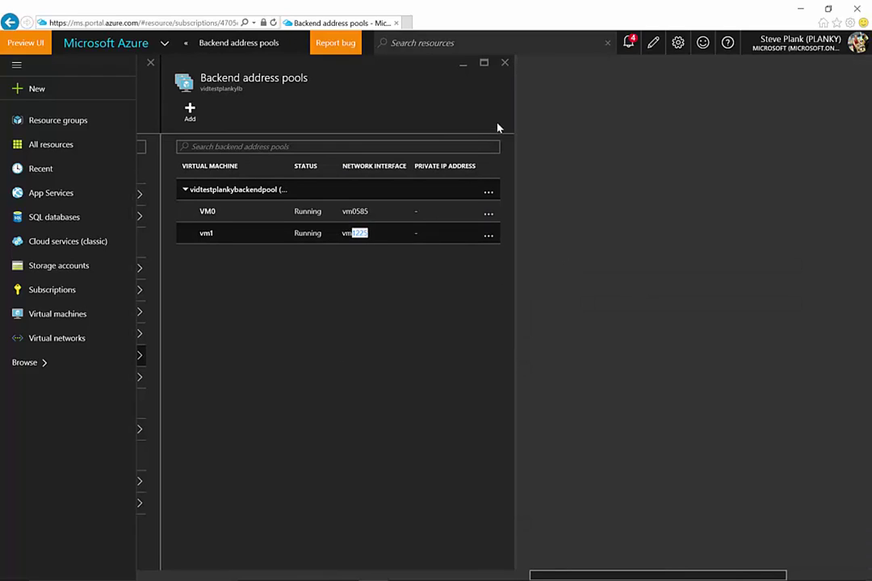
pyautogui.click(505, 63)
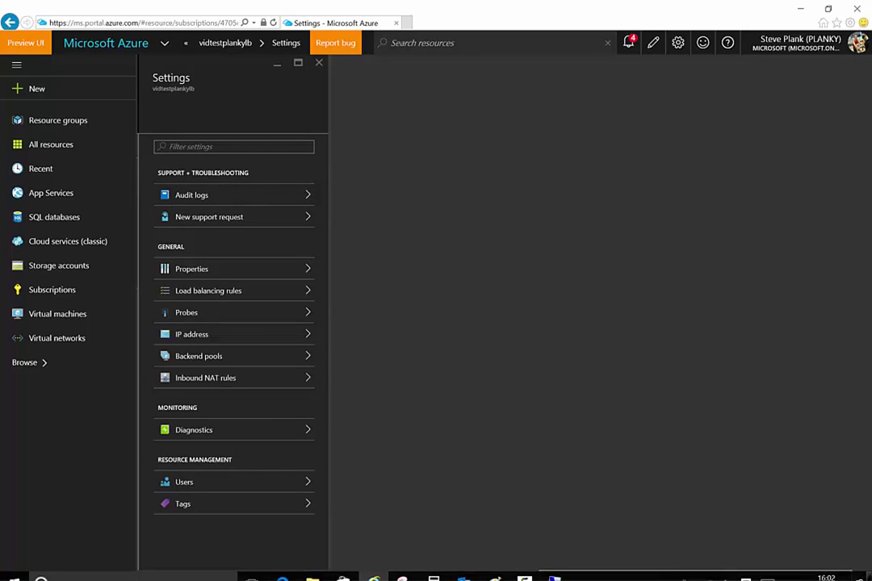
pyautogui.click(494, 570)
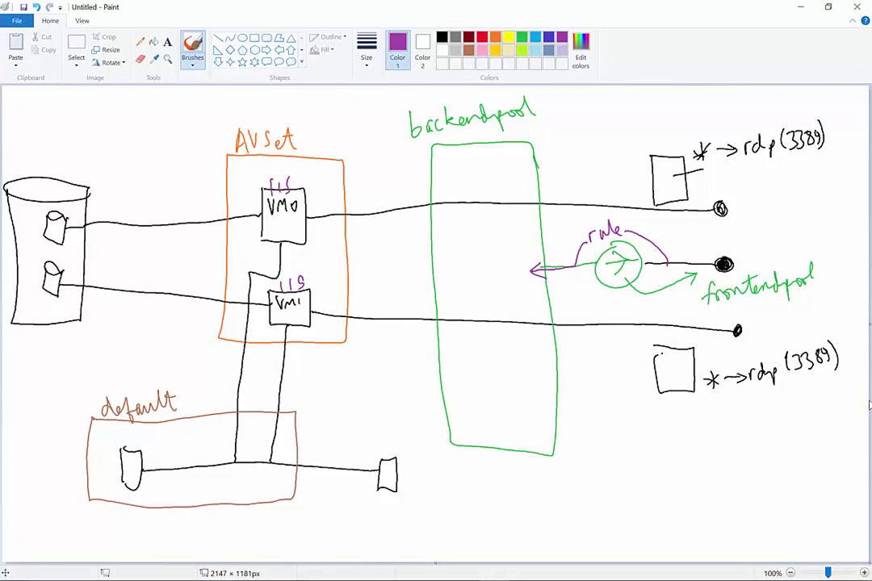
# Circle VM0's endpoint and mark the frontendpool dot in brown, then minimize Paint.
pyautogui.click(468, 50)
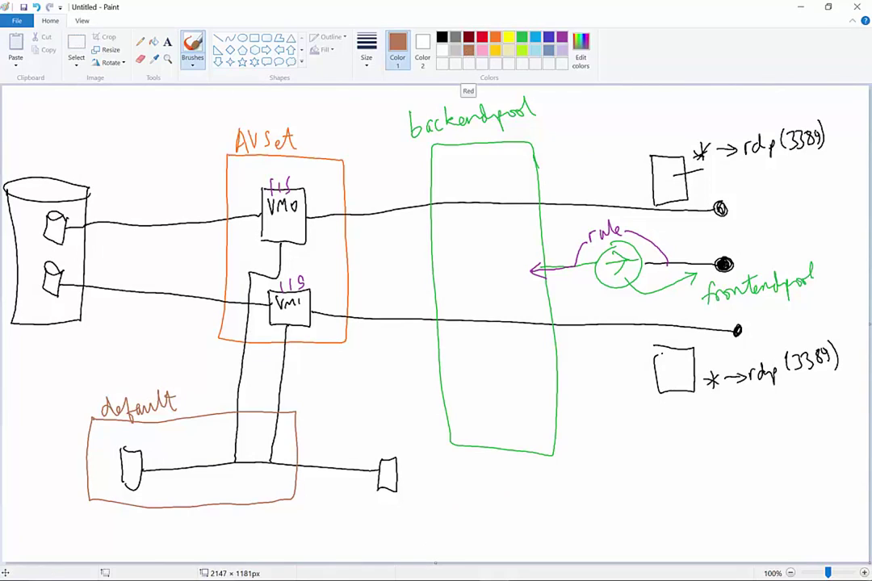
pyautogui.moveTo(706, 195)
pyautogui.mouseDown()
pyautogui.moveTo(704, 223)
pyautogui.moveTo(699, 210)
pyautogui.moveTo(705, 215)
pyautogui.moveTo(381, 209)
pyautogui.moveTo(312, 219)
pyautogui.mouseUp()
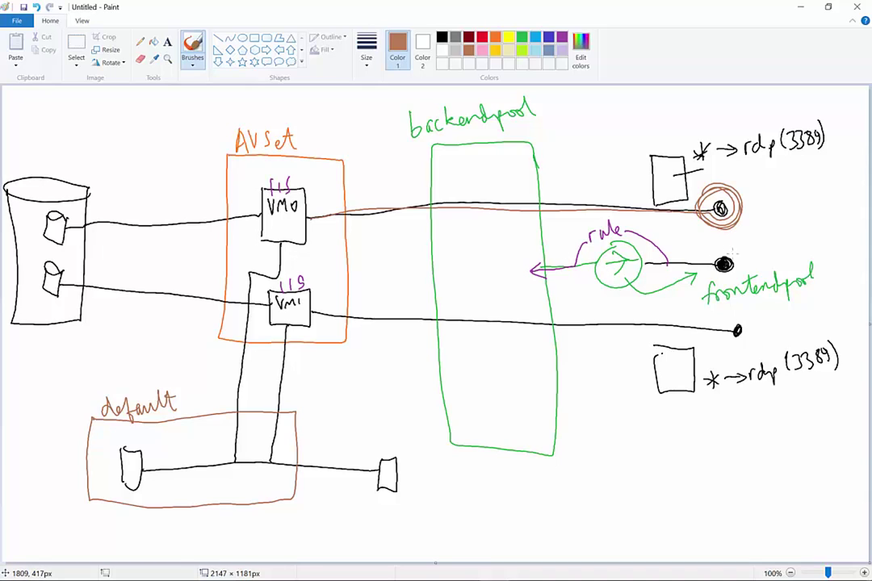
pyautogui.moveTo(738, 266)
pyautogui.mouseDown()
pyautogui.moveTo(740, 249)
pyautogui.moveTo(746, 272)
pyautogui.moveTo(732, 250)
pyautogui.mouseUp()
pyautogui.click(800, 6)
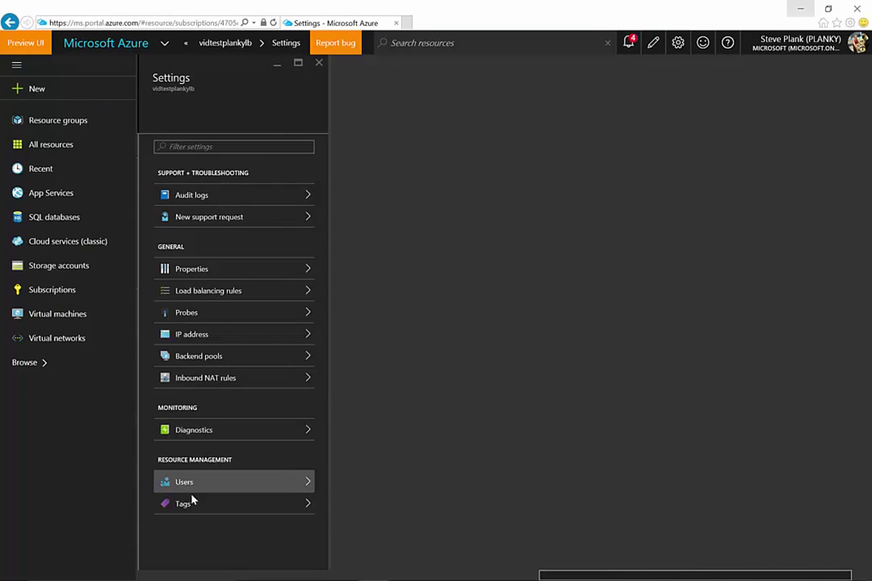
# Go back to the vidtestplanky-rg resource group and open the vm0585 network interface.
pyautogui.click(320, 65)
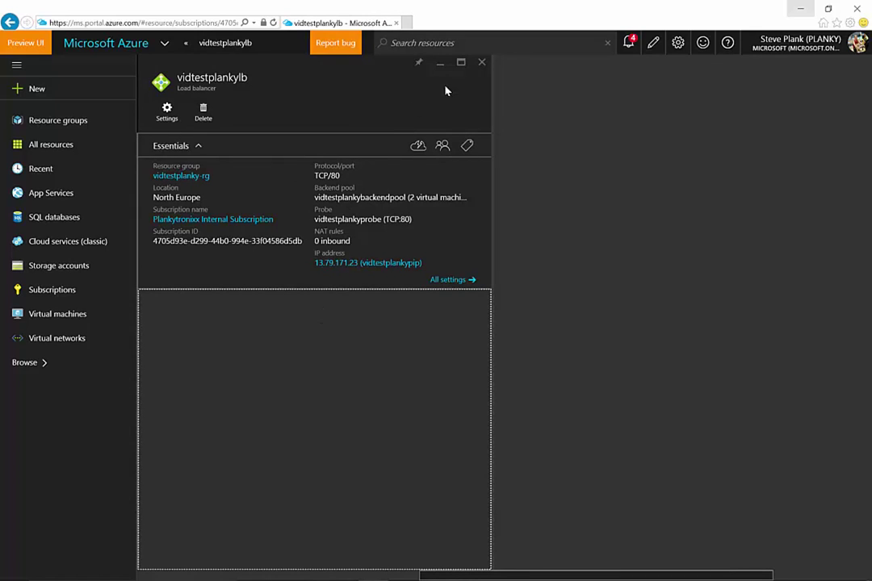
pyautogui.click(481, 63)
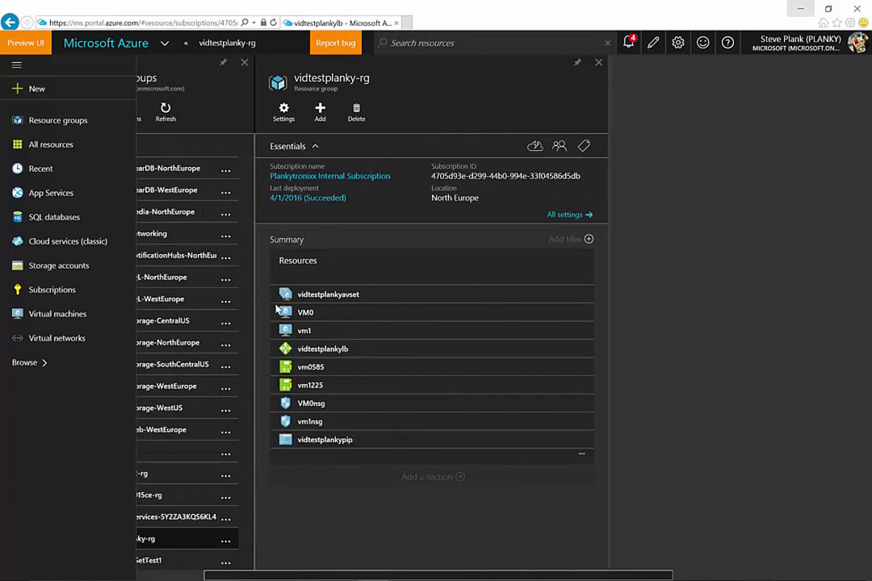
pyautogui.click(381, 369)
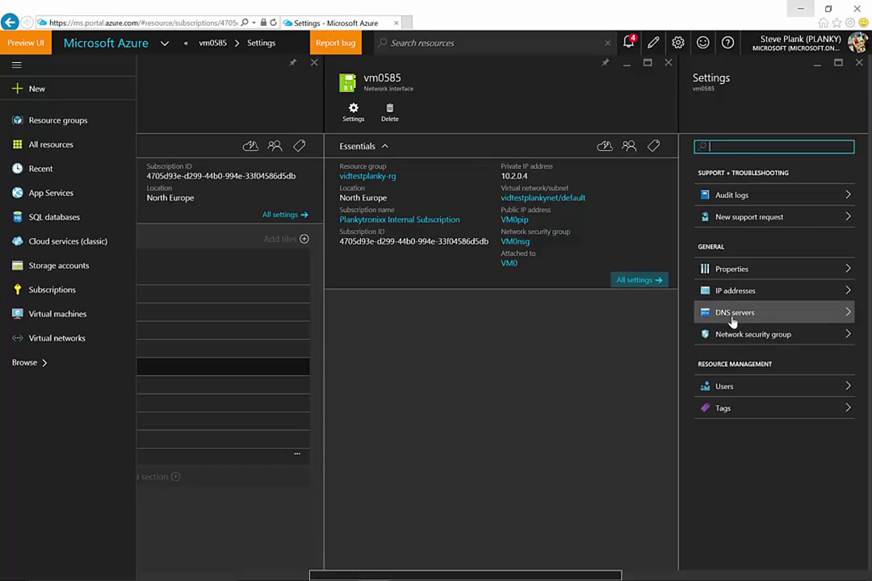
# Review vm0585's properties, IP addresses and DNS servers, then open its VM0nsg security group.
pyautogui.click(733, 272)
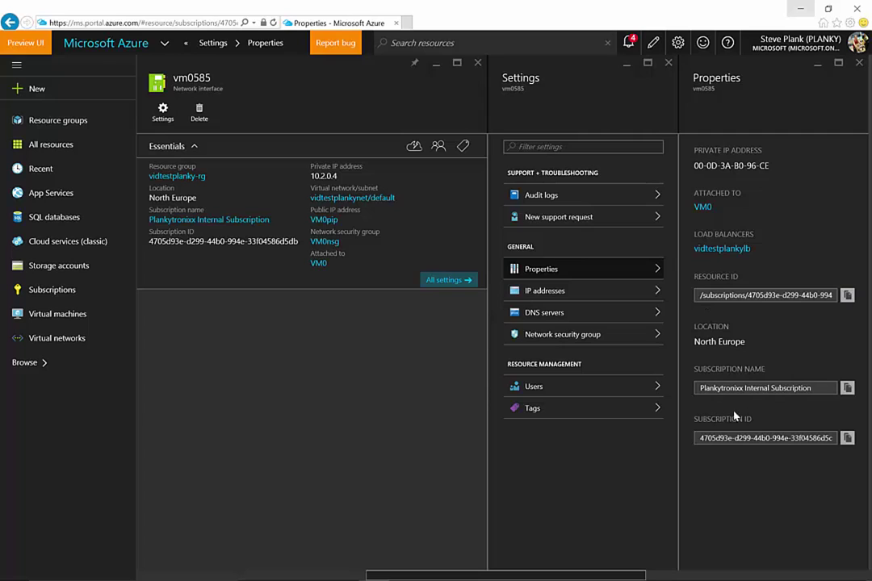
pyautogui.click(581, 294)
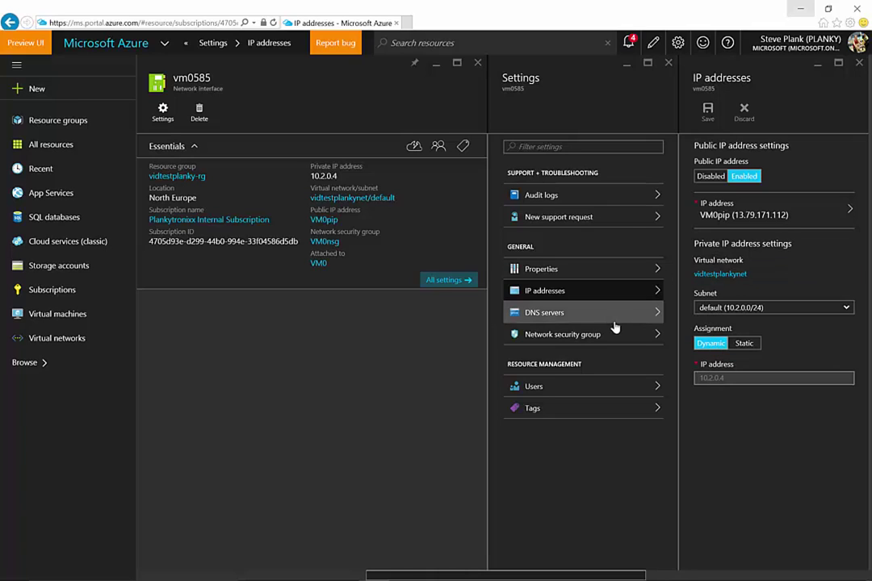
pyautogui.click(539, 318)
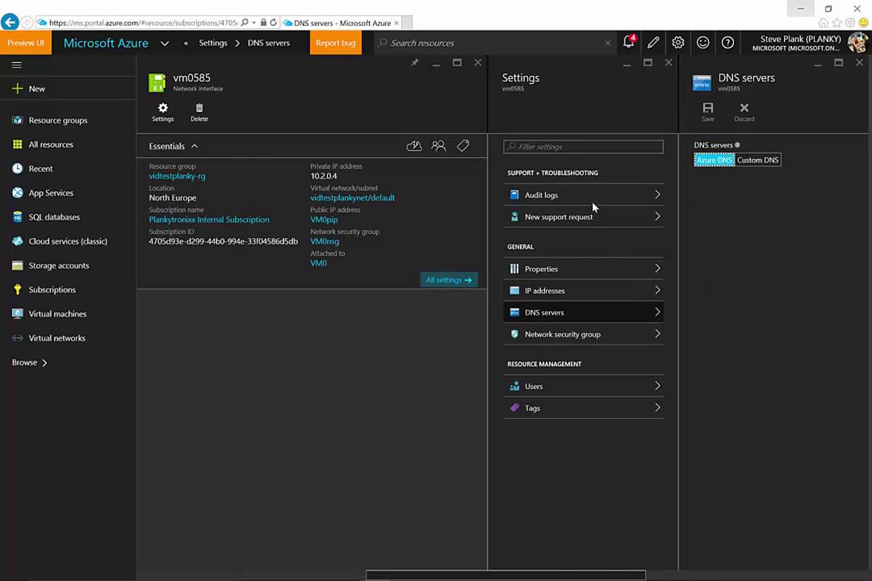
pyautogui.click(538, 338)
pyautogui.click(539, 338)
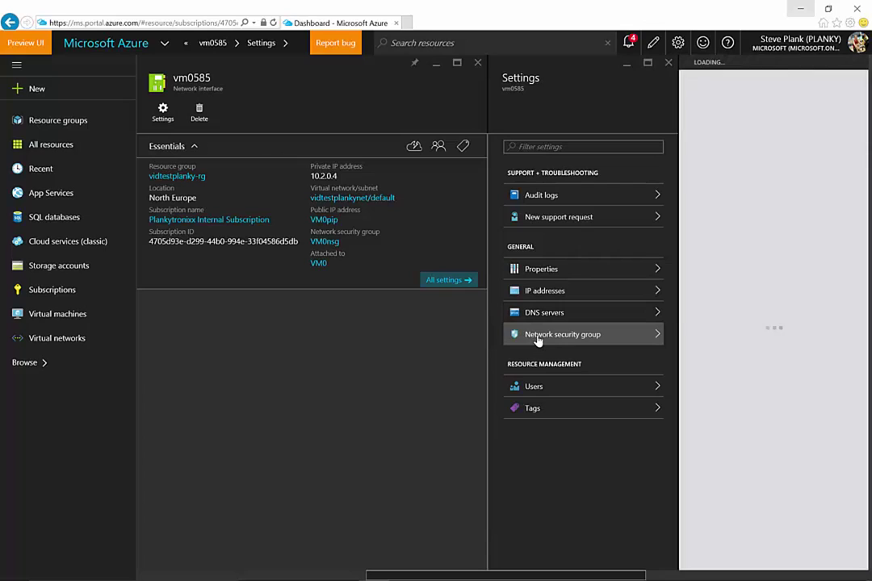
pyautogui.click(707, 161)
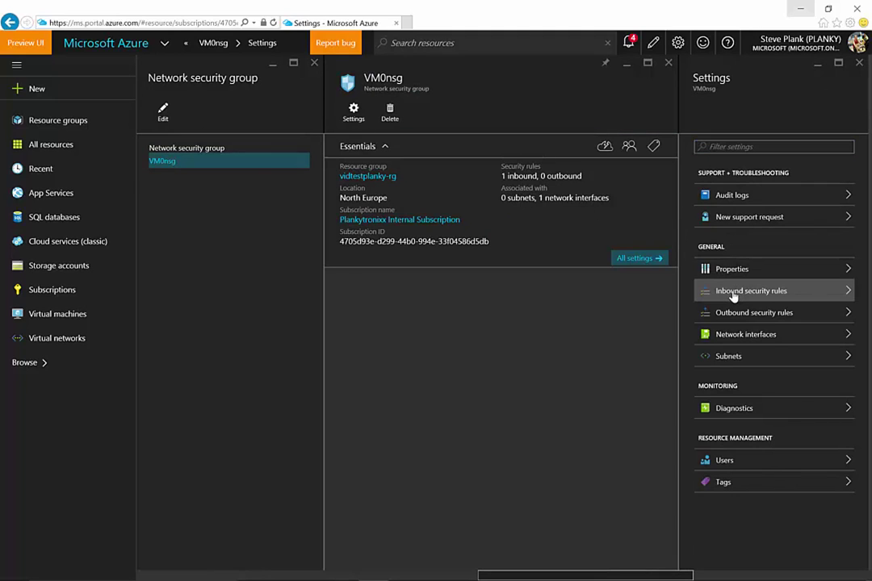
# Add an inbound rule named http on VM0nsg allowing port 80 at priority 1010.
pyautogui.click(732, 292)
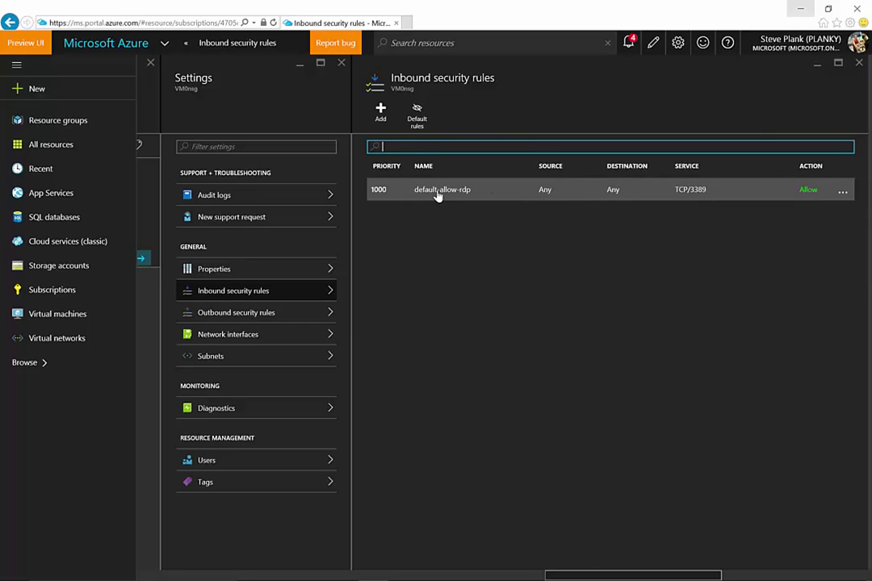
pyautogui.click(382, 119)
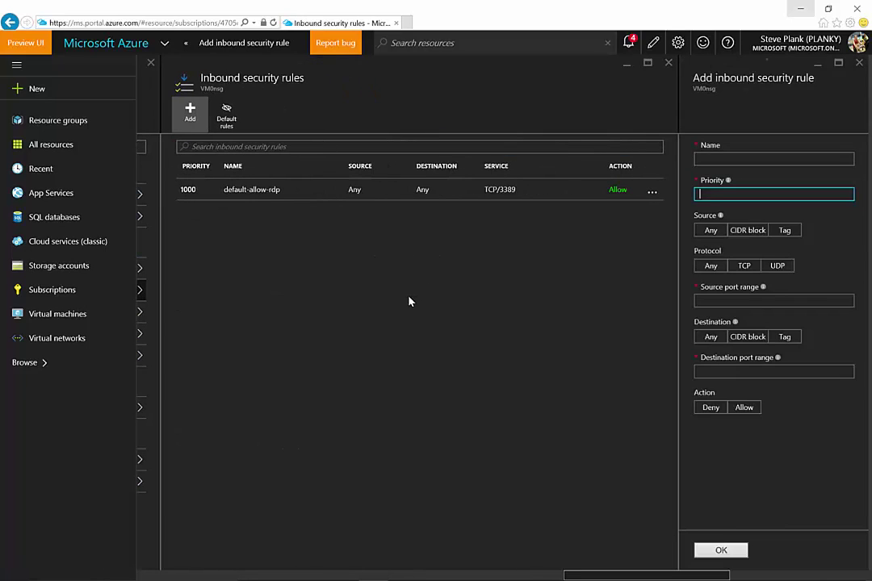
pyautogui.click(714, 158)
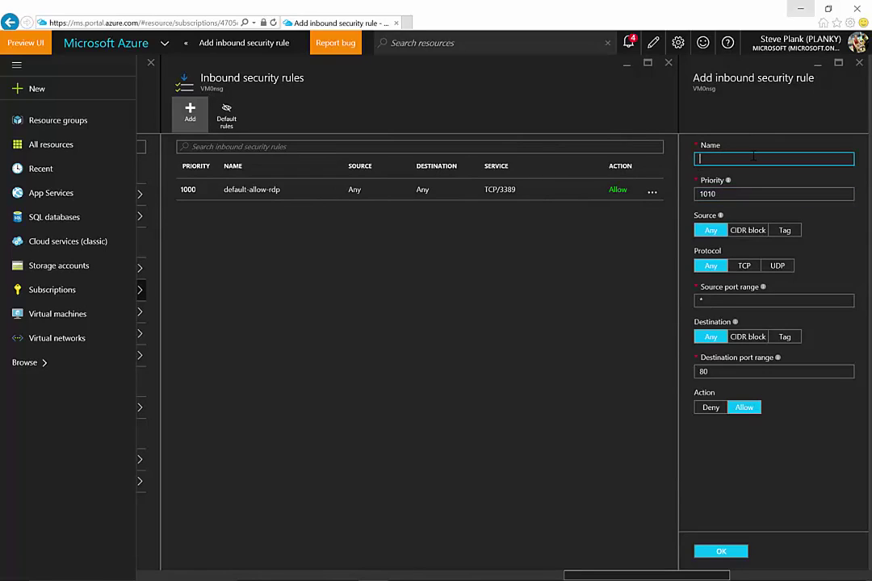
pyautogui.write('http')
pyautogui.click(729, 556)
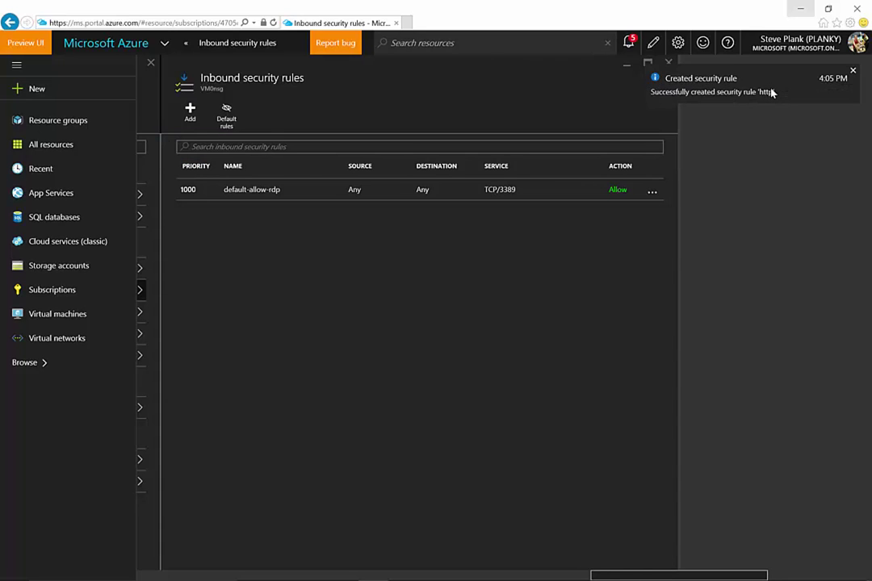
# Draw red nsg marks with callouts on the VM0 and VM1 boxes, then minimize Paint.
pyautogui.moveTo(477, 573)
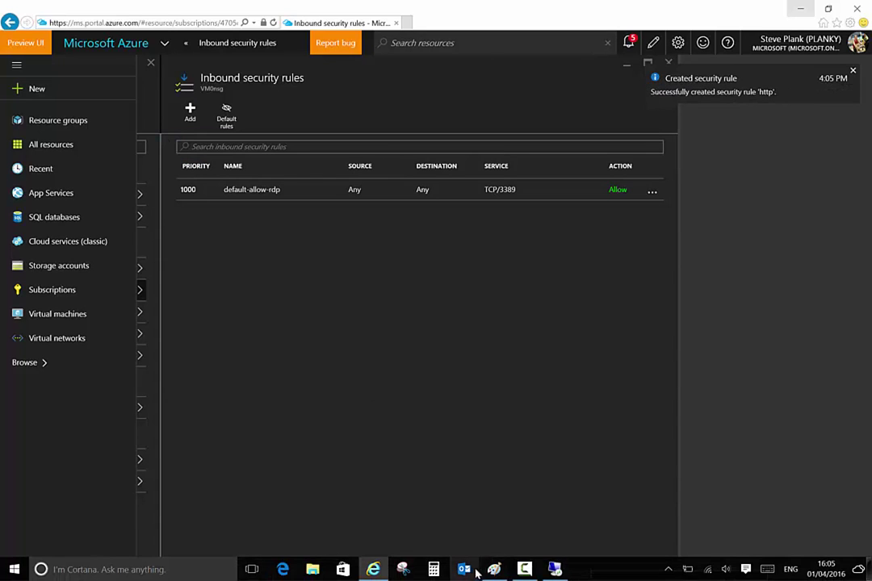
pyautogui.click(493, 569)
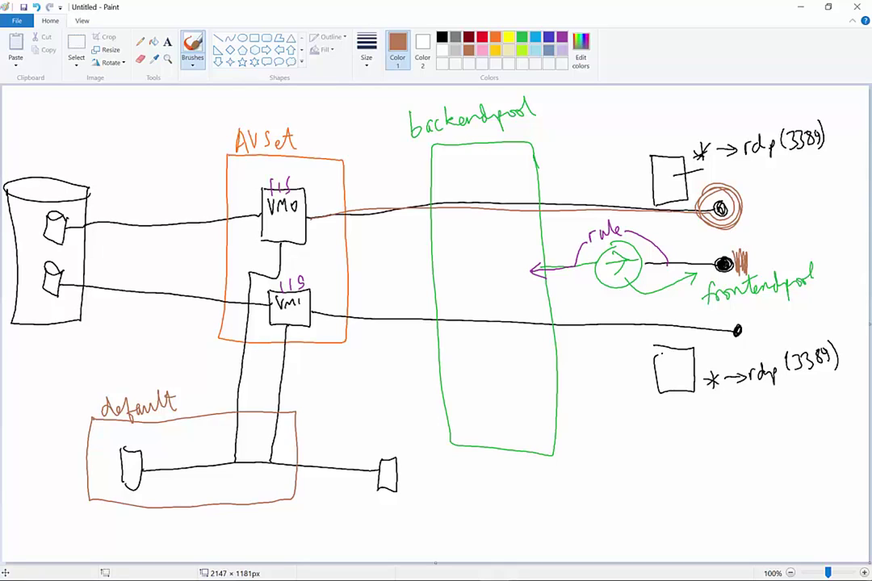
pyautogui.click(482, 39)
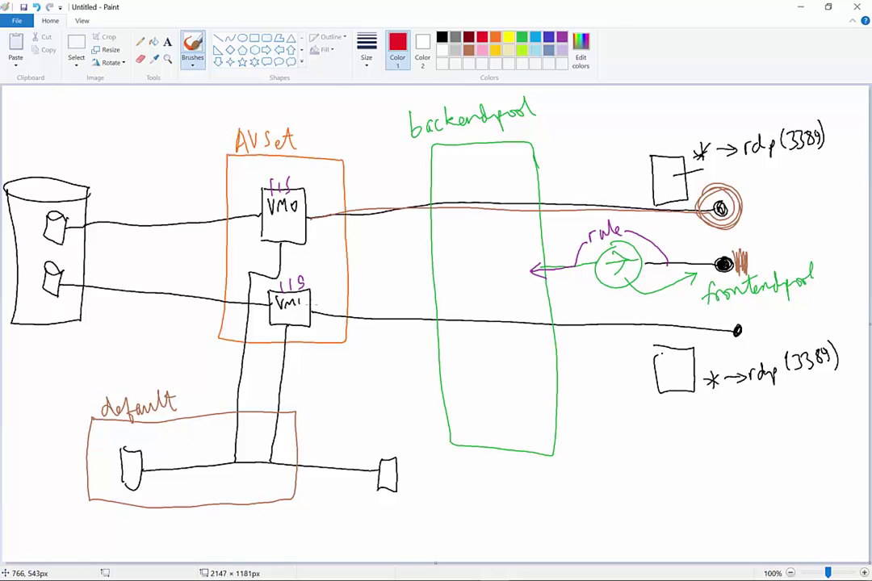
pyautogui.moveTo(291, 308); pyautogui.dragTo(289, 323)
pyautogui.moveTo(305, 219)
pyautogui.mouseDown()
pyautogui.moveTo(283, 221)
pyautogui.moveTo(281, 239)
pyautogui.mouseUp()
pyautogui.moveTo(300, 230)
pyautogui.mouseDown()
pyautogui.moveTo(367, 193)
pyautogui.moveTo(371, 145)
pyautogui.moveTo(342, 117)
pyautogui.moveTo(365, 119)
pyautogui.moveTo(360, 128)
pyautogui.mouseUp()
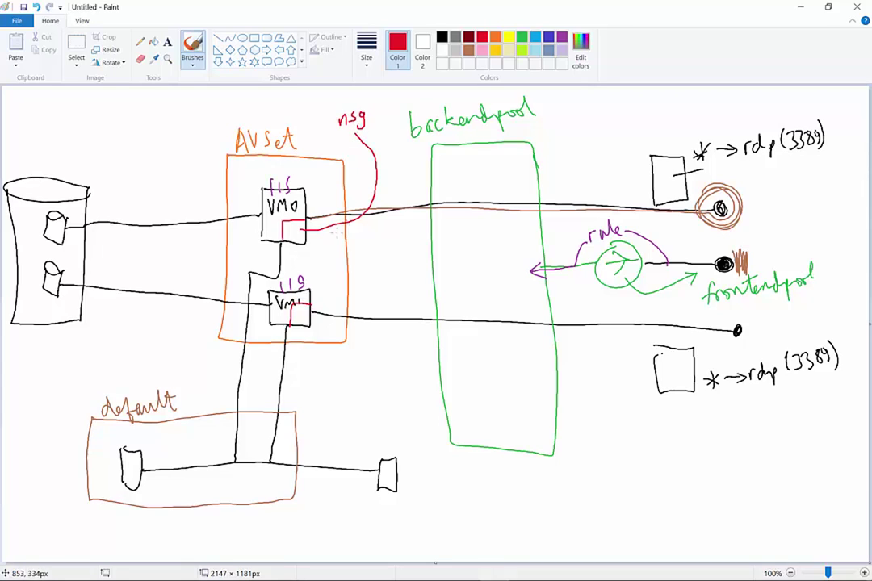
pyautogui.moveTo(297, 315)
pyautogui.mouseDown()
pyautogui.moveTo(327, 368)
pyautogui.moveTo(358, 372)
pyautogui.moveTo(357, 386)
pyautogui.mouseUp()
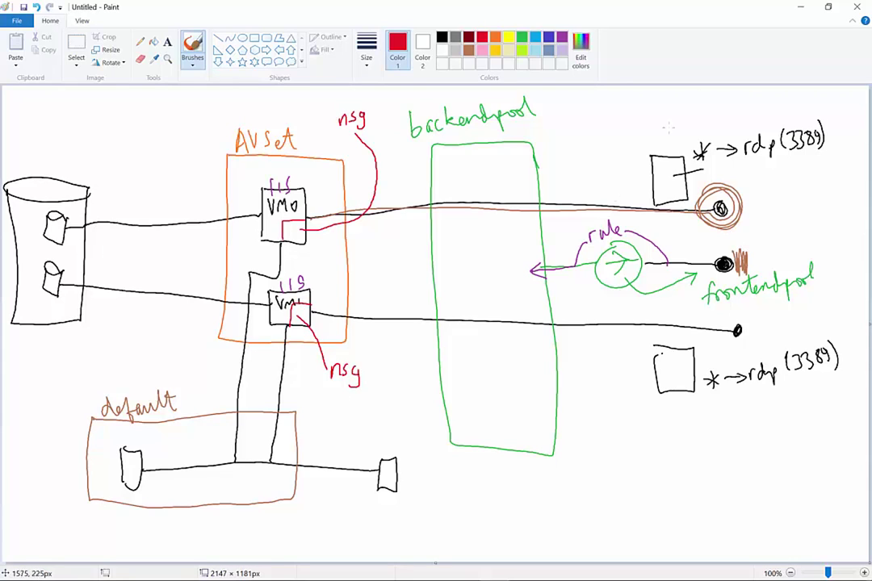
pyautogui.click(802, 7)
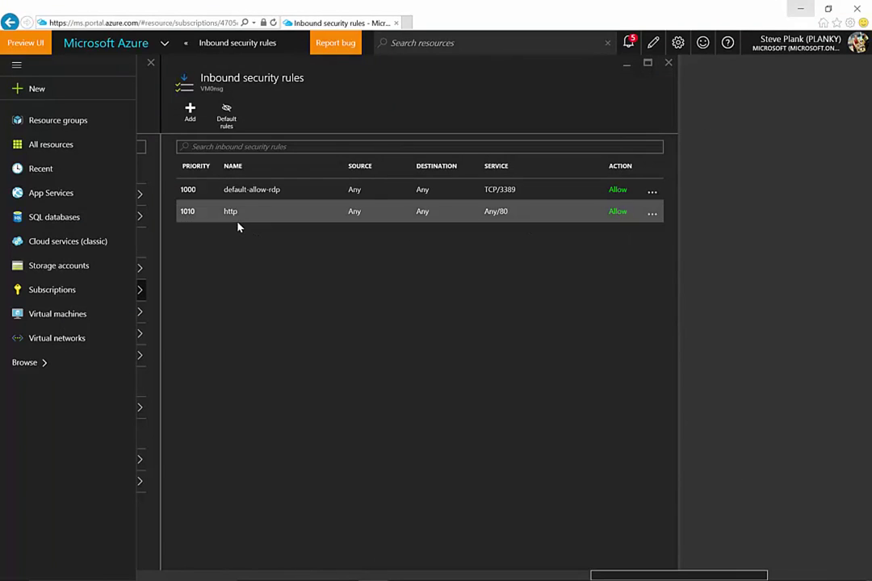
# Close VM0nsg's inbound rules, settings and overview, and the vm0585 interface blades.
pyautogui.click(668, 64)
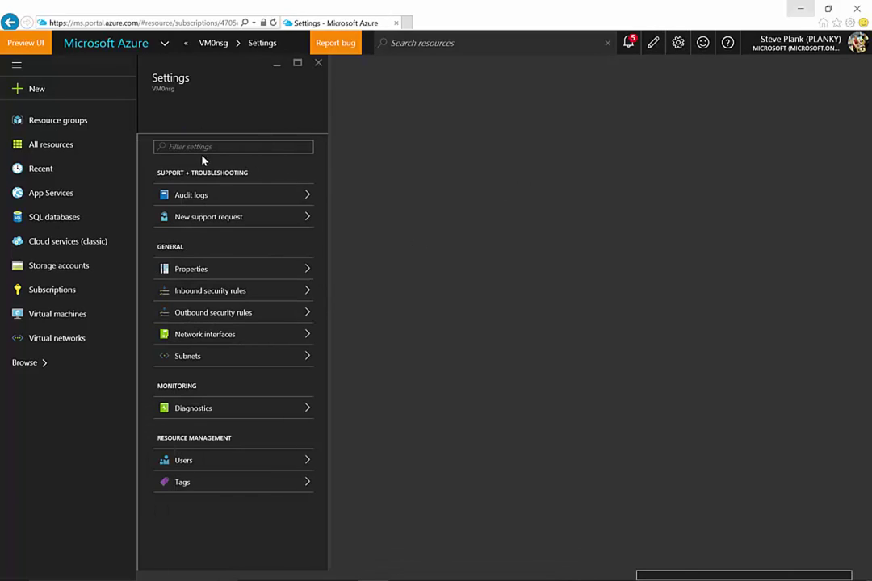
pyautogui.click(319, 64)
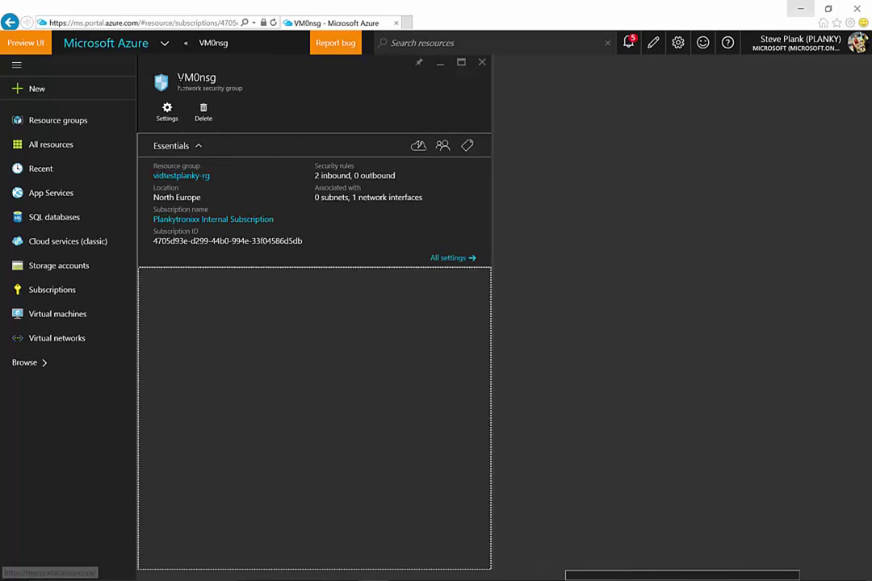
pyautogui.click(482, 63)
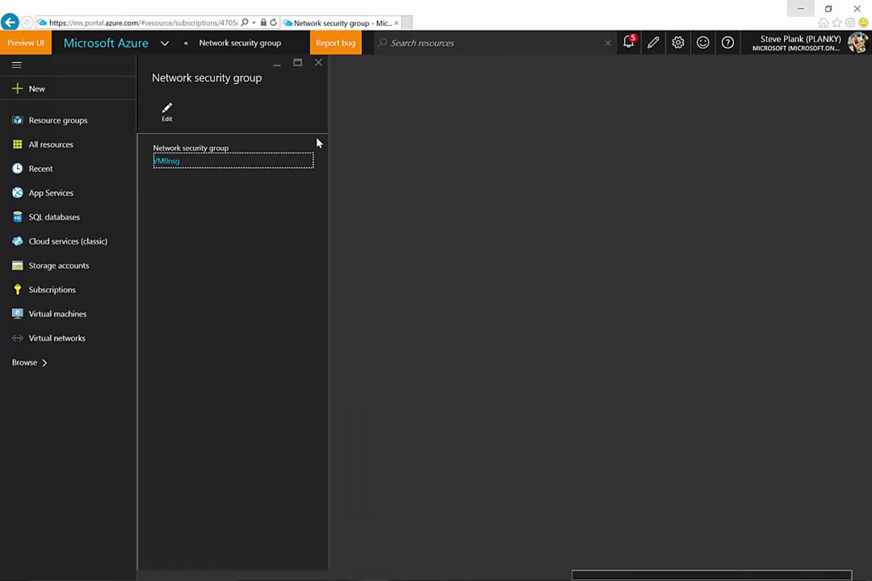
pyautogui.click(319, 64)
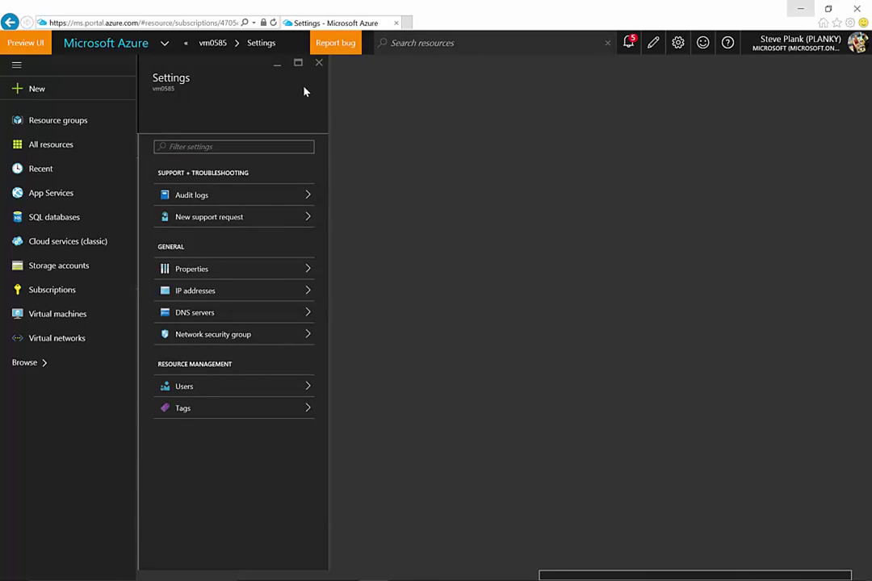
pyautogui.click(319, 65)
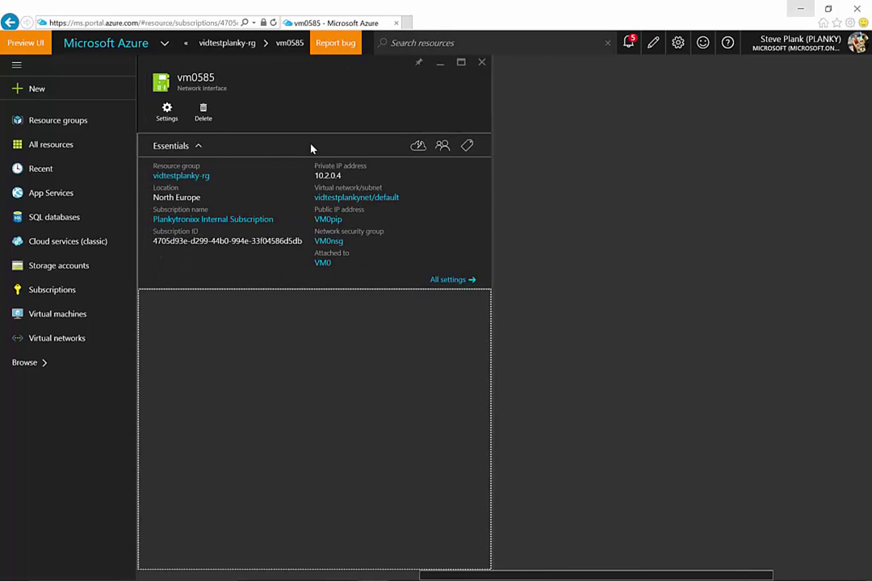
pyautogui.click(482, 63)
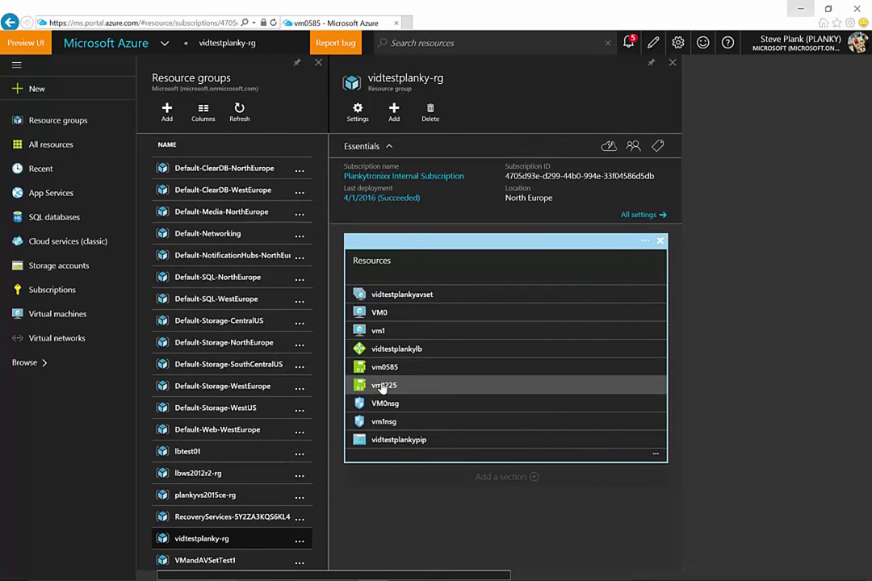
# Open vm1nsg's inbound security rules through the vm1225 network interface.
pyautogui.click(383, 387)
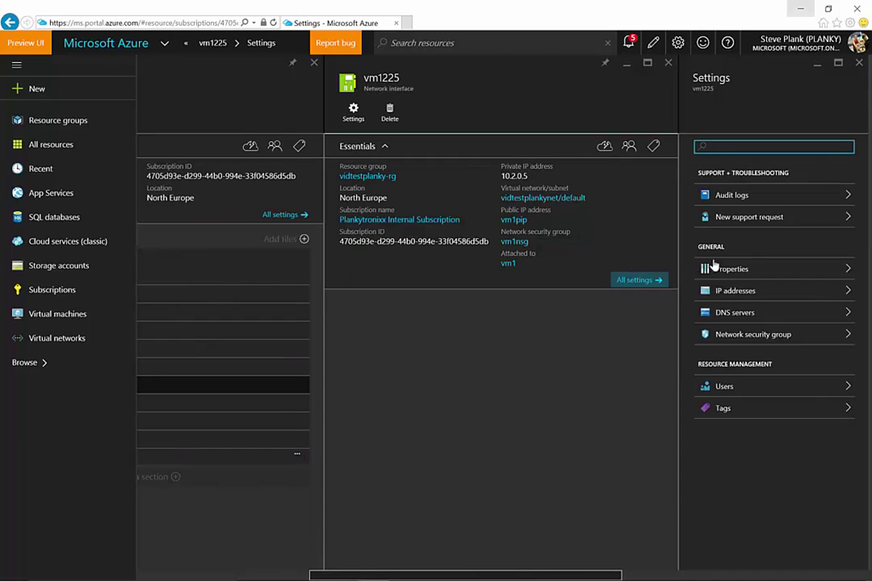
pyautogui.click(747, 335)
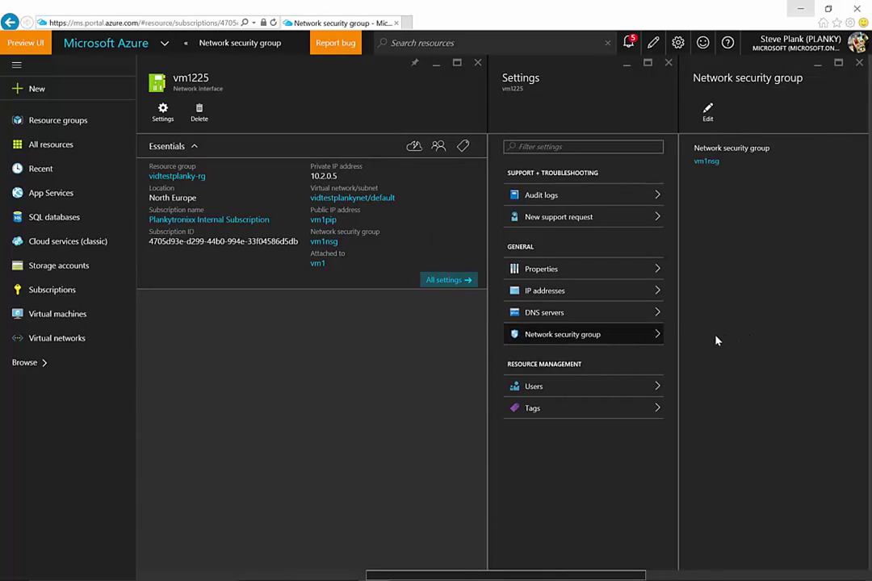
pyautogui.click(706, 161)
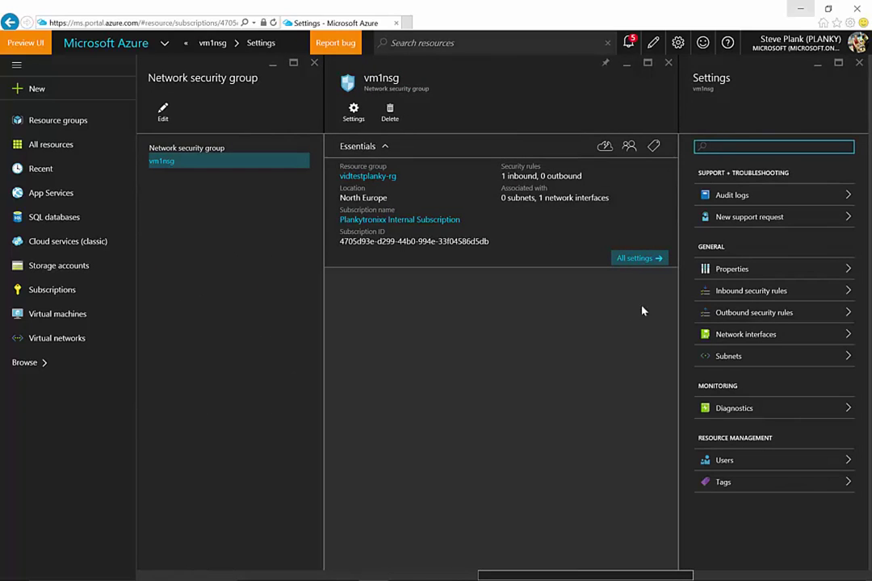
pyautogui.click(750, 292)
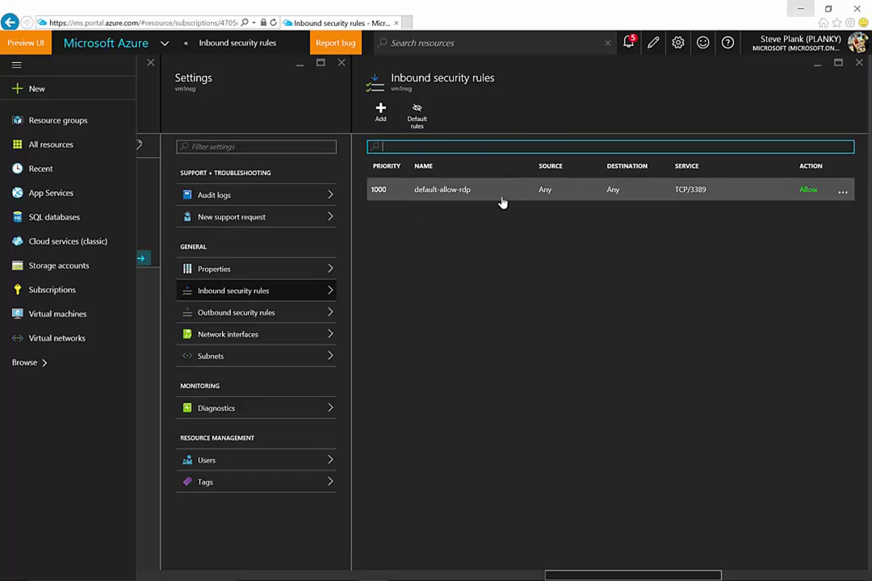
pyautogui.click(380, 113)
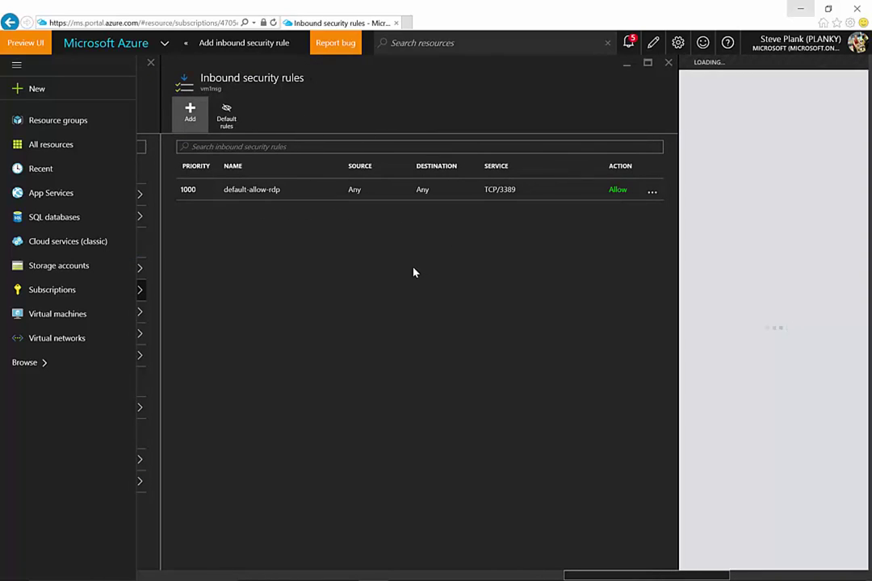
# Add inbound rule 'http' to vm1nsg allowing port 80 at priority 1010, and confirm its creation in notifications.
pyautogui.click(740, 159)
pyautogui.write('http')
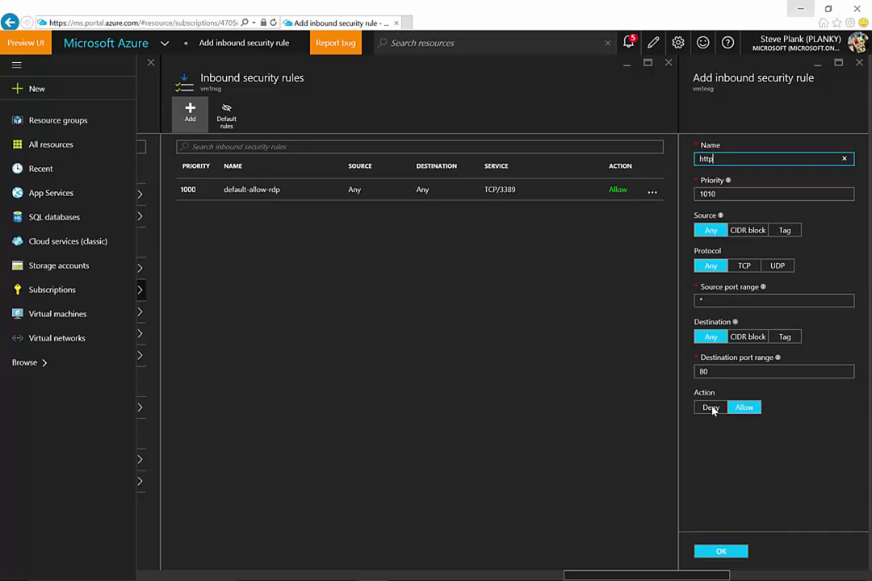
pyautogui.click(721, 554)
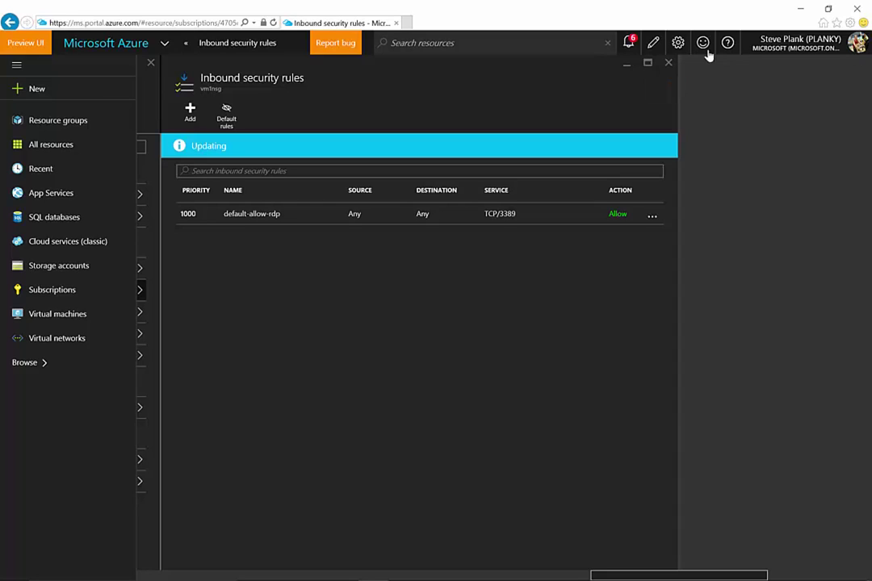
pyautogui.click(635, 44)
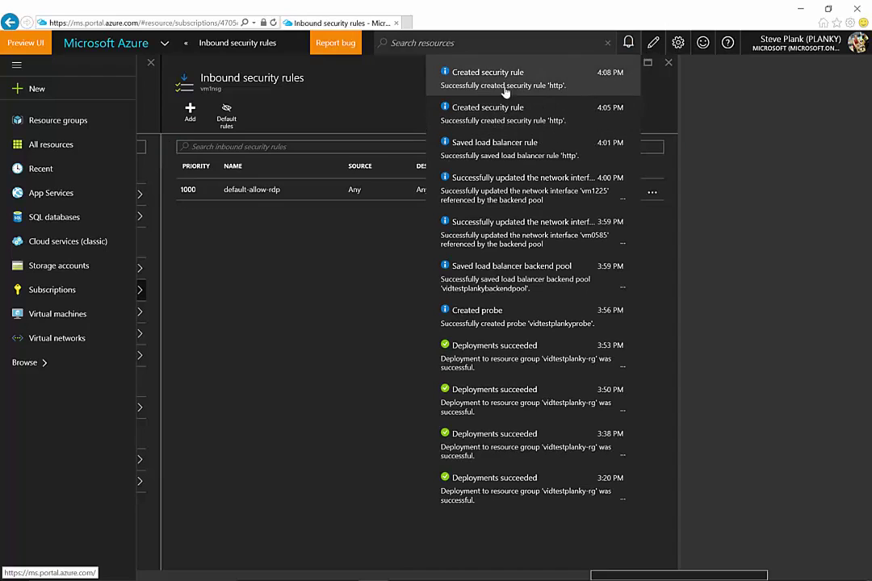
pyautogui.click(659, 71)
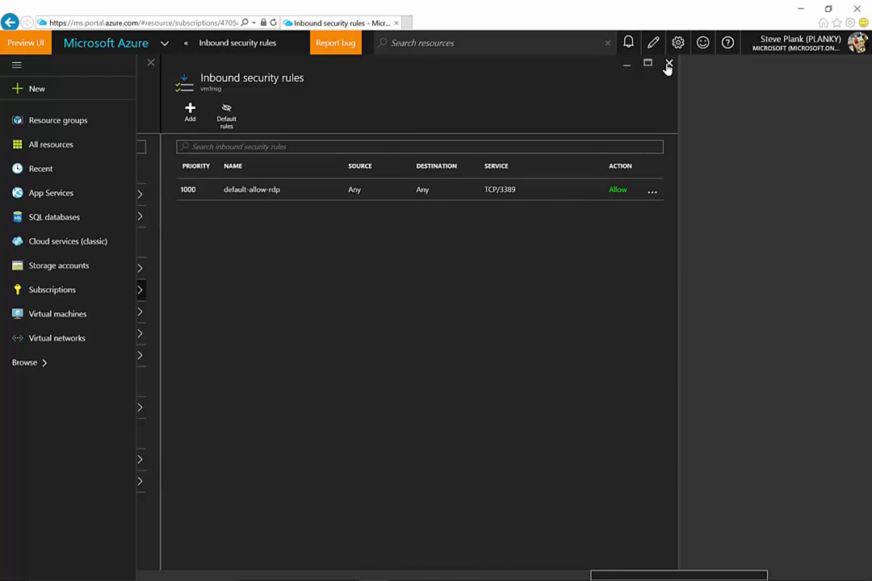
# Close the vm1nsg, vm1225 network interface and vidtestplanky-rg blades.
pyautogui.click(668, 65)
pyautogui.click(318, 64)
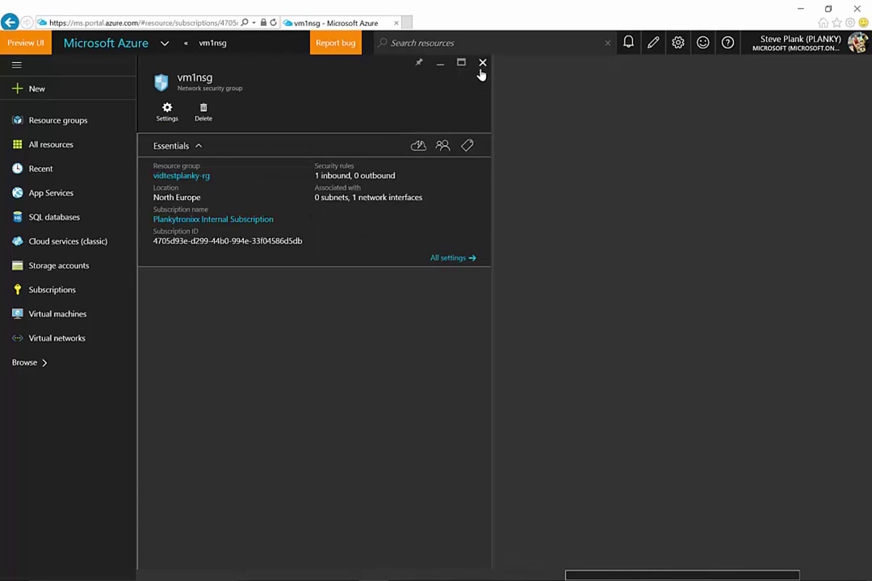
pyautogui.click(482, 63)
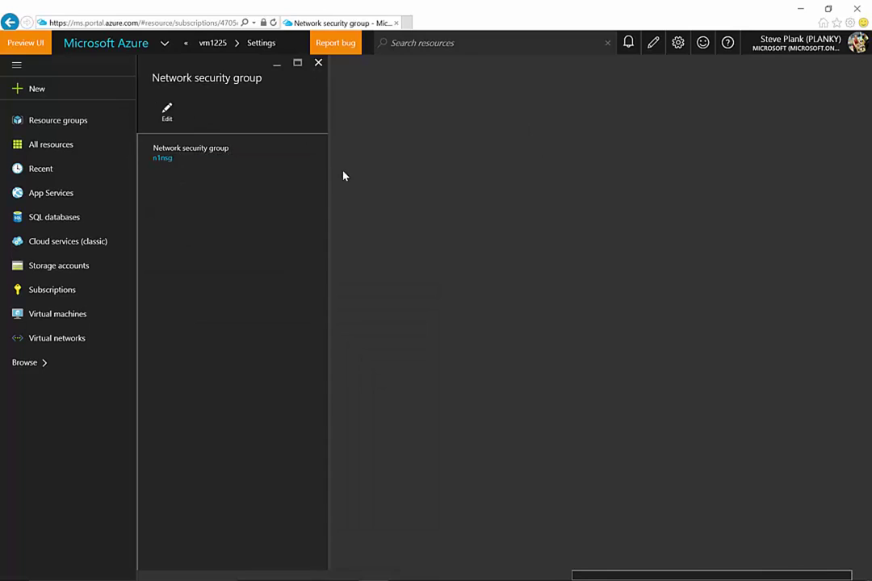
pyautogui.click(318, 62)
pyautogui.click(318, 62)
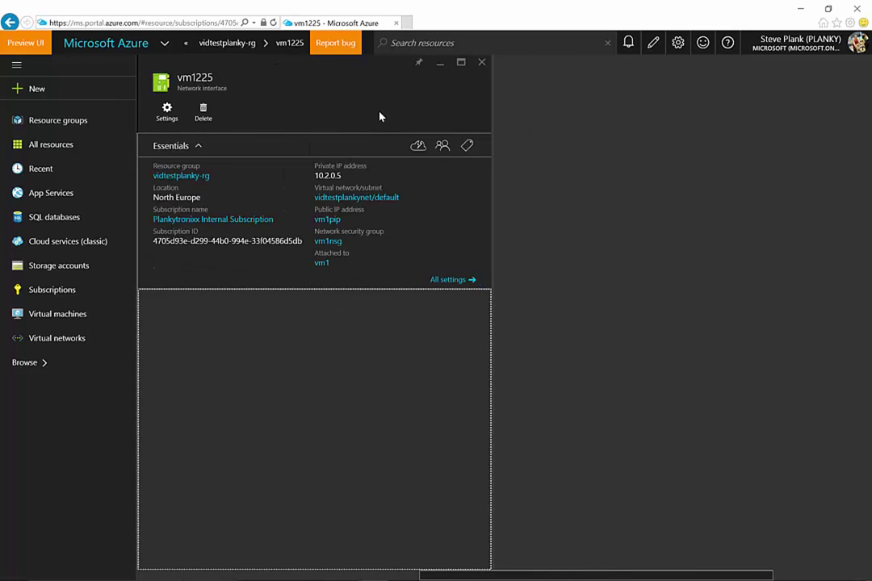
pyautogui.click(482, 63)
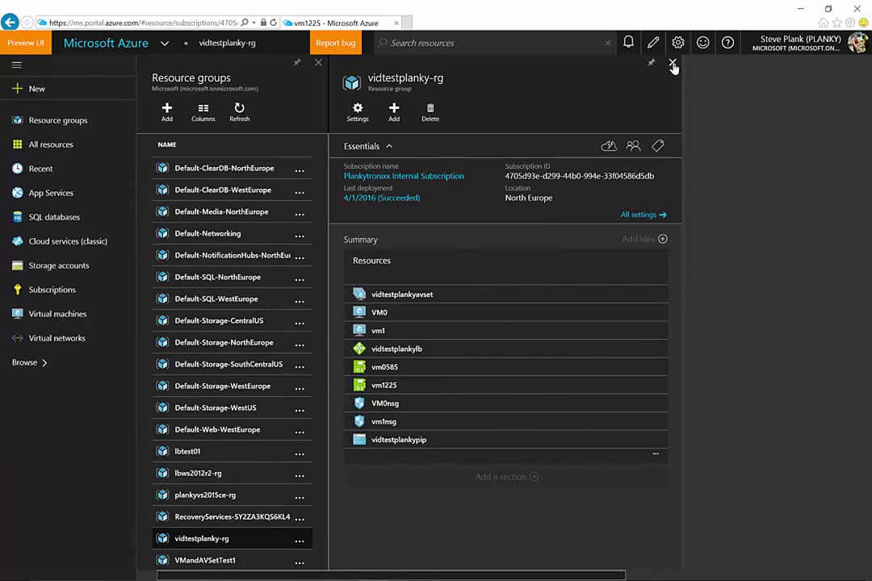
pyautogui.click(673, 62)
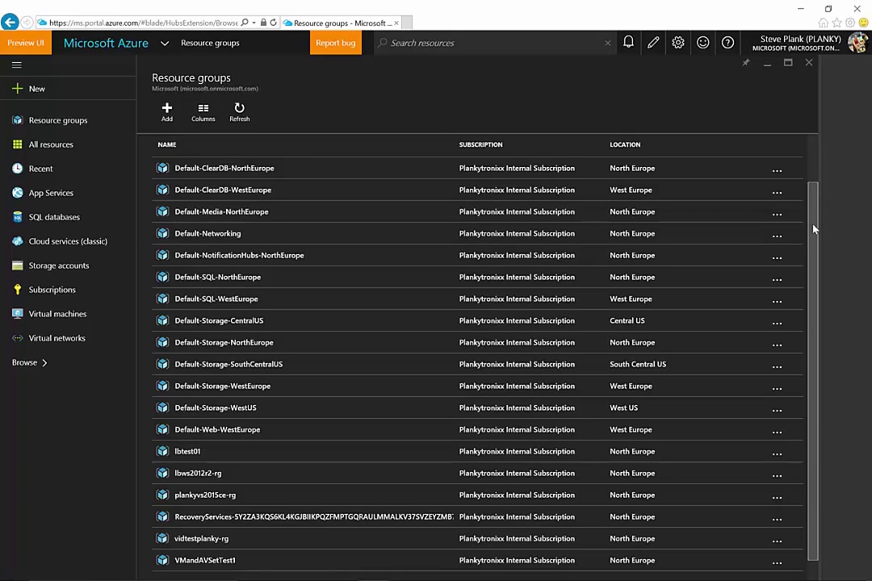
# Reopen vidtestplanky-rg and open the vidtestplankypip public IP address.
pyautogui.scroll(1, 815, 214)
pyautogui.scroll(-1, 816, 210)
pyautogui.click(246, 539)
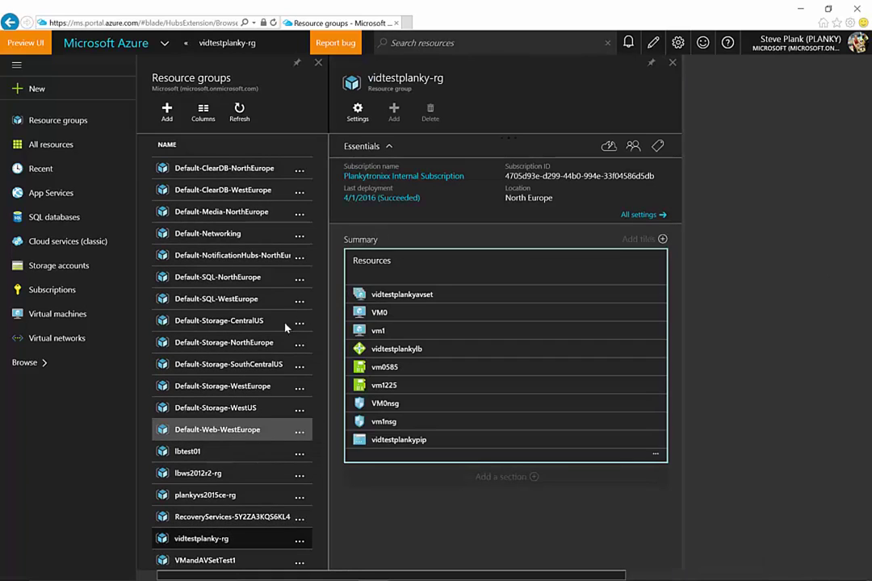
pyautogui.click(389, 444)
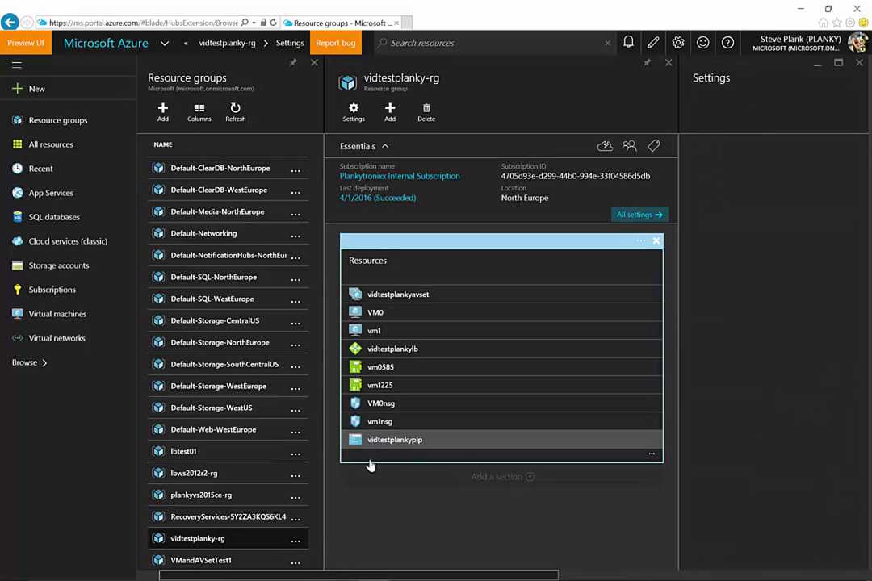
pyautogui.click(367, 443)
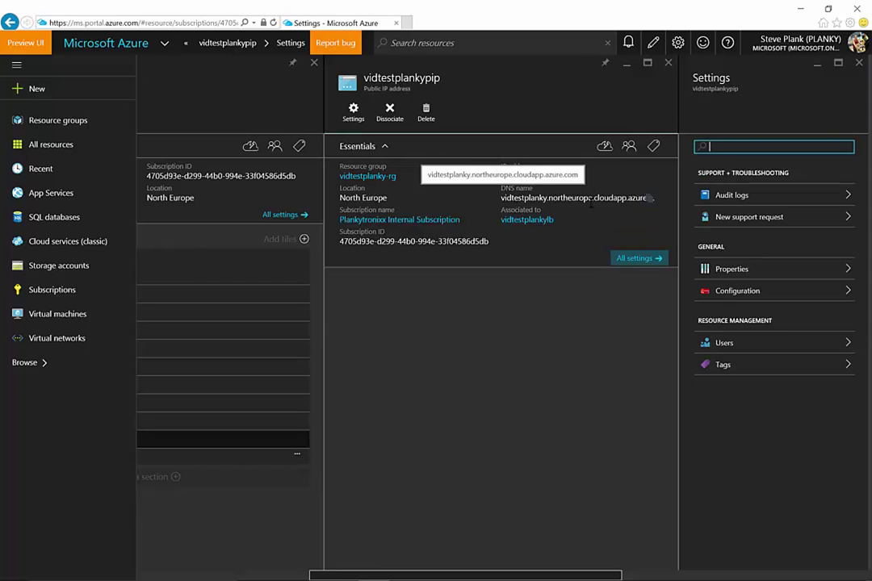
# Copy the DNS name vidtestplanky.northeurope.cloudapp.azure.com to the clipboard, allowing clipboard access, and open a new tab.
pyautogui.click(647, 199)
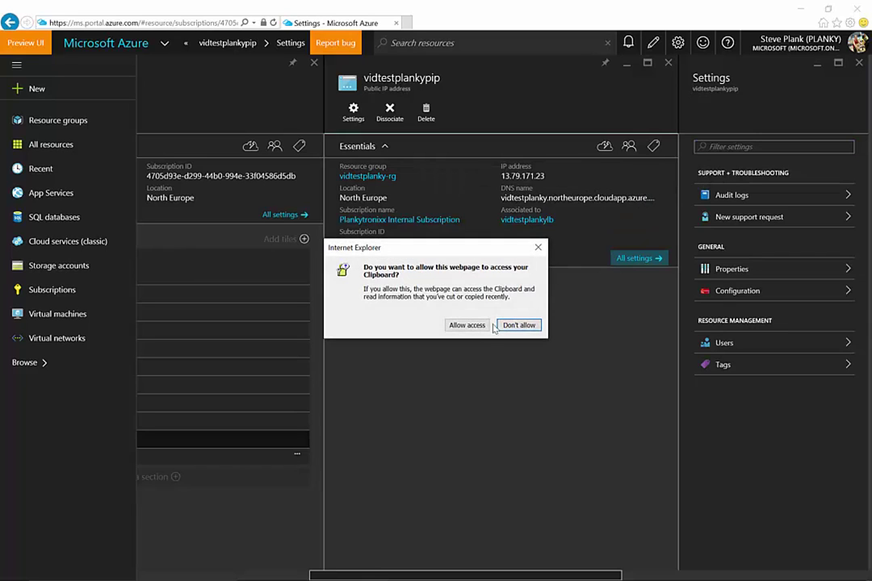
pyautogui.click(467, 325)
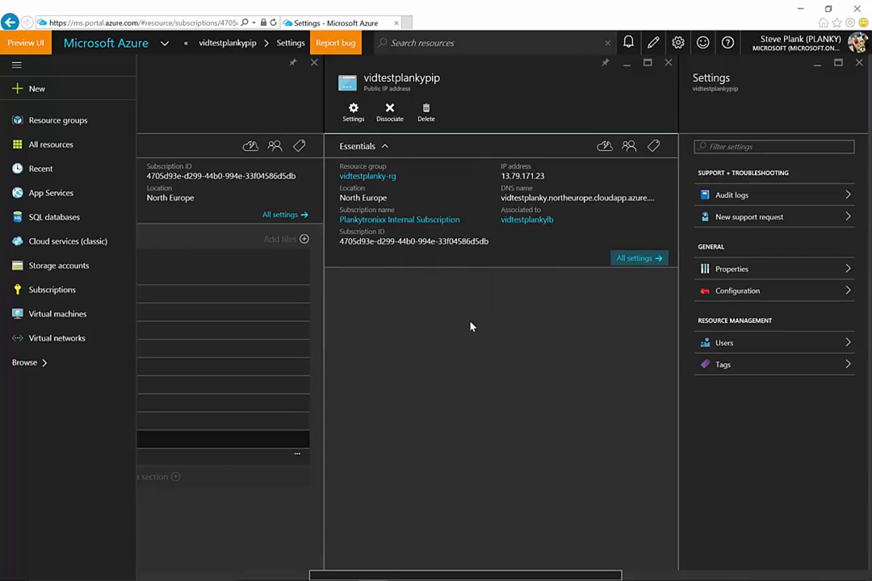
pyautogui.click(648, 201)
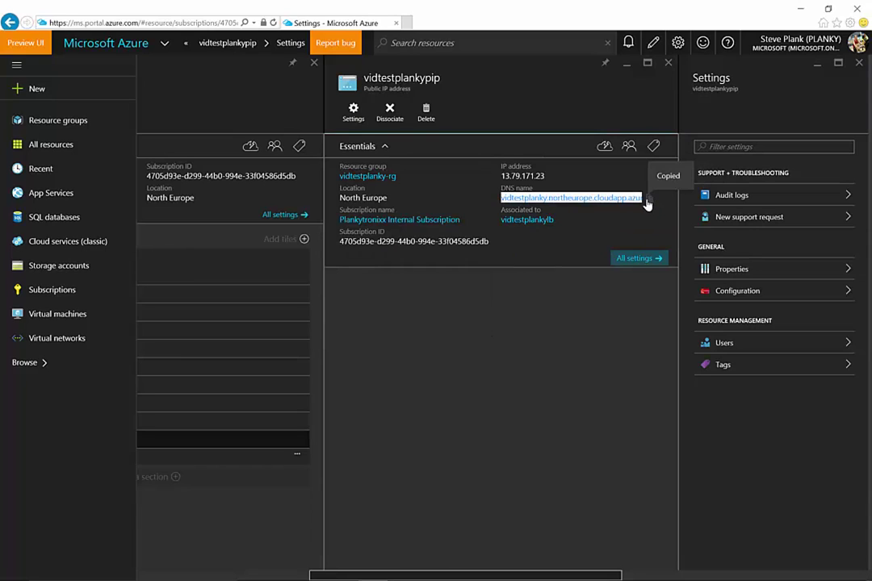
pyautogui.click(409, 24)
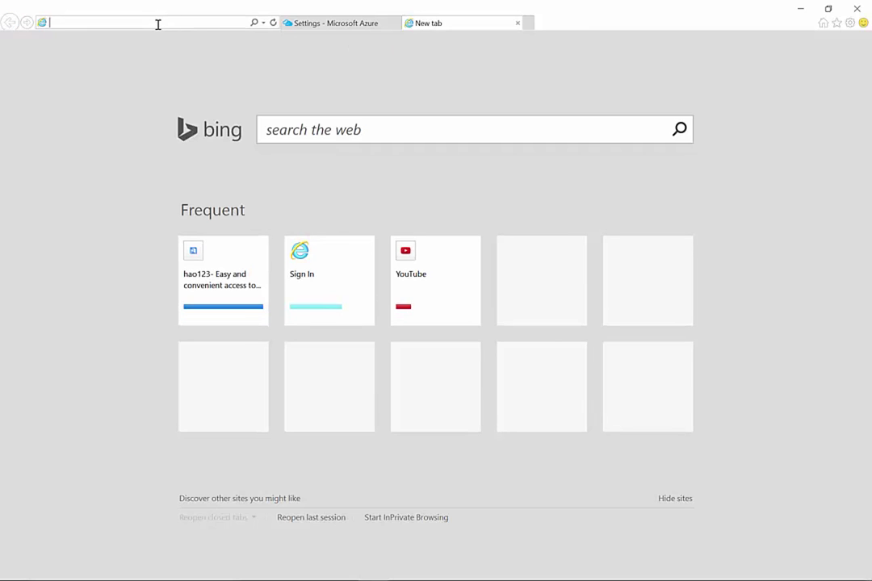
pyautogui.hotkey('ctrl', 'v')
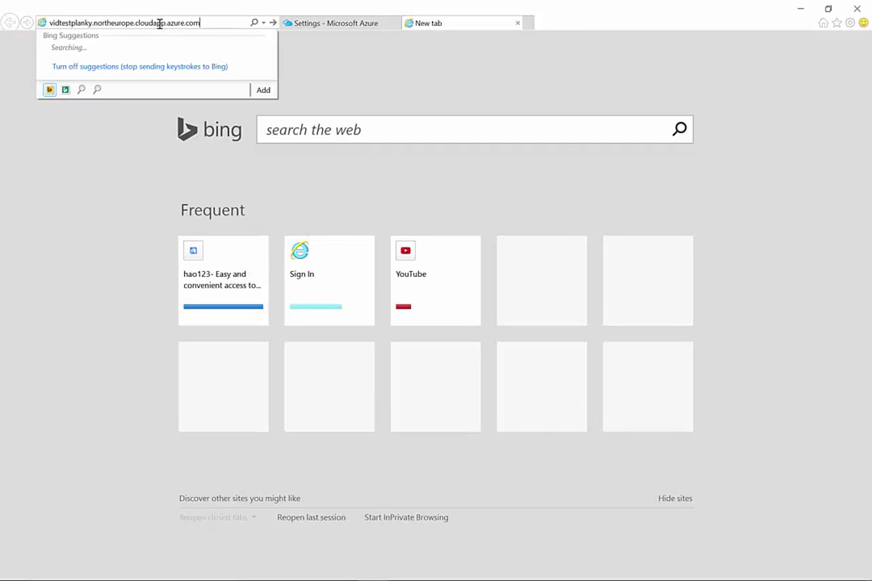
pyautogui.press('Return')
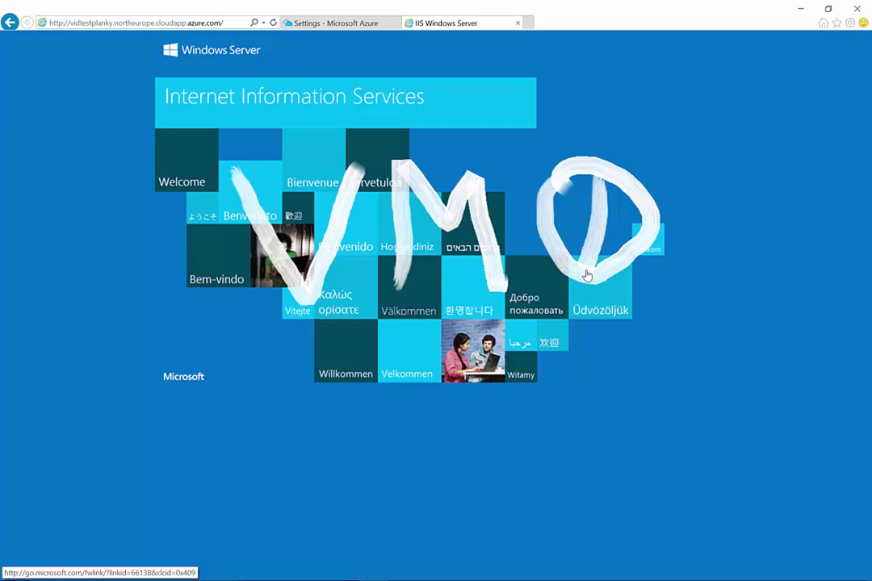
pyautogui.press('F5')
pyautogui.press('F5')
pyautogui.press('F5')
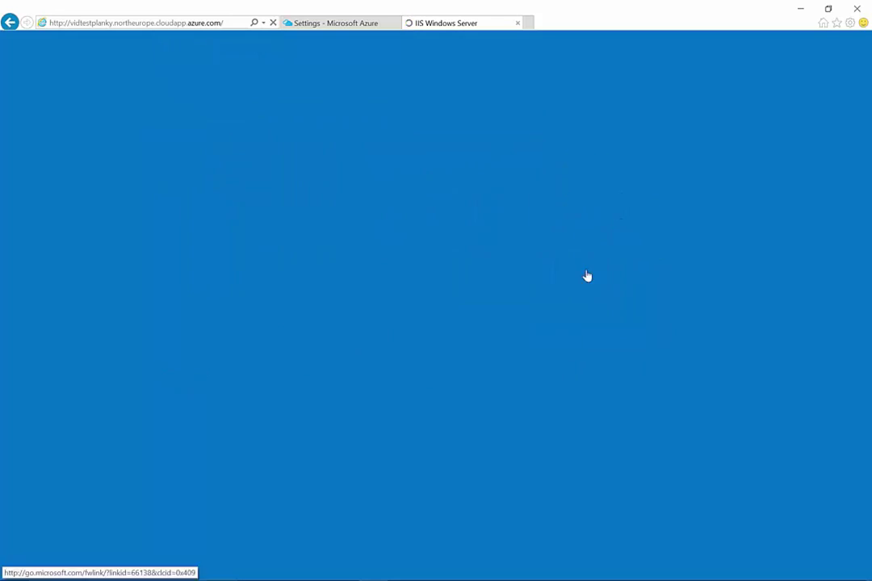
pyautogui.press('F5')
pyautogui.press('F5')
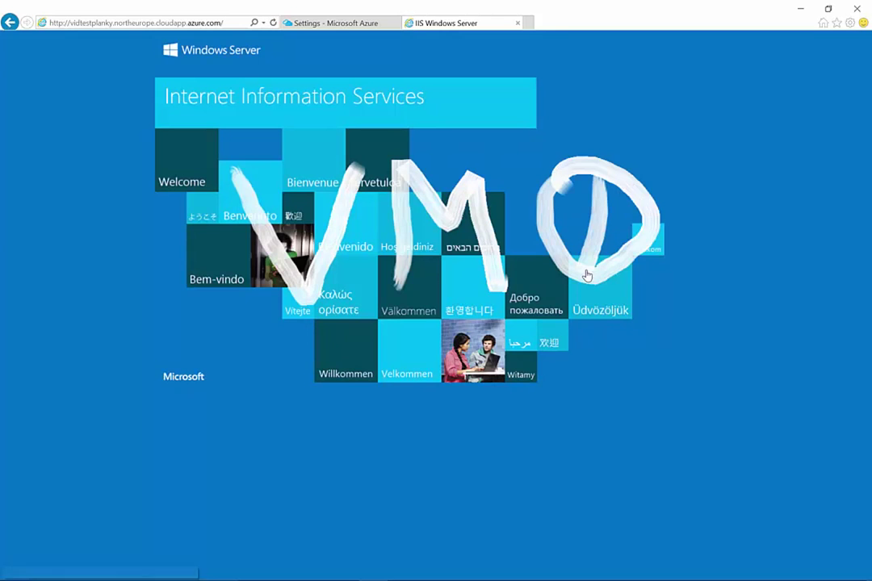
pyautogui.press('F5')
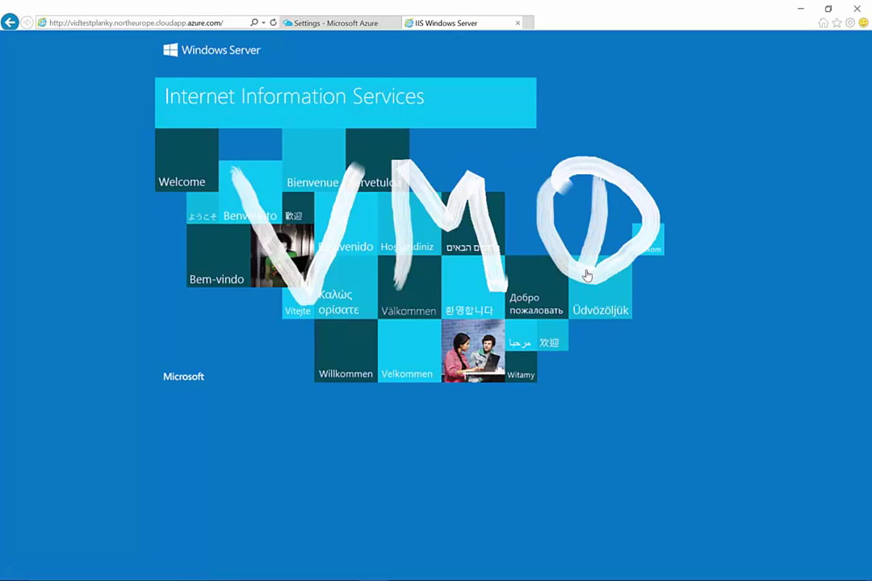
pyautogui.click(587, 276)
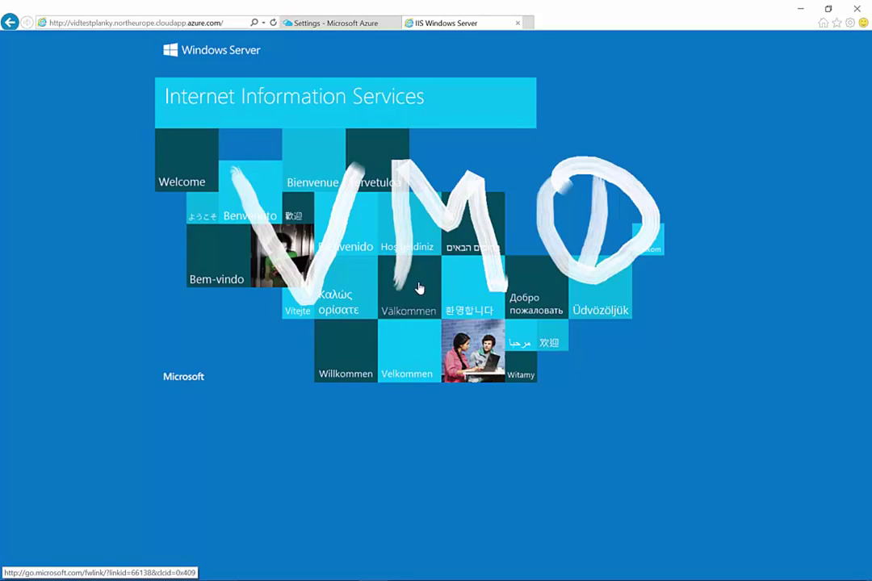
pyautogui.moveTo(556, 573)
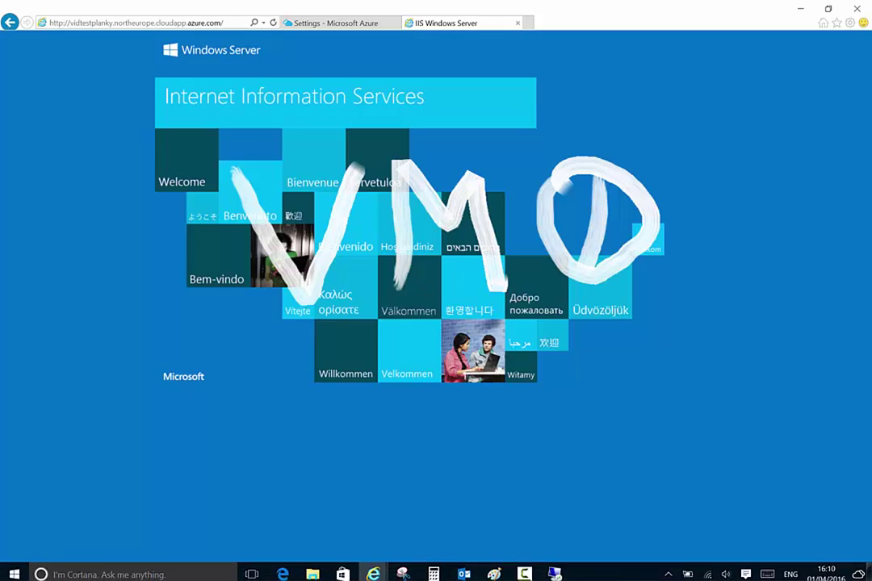
pyautogui.click(556, 569)
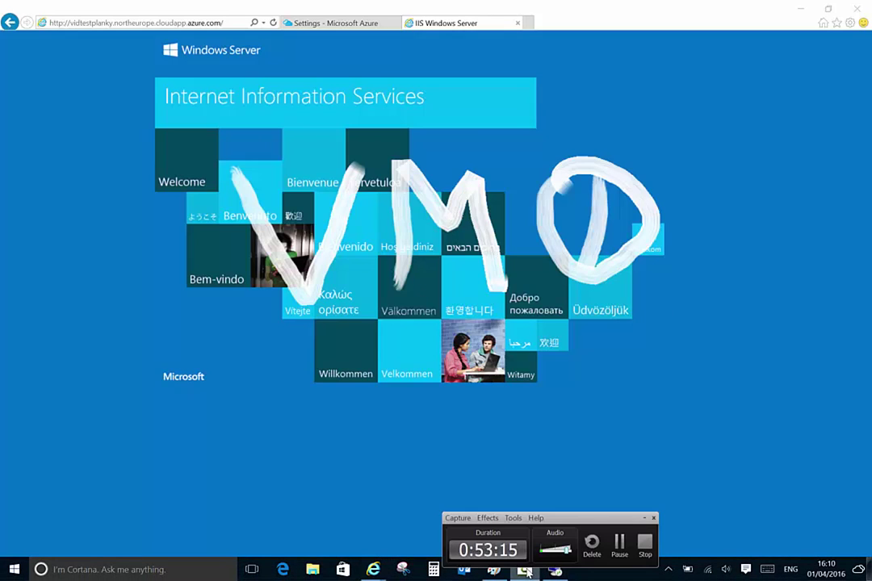
pyautogui.click(643, 518)
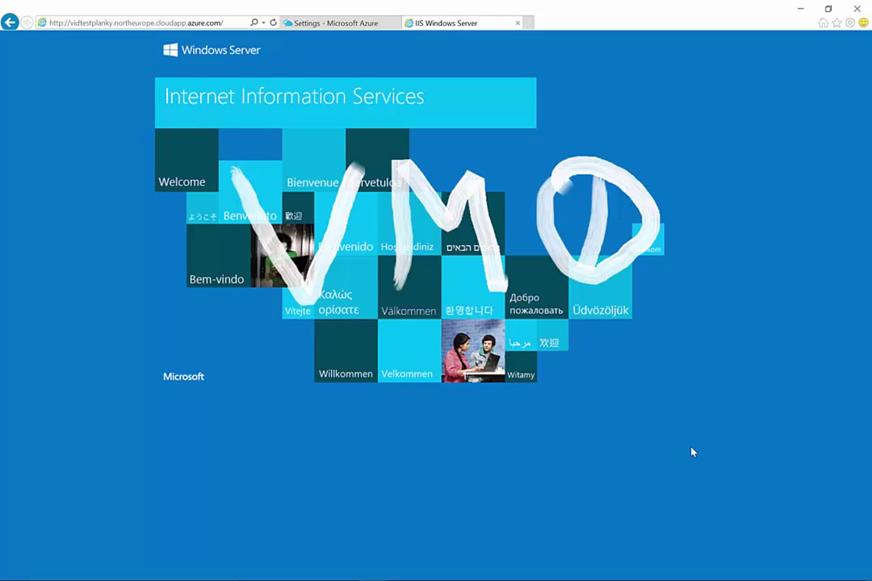
pyautogui.press('F5')
pyautogui.moveTo(216, 579)
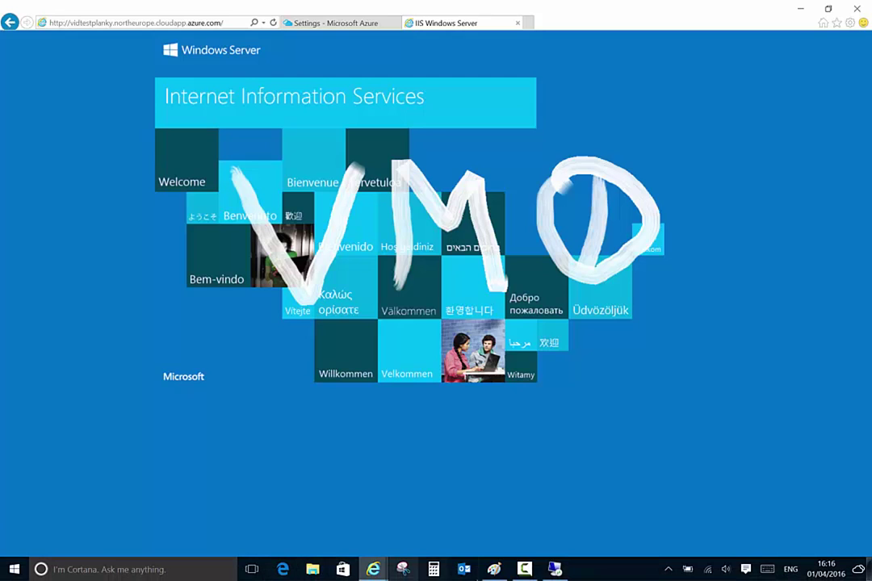
# Open an InPrivate browsing window and load the load-balanced site address in it.
pyautogui.rightClick(373, 569)
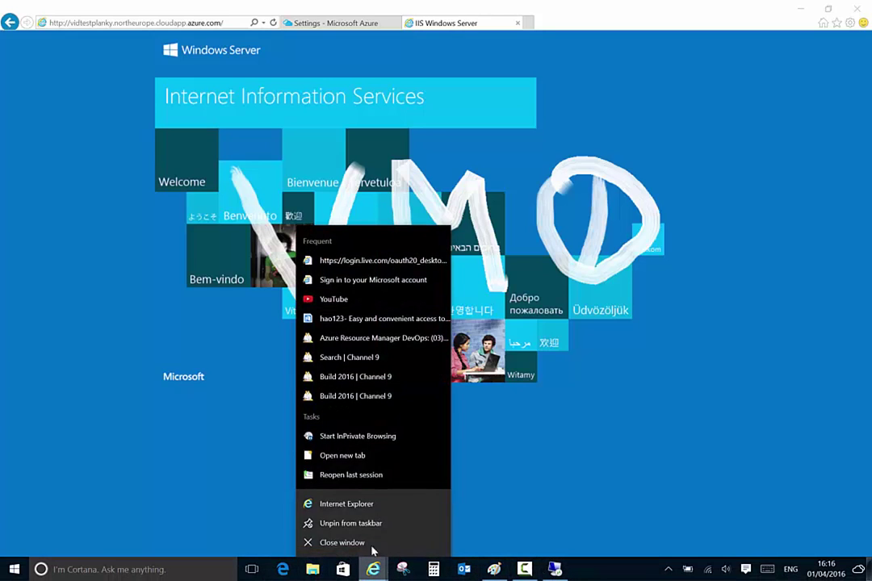
pyautogui.click(350, 437)
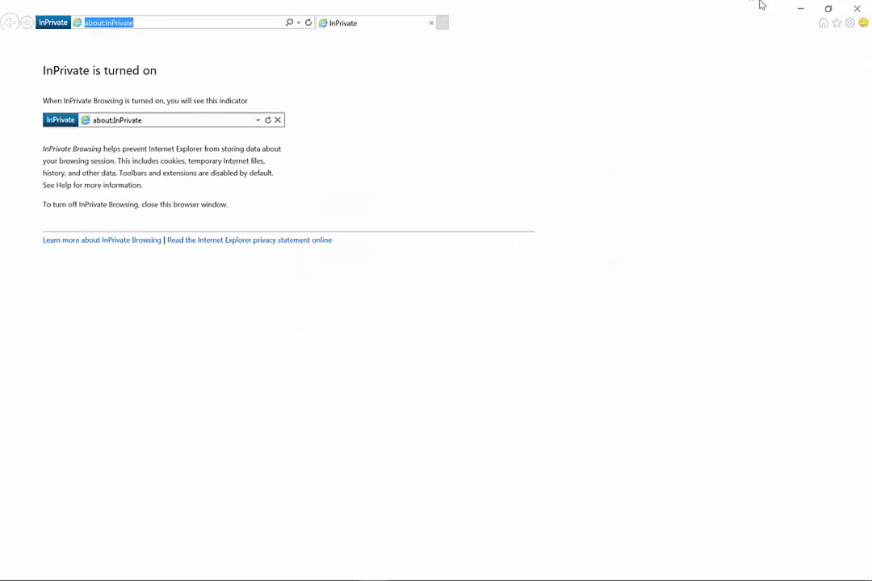
pyautogui.click(800, 8)
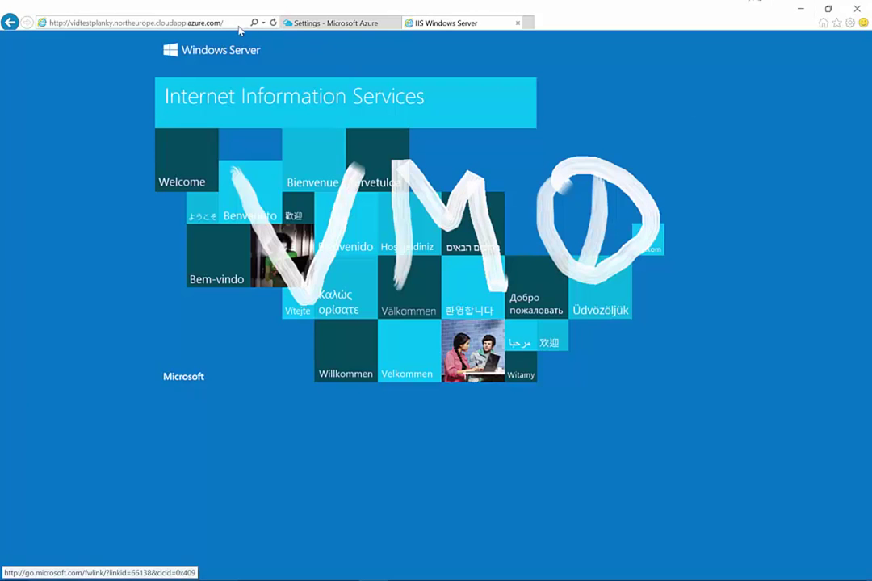
pyautogui.click(226, 25)
pyautogui.hotkey('ctrl', 'c')
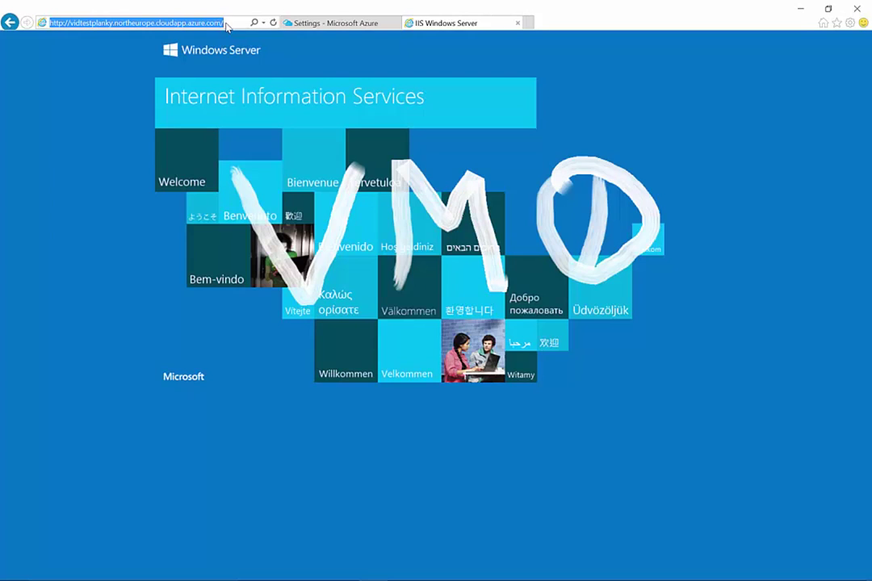
pyautogui.moveTo(372, 571)
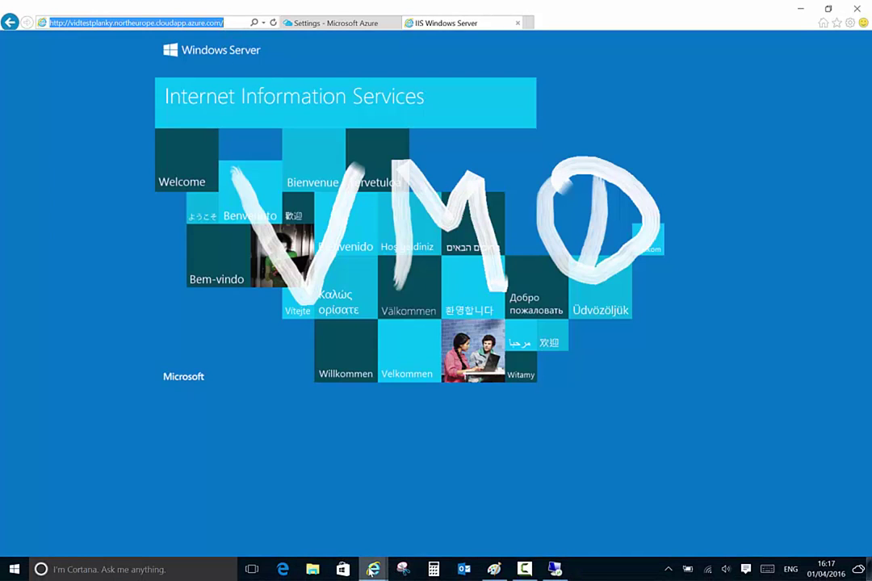
pyautogui.click(500, 486)
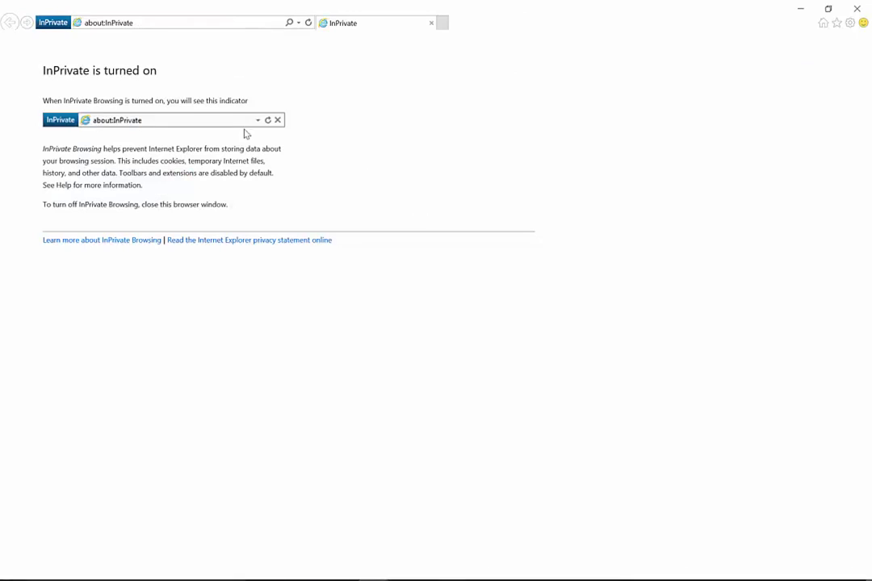
pyautogui.click(159, 22)
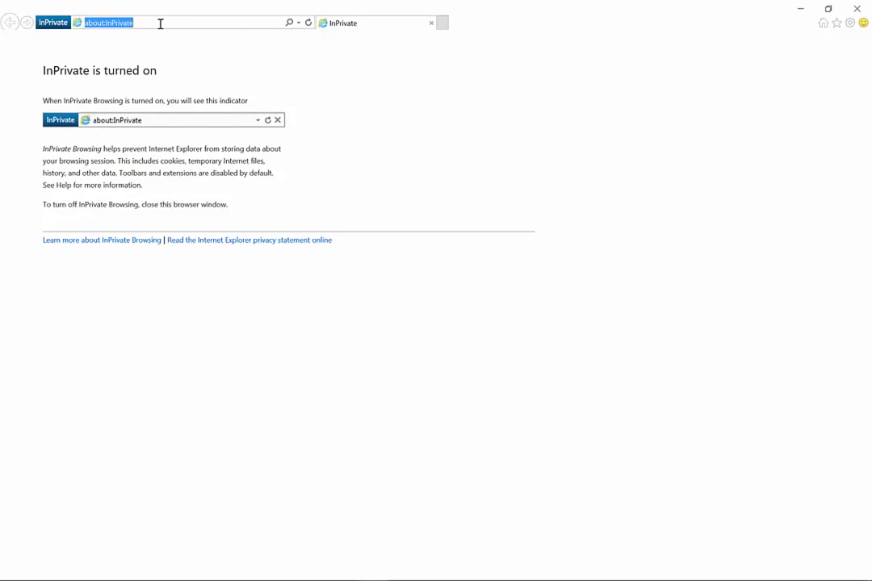
pyautogui.hotkey('ctrl', 'v')
pyautogui.press('Return')
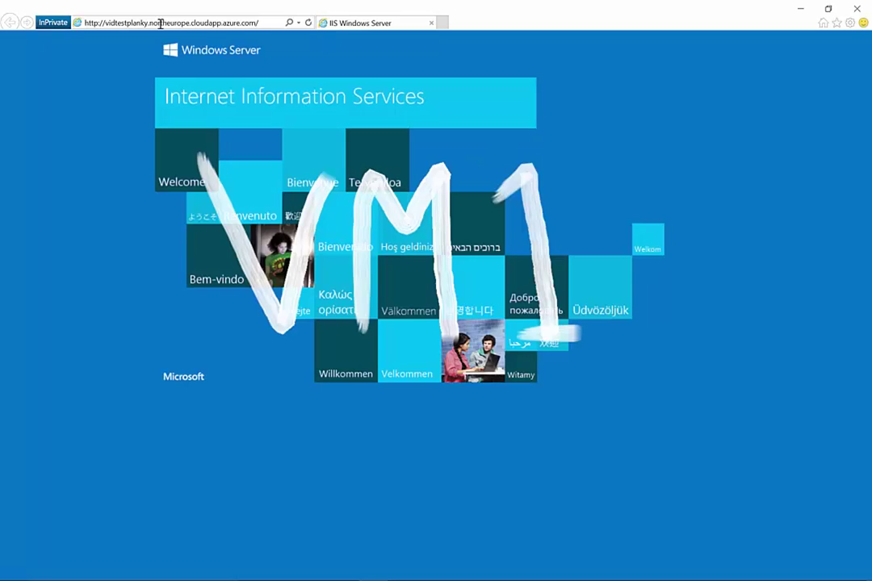
# Reload the private window to get the VM1 IIS page, then bring the Paint network diagram forward.
pyautogui.press('F5')
pyautogui.press('F5')
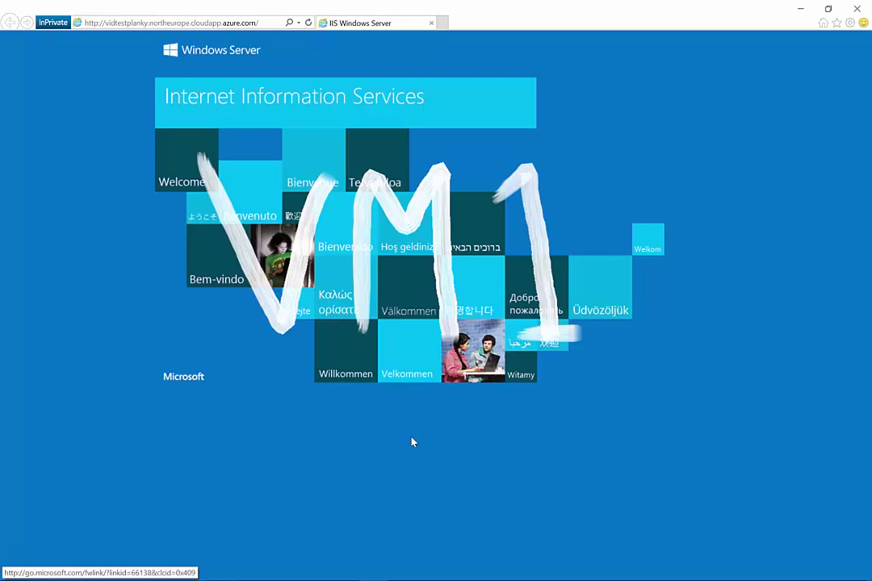
pyautogui.moveTo(495, 573)
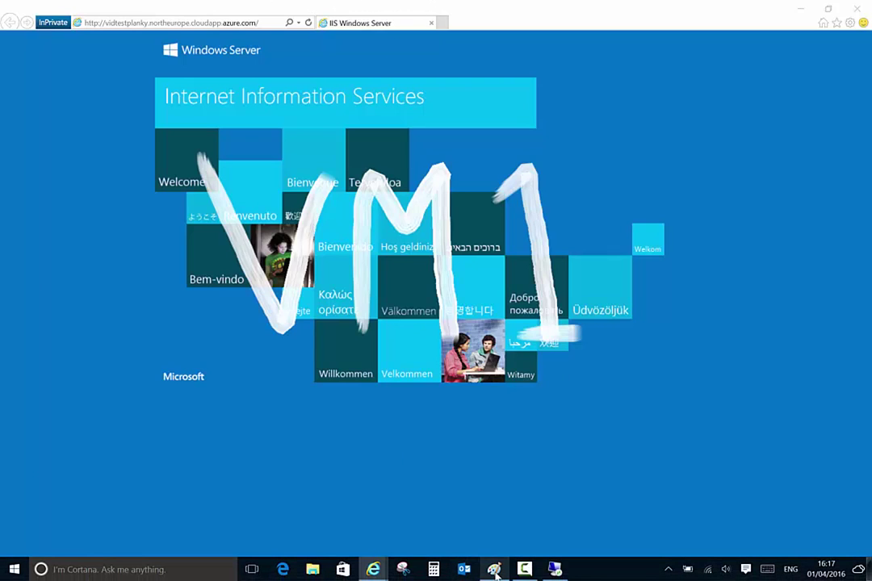
pyautogui.click(494, 569)
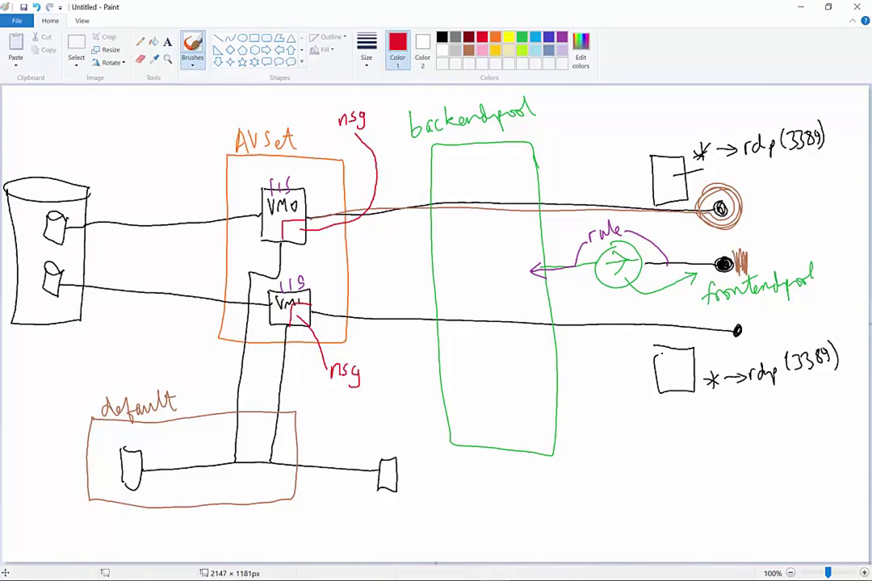
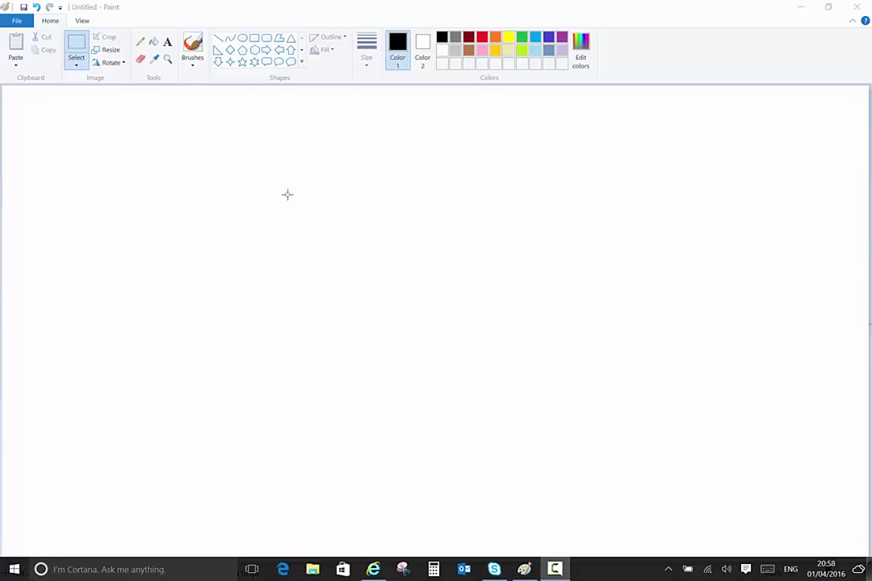
# Brush two black boxes for the rmo and vm1 VMs near the canvas centre.
pyautogui.click(193, 47)
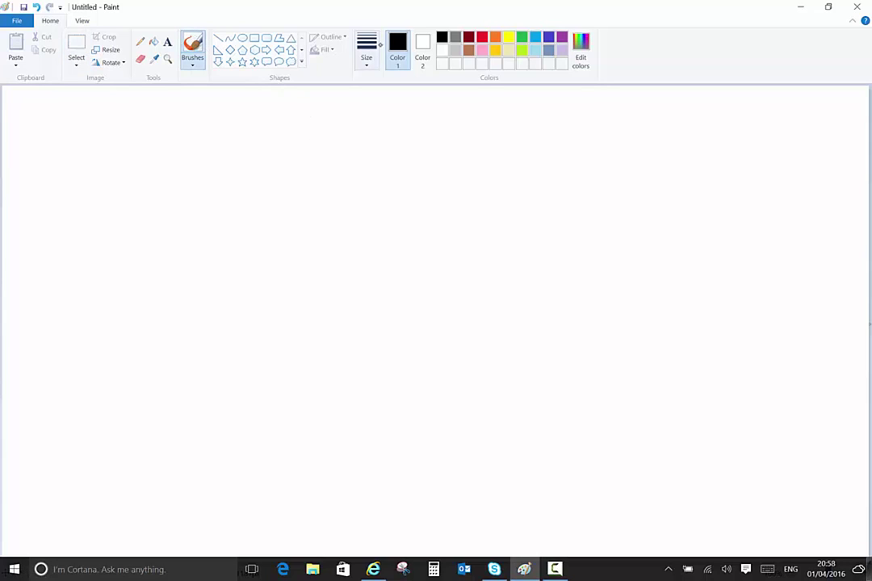
pyautogui.moveTo(274, 190)
pyautogui.mouseDown()
pyautogui.moveTo(342, 218)
pyautogui.moveTo(288, 274)
pyautogui.moveTo(274, 193)
pyautogui.moveTo(282, 233)
pyautogui.moveTo(311, 229)
pyautogui.moveTo(323, 215)
pyautogui.mouseUp()
pyautogui.moveTo(290, 325)
pyautogui.mouseDown()
pyautogui.moveTo(340, 313)
pyautogui.moveTo(352, 389)
pyautogui.moveTo(285, 342)
pyautogui.moveTo(289, 325)
pyautogui.moveTo(335, 360)
pyautogui.mouseUp()
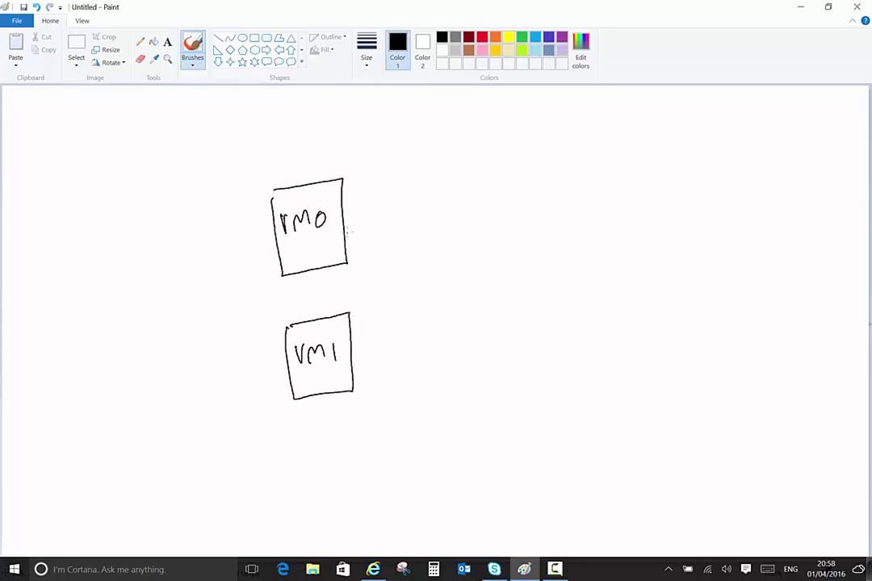
# Draw green links from rmo and vm1 to a small green junction circle.
pyautogui.click(522, 37)
pyautogui.click(344, 233)
pyautogui.moveTo(344, 232); pyautogui.dragTo(435, 274)
pyautogui.moveTo(355, 342)
pyautogui.mouseDown()
pyautogui.moveTo(430, 286)
pyautogui.moveTo(442, 295)
pyautogui.moveTo(455, 275)
pyautogui.moveTo(522, 264)
pyautogui.mouseUp()
# Outline a black cloud on the right with a purple hat shape inside it.
pyautogui.click(441, 37)
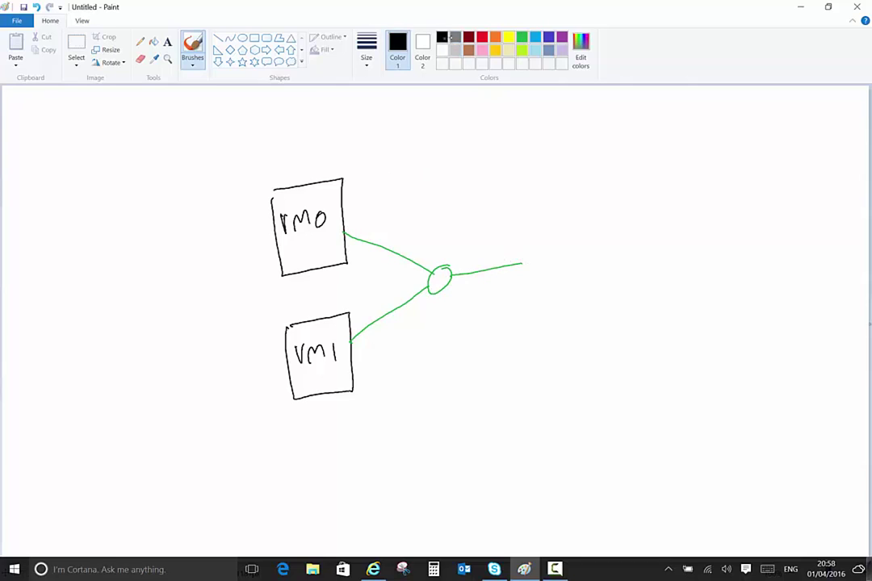
pyautogui.moveTo(595, 134)
pyautogui.mouseDown()
pyautogui.moveTo(556, 166)
pyautogui.moveTo(527, 242)
pyautogui.moveTo(529, 311)
pyautogui.moveTo(585, 381)
pyautogui.moveTo(694, 327)
pyautogui.moveTo(685, 212)
pyautogui.moveTo(652, 155)
pyautogui.moveTo(595, 142)
pyautogui.mouseUp()
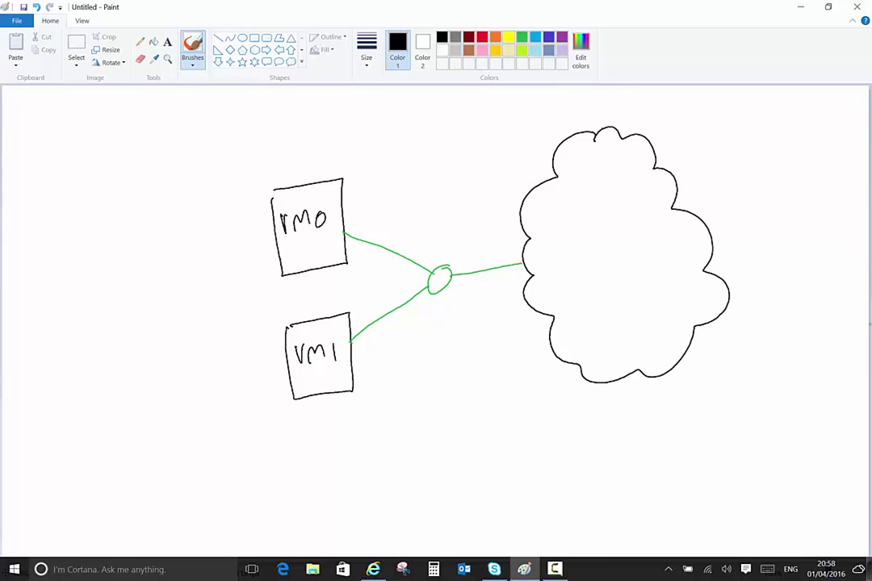
pyautogui.click(562, 38)
pyautogui.moveTo(597, 219)
pyautogui.mouseDown()
pyautogui.moveTo(622, 216)
pyautogui.moveTo(600, 242)
pyautogui.moveTo(621, 240)
pyautogui.mouseUp()
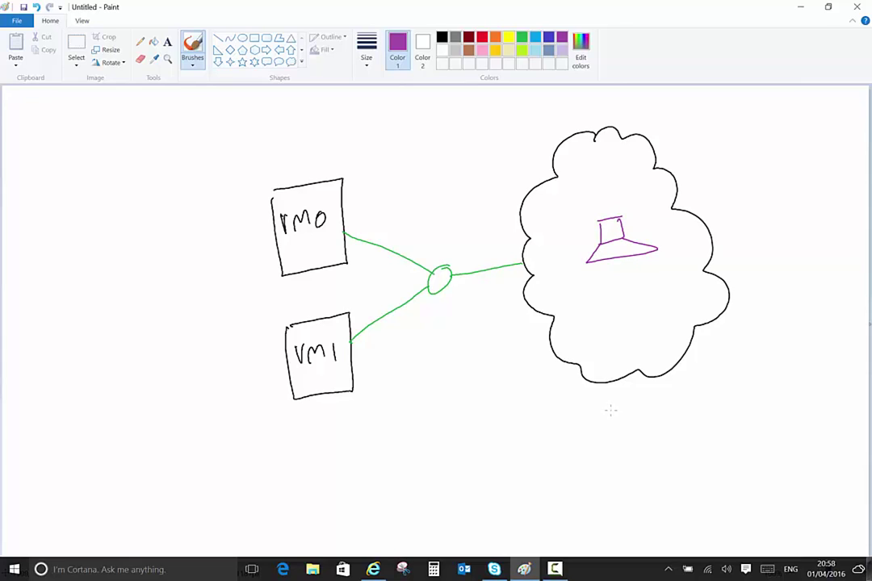
# Handwrite 'Shopping basket' and '1. quantity' in purple beneath the cloud.
pyautogui.moveTo(619, 395)
pyautogui.mouseDown()
pyautogui.moveTo(610, 411)
pyautogui.moveTo(643, 404)
pyautogui.mouseUp()
pyautogui.moveTo(645, 401)
pyautogui.mouseDown()
pyautogui.moveTo(662, 414)
pyautogui.moveTo(685, 399)
pyautogui.moveTo(675, 421)
pyautogui.moveTo(741, 389)
pyautogui.moveTo(753, 373)
pyautogui.moveTo(758, 377)
pyautogui.mouseUp()
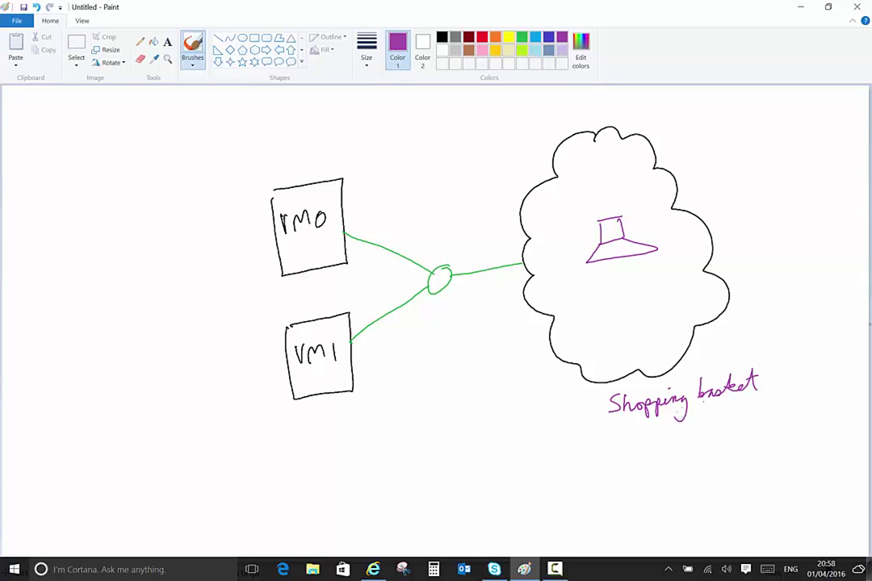
pyautogui.moveTo(578, 424)
pyautogui.mouseDown()
pyautogui.moveTo(578, 445)
pyautogui.moveTo(614, 445)
pyautogui.moveTo(619, 457)
pyautogui.moveTo(645, 441)
pyautogui.moveTo(667, 442)
pyautogui.moveTo(675, 457)
pyautogui.moveTo(668, 432)
pyautogui.mouseUp()
pyautogui.click(589, 442)
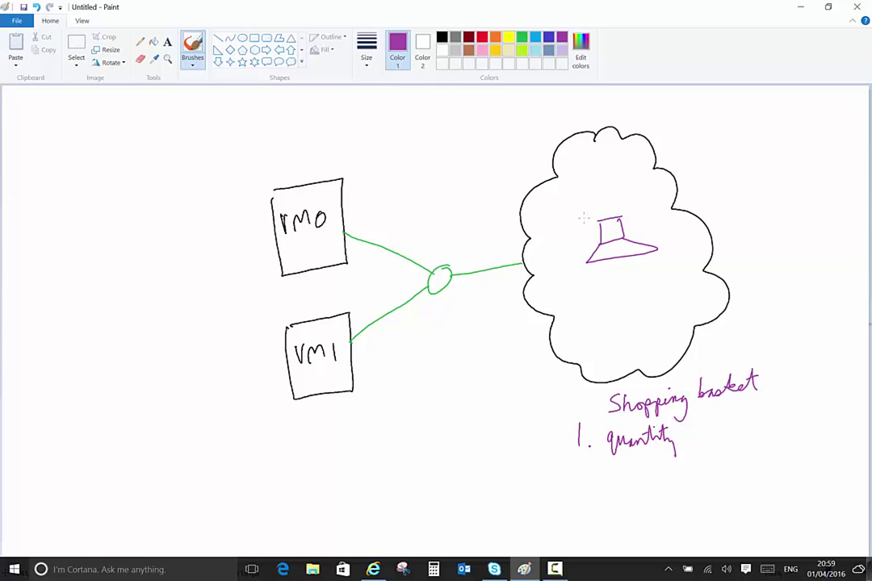
# Draw a small blue square in the cloud and move it into the rmo box.
pyautogui.click(549, 37)
pyautogui.moveTo(570, 227)
pyautogui.mouseDown()
pyautogui.moveTo(568, 241)
pyautogui.moveTo(583, 228)
pyautogui.moveTo(569, 227)
pyautogui.mouseUp()
pyautogui.click(75, 44)
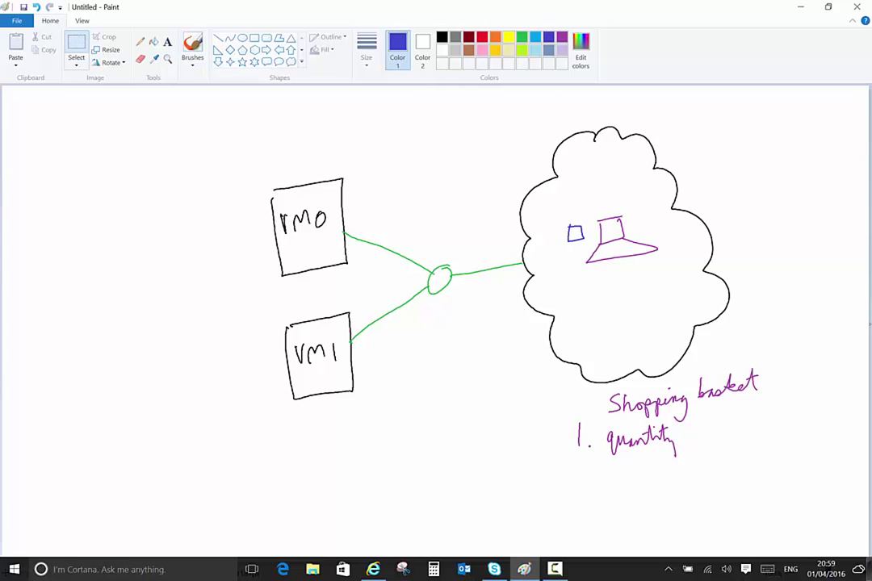
pyautogui.moveTo(560, 218)
pyautogui.mouseDown()
pyautogui.moveTo(573, 246)
pyautogui.moveTo(590, 251)
pyautogui.moveTo(557, 250)
pyautogui.moveTo(439, 290)
pyautogui.moveTo(351, 231)
pyautogui.moveTo(308, 256)
pyautogui.moveTo(297, 253)
pyautogui.mouseUp()
pyautogui.click(251, 291)
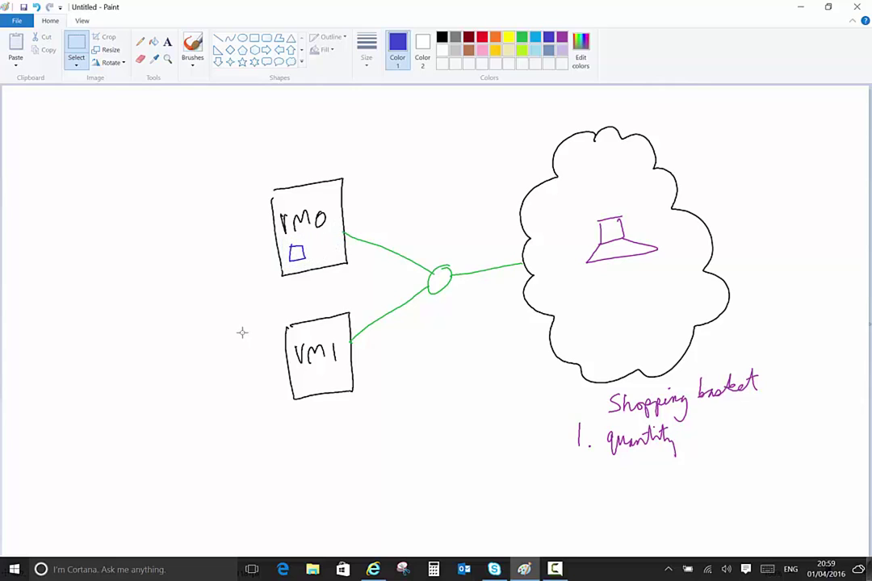
# Add '2. part number' in purple to the Shopping basket list.
pyautogui.click(193, 46)
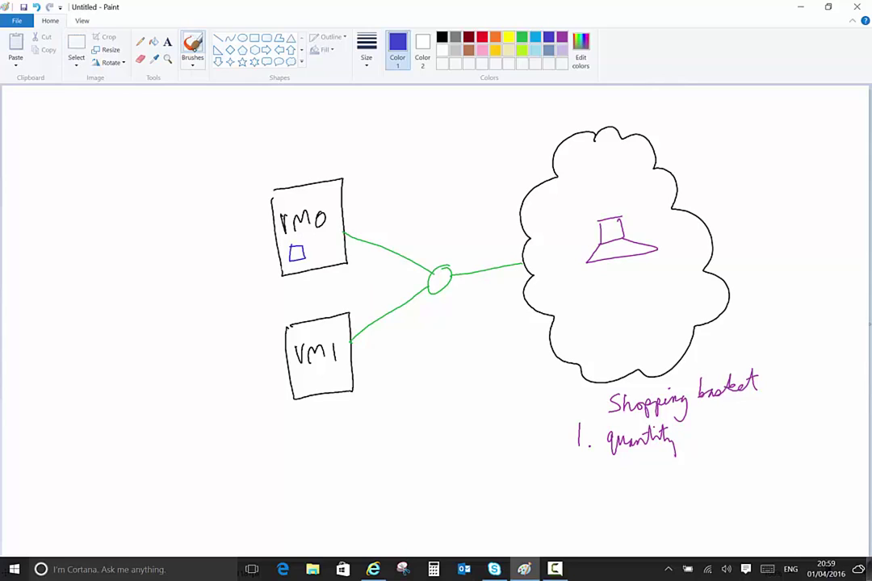
pyautogui.click(562, 38)
pyautogui.moveTo(575, 468)
pyautogui.mouseDown()
pyautogui.moveTo(580, 485)
pyautogui.moveTo(615, 485)
pyautogui.moveTo(628, 473)
pyautogui.moveTo(638, 485)
pyautogui.moveTo(645, 475)
pyautogui.mouseUp()
pyautogui.click(595, 482)
pyautogui.moveTo(647, 465)
pyautogui.mouseDown()
pyautogui.moveTo(649, 485)
pyautogui.moveTo(653, 472)
pyautogui.mouseUp()
pyautogui.moveTo(661, 471)
pyautogui.mouseDown()
pyautogui.moveTo(661, 483)
pyautogui.moveTo(675, 481)
pyautogui.moveTo(734, 458)
pyautogui.mouseUp()
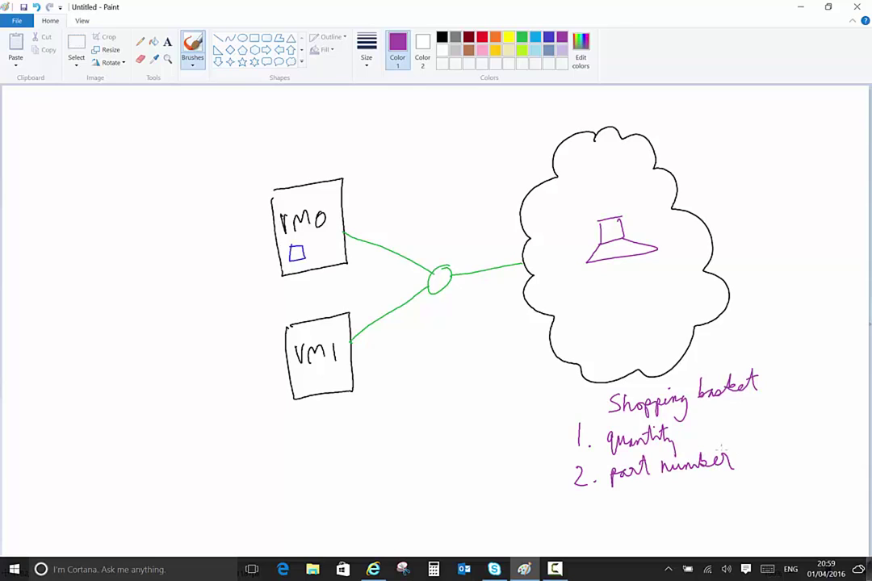
# Draw another blue square in the cloud and move it into the vm1 box.
pyautogui.click(548, 37)
pyautogui.moveTo(574, 282)
pyautogui.mouseDown()
pyautogui.moveTo(592, 282)
pyautogui.moveTo(575, 283)
pyautogui.mouseUp()
pyautogui.click(549, 292)
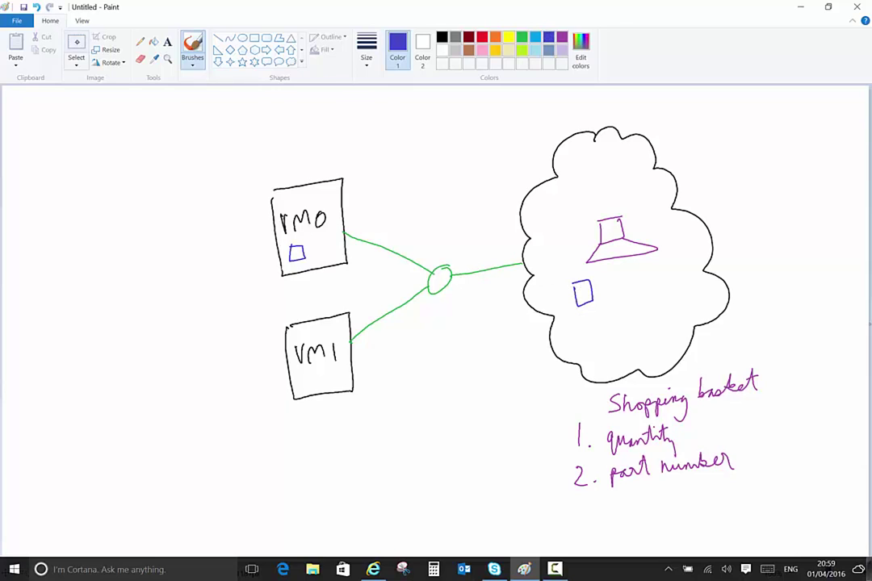
pyautogui.click(75, 45)
pyautogui.moveTo(561, 273)
pyautogui.mouseDown()
pyautogui.moveTo(575, 310)
pyautogui.moveTo(601, 313)
pyautogui.moveTo(556, 267)
pyautogui.moveTo(457, 275)
pyautogui.moveTo(413, 302)
pyautogui.moveTo(324, 384)
pyautogui.mouseUp()
pyautogui.moveTo(295, 369); pyautogui.dragTo(336, 409)
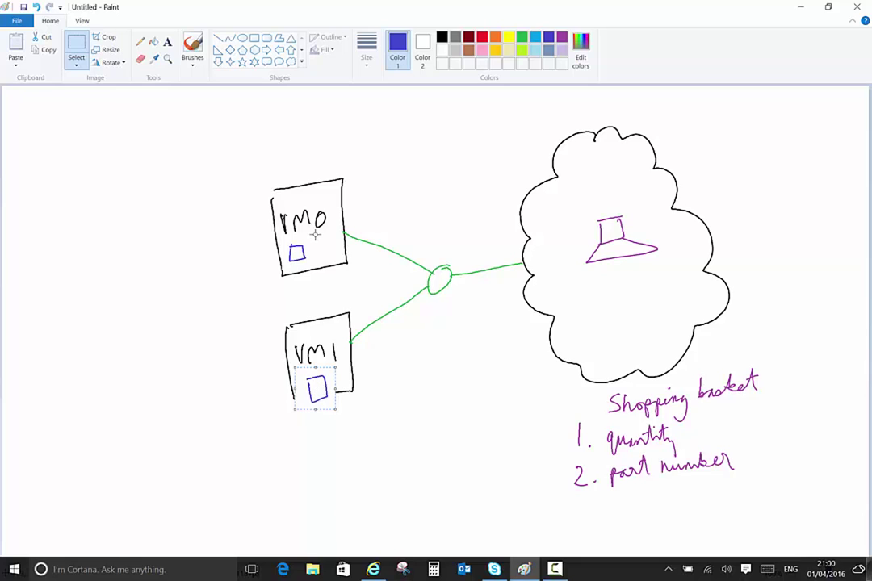
pyautogui.click(562, 37)
# Label the rmo box 'quantity' and the vm1 box 'part number' in purple.
pyautogui.click(354, 187)
pyautogui.click(192, 49)
pyautogui.moveTo(360, 185)
pyautogui.mouseDown()
pyautogui.moveTo(360, 194)
pyautogui.moveTo(406, 184)
pyautogui.moveTo(419, 195)
pyautogui.mouseUp()
pyautogui.click(406, 161)
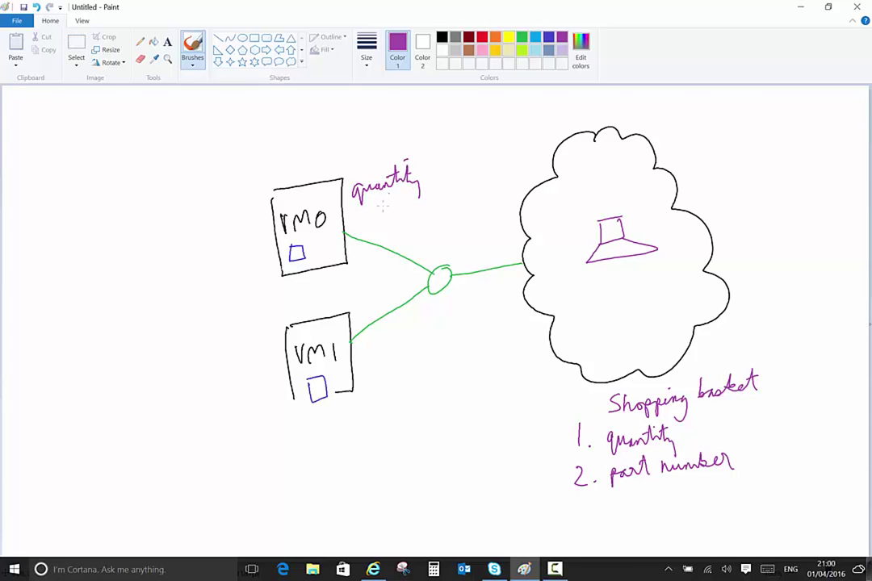
pyautogui.moveTo(362, 373)
pyautogui.mouseDown()
pyautogui.moveTo(376, 379)
pyautogui.moveTo(394, 365)
pyautogui.moveTo(455, 352)
pyautogui.mouseUp()
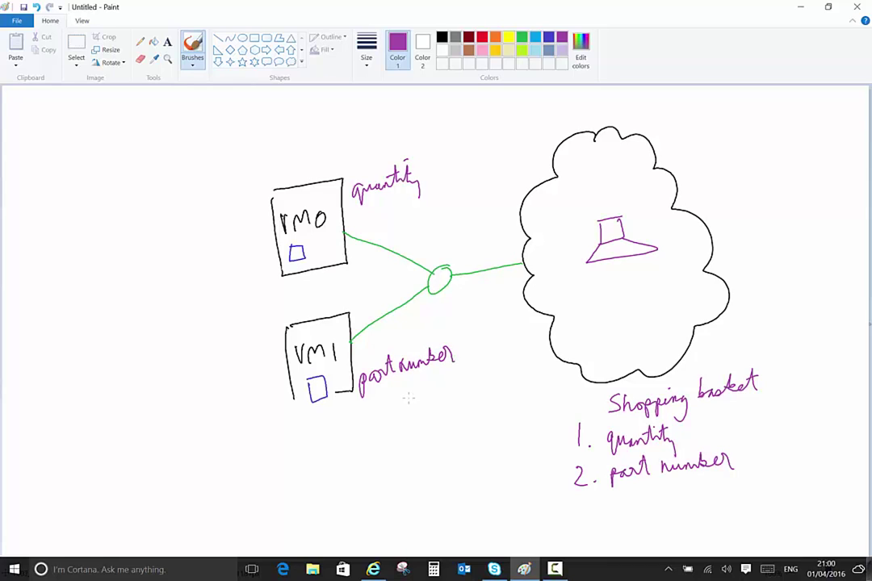
# Add items 3 ('3. address') and 4 to the Shopping basket list.
pyautogui.moveTo(579, 499)
pyautogui.mouseDown()
pyautogui.moveTo(581, 516)
pyautogui.moveTo(624, 507)
pyautogui.moveTo(637, 488)
pyautogui.moveTo(683, 500)
pyautogui.mouseUp()
pyautogui.moveTo(587, 520)
pyautogui.mouseDown()
pyautogui.moveTo(592, 536)
pyautogui.moveTo(623, 540)
pyautogui.moveTo(699, 520)
pyautogui.mouseUp()
pyautogui.click(606, 532)
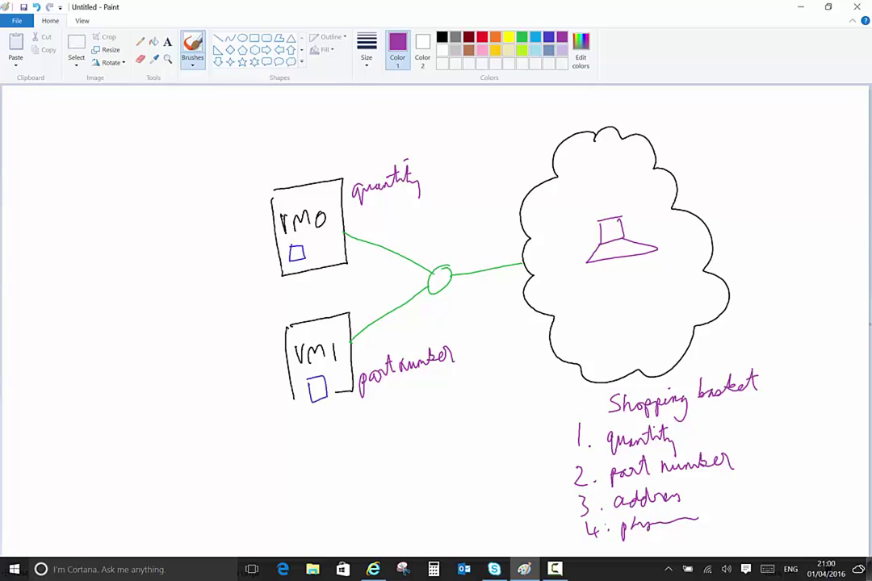
# Add a second blue square inside both the rmo and vm1 boxes.
pyautogui.click(548, 37)
pyautogui.moveTo(316, 242)
pyautogui.mouseDown()
pyautogui.moveTo(326, 259)
pyautogui.moveTo(317, 241)
pyautogui.mouseUp()
pyautogui.moveTo(331, 373)
pyautogui.mouseDown()
pyautogui.moveTo(342, 391)
pyautogui.moveTo(331, 372)
pyautogui.mouseUp()
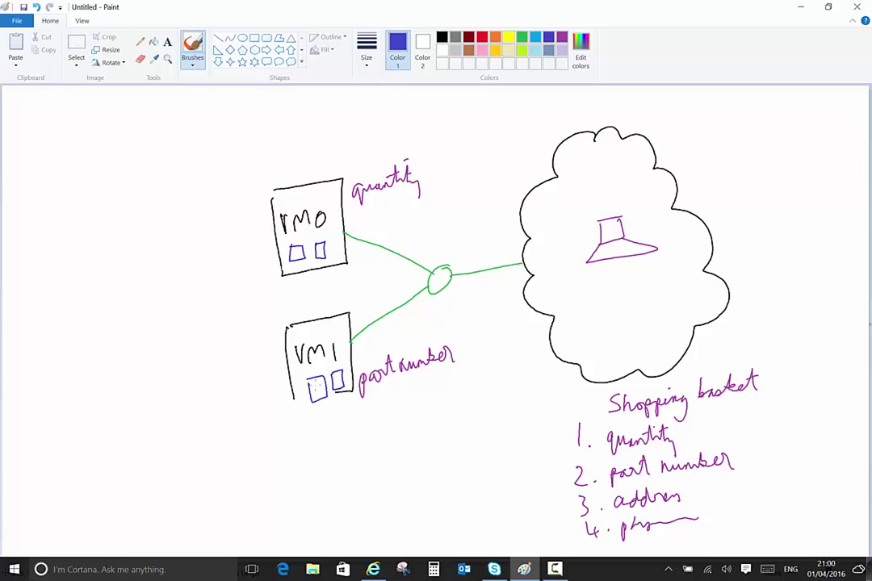
pyautogui.click(442, 36)
# Draw black arrows from rmo and vm1 leftward to a tall rectangle.
pyautogui.moveTo(277, 246)
pyautogui.mouseDown()
pyautogui.moveTo(219, 282)
pyautogui.moveTo(236, 287)
pyautogui.mouseUp()
pyautogui.moveTo(287, 362)
pyautogui.mouseDown()
pyautogui.moveTo(221, 350)
pyautogui.moveTo(232, 364)
pyautogui.mouseUp()
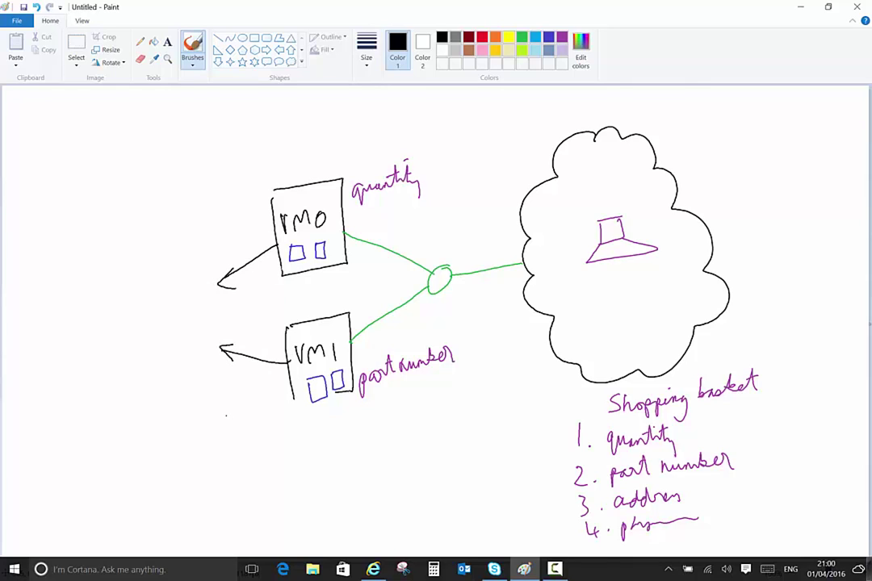
pyautogui.moveTo(205, 204)
pyautogui.mouseDown()
pyautogui.moveTo(214, 403)
pyautogui.moveTo(137, 414)
pyautogui.moveTo(85, 339)
pyautogui.moveTo(75, 218)
pyautogui.moveTo(101, 205)
pyautogui.moveTo(202, 204)
pyautogui.mouseUp()
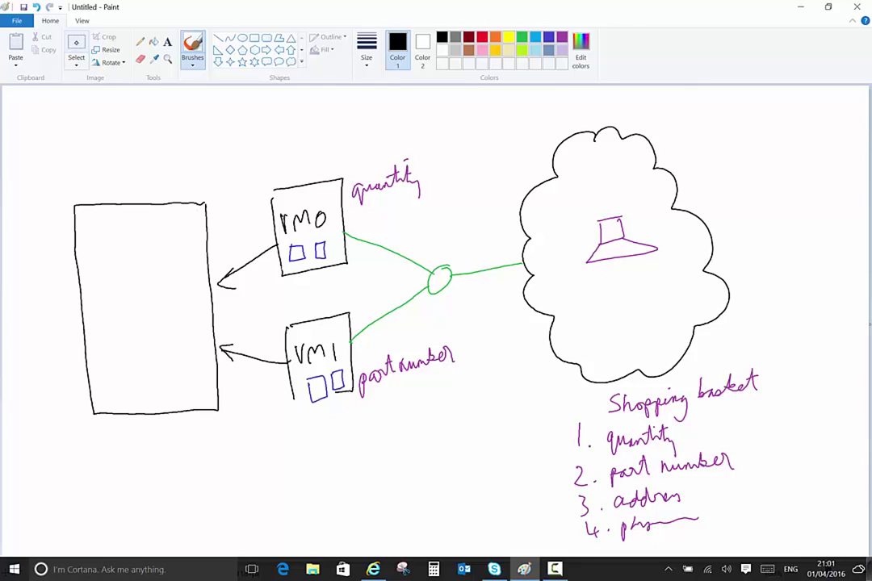
# Erase the blue squares from both VM boxes and redraw vm1's bottom edge.
pyautogui.click(141, 59)
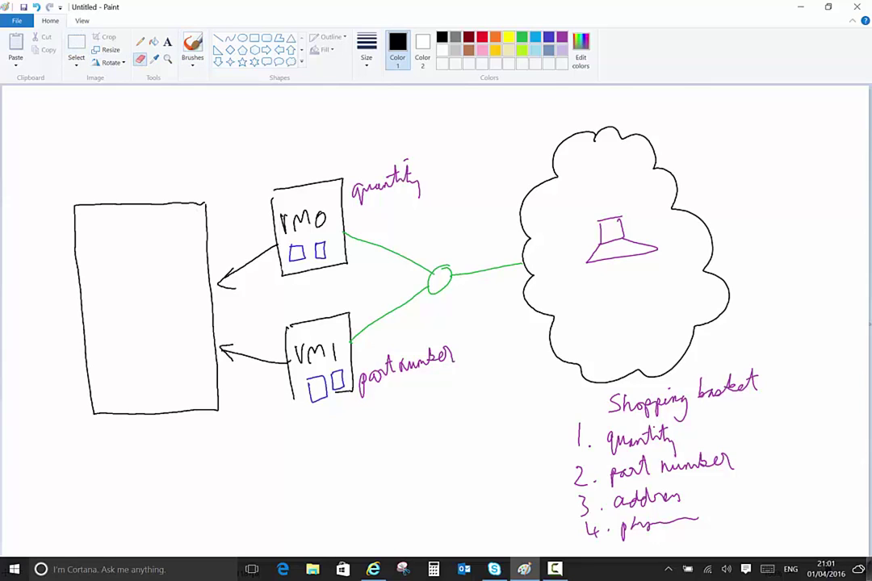
pyautogui.moveTo(291, 246)
pyautogui.mouseDown()
pyautogui.moveTo(294, 258)
pyautogui.moveTo(323, 251)
pyautogui.mouseUp()
pyautogui.moveTo(309, 378)
pyautogui.mouseDown()
pyautogui.moveTo(315, 394)
pyautogui.moveTo(320, 388)
pyautogui.moveTo(313, 376)
pyautogui.moveTo(317, 401)
pyautogui.moveTo(334, 385)
pyautogui.mouseUp()
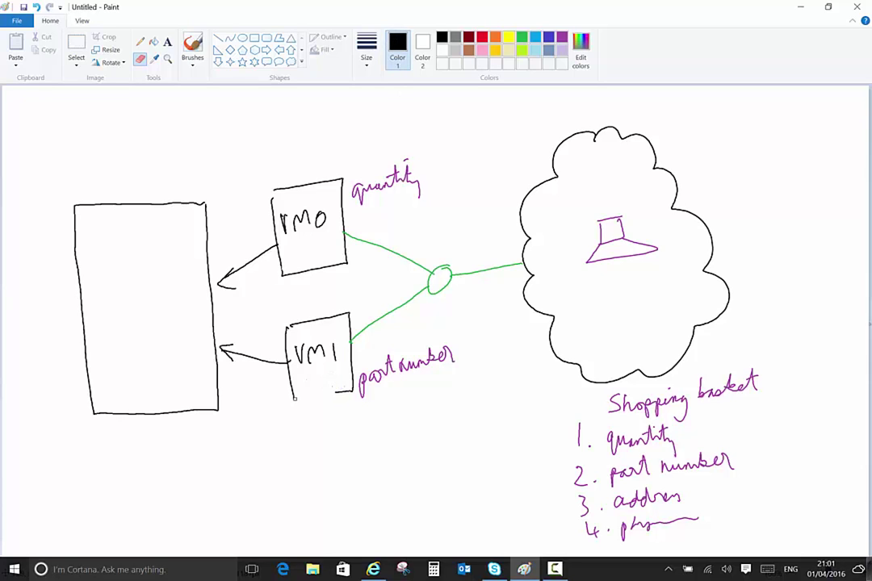
pyautogui.click(192, 47)
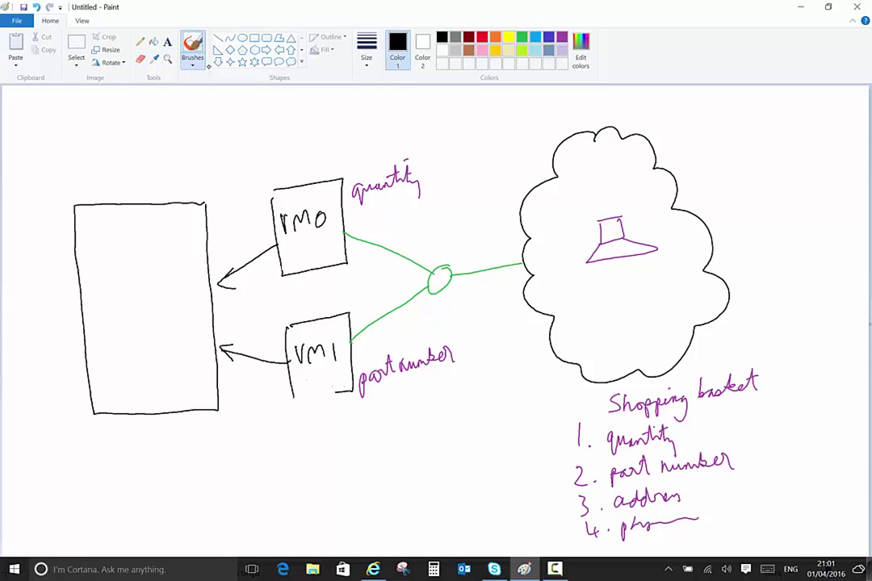
pyautogui.moveTo(294, 396); pyautogui.dragTo(331, 394)
# Add a blue dash after 'quantity' and move a small blue rectangle into the big box.
pyautogui.click(548, 37)
pyautogui.moveTo(675, 431); pyautogui.dragTo(691, 430)
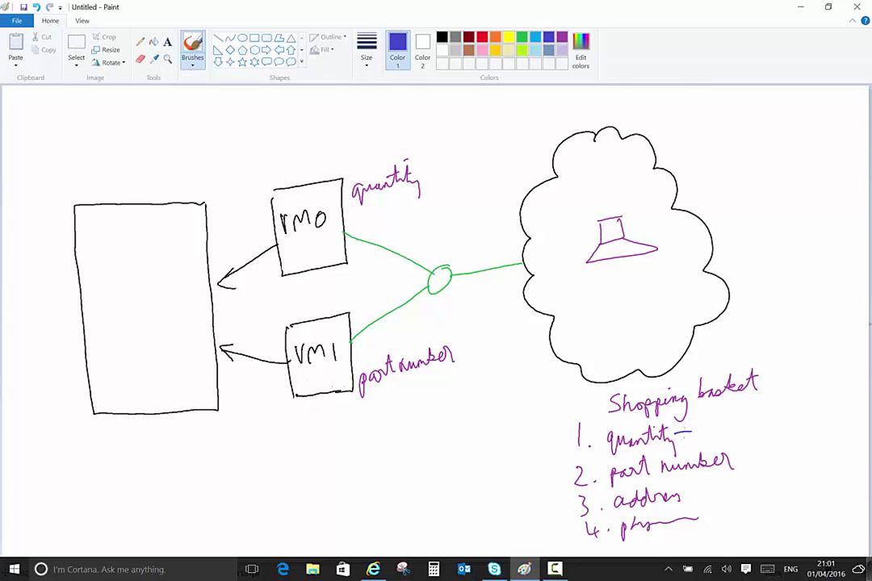
pyautogui.moveTo(565, 282)
pyautogui.mouseDown()
pyautogui.moveTo(566, 305)
pyautogui.moveTo(579, 305)
pyautogui.moveTo(566, 306)
pyautogui.mouseUp()
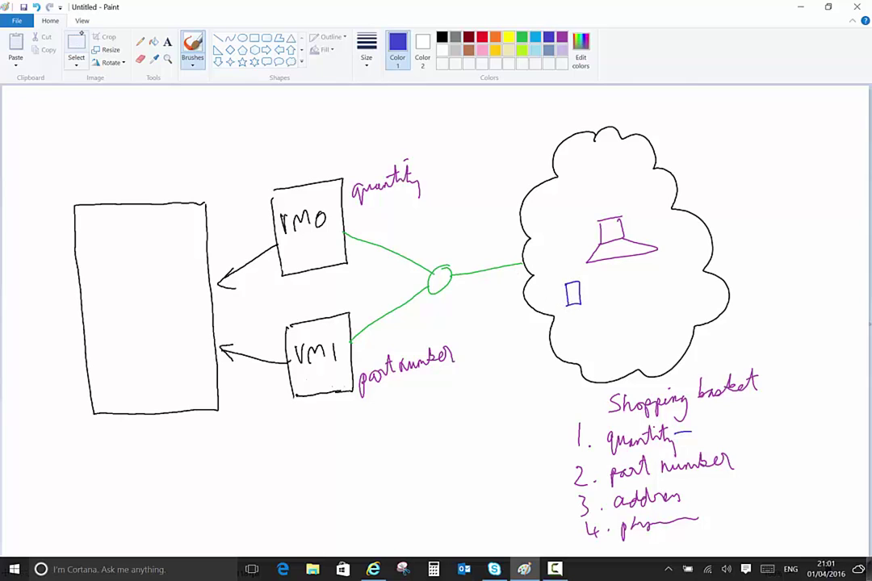
pyautogui.click(76, 45)
pyautogui.moveTo(558, 280); pyautogui.dragTo(114, 274)
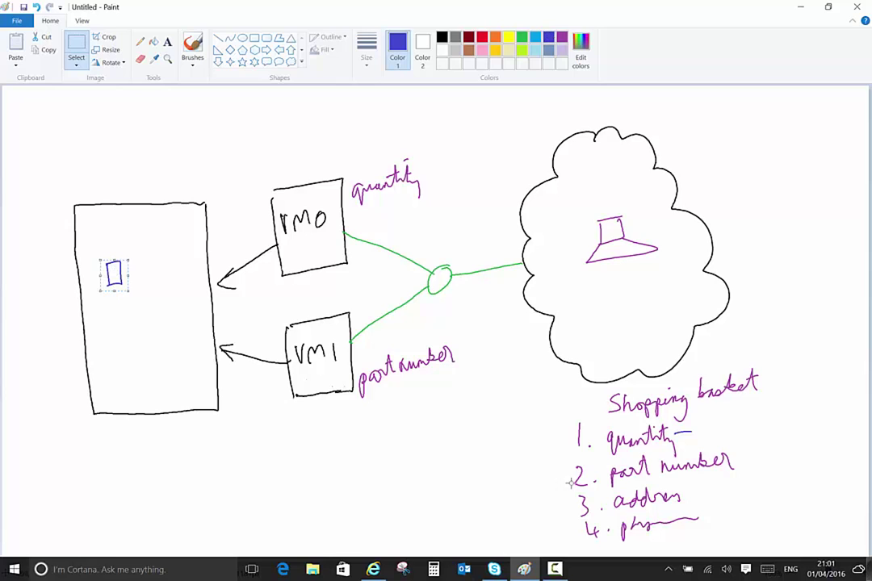
pyautogui.click(480, 403)
# Circle list item 2 and move a second blue rectangle into the big box.
pyautogui.click(202, 47)
pyautogui.moveTo(580, 459)
pyautogui.mouseDown()
pyautogui.moveTo(572, 489)
pyautogui.moveTo(591, 462)
pyautogui.mouseUp()
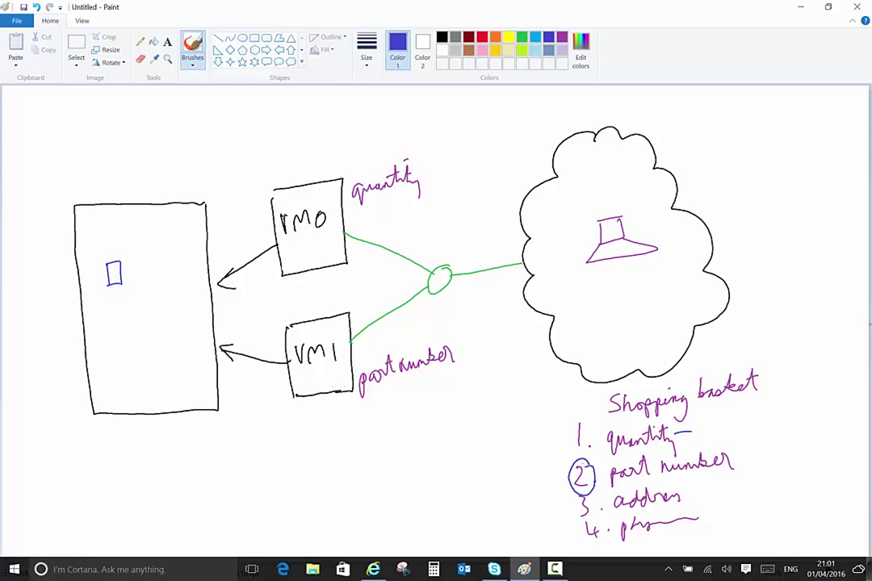
pyautogui.moveTo(568, 282)
pyautogui.mouseDown()
pyautogui.moveTo(567, 303)
pyautogui.moveTo(583, 284)
pyautogui.moveTo(568, 303)
pyautogui.mouseUp()
pyautogui.click(76, 47)
pyautogui.moveTo(561, 281); pyautogui.dragTo(121, 306)
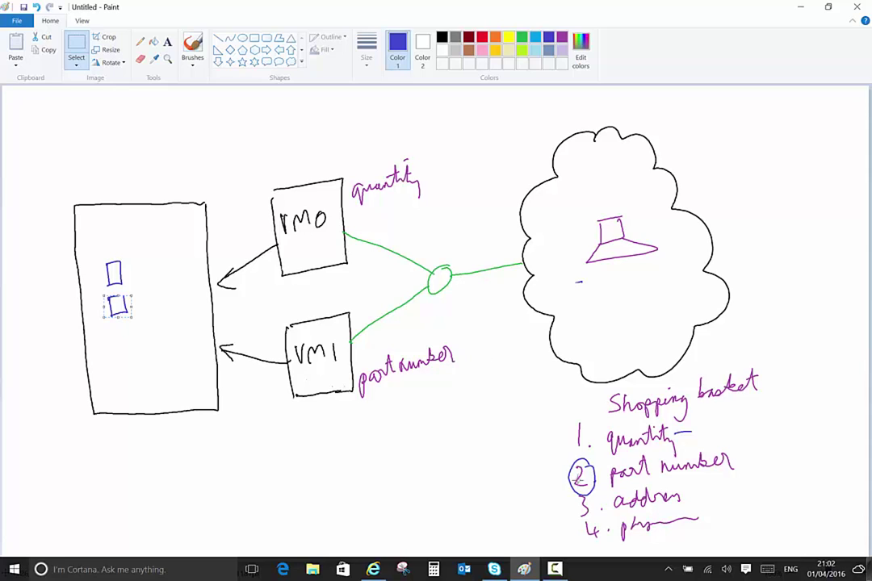
pyautogui.moveTo(572, 494); pyautogui.dragTo(596, 501)
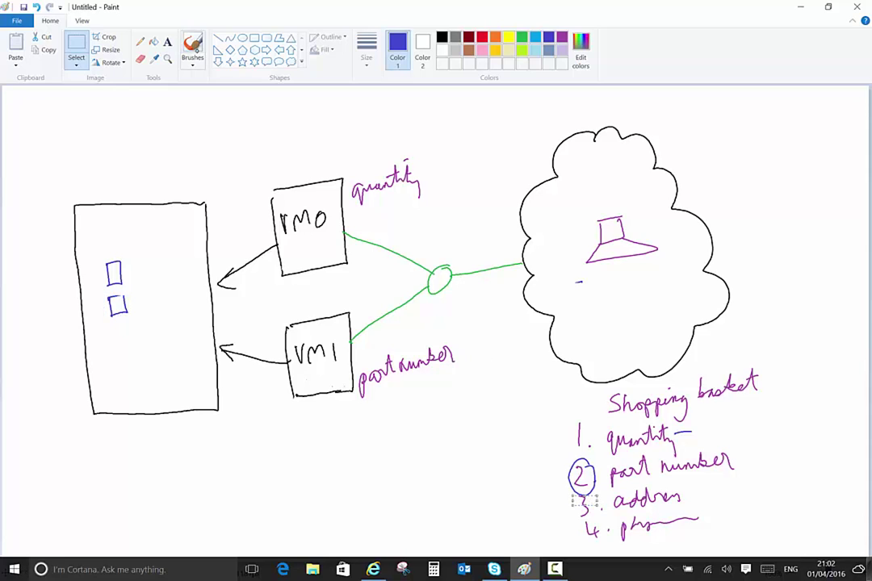
# Circle list item 3 and stack a third blue rectangle in the big box.
pyautogui.click(192, 49)
pyautogui.moveTo(577, 484)
pyautogui.mouseDown()
pyautogui.moveTo(601, 505)
pyautogui.moveTo(570, 486)
pyautogui.mouseUp()
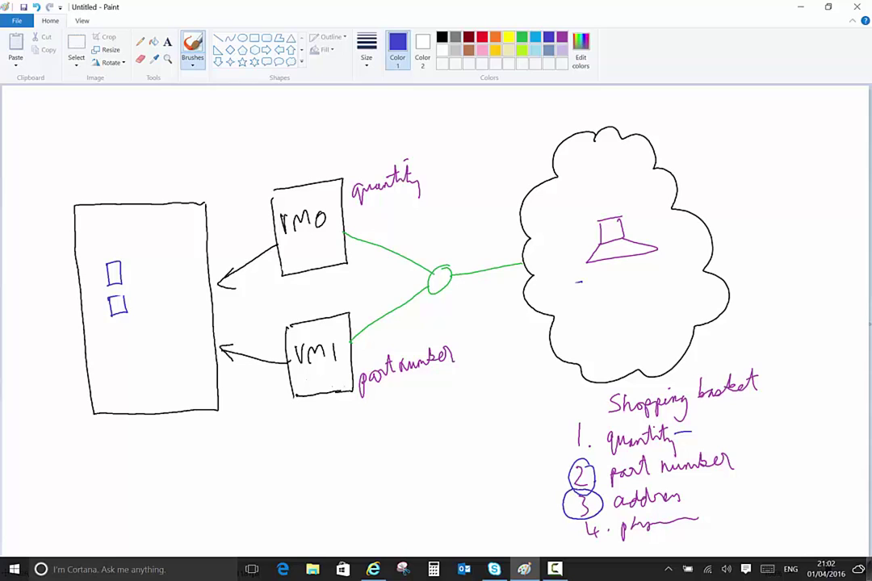
pyautogui.moveTo(563, 282)
pyautogui.mouseDown()
pyautogui.moveTo(564, 305)
pyautogui.moveTo(582, 282)
pyautogui.moveTo(582, 306)
pyautogui.moveTo(563, 306)
pyautogui.mouseUp()
pyautogui.click(76, 44)
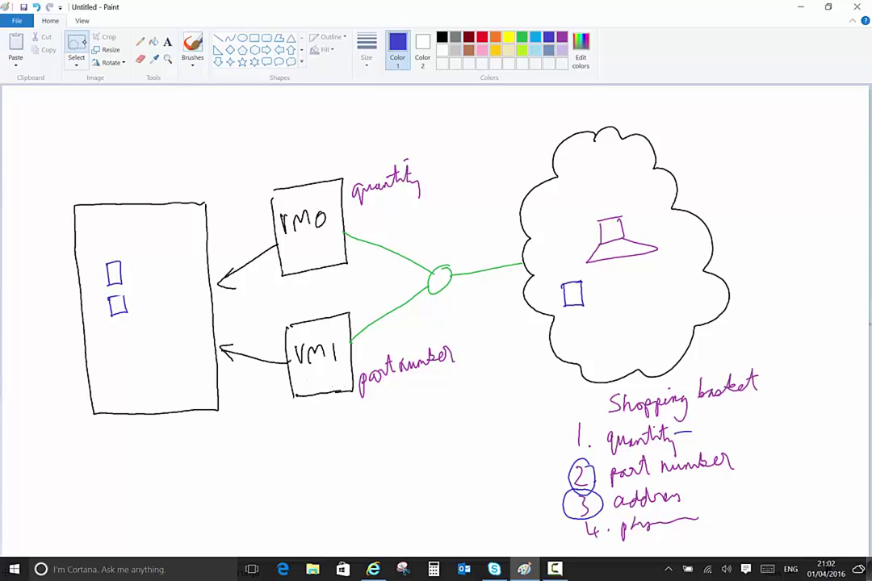
pyautogui.moveTo(555, 277); pyautogui.dragTo(137, 355)
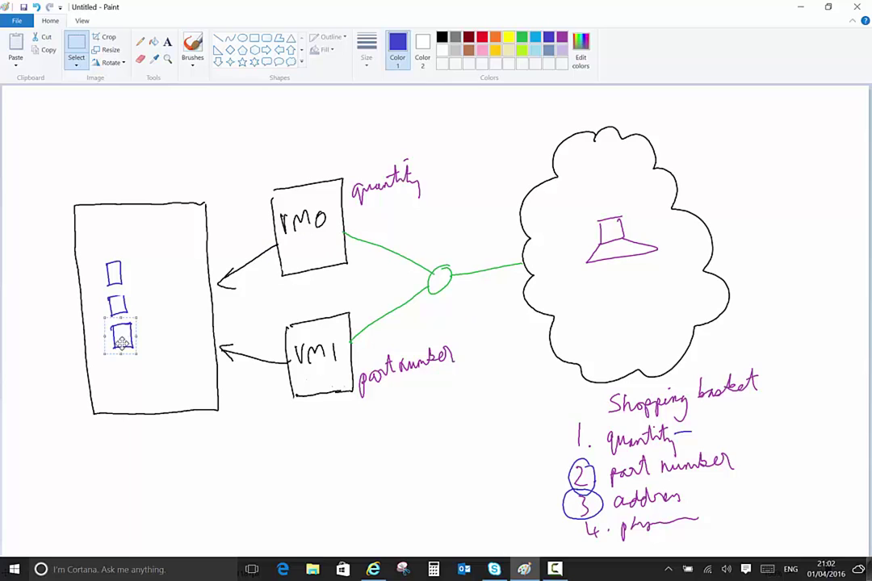
# Circle list item 4 and stack a fourth blue rectangle in the big box.
pyautogui.click(192, 47)
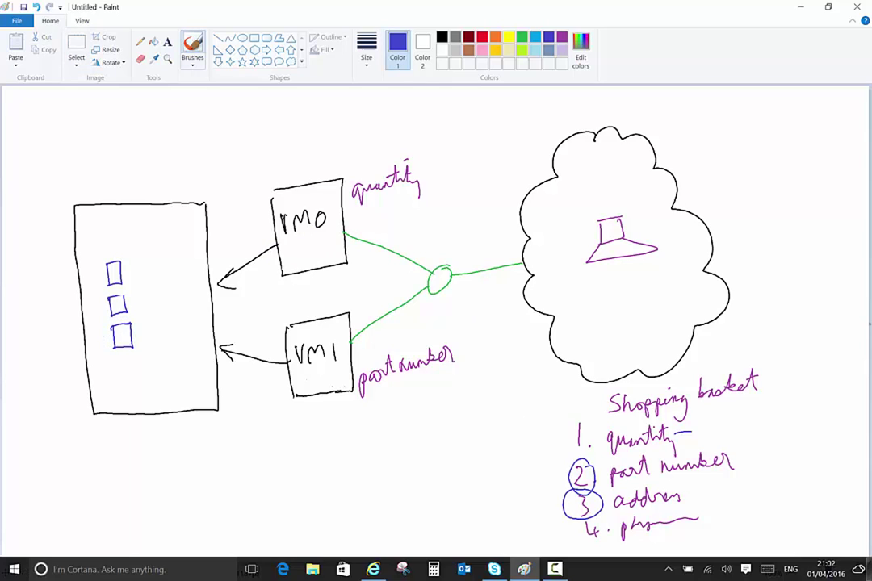
pyautogui.moveTo(599, 518)
pyautogui.mouseDown()
pyautogui.moveTo(608, 536)
pyautogui.moveTo(583, 518)
pyautogui.mouseUp()
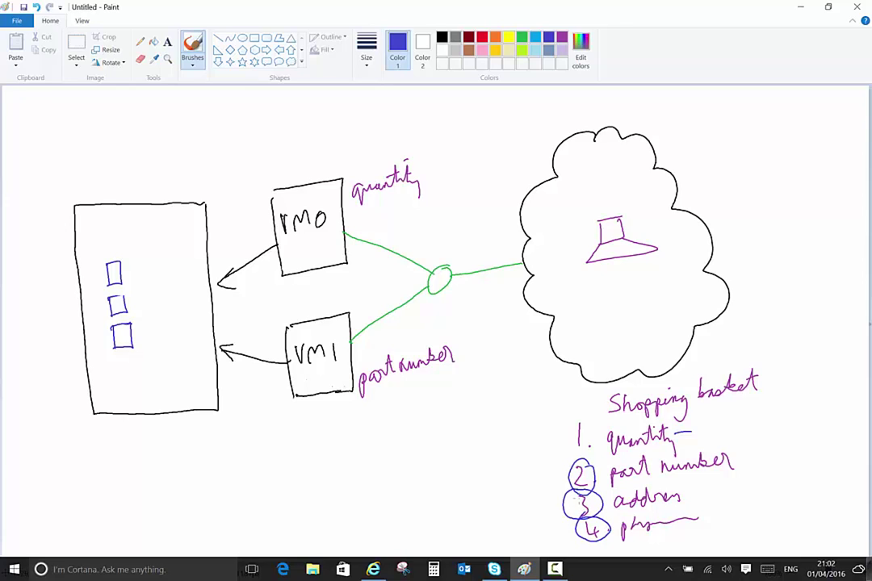
pyautogui.moveTo(566, 289)
pyautogui.mouseDown()
pyautogui.moveTo(568, 305)
pyautogui.moveTo(579, 305)
pyautogui.mouseUp()
pyautogui.click(76, 48)
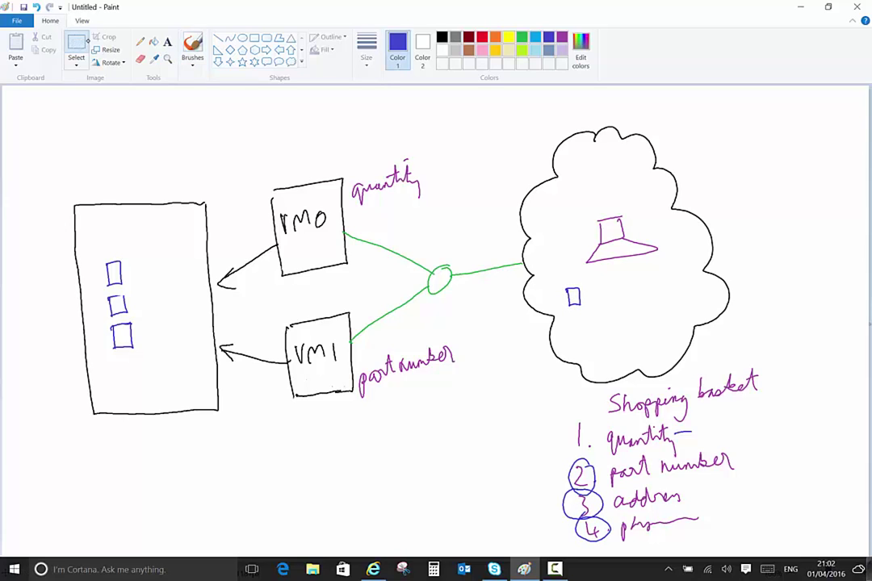
pyautogui.moveTo(560, 286)
pyautogui.mouseDown()
pyautogui.moveTo(577, 308)
pyautogui.moveTo(535, 275)
pyautogui.moveTo(478, 279)
pyautogui.moveTo(416, 300)
pyautogui.moveTo(350, 359)
pyautogui.moveTo(313, 377)
pyautogui.moveTo(243, 365)
pyautogui.moveTo(146, 370)
pyautogui.moveTo(126, 375)
pyautogui.moveTo(132, 381)
pyautogui.mouseUp()
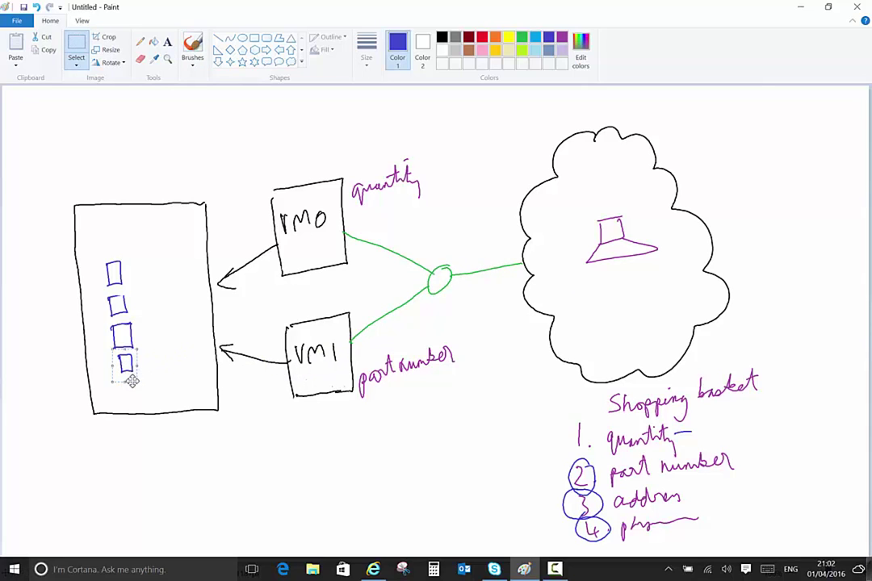
pyautogui.click(482, 37)
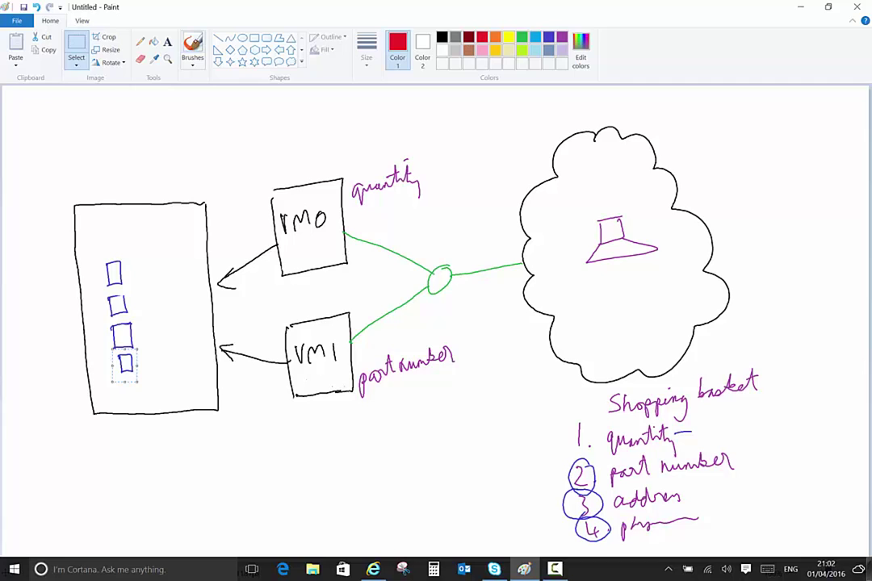
# Underline rmo in red and draw a red brace linking its arrow to the blue boxes.
pyautogui.click(193, 49)
pyautogui.moveTo(287, 238)
pyautogui.mouseDown()
pyautogui.moveTo(326, 230)
pyautogui.moveTo(169, 282)
pyautogui.mouseUp()
pyautogui.moveTo(123, 249)
pyautogui.mouseDown()
pyautogui.moveTo(146, 315)
pyautogui.moveTo(134, 385)
pyautogui.mouseUp()
pyautogui.moveTo(148, 315); pyautogui.dragTo(166, 281)
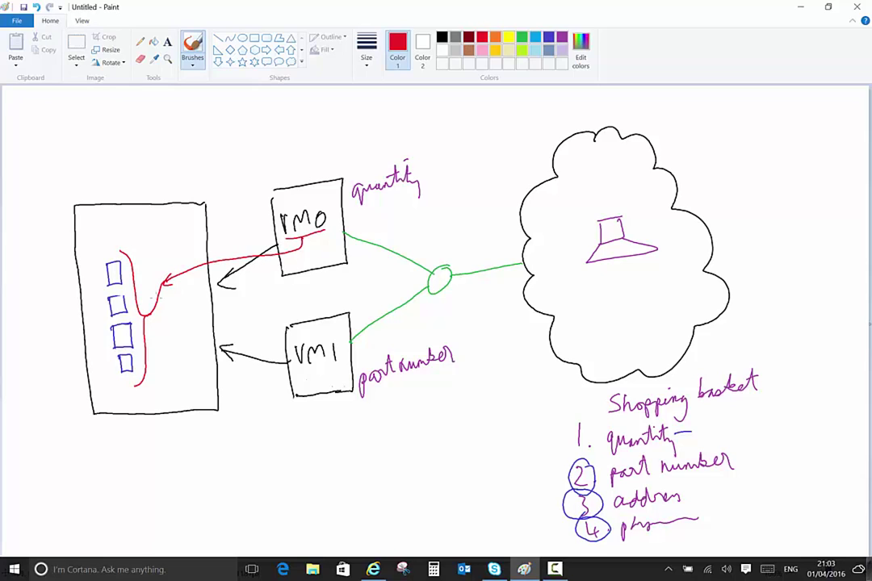
pyautogui.moveTo(298, 369); pyautogui.dragTo(333, 362)
# Underline VM1 in green and draw a green line into the stacked blue boxes.
pyautogui.click(521, 37)
pyautogui.moveTo(299, 369); pyautogui.dragTo(333, 361)
pyautogui.moveTo(314, 371)
pyautogui.mouseDown()
pyautogui.moveTo(214, 365)
pyautogui.moveTo(166, 308)
pyautogui.mouseUp()
pyautogui.moveTo(133, 249)
pyautogui.mouseDown()
pyautogui.moveTo(158, 339)
pyautogui.moveTo(150, 390)
pyautogui.mouseUp()
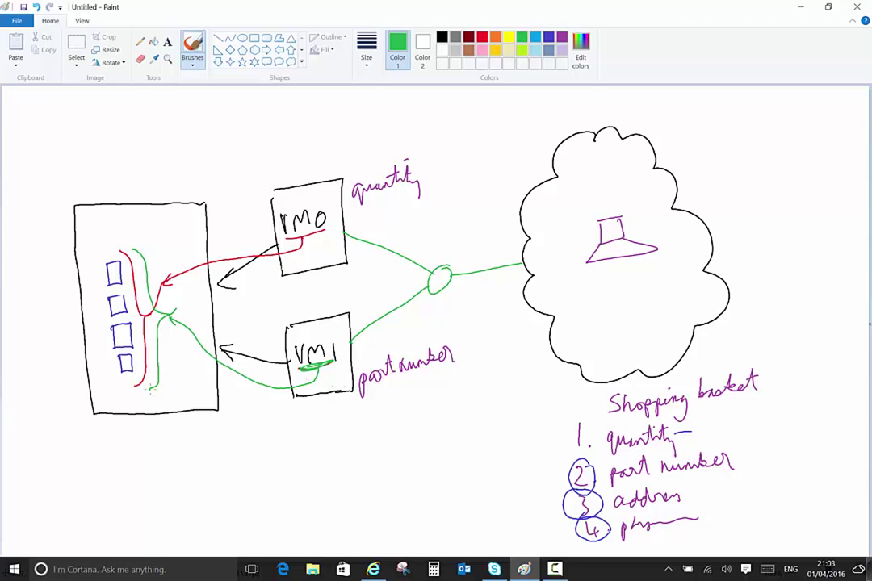
# Draw an orange dashed border around the tall rectangle.
pyautogui.click(495, 36)
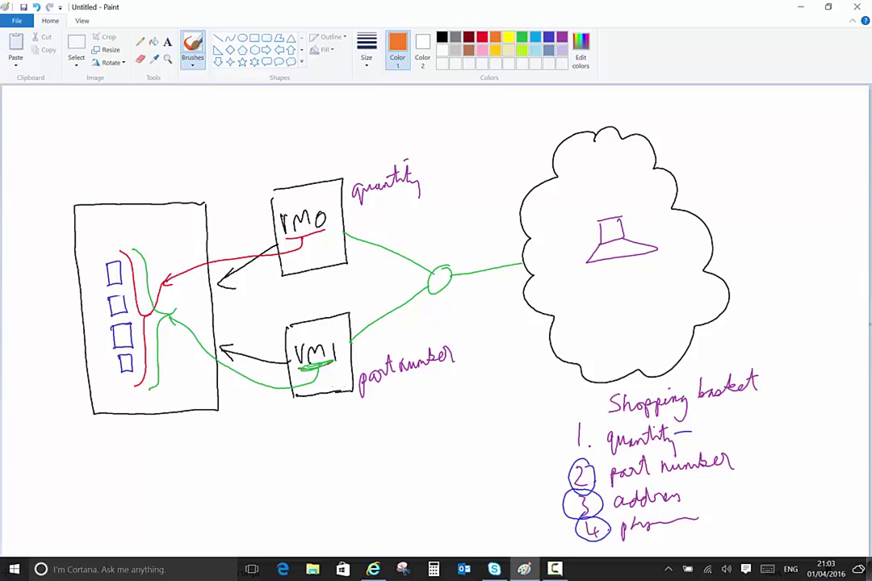
pyautogui.moveTo(58, 195); pyautogui.dragTo(104, 192)
pyautogui.moveTo(113, 192); pyautogui.dragTo(174, 187)
pyautogui.moveTo(186, 186); pyautogui.dragTo(216, 204)
pyautogui.moveTo(223, 285)
pyautogui.mouseDown()
pyautogui.moveTo(230, 416)
pyautogui.moveTo(182, 428)
pyautogui.moveTo(122, 428)
pyautogui.mouseUp()
pyautogui.moveTo(110, 427); pyautogui.dragTo(89, 427)
pyautogui.moveTo(81, 423); pyautogui.dragTo(72, 379)
pyautogui.moveTo(72, 372); pyautogui.dragTo(68, 331)
pyautogui.moveTo(66, 315); pyautogui.dragTo(56, 246)
pyautogui.moveTo(57, 222); pyautogui.dragTo(55, 212)
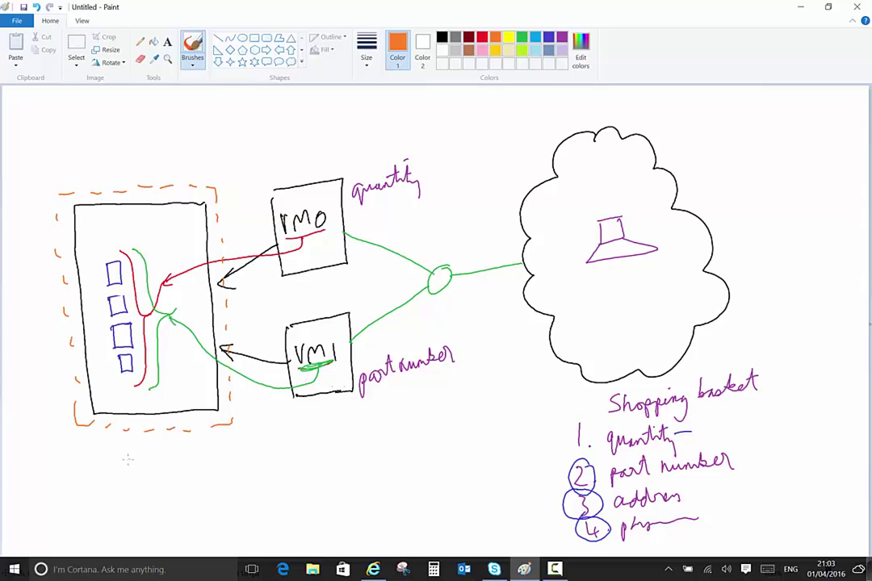
# Draw two orange storage cylinders below the big box labelled TABLES.
pyautogui.moveTo(125, 448)
pyautogui.mouseDown()
pyautogui.moveTo(107, 457)
pyautogui.moveTo(126, 447)
pyautogui.moveTo(109, 496)
pyautogui.moveTo(144, 489)
pyautogui.mouseUp()
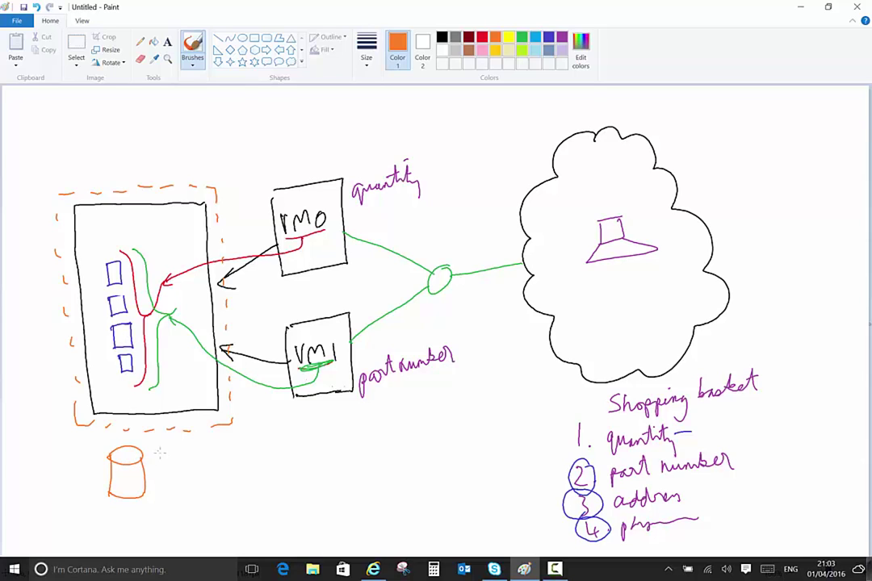
pyautogui.moveTo(167, 459); pyautogui.dragTo(168, 494)
pyautogui.moveTo(167, 457)
pyautogui.mouseDown()
pyautogui.moveTo(199, 454)
pyautogui.moveTo(203, 490)
pyautogui.mouseUp()
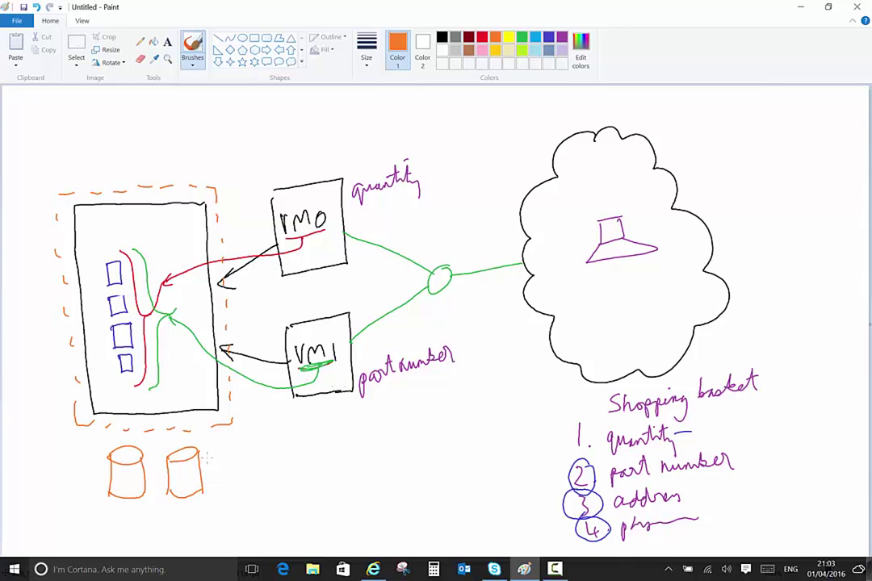
pyautogui.moveTo(211, 459)
pyautogui.mouseDown()
pyautogui.moveTo(218, 470)
pyautogui.moveTo(258, 457)
pyautogui.mouseUp()
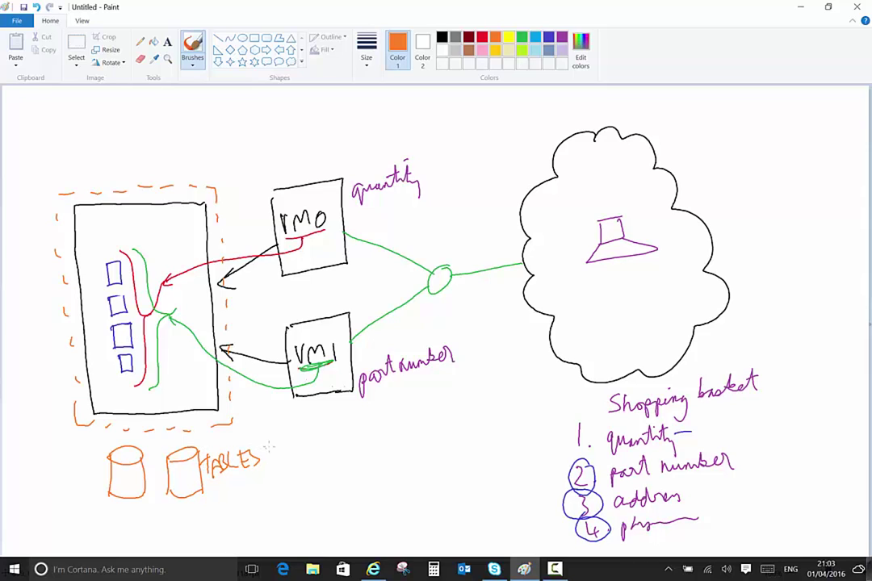
# Add an orange box labelled REDIS CACHE and a BLOB storage cylinder beside it.
pyautogui.moveTo(283, 447)
pyautogui.mouseDown()
pyautogui.moveTo(283, 489)
pyautogui.moveTo(336, 474)
pyautogui.moveTo(284, 488)
pyautogui.mouseUp()
pyautogui.moveTo(342, 454)
pyautogui.mouseDown()
pyautogui.moveTo(343, 468)
pyautogui.moveTo(354, 467)
pyautogui.mouseUp()
pyautogui.moveTo(367, 458); pyautogui.dragTo(380, 467)
pyautogui.moveTo(391, 456)
pyautogui.mouseDown()
pyautogui.moveTo(384, 466)
pyautogui.moveTo(418, 451)
pyautogui.mouseUp()
pyautogui.moveTo(419, 452); pyautogui.dragTo(435, 453)
pyautogui.moveTo(434, 447); pyautogui.dragTo(437, 457)
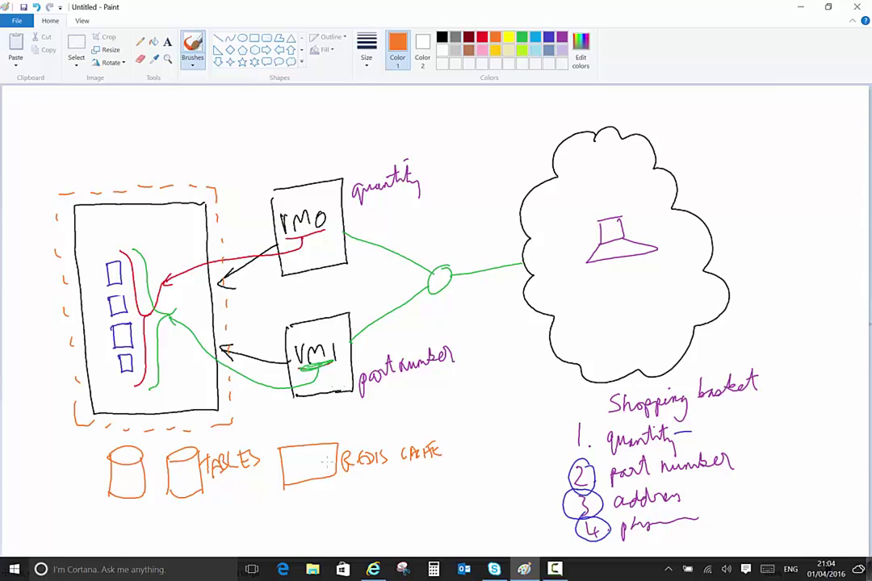
pyautogui.moveTo(457, 430)
pyautogui.mouseDown()
pyautogui.moveTo(492, 429)
pyautogui.moveTo(461, 473)
pyautogui.mouseUp()
pyautogui.moveTo(494, 432)
pyautogui.mouseDown()
pyautogui.moveTo(495, 465)
pyautogui.moveTo(473, 498)
pyautogui.moveTo(499, 494)
pyautogui.moveTo(489, 490)
pyautogui.mouseUp()
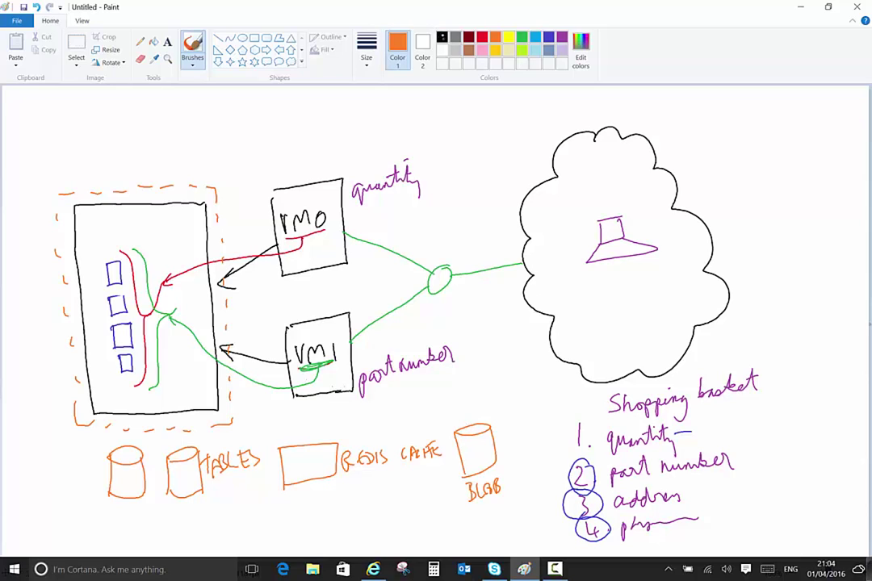
# Add small black boxes with arrows on rmo and VM1, then outline the load balancer and cloud in grey.
pyautogui.click(442, 37)
pyautogui.moveTo(314, 256)
pyautogui.mouseDown()
pyautogui.moveTo(310, 273)
pyautogui.moveTo(229, 294)
pyautogui.mouseUp()
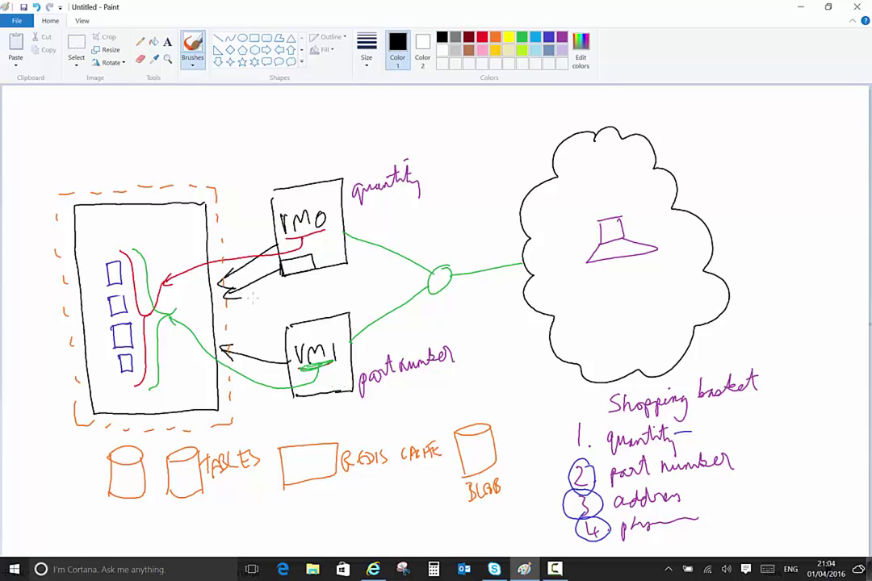
pyautogui.moveTo(315, 322)
pyautogui.mouseDown()
pyautogui.moveTo(286, 337)
pyautogui.moveTo(232, 325)
pyautogui.moveTo(238, 334)
pyautogui.mouseUp()
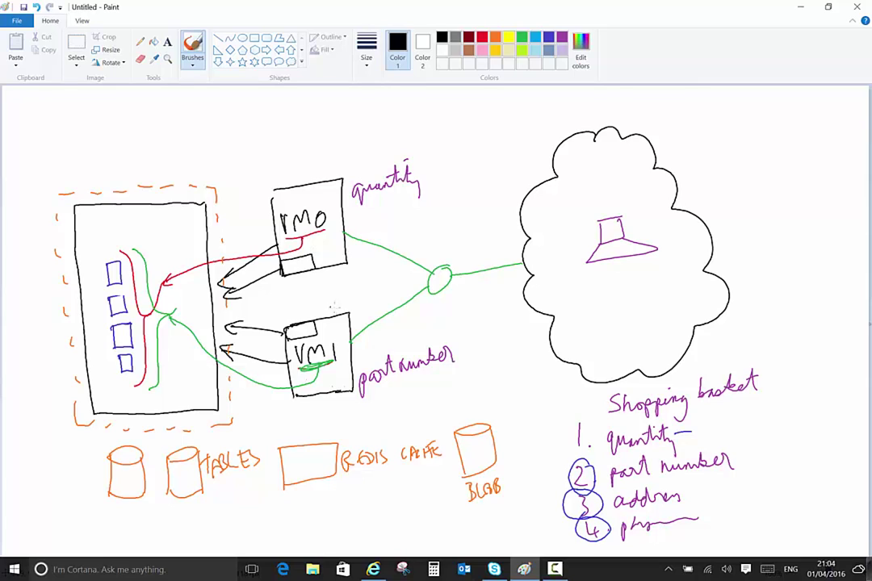
pyautogui.click(456, 37)
pyautogui.moveTo(401, 215)
pyautogui.mouseDown()
pyautogui.moveTo(376, 288)
pyautogui.moveTo(436, 333)
pyautogui.moveTo(561, 315)
pyautogui.moveTo(634, 319)
pyautogui.moveTo(714, 179)
pyautogui.moveTo(611, 171)
pyautogui.moveTo(533, 204)
pyautogui.moveTo(369, 218)
pyautogui.mouseUp()
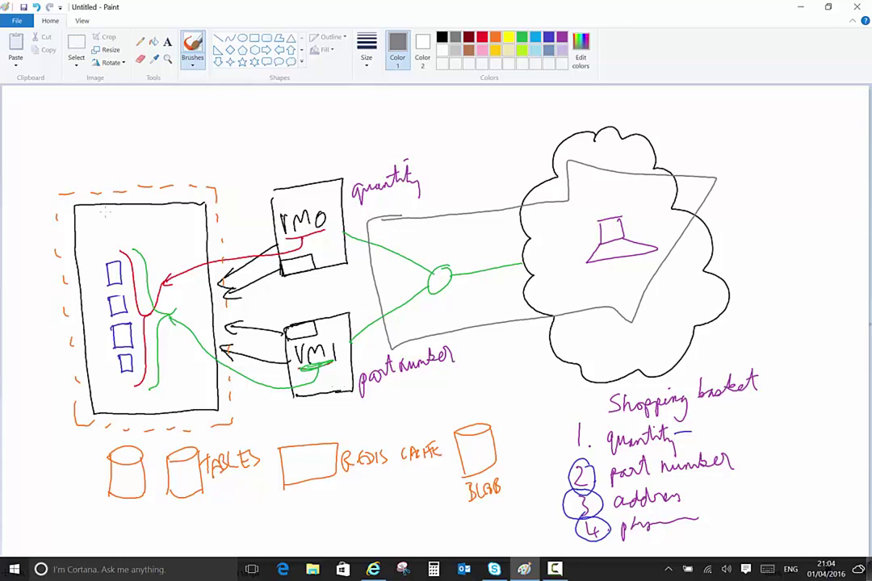
# Loop grey around the tall rectangle, its orange border and the storage shapes.
pyautogui.moveTo(39, 229)
pyautogui.mouseDown()
pyautogui.moveTo(185, 146)
pyautogui.moveTo(257, 356)
pyautogui.moveTo(212, 494)
pyautogui.moveTo(69, 440)
pyautogui.mouseUp()
pyautogui.moveTo(53, 402); pyautogui.dragTo(40, 209)
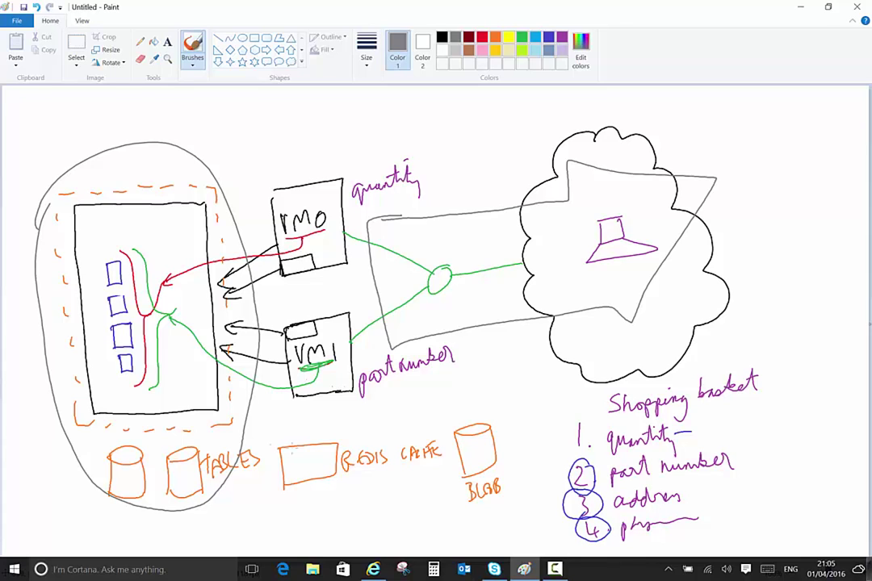
# In the Azure portal, open the vidtestplanky-rg resource group from the Resource groups list.
pyautogui.click(373, 569)
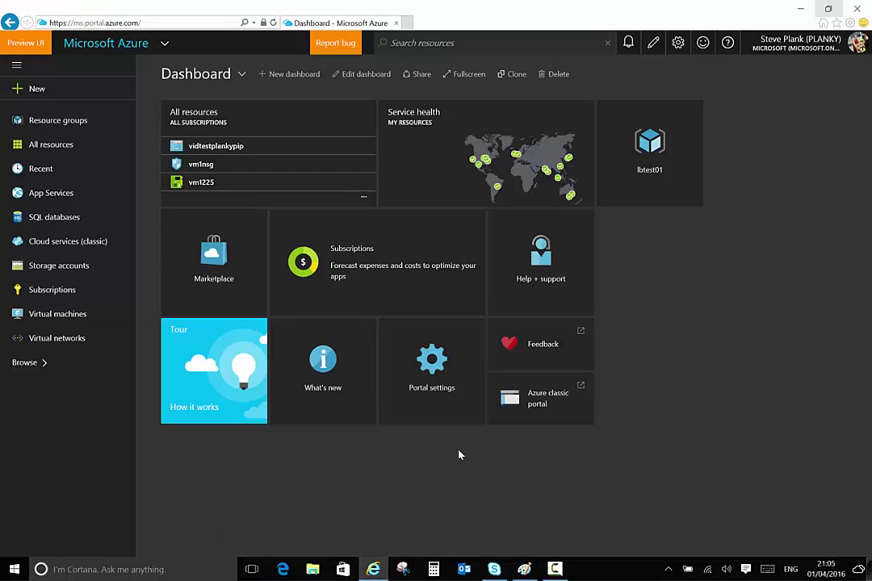
pyautogui.click(65, 125)
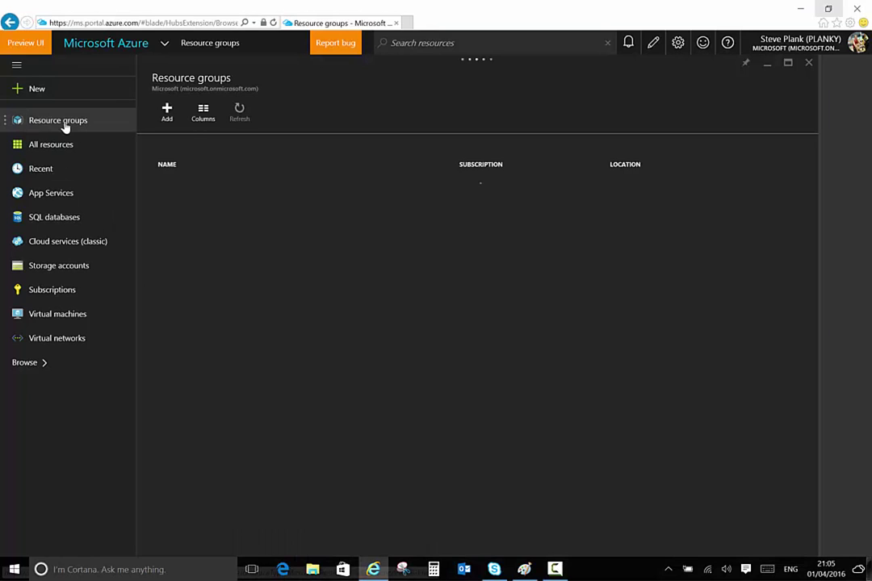
pyautogui.scroll(-2, 380, 358)
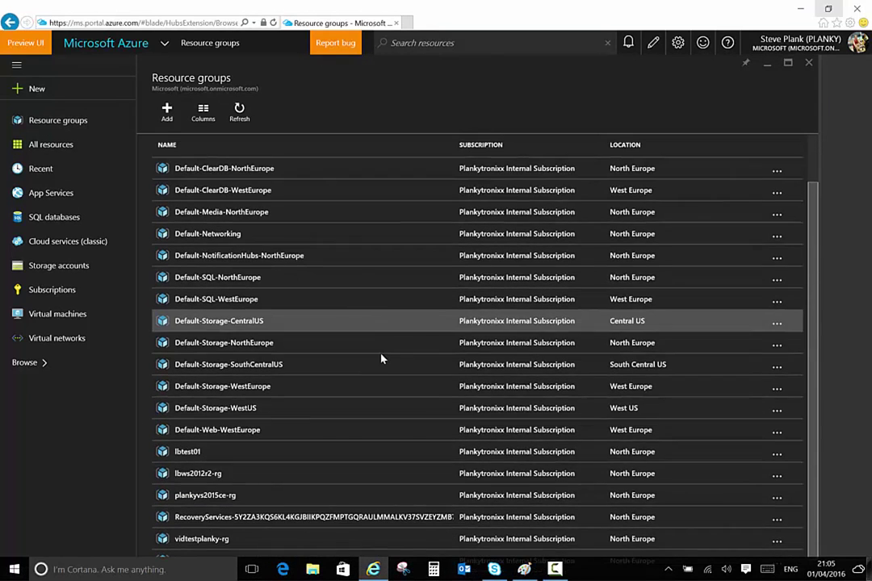
pyautogui.click(304, 494)
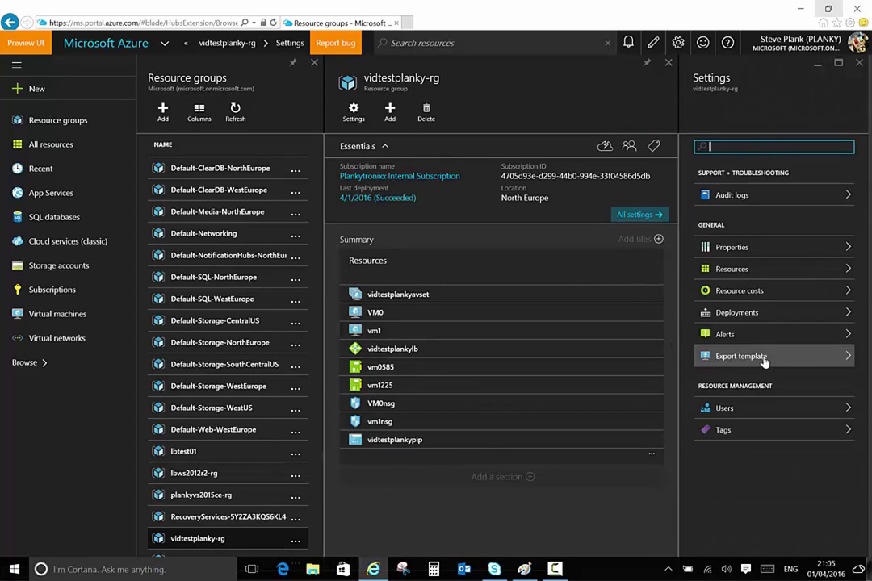
# Export vidtestplanky-rg as a template and highlight its $schema, contentVersion and parameters lines.
pyautogui.click(814, 362)
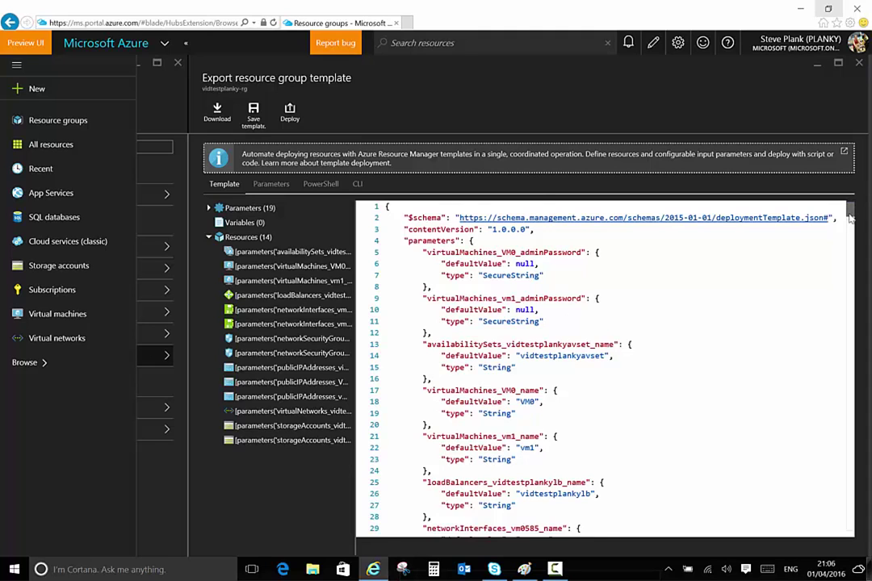
pyautogui.scroll(-5, 849, 218)
pyautogui.scroll(5, 849, 218)
pyautogui.moveTo(403, 217); pyautogui.dragTo(742, 218)
pyautogui.moveTo(404, 229); pyautogui.dragTo(542, 229)
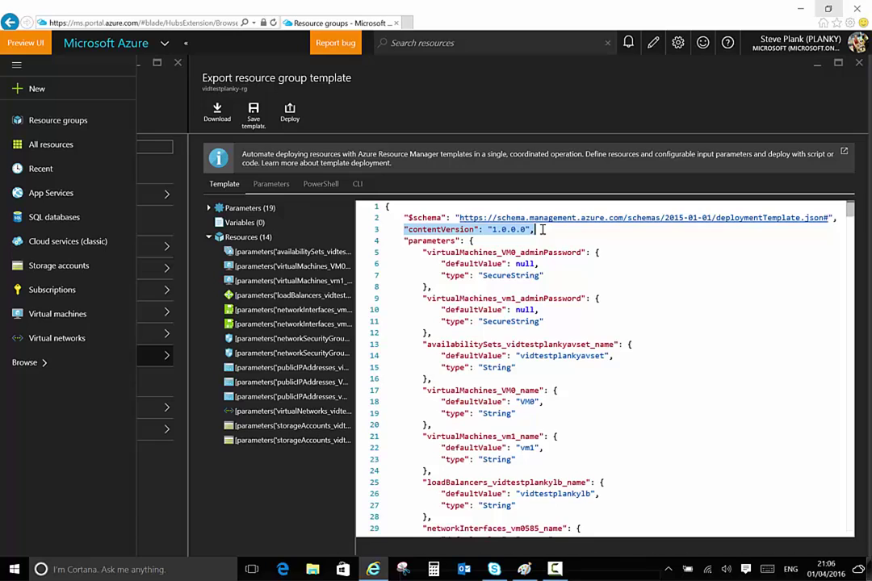
pyautogui.moveTo(399, 241); pyautogui.dragTo(464, 425)
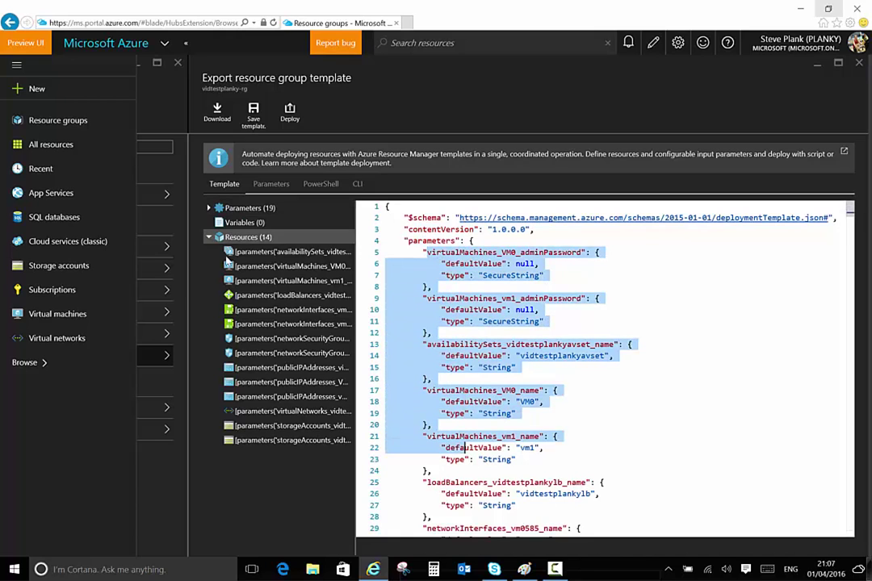
# Jump through the template's resources: availability set, VM0, vm1, load balancer, NICs, NSGs, public IP.
pyautogui.click(242, 253)
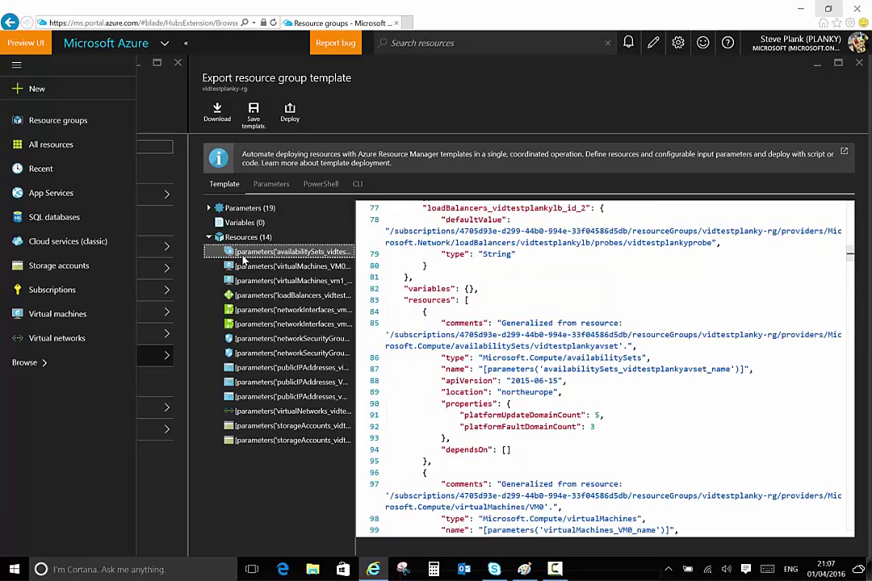
pyautogui.click(251, 267)
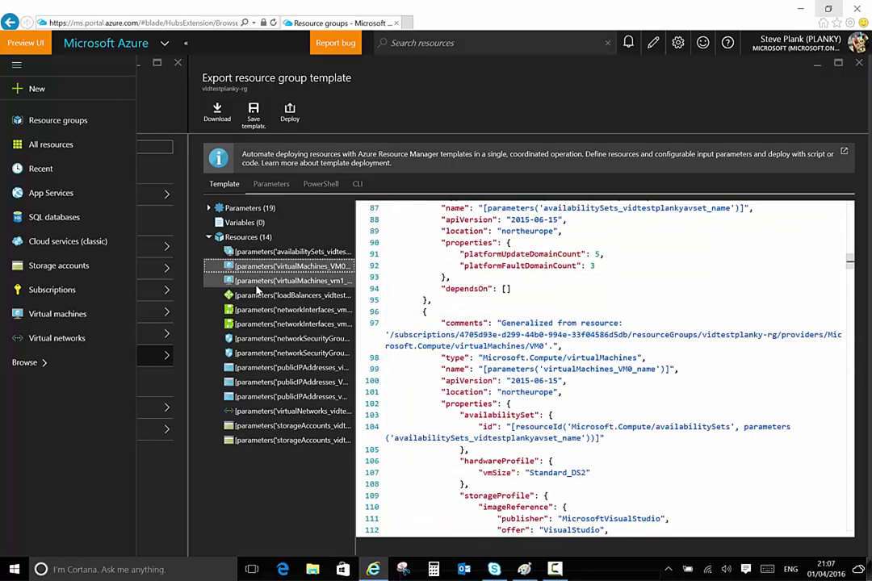
pyautogui.click(257, 283)
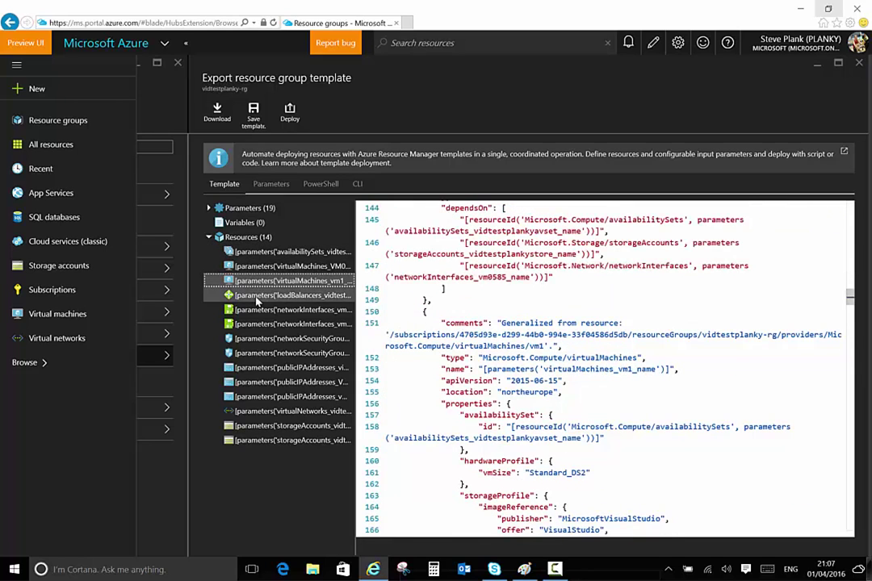
pyautogui.click(260, 296)
pyautogui.click(260, 310)
pyautogui.click(255, 324)
pyautogui.click(255, 339)
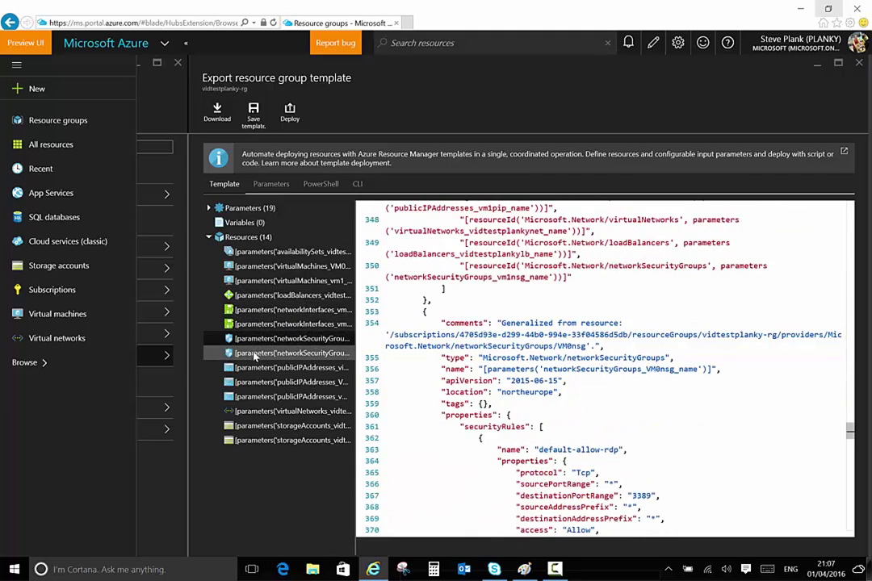
pyautogui.click(256, 354)
pyautogui.click(253, 397)
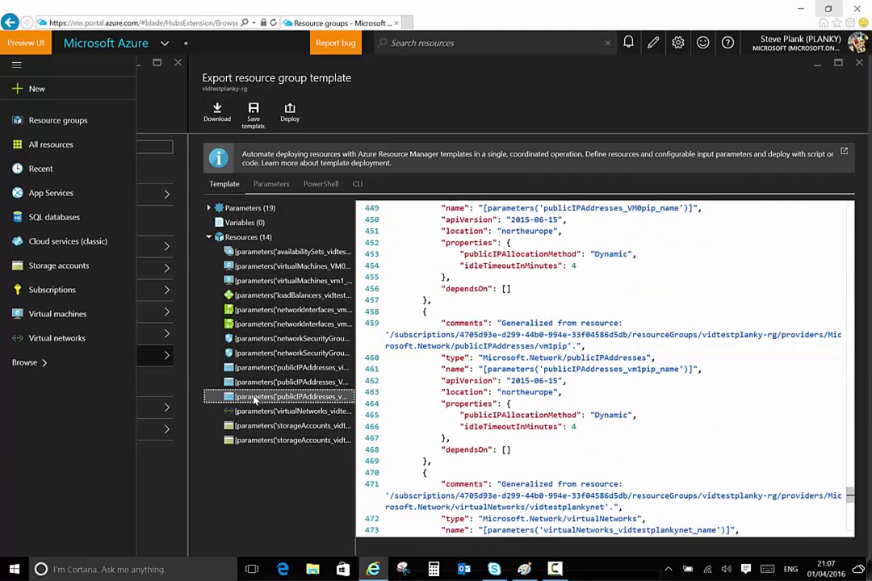
# Review the template's variables section and highlight that it is empty.
pyautogui.click(233, 226)
pyautogui.scroll(-1, 511, 304)
pyautogui.scroll(-1, 510, 304)
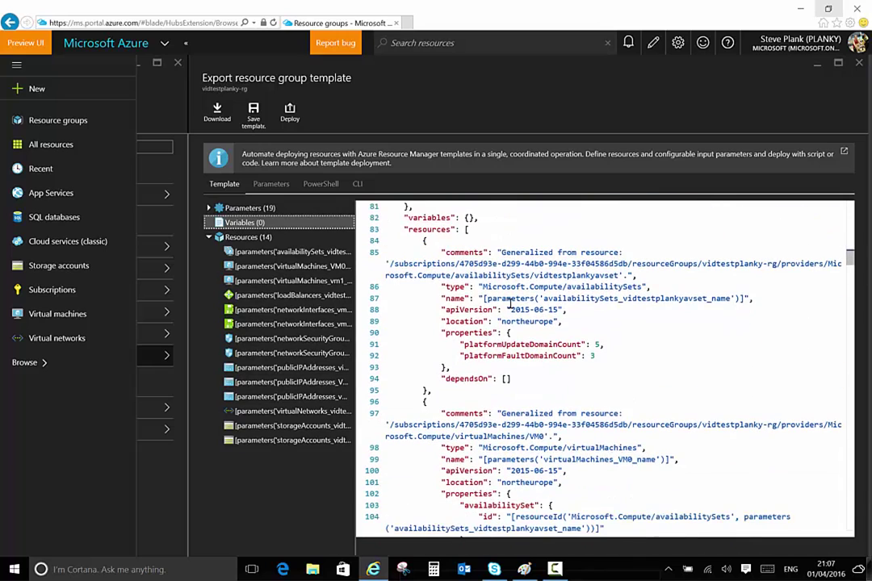
pyautogui.scroll(-4, 511, 303)
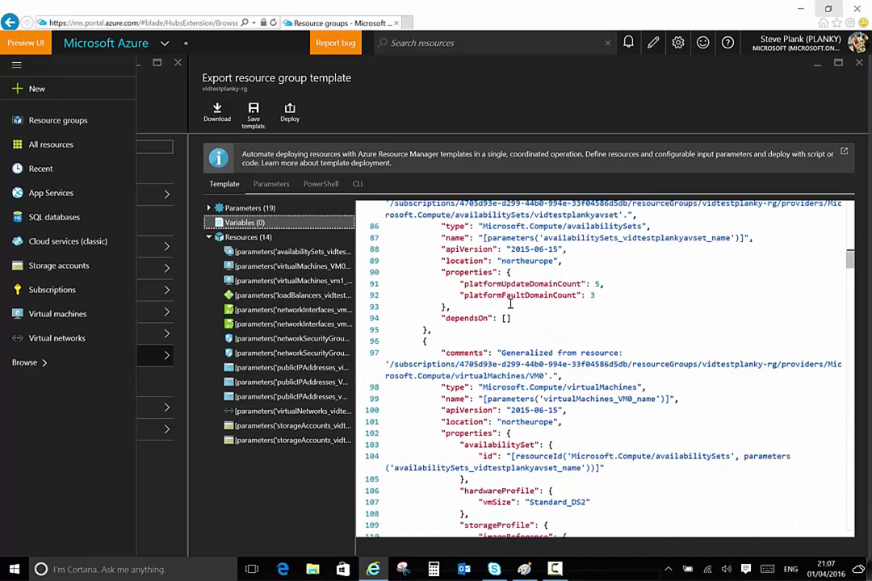
pyautogui.scroll(20, 510, 304)
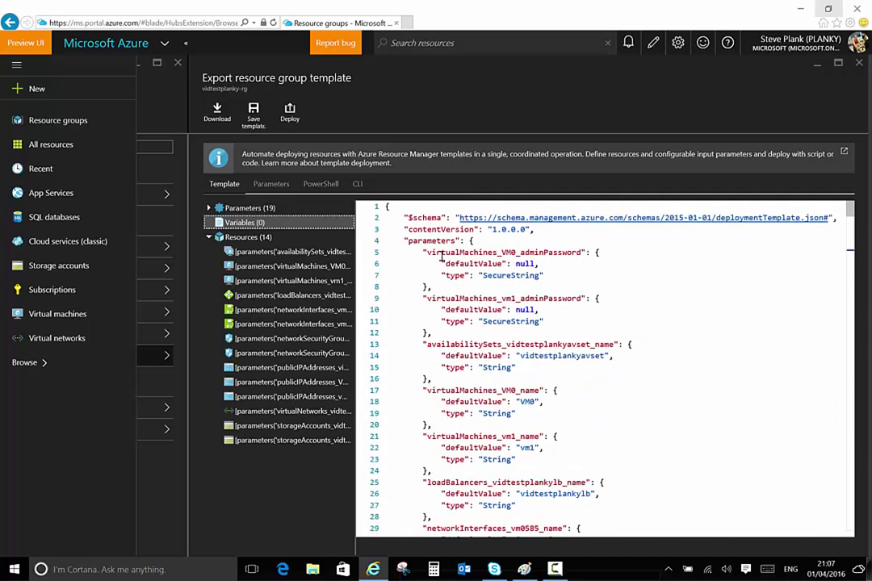
pyautogui.scroll(-10, 406, 240)
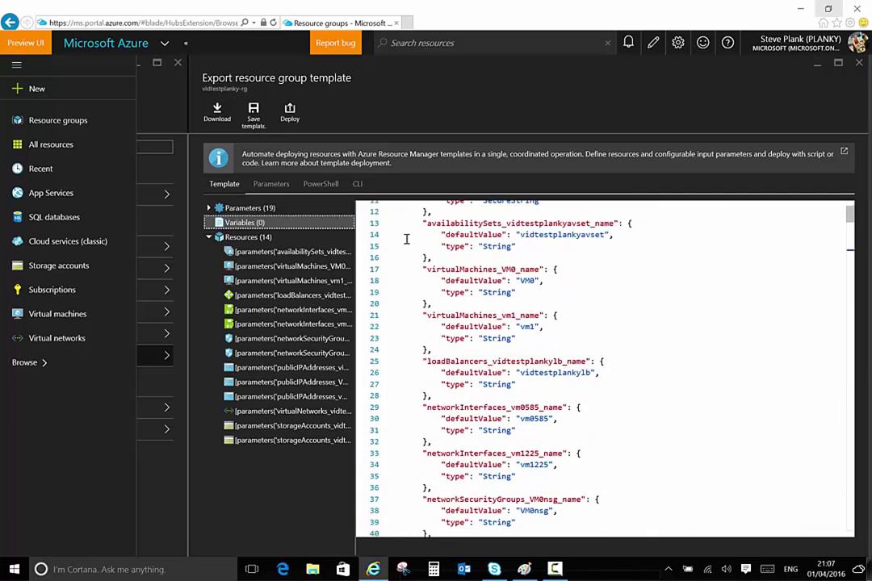
pyautogui.scroll(-10, 406, 240)
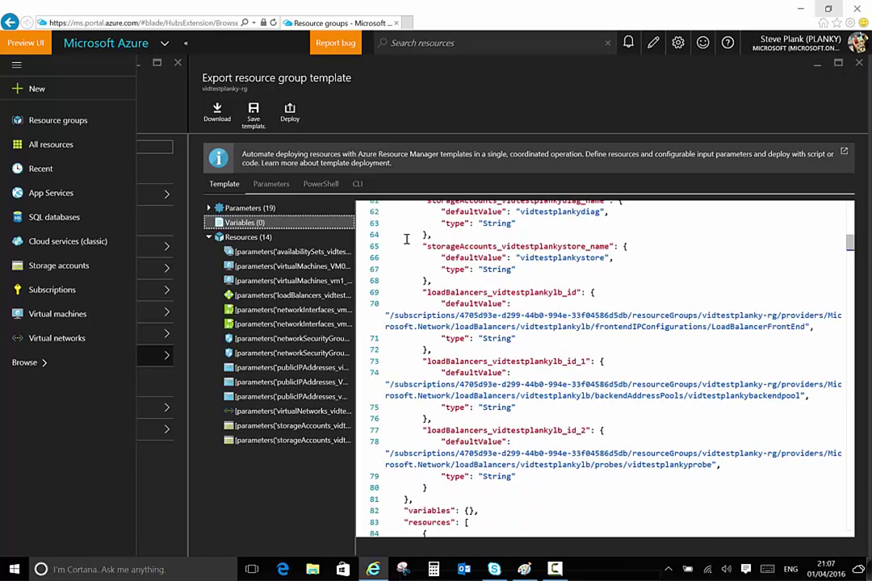
pyautogui.scroll(-5, 406, 240)
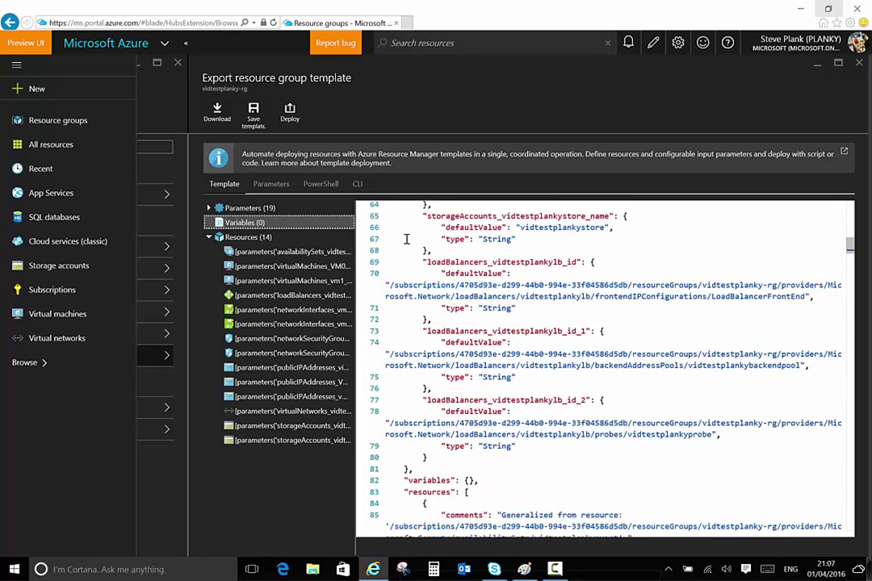
pyautogui.moveTo(404, 328); pyautogui.dragTo(460, 329)
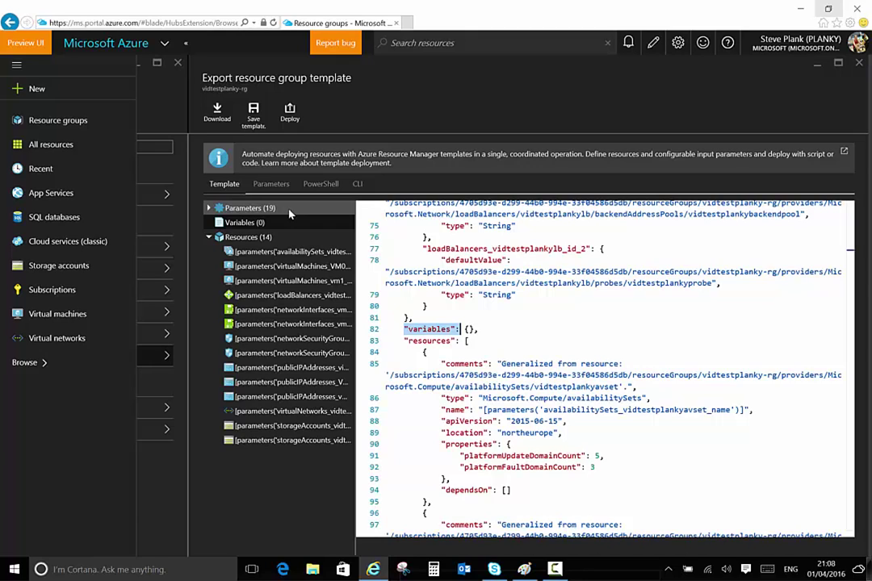
# Collapse the Resources outline and download the exported template as a zip.
pyautogui.click(220, 238)
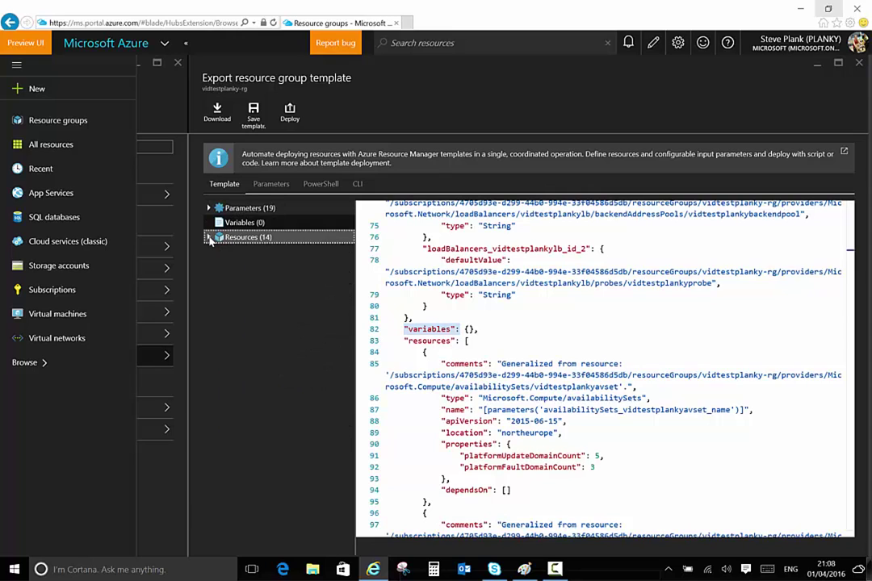
pyautogui.click(242, 238)
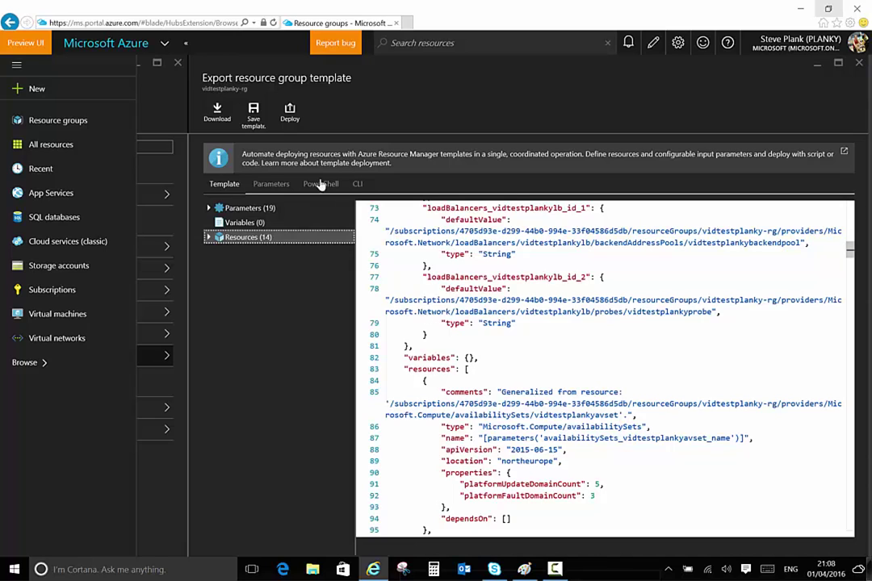
pyautogui.click(218, 117)
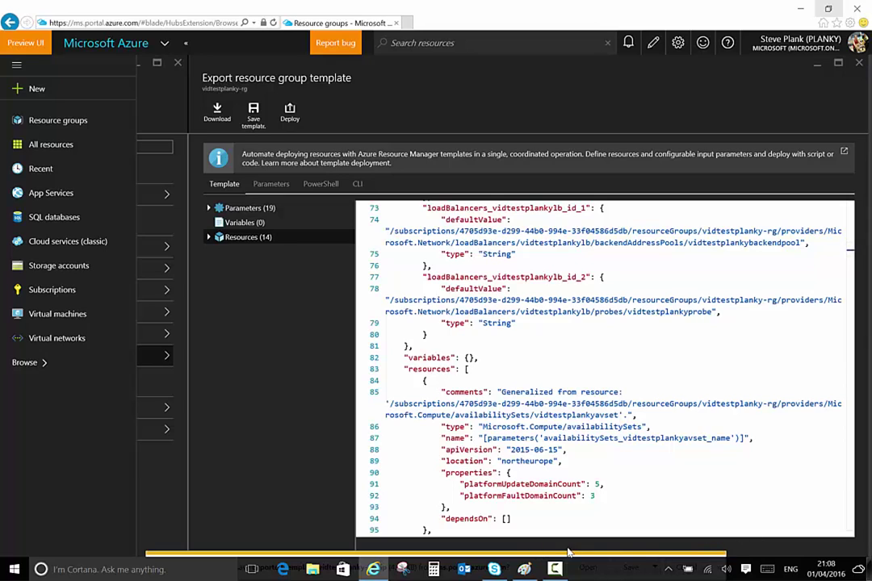
# Save ExportedTemplate-vidtestplanky-rg.zip into Documents\Video Edits\AzLBARM.
pyautogui.click(829, 8)
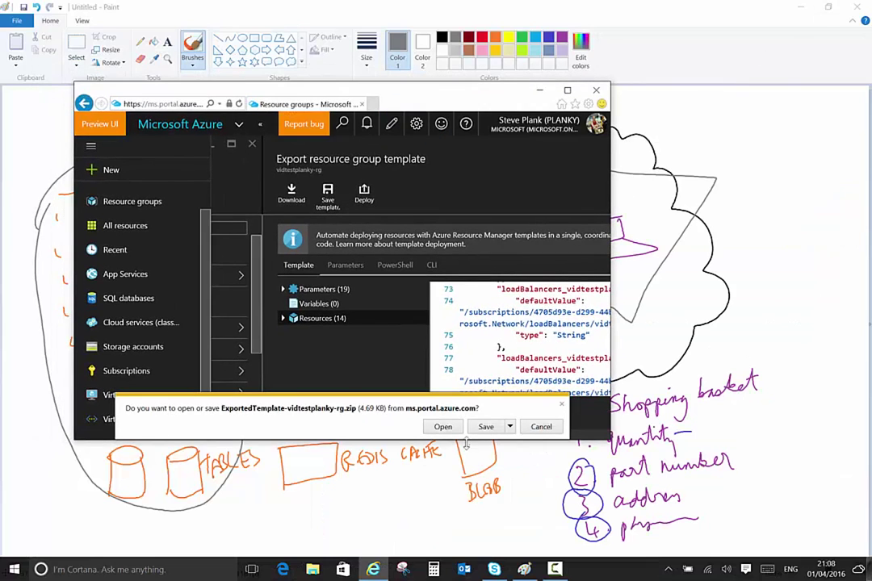
pyautogui.click(510, 426)
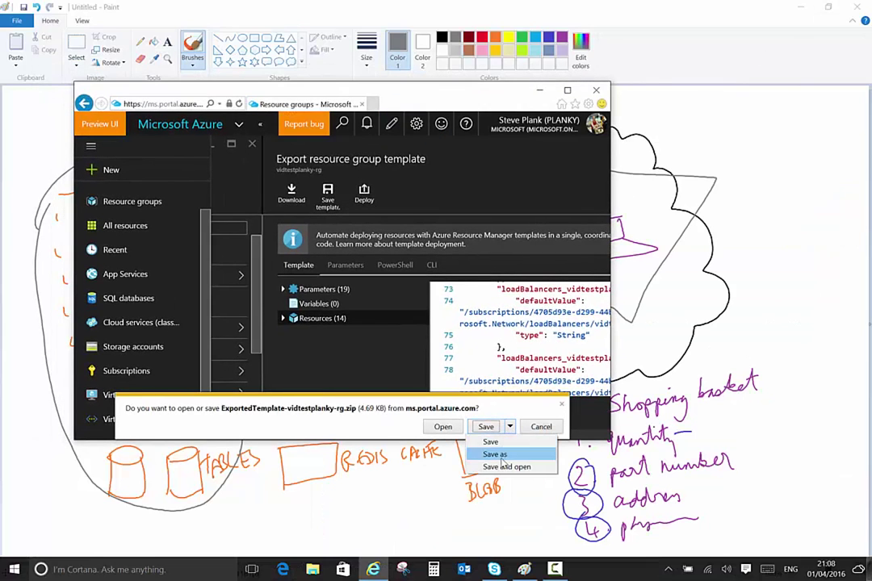
pyautogui.click(495, 454)
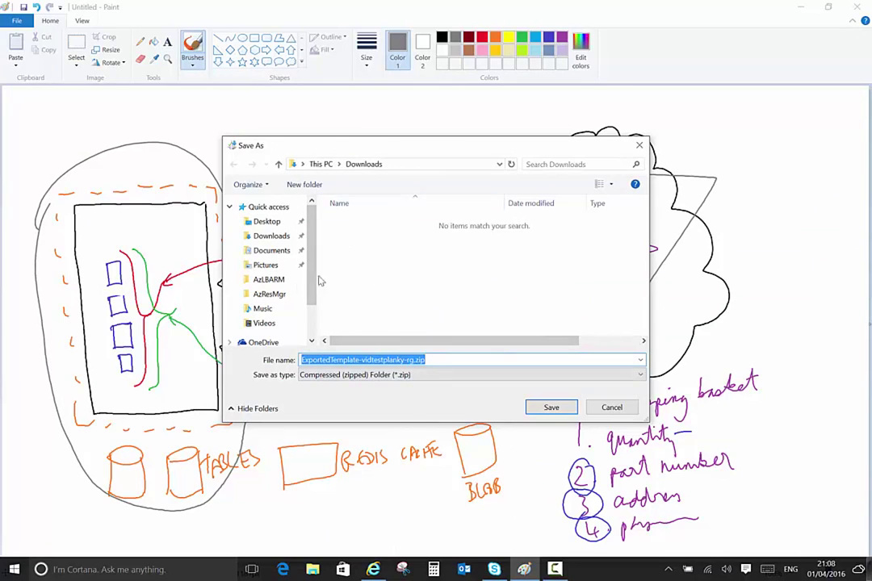
pyautogui.click(263, 250)
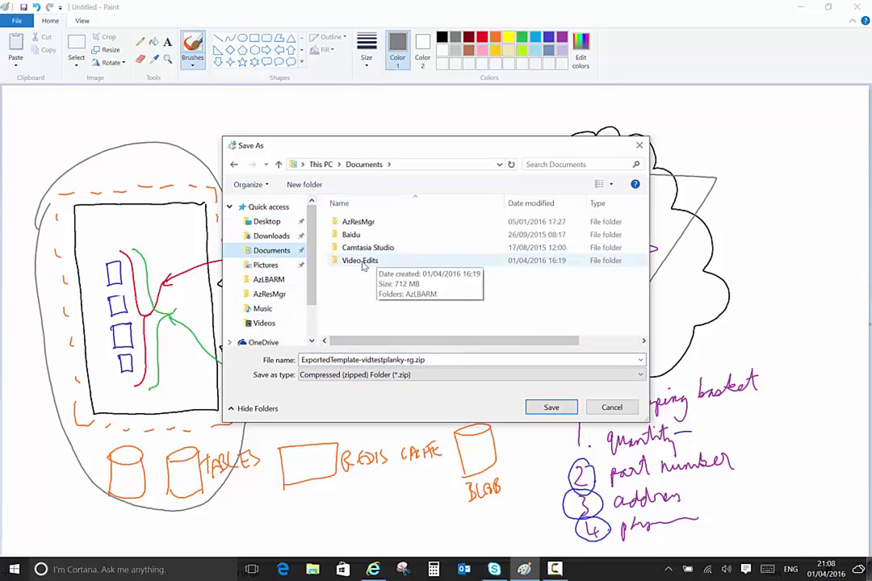
pyautogui.doubleClick(361, 261)
pyautogui.doubleClick(362, 225)
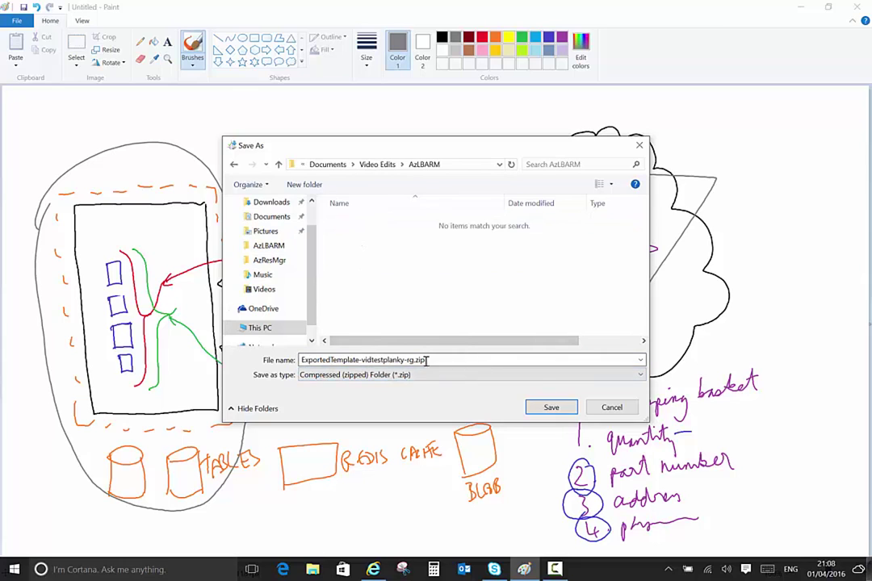
pyautogui.click(551, 407)
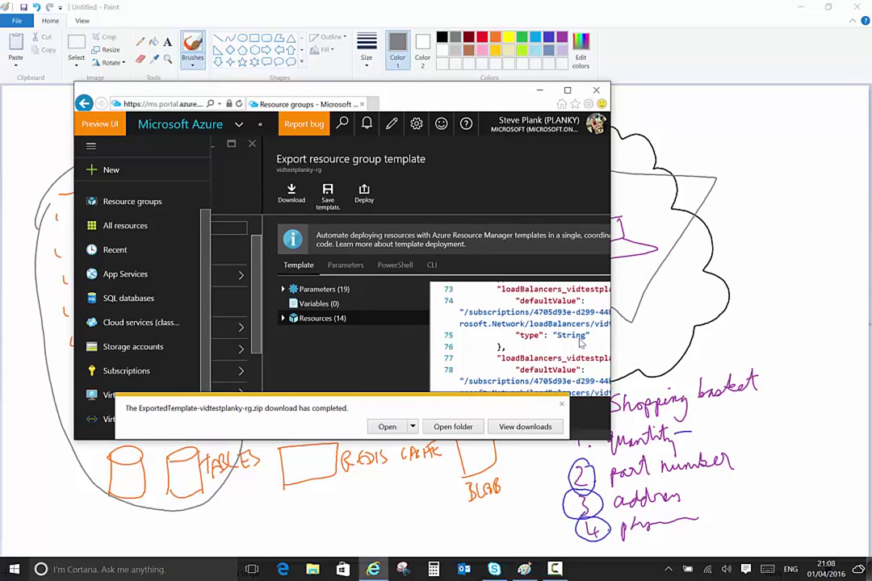
# Extract the downloaded template zip into the ExportedTemplate-vidtestplanky-rg folder.
pyautogui.click(462, 427)
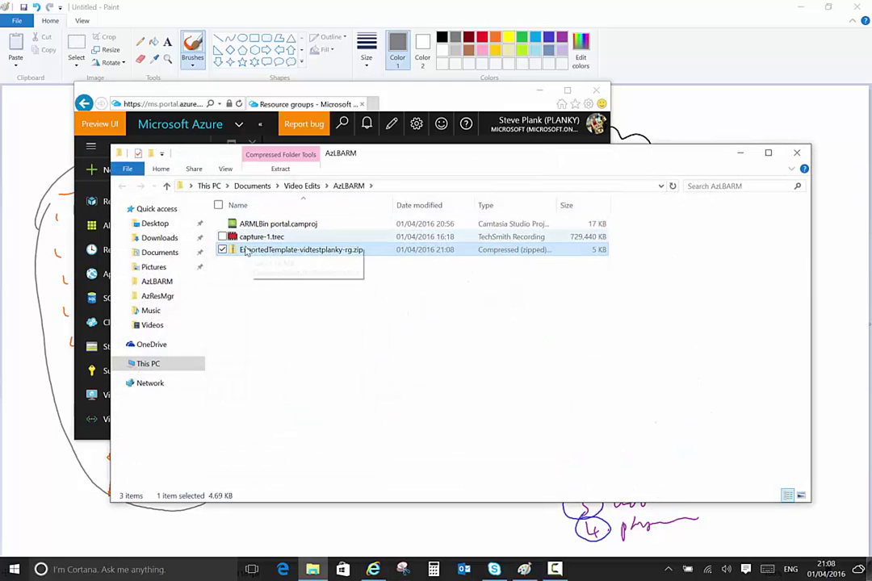
pyautogui.rightClick(294, 253)
pyautogui.click(194, 294)
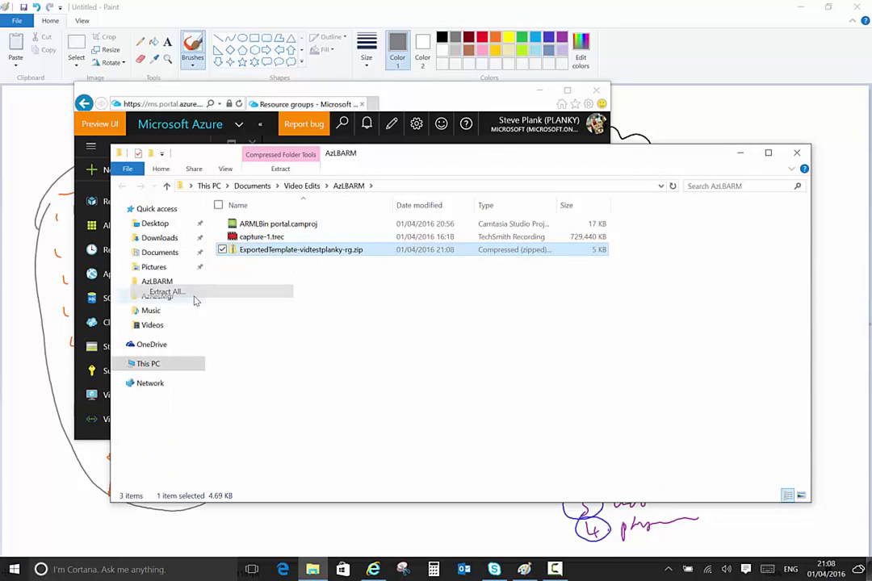
pyautogui.click(536, 424)
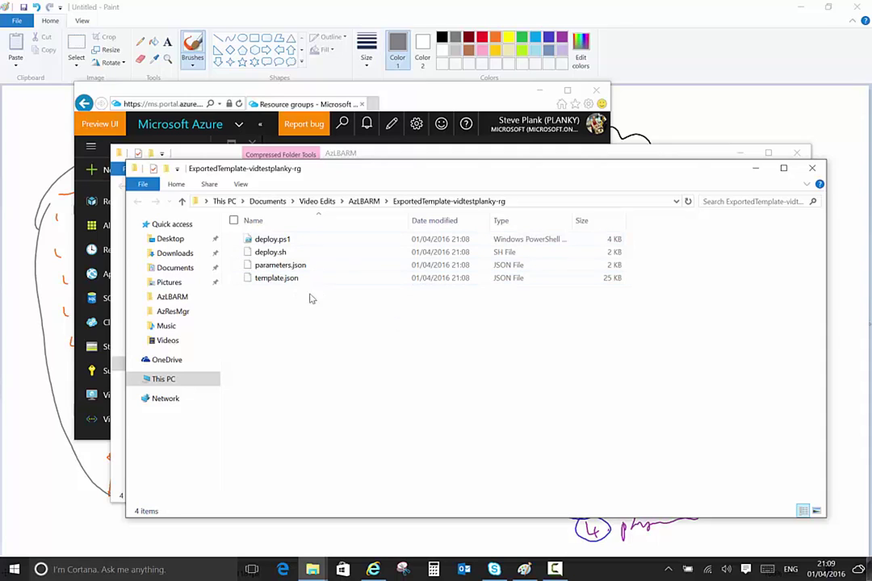
# Maximize the browser and open channel9.msdn.com in a new tab.
pyautogui.click(373, 569)
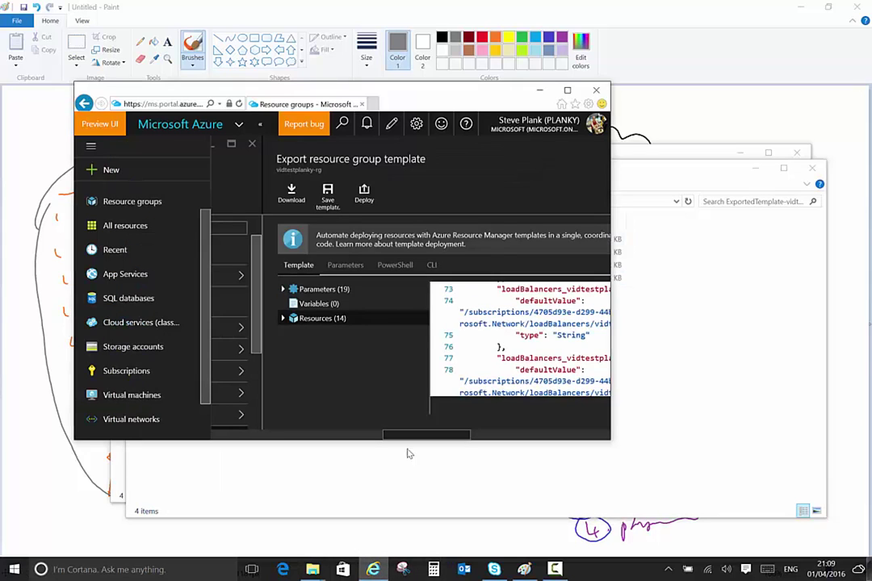
pyautogui.doubleClick(457, 104)
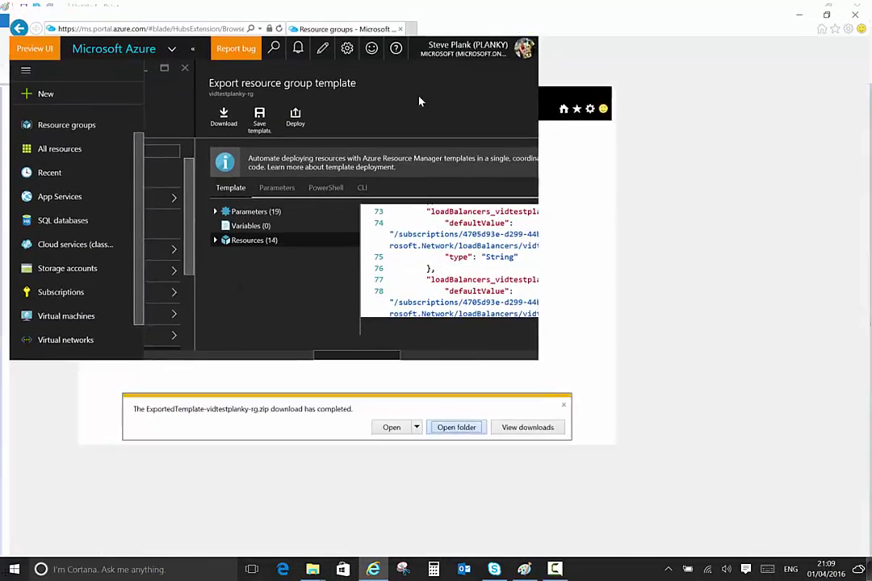
pyautogui.hotkey('ctrl', 't')
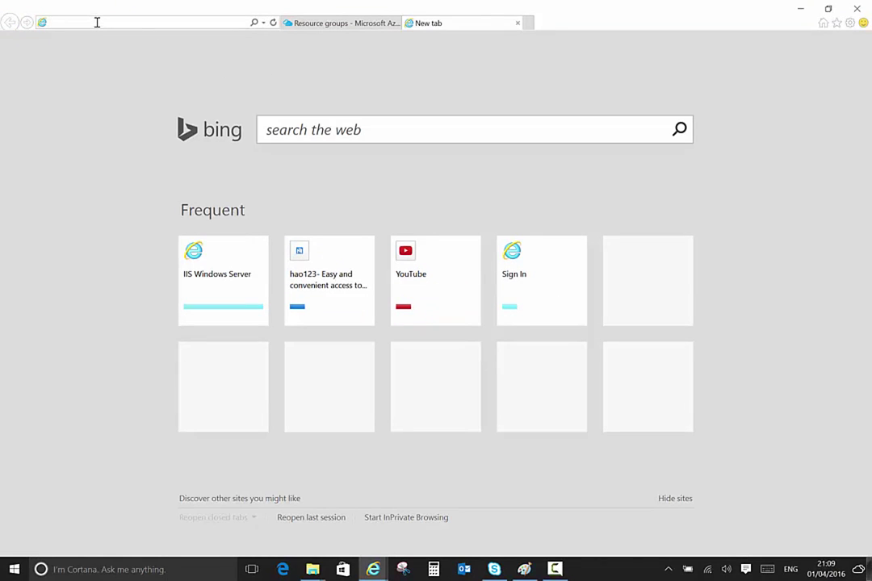
pyautogui.write('channel')
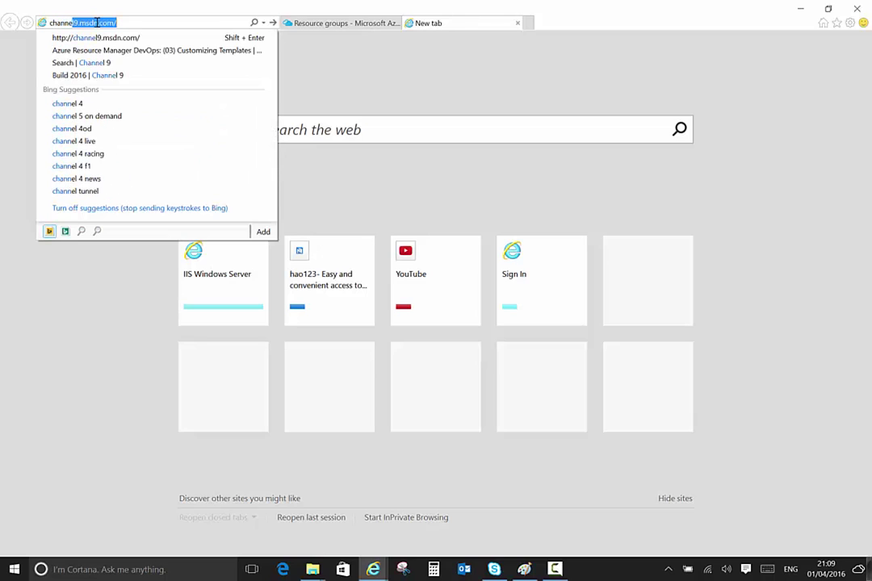
pyautogui.write('9.')
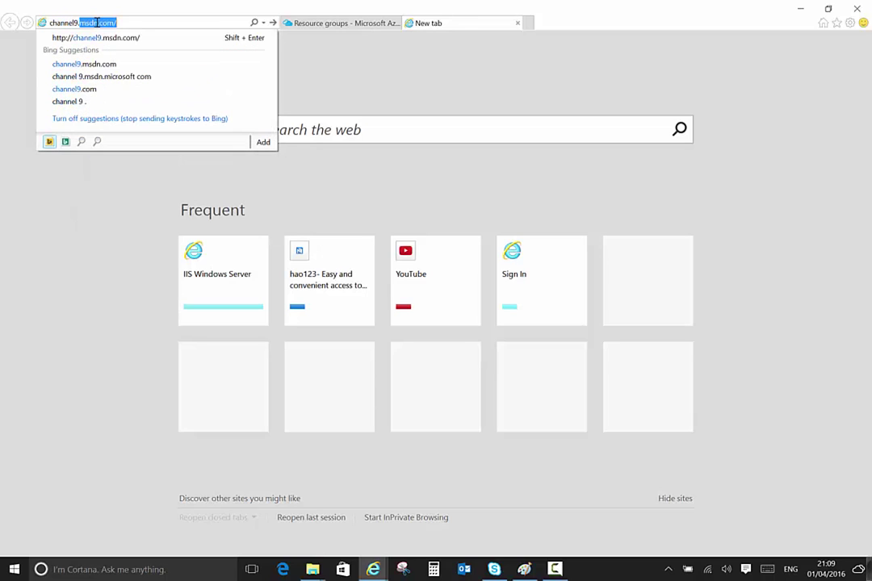
pyautogui.press('Return')
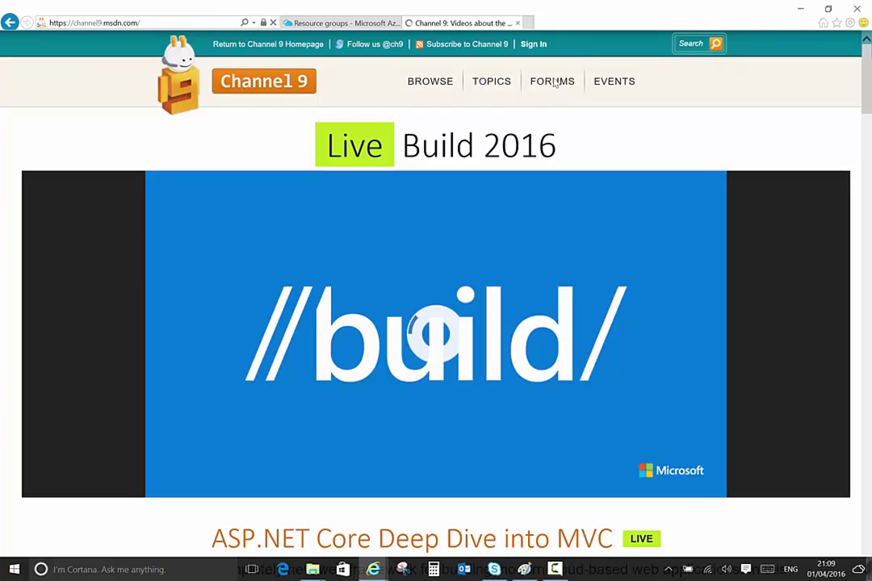
# Mute the speakers and search Channel 9 for 'azure resource template'.
pyautogui.click(695, 44)
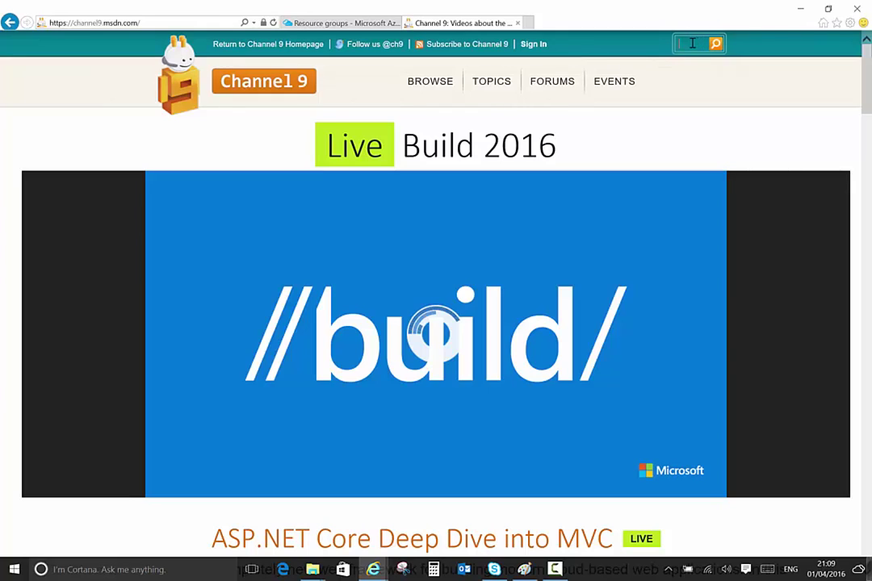
pyautogui.write('azure')
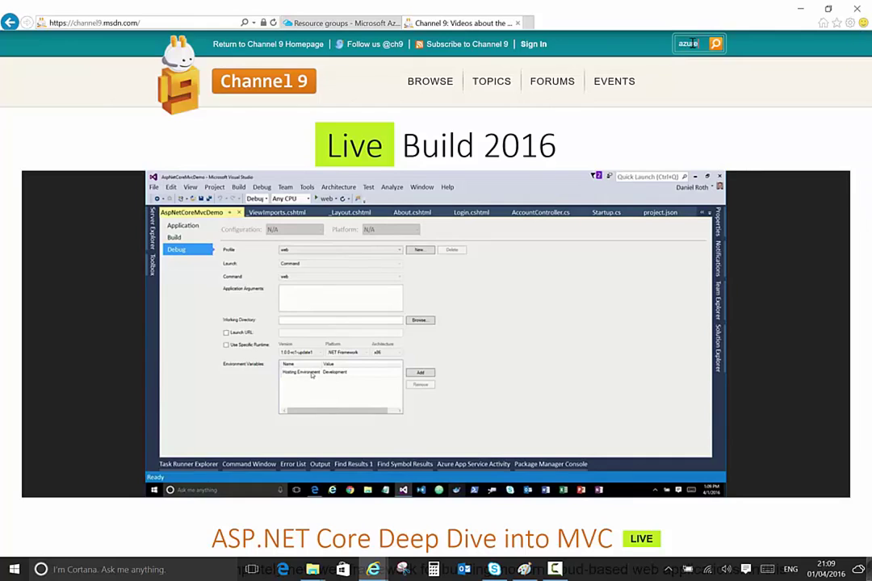
pyautogui.click(726, 571)
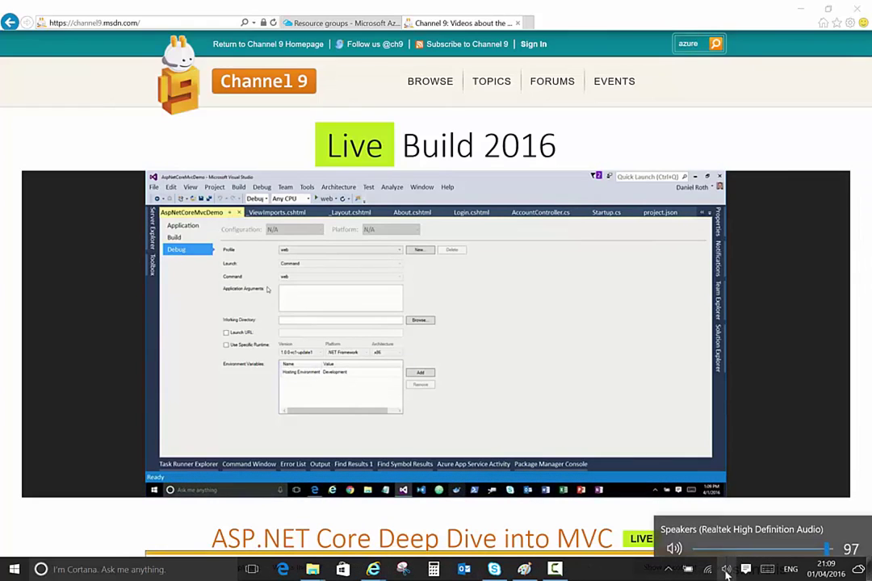
pyautogui.click(672, 541)
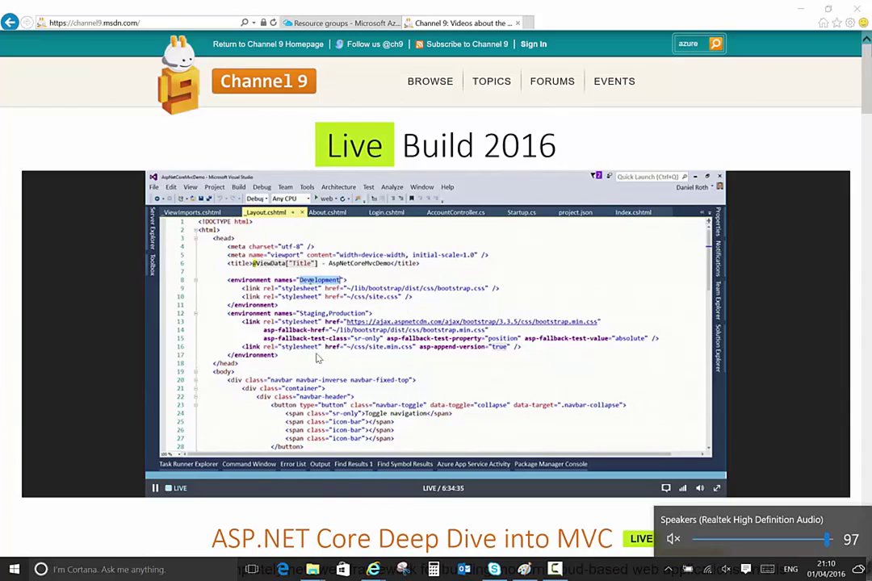
pyautogui.click(696, 45)
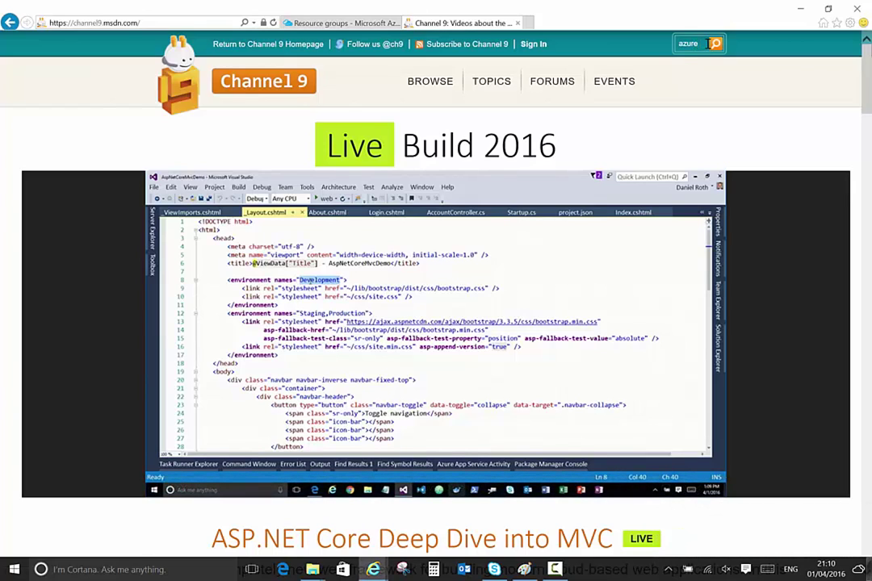
pyautogui.write('res')
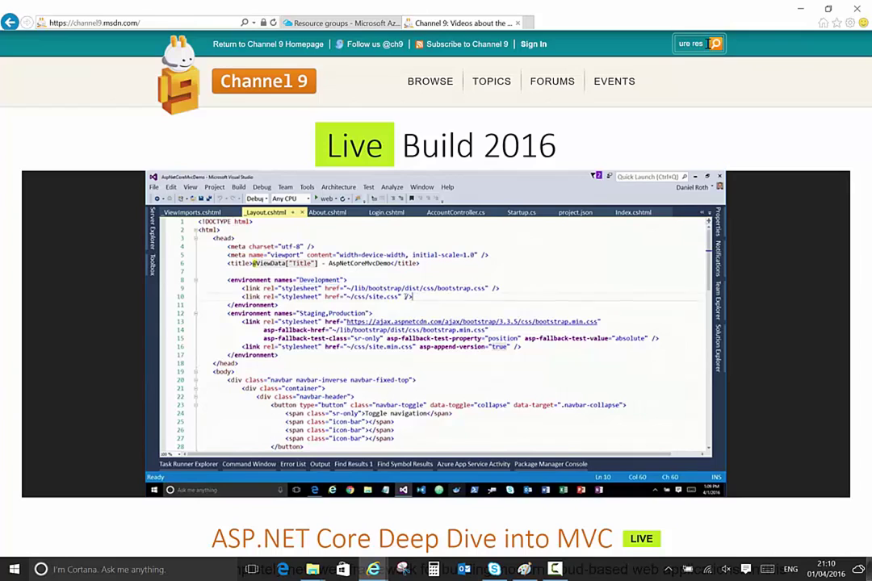
pyautogui.write('ource templa')
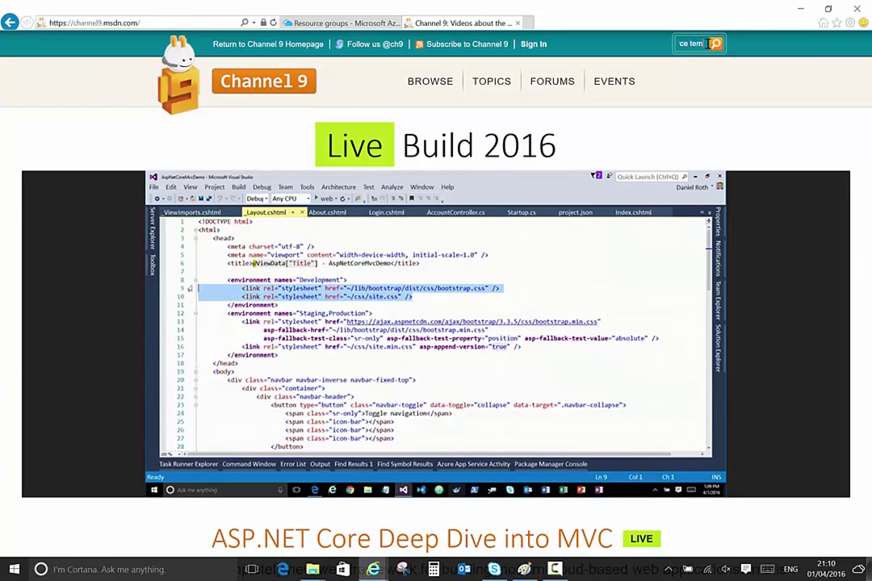
pyautogui.write('te')
pyautogui.press('Return')
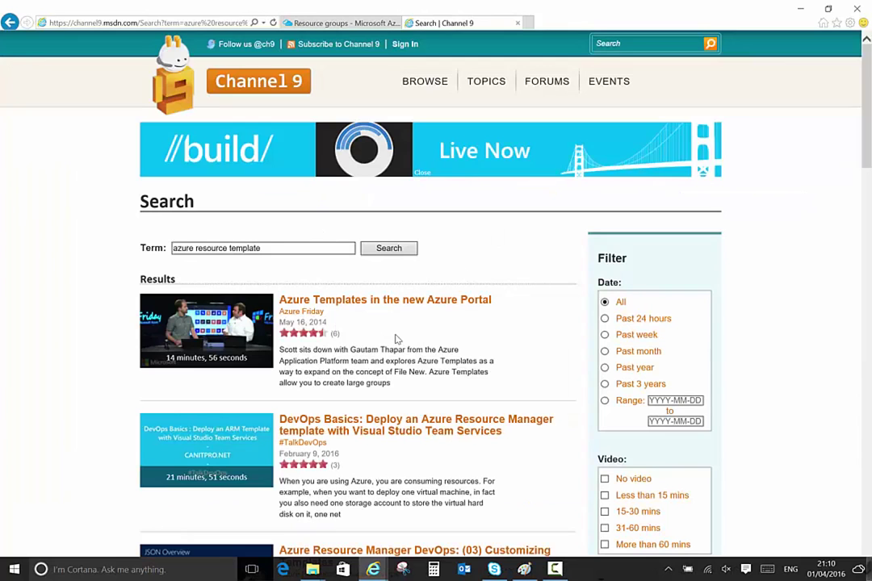
pyautogui.scroll(-4, 396, 339)
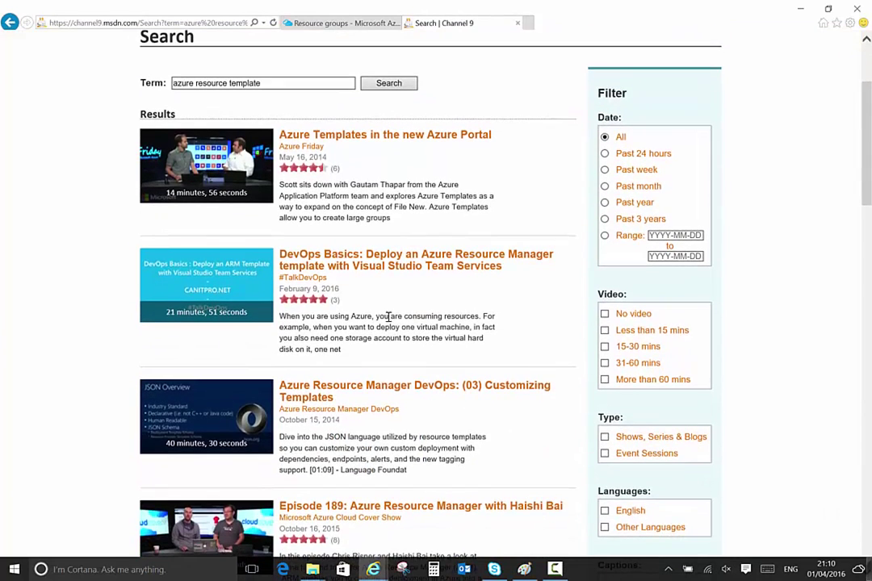
pyautogui.scroll(-4, 389, 303)
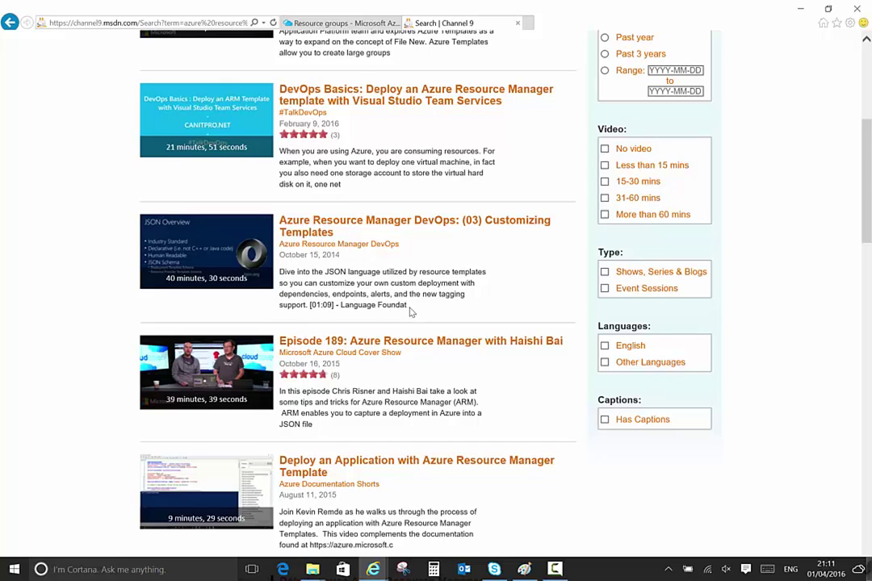
pyautogui.scroll(-3, 410, 311)
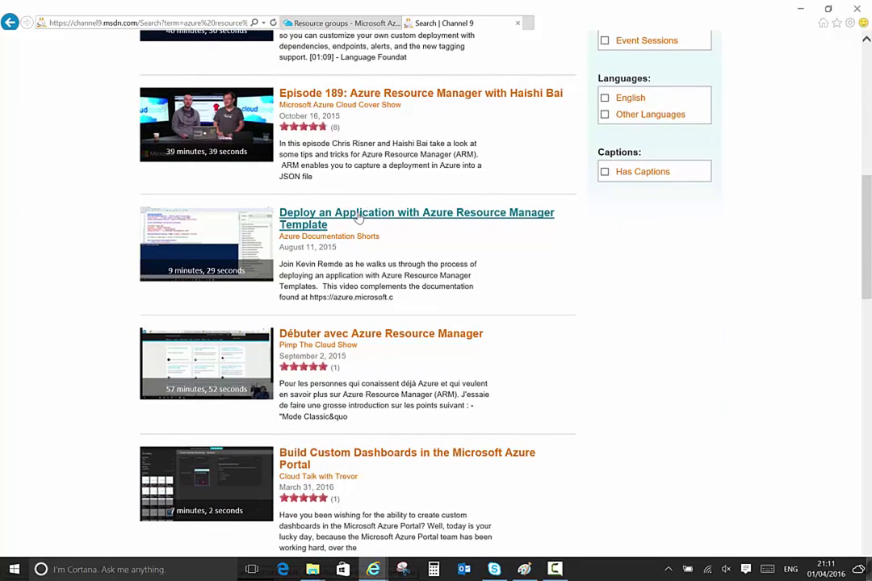
pyautogui.scroll(2, 361, 218)
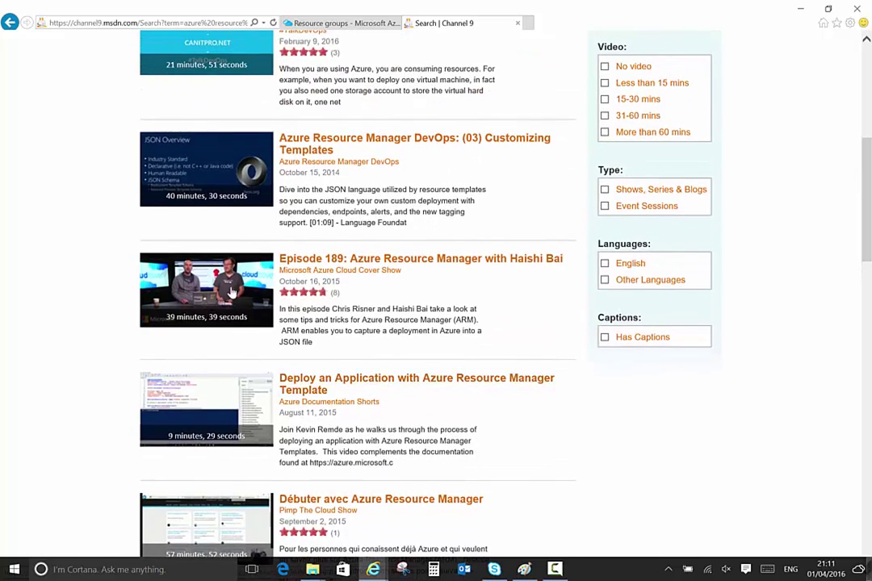